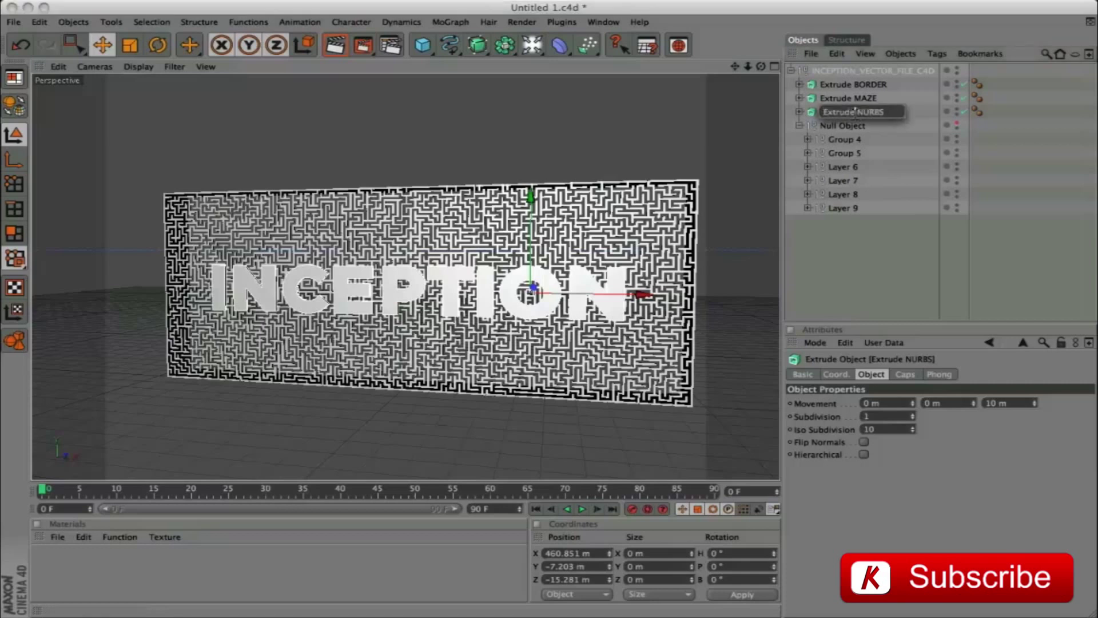
# Step: Rename the Extrude NURBS object as Extrude LOGO OUTSIDE and collapse the Null Object hierarchy
pyautogui.moveTo(855, 112); pyautogui.dragTo(907, 113)
pyautogui.write('LOGO OUTSIDE')
pyautogui.press('Return')
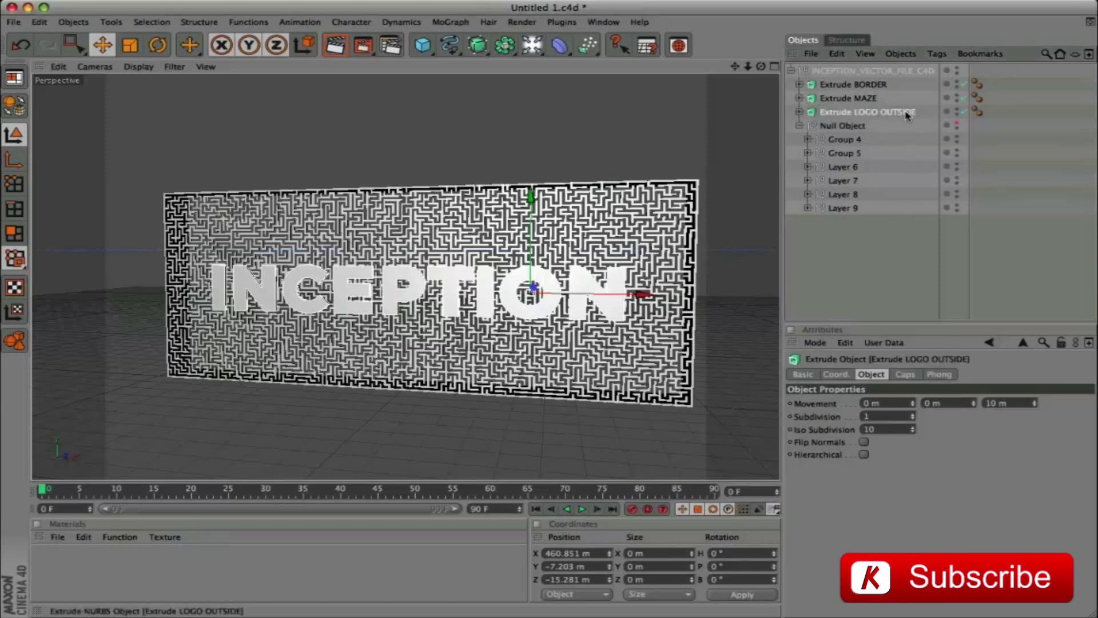
pyautogui.click(799, 125)
# Step: Add a Boole object and make Extrude MAZE its first child and Extrude LOGO OUTSIDE its second
pyautogui.click(505, 45)
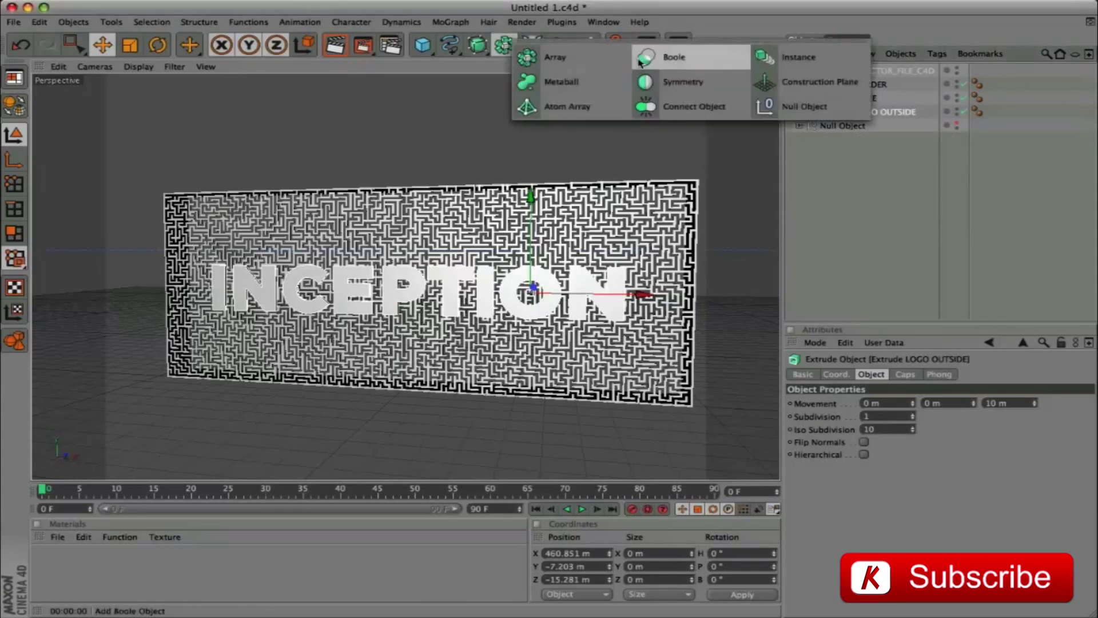
pyautogui.click(655, 58)
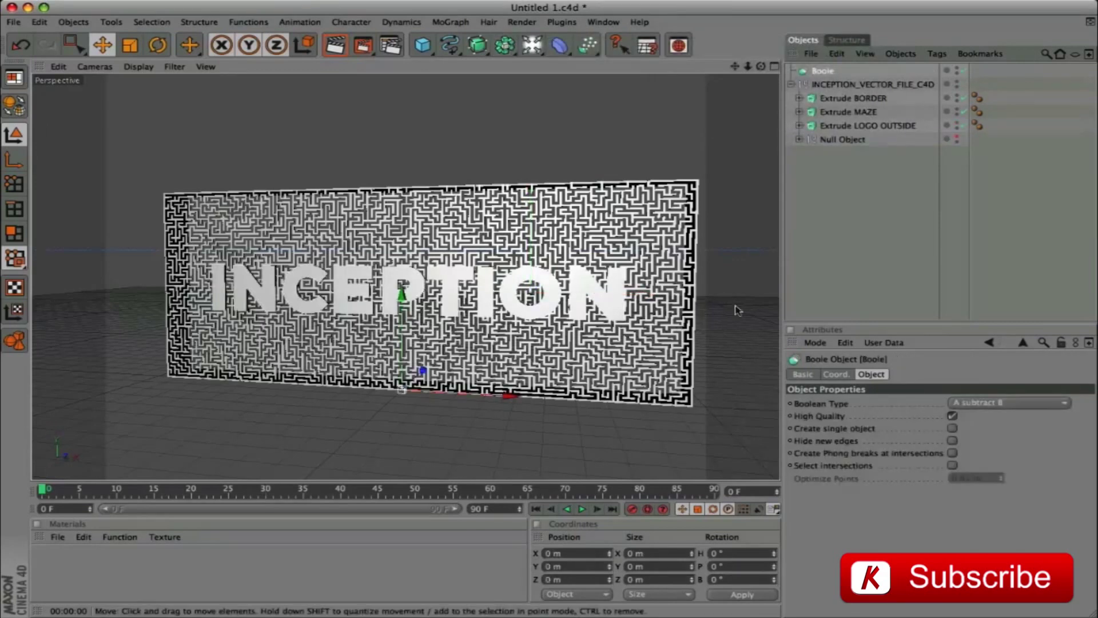
pyautogui.moveTo(832, 114); pyautogui.dragTo(822, 72)
pyautogui.click(829, 127)
pyautogui.moveTo(830, 132); pyautogui.dragTo(837, 87)
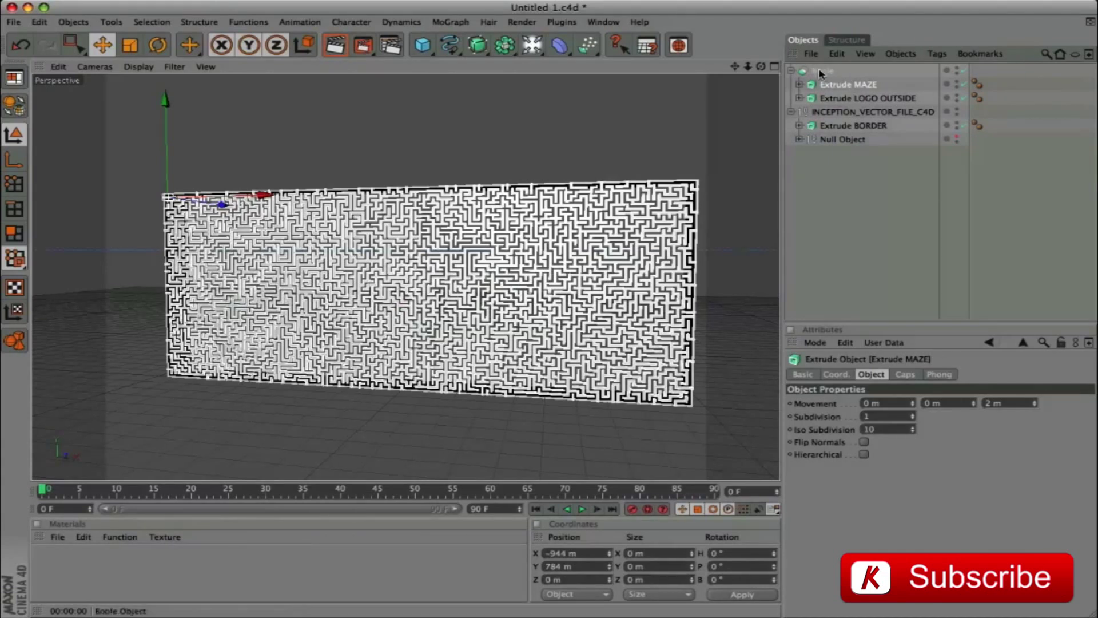
# Step: Set the Boole object's Boolean type to A without B
pyautogui.click(821, 72)
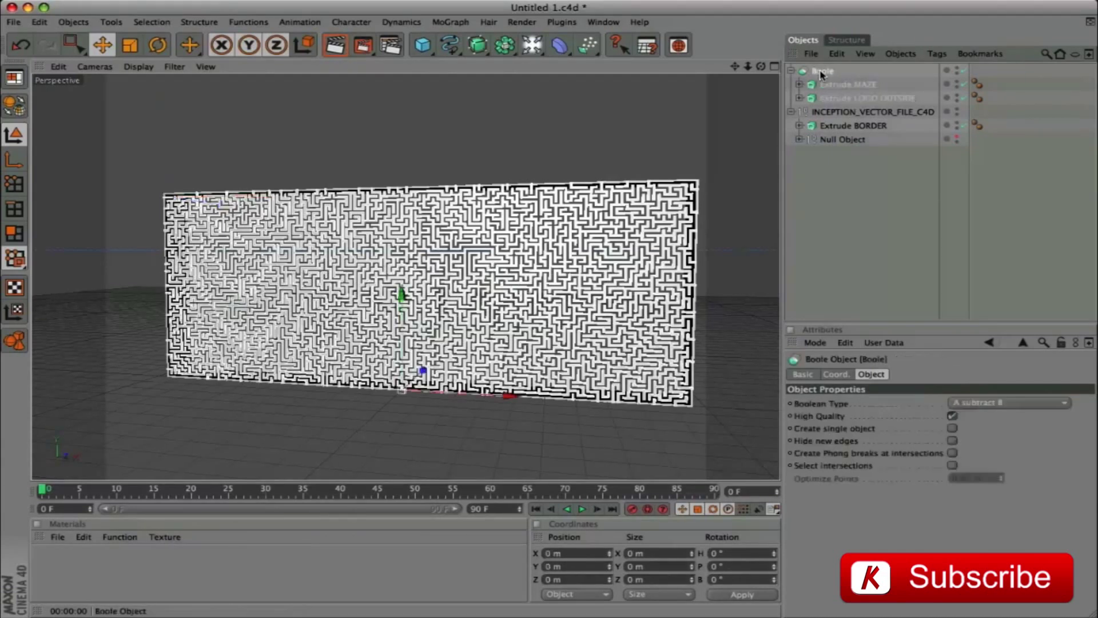
pyautogui.click(1023, 403)
pyautogui.click(1010, 453)
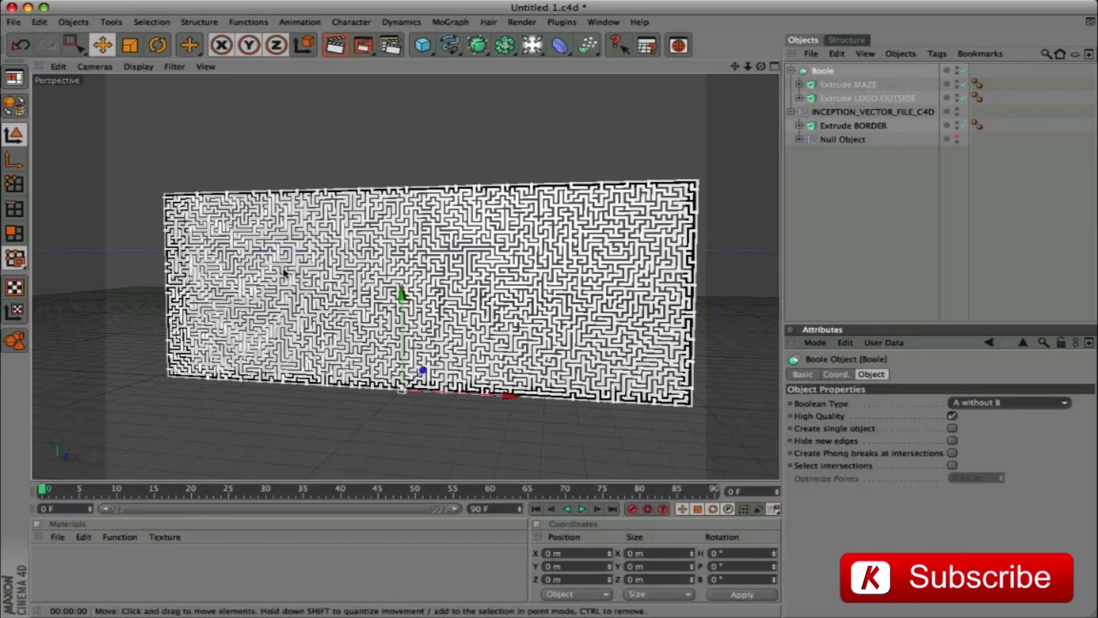
# Step: Set the Z extrusion movement of Extrude LOGO OUTSIDE to 20 m and render the perspective view
pyautogui.click(847, 97)
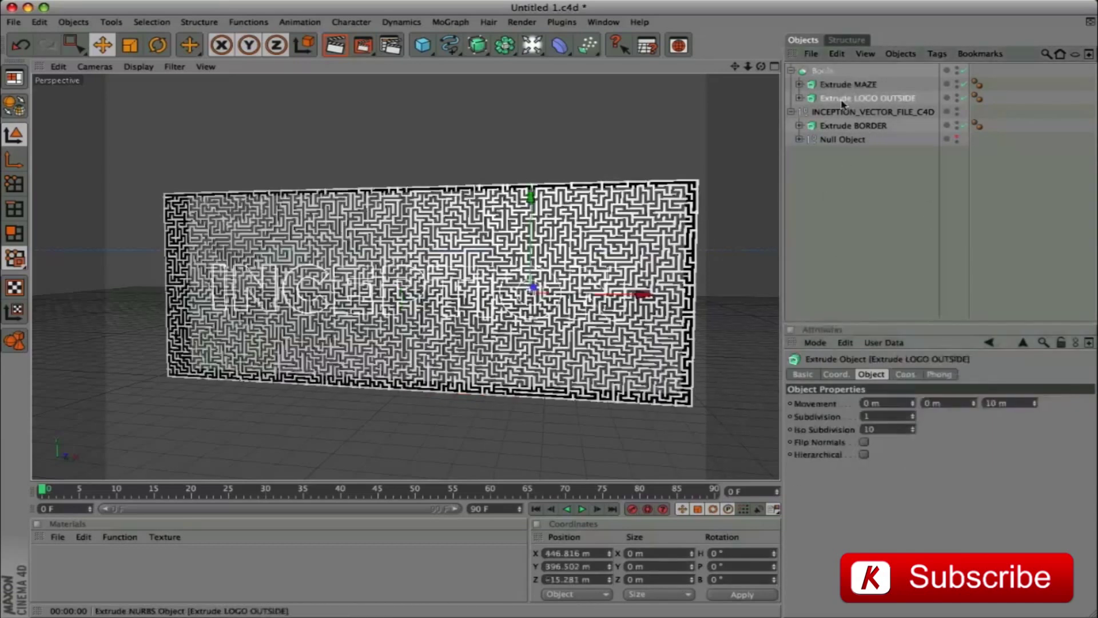
pyautogui.click(1019, 404)
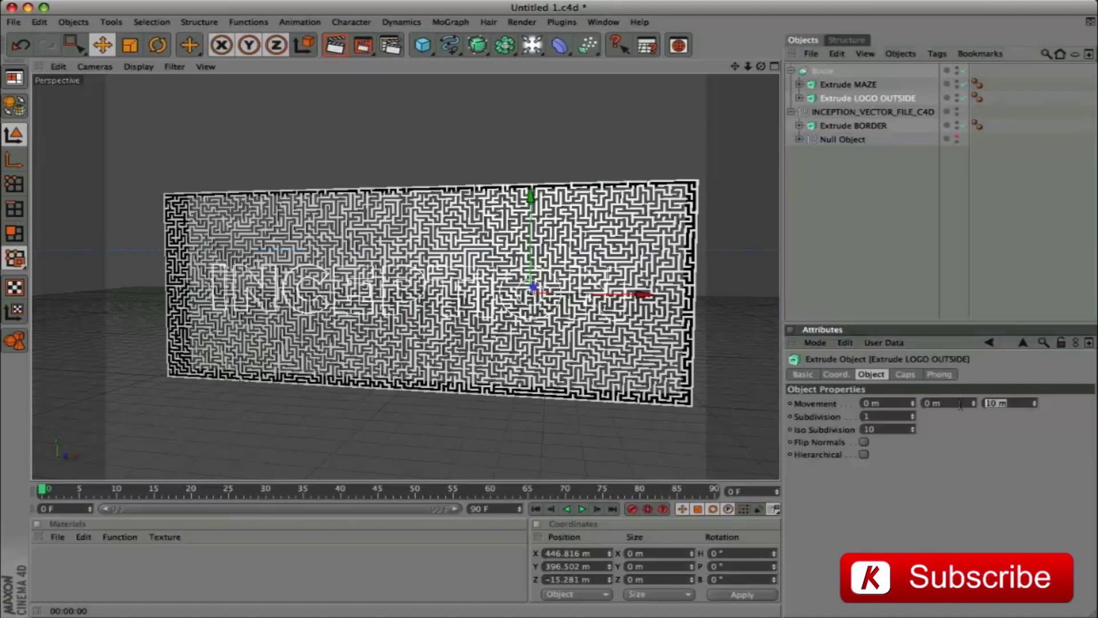
pyautogui.write('20')
pyautogui.press('Return')
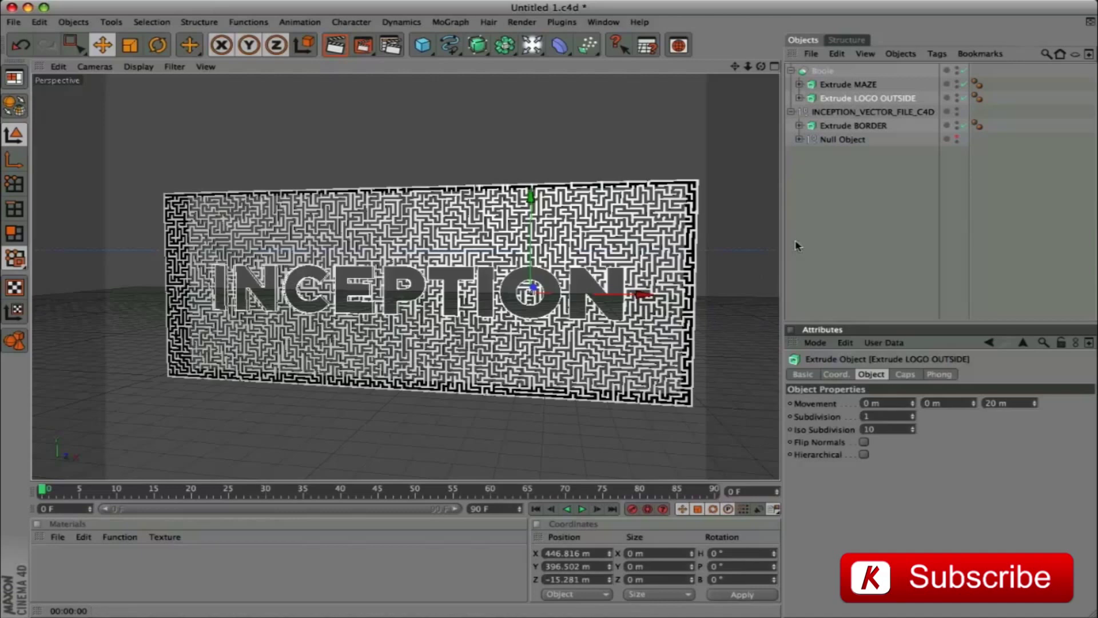
pyautogui.press('super+r')
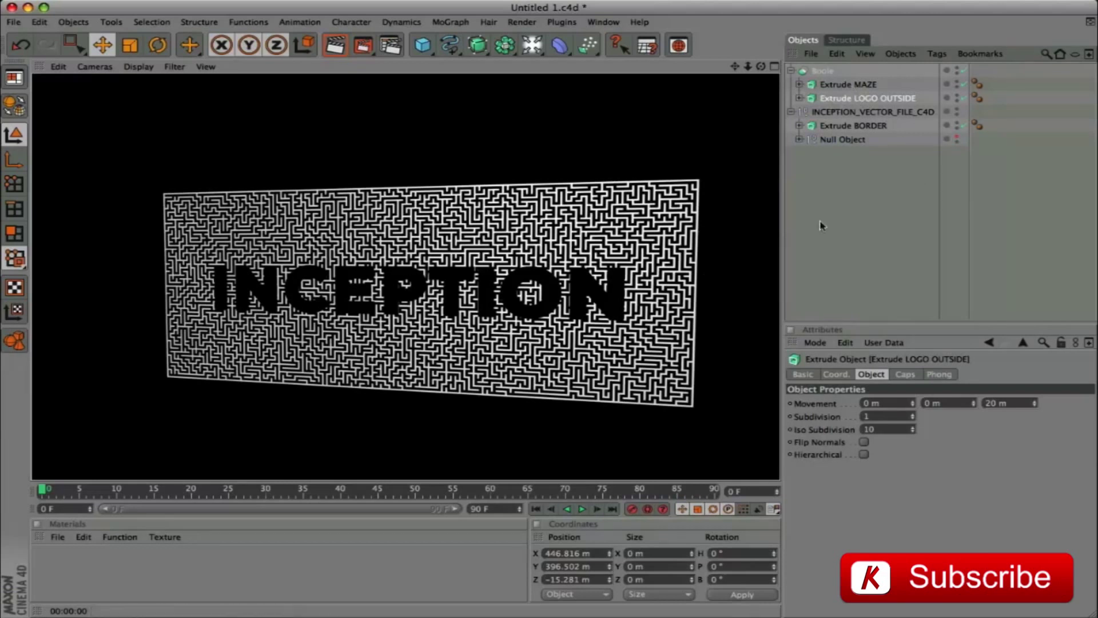
# Step: Set the Z extrusion movement to 200 m for Extrude LOGO OUTSIDE and 150 m for Extrude MAZE, with a test render
pyautogui.moveTo(1011, 404); pyautogui.dragTo(941, 401)
pyautogui.write('200')
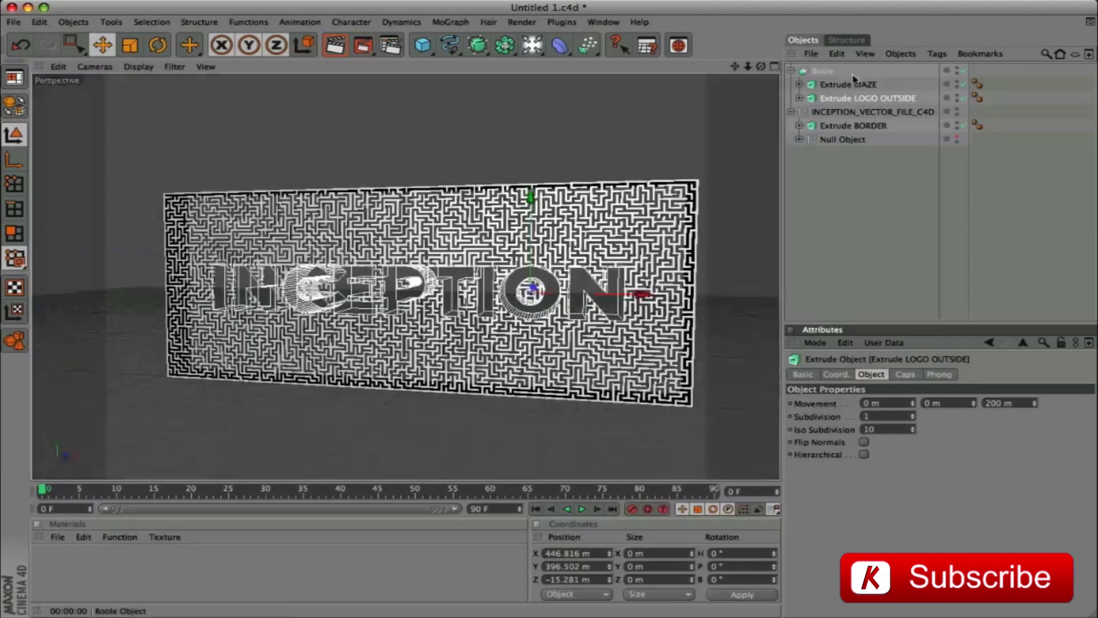
pyautogui.click(856, 85)
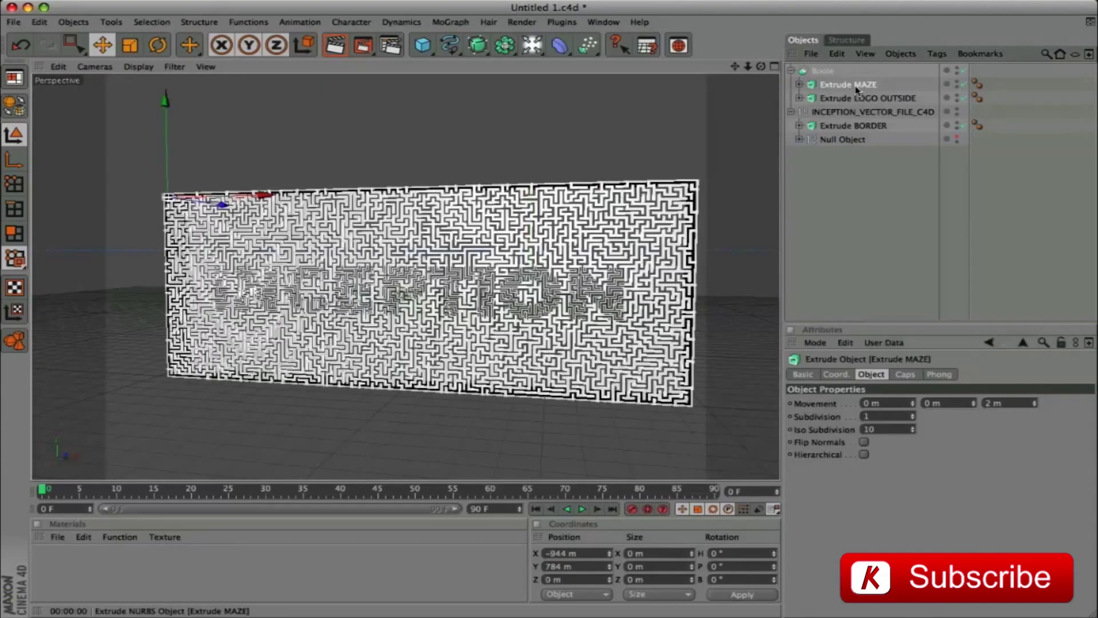
pyautogui.click(1015, 403)
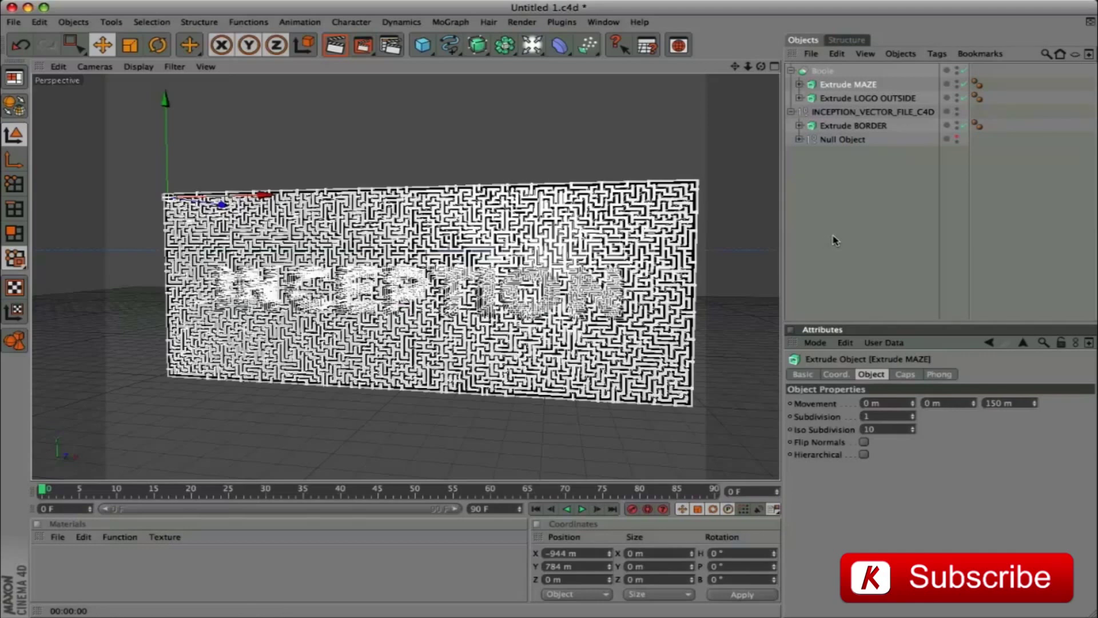
pyautogui.press('super+r')
pyautogui.click(538, 223)
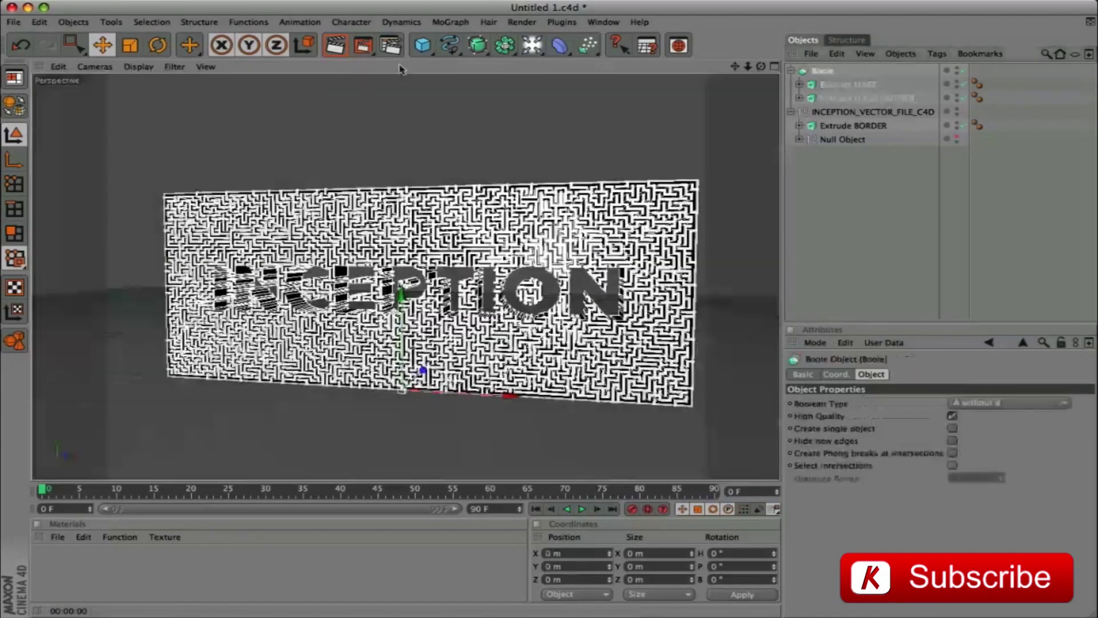
# Step: Rename the Boole object as MAZE and collapse its hierarchy
pyautogui.doubleClick(826, 71)
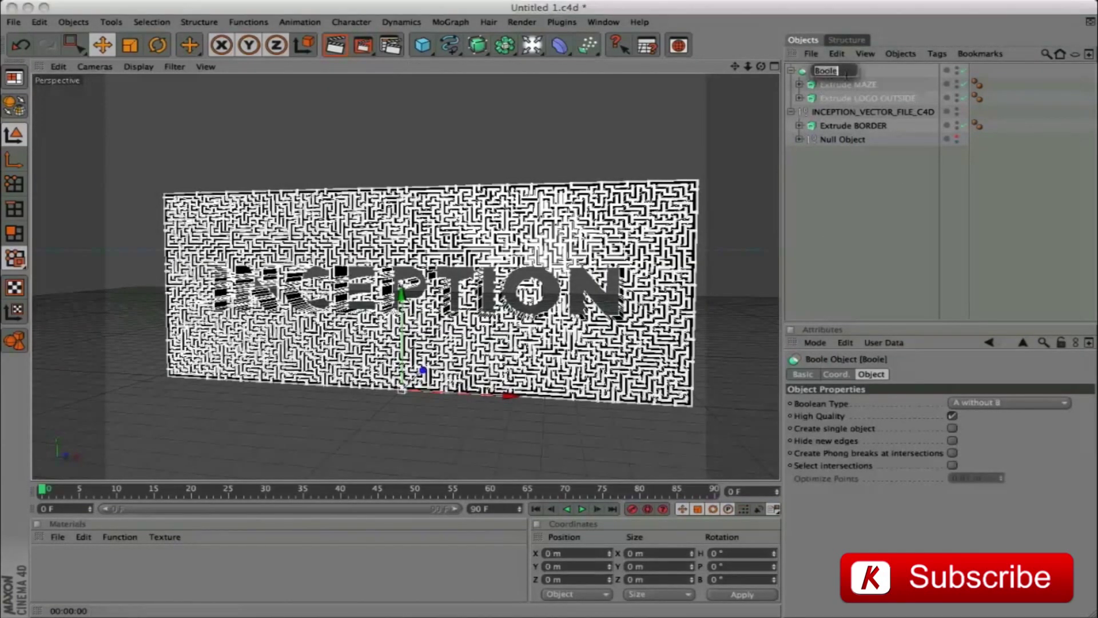
pyautogui.write('MAZE')
pyautogui.press('Return')
pyautogui.click(791, 71)
# Step: Move Group 4 out of the Null Object to below Extrude BORDER, and hide the MAZE object in the viewport
pyautogui.click(835, 131)
pyautogui.click(800, 112)
pyautogui.moveTo(841, 125); pyautogui.dragTo(851, 106)
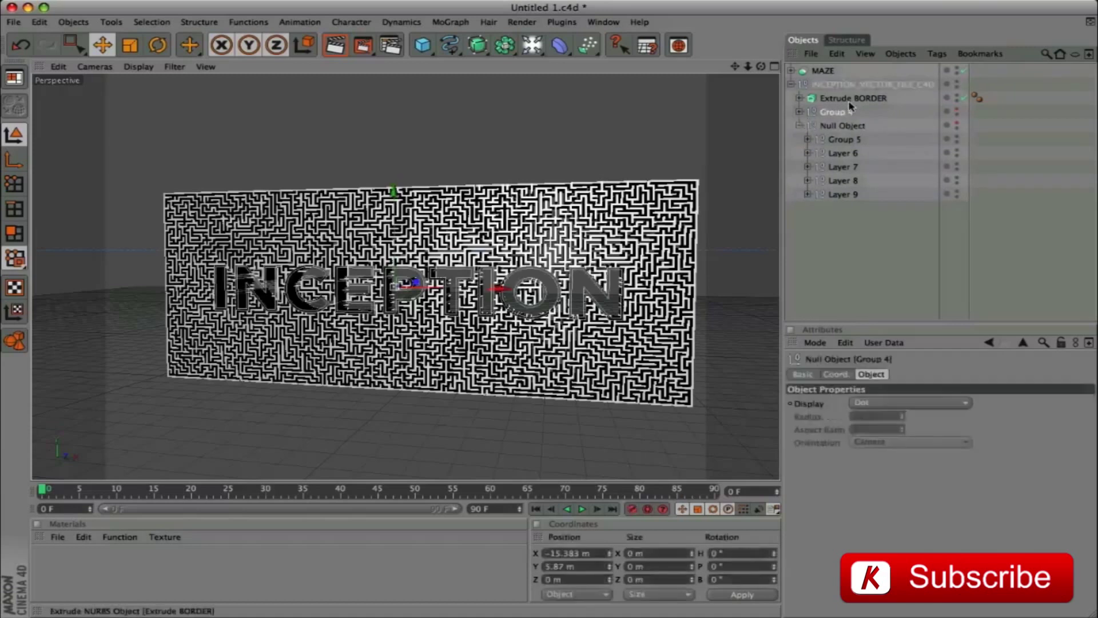
pyautogui.click(958, 69)
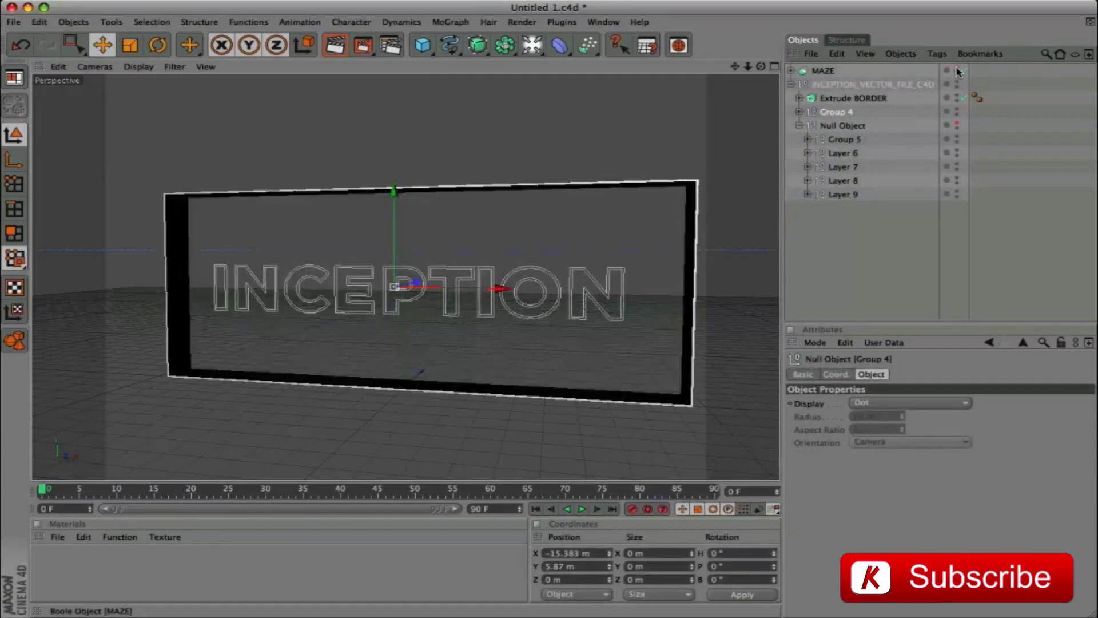
# Step: Merge Path 93 through Path 115 in Group 4 into a single spline with Connect+Delete
pyautogui.click(799, 112)
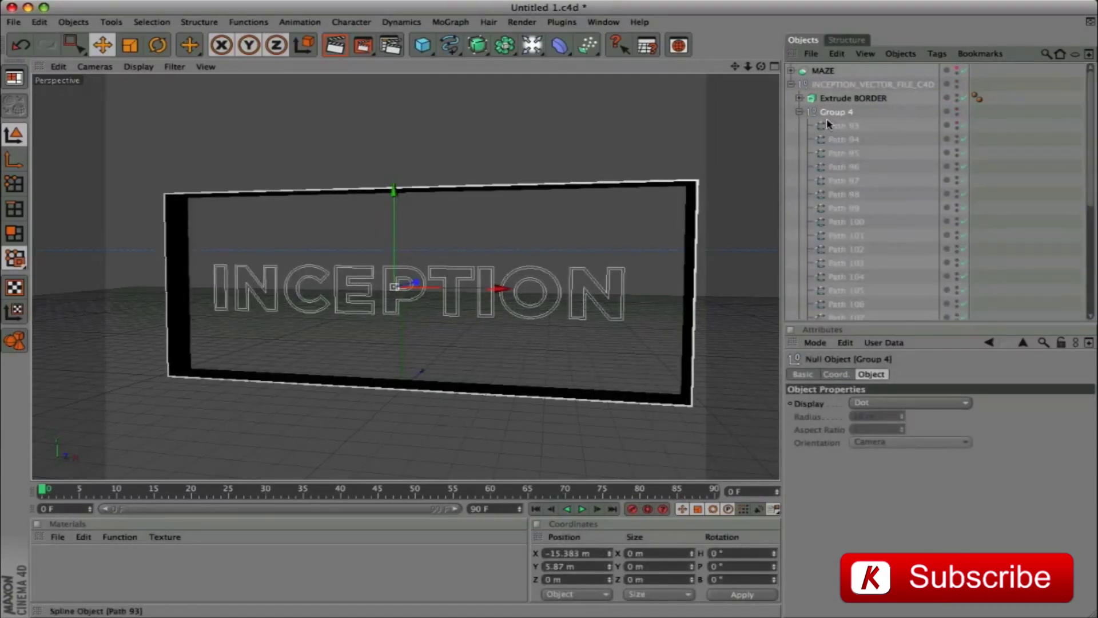
pyautogui.click(840, 131)
pyautogui.scroll(-5, 886, 246)
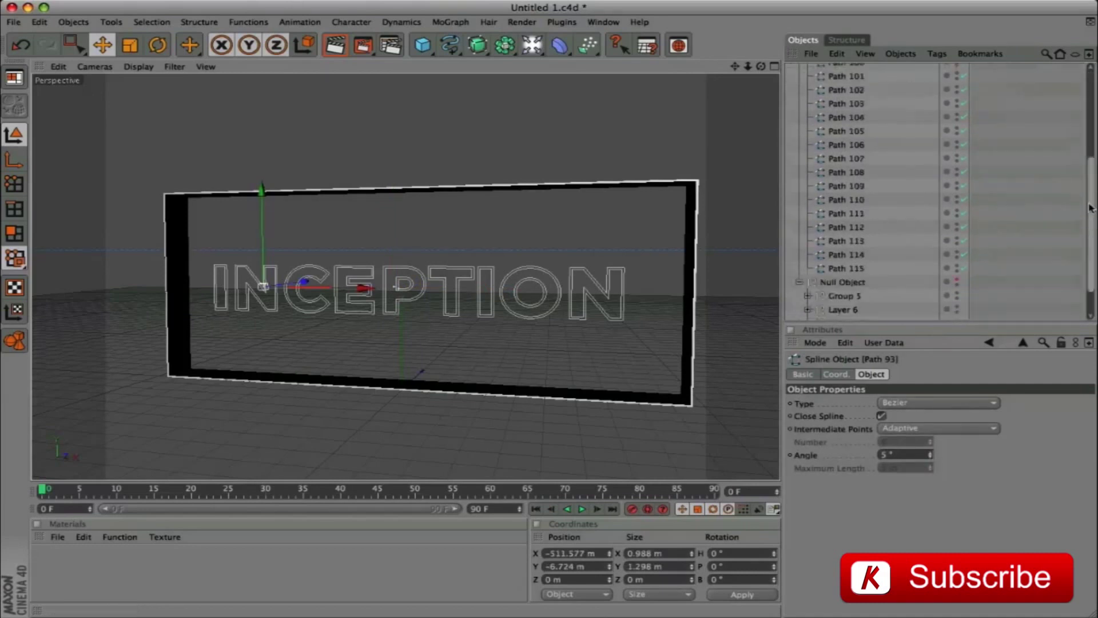
pyautogui.keyDown('shift'); pyautogui.click(848, 231); pyautogui.keyUp('shift')
pyautogui.rightClick(848, 170)
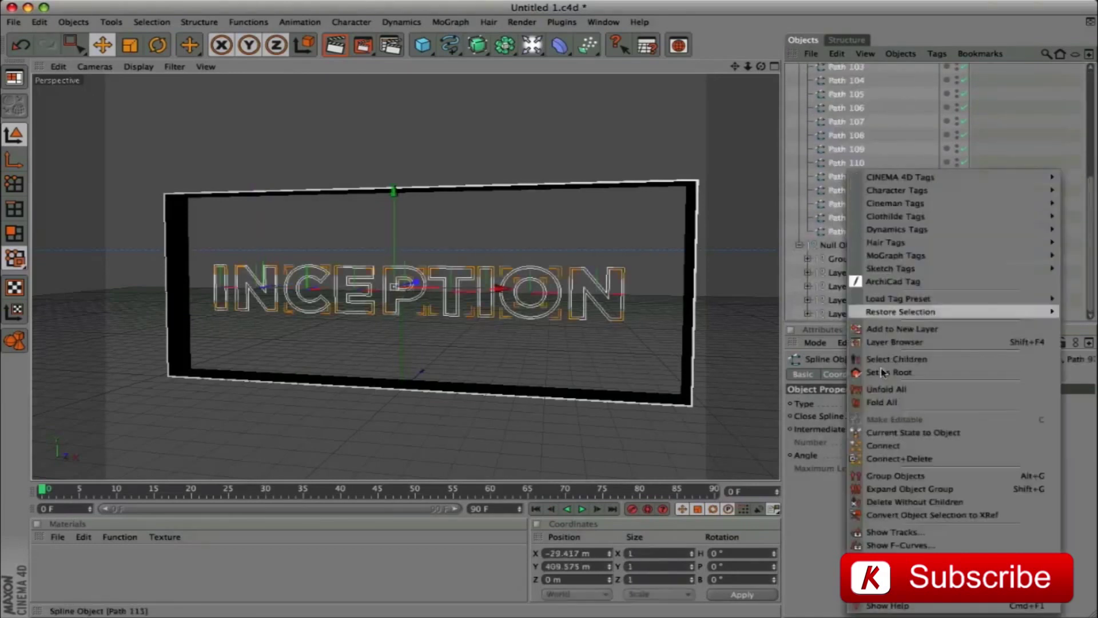
pyautogui.click(923, 459)
# Step: Move the merged spline out of Group 4 and delete the empty group
pyautogui.moveTo(835, 127); pyautogui.dragTo(838, 105)
pyautogui.click(830, 126)
pyautogui.press('Delete')
# Step: Put the merged logo outline spline in an Extrude NURBS with a Z movement of 150 m
pyautogui.click(839, 111)
pyautogui.moveTo(477, 43); pyautogui.dragTo(629, 53)
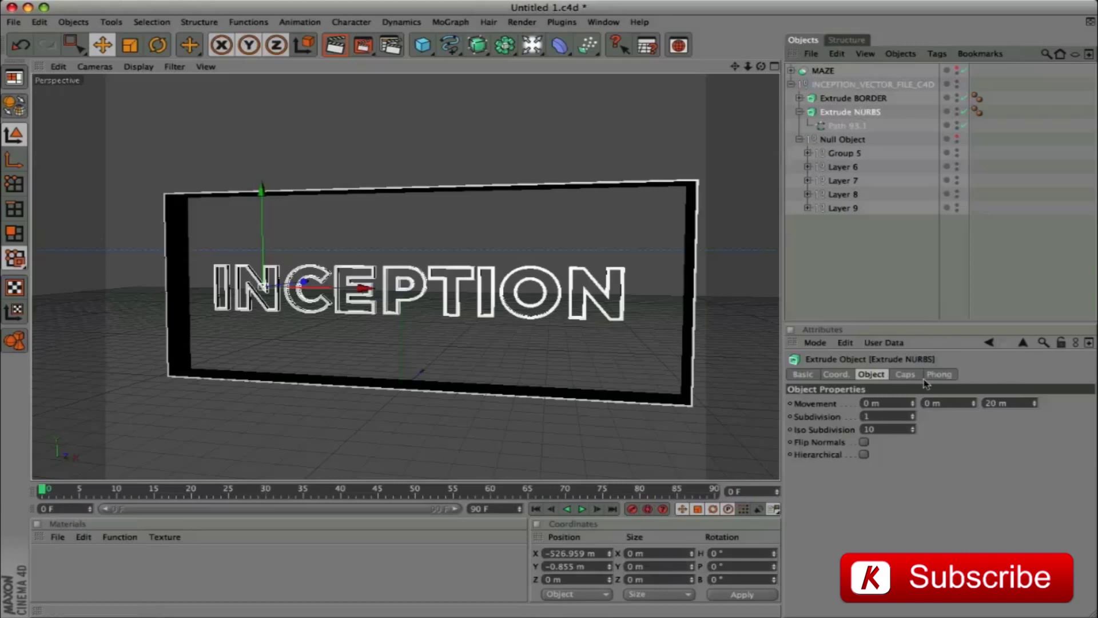
pyautogui.doubleClick(1006, 403)
pyautogui.write('1')
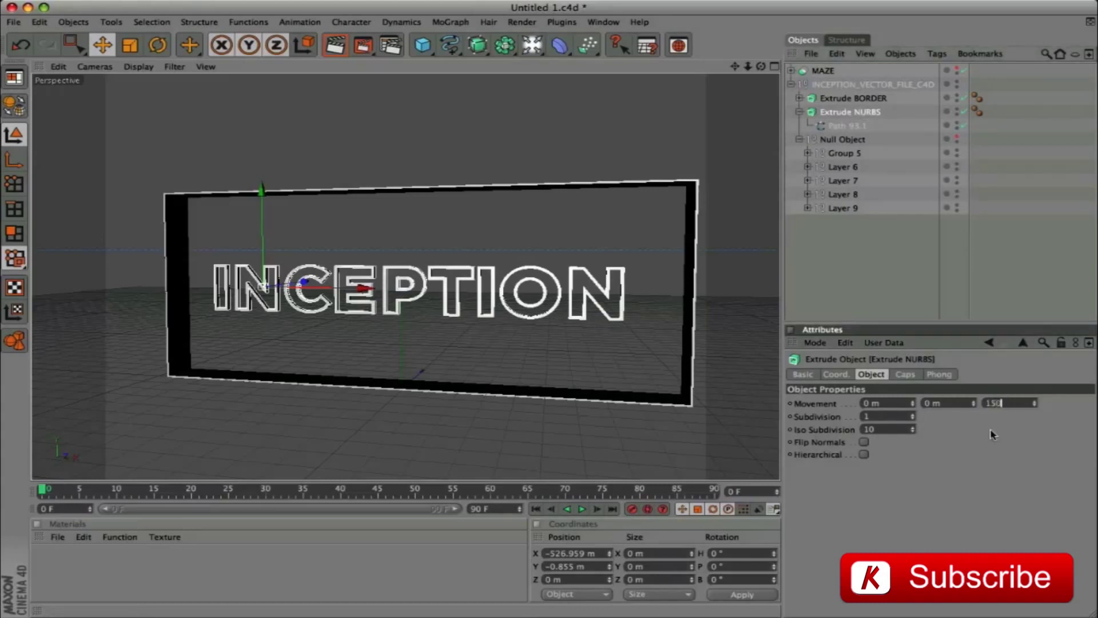
pyautogui.write('50')
pyautogui.press('Return')
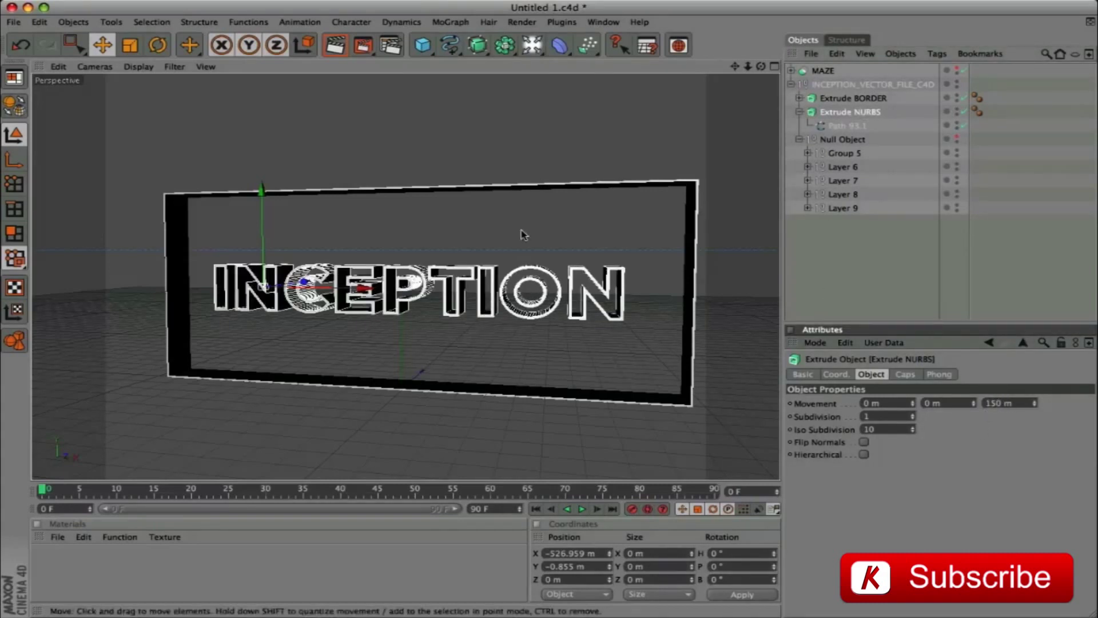
# Step: Rename the new Extrude NURBS as Extrude LOGO OUTLINE and hide it in the viewport
pyautogui.click(800, 111)
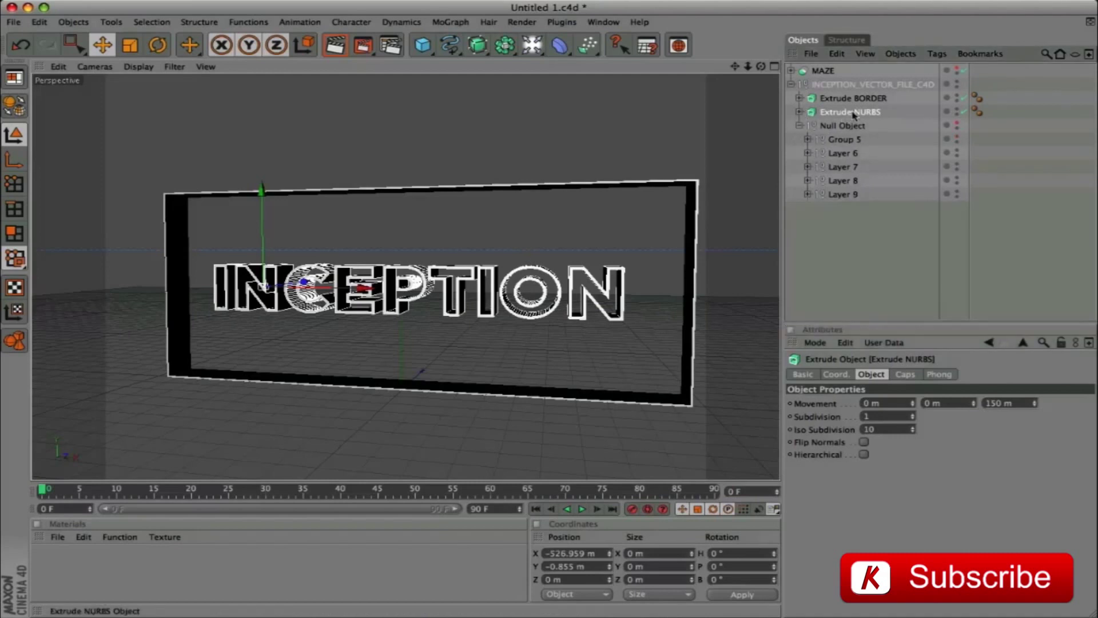
pyautogui.doubleClick(854, 113)
pyautogui.write('LOGO OUTLINE')
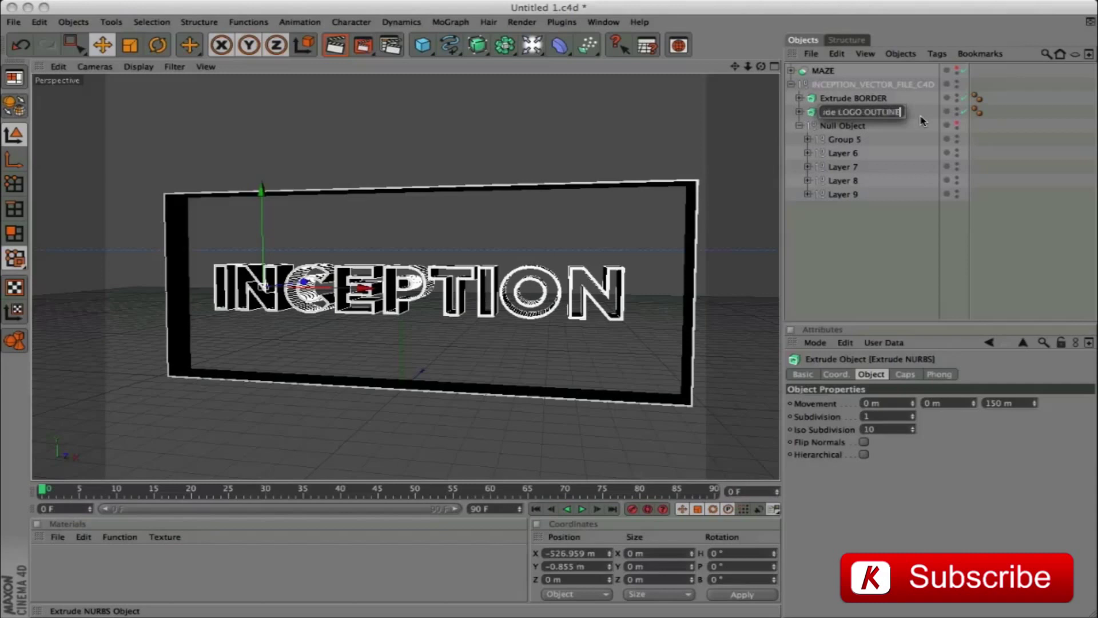
pyautogui.press('Return')
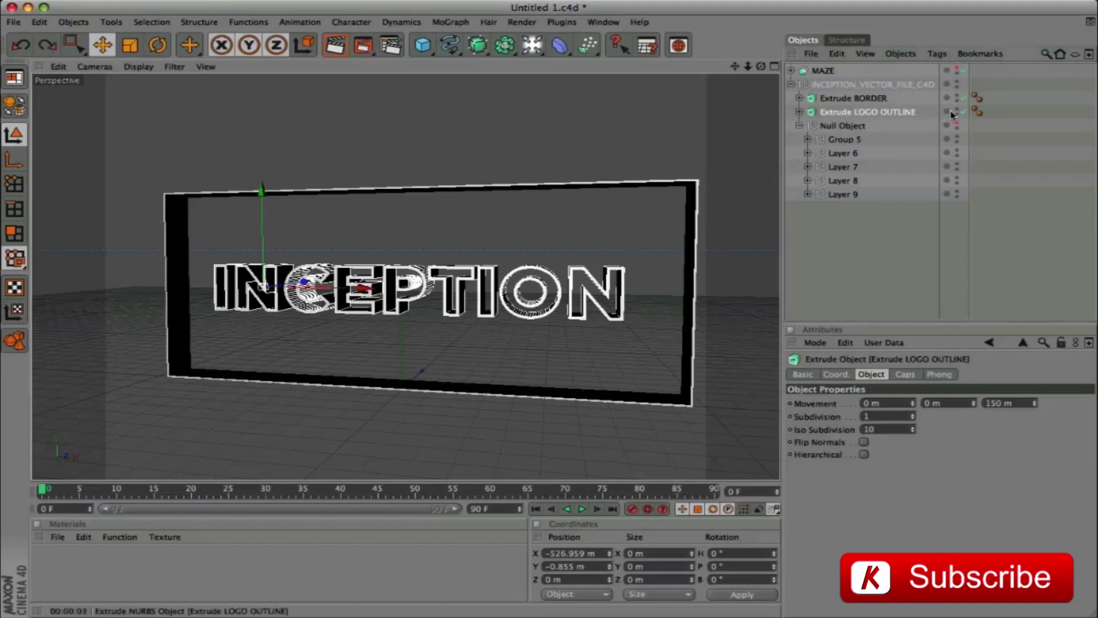
pyautogui.click(957, 112)
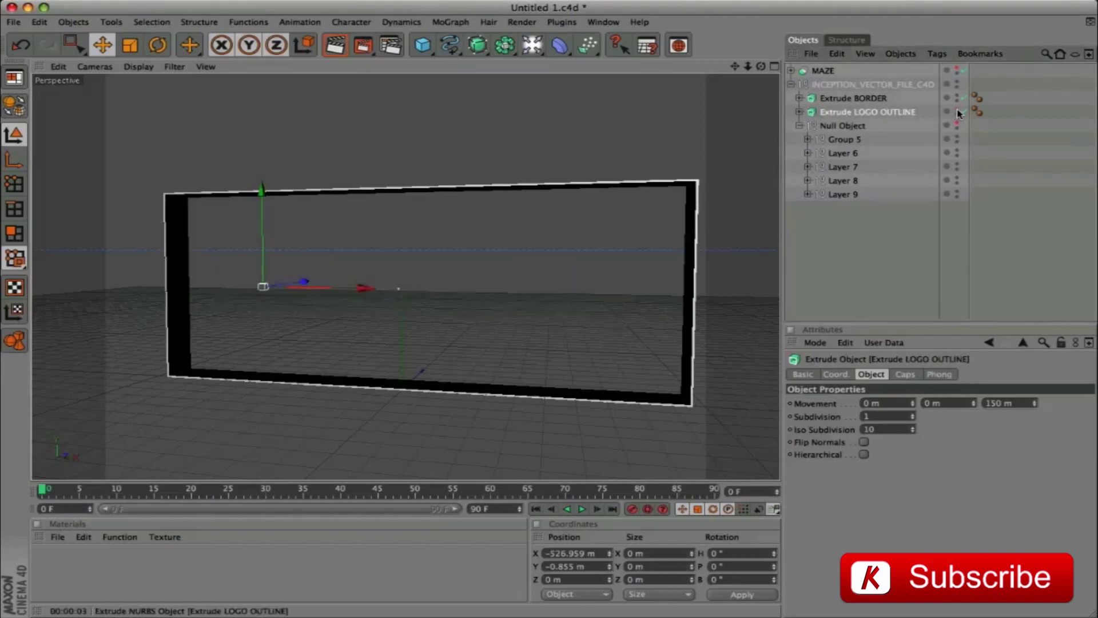
# Step: Move Group 5 out of the Null Object and merge its Path 116 through Path 127 with Connect+Delete
pyautogui.click(846, 141)
pyautogui.moveTo(845, 141); pyautogui.dragTo(824, 130)
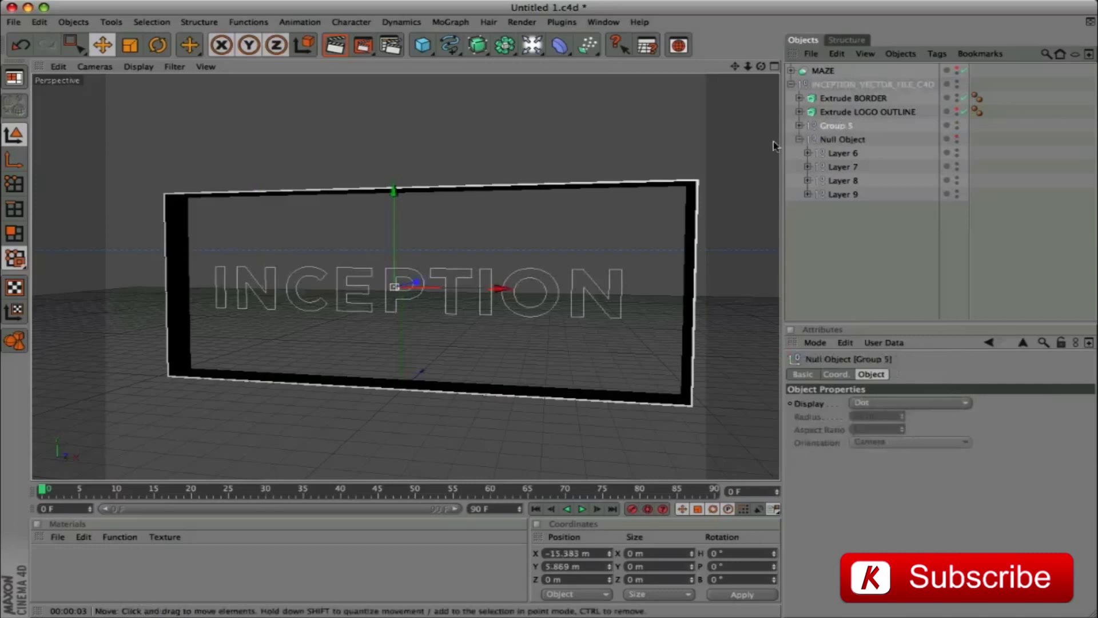
pyautogui.click(799, 126)
pyautogui.click(845, 139)
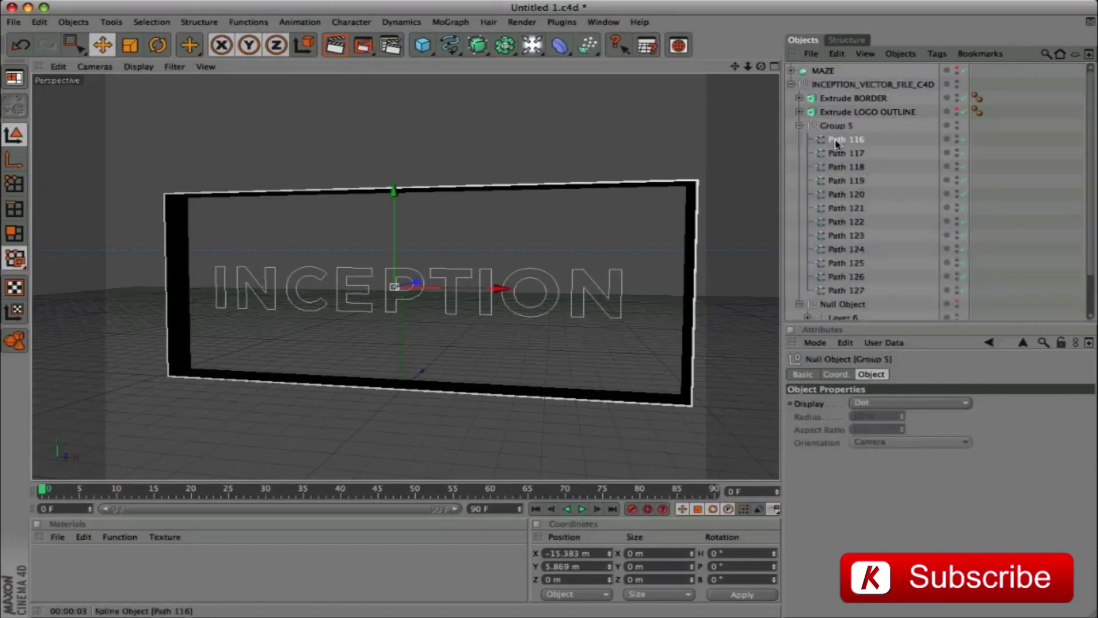
pyautogui.keyDown('shift'); pyautogui.click(842, 291); pyautogui.keyUp('shift')
pyautogui.rightClick(852, 139)
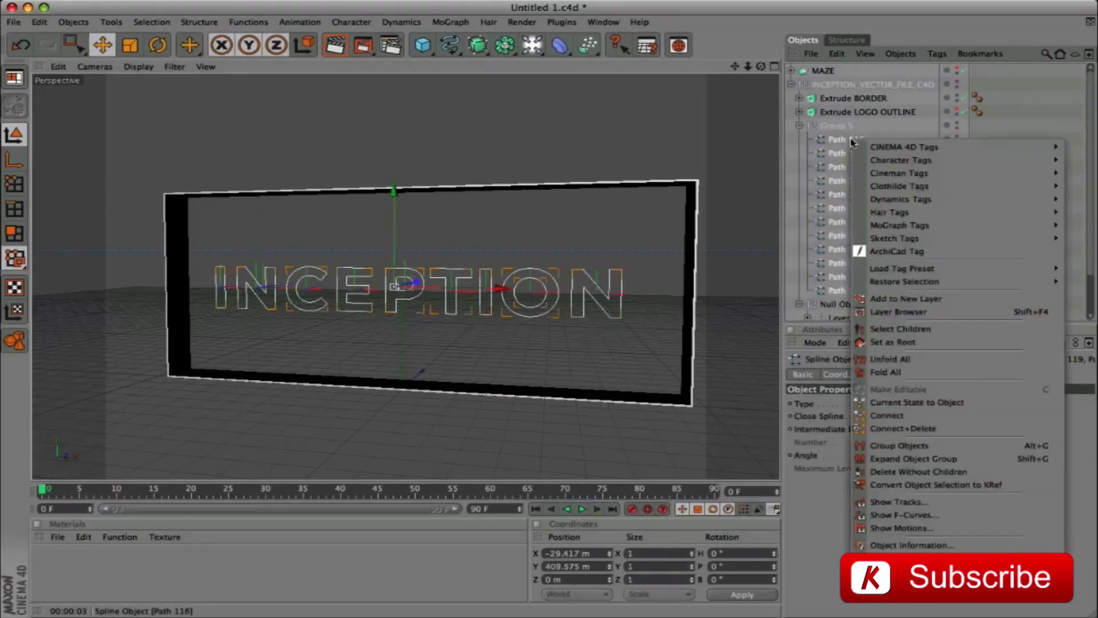
pyautogui.click(900, 428)
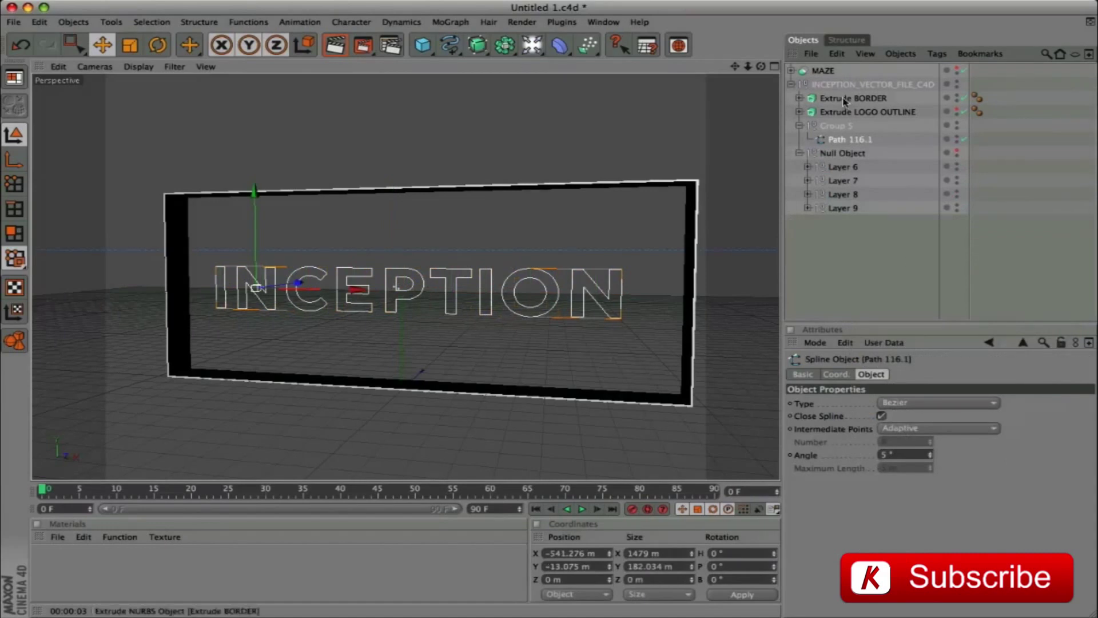
# Step: Move the merged spline out of Group 5 and delete the empty group
pyautogui.moveTo(852, 139)
pyautogui.mouseDown()
pyautogui.moveTo(858, 130)
pyautogui.moveTo(838, 130)
pyautogui.mouseUp()
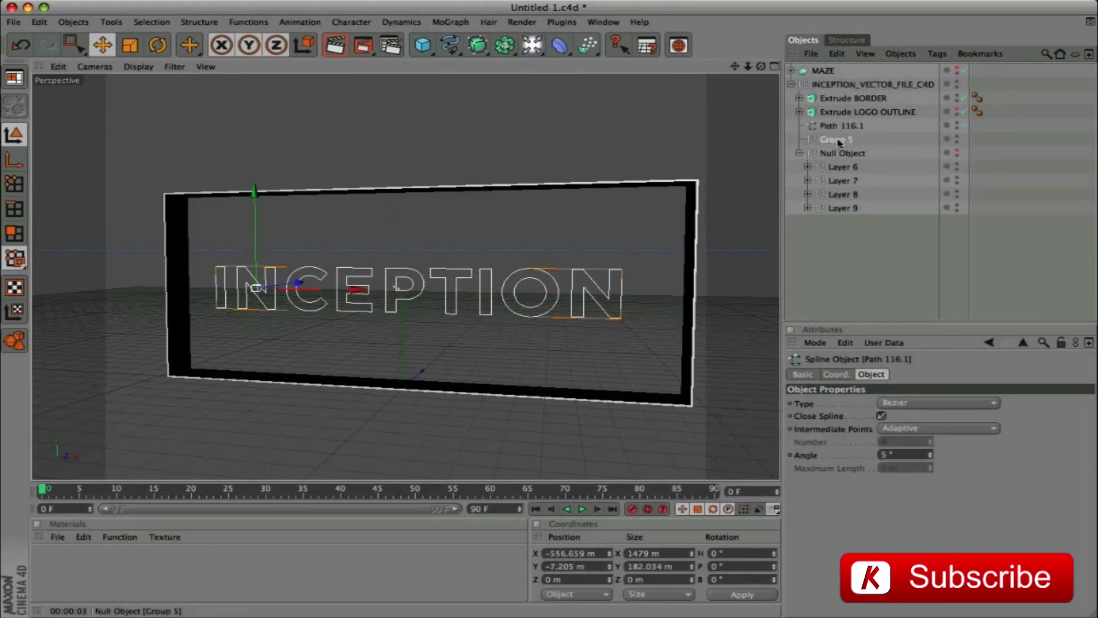
pyautogui.click(839, 142)
pyautogui.press('Delete')
# Step: Put the merged letter spline Path 116.1 in an Extrude NURBS and rename the generator as Extrude LOGO INSIDE MASK
pyautogui.click(840, 125)
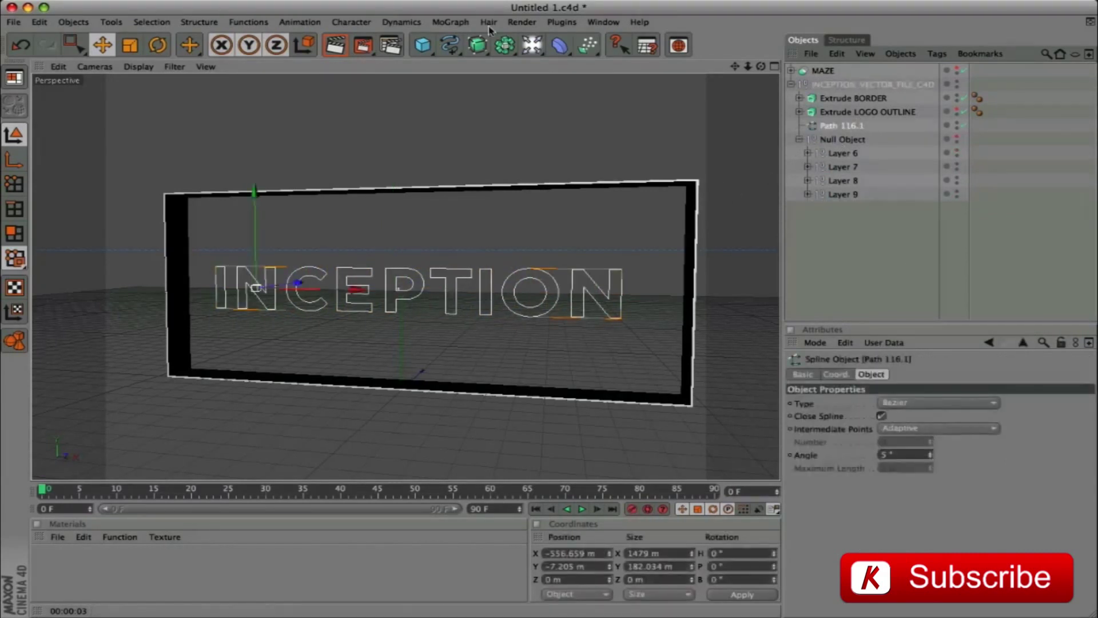
pyautogui.keyDown('alt'); pyautogui.moveTo(475, 50); pyautogui.dragTo(642, 49); pyautogui.keyUp('alt')
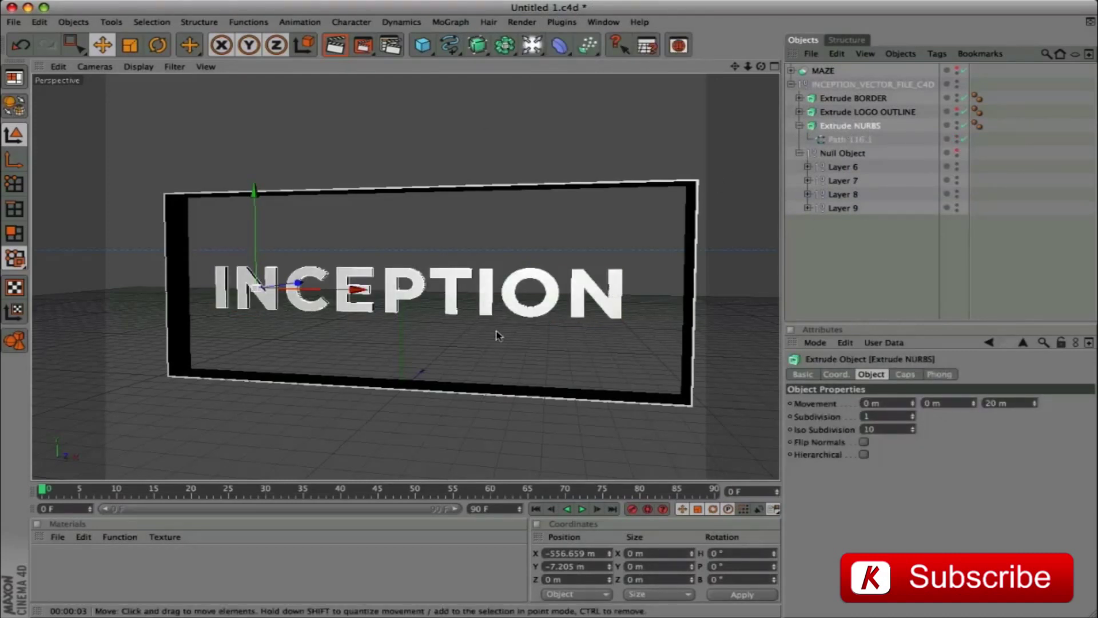
pyautogui.doubleClick(865, 126)
pyautogui.moveTo(858, 125); pyautogui.dragTo(913, 126)
pyautogui.write('LOGO')
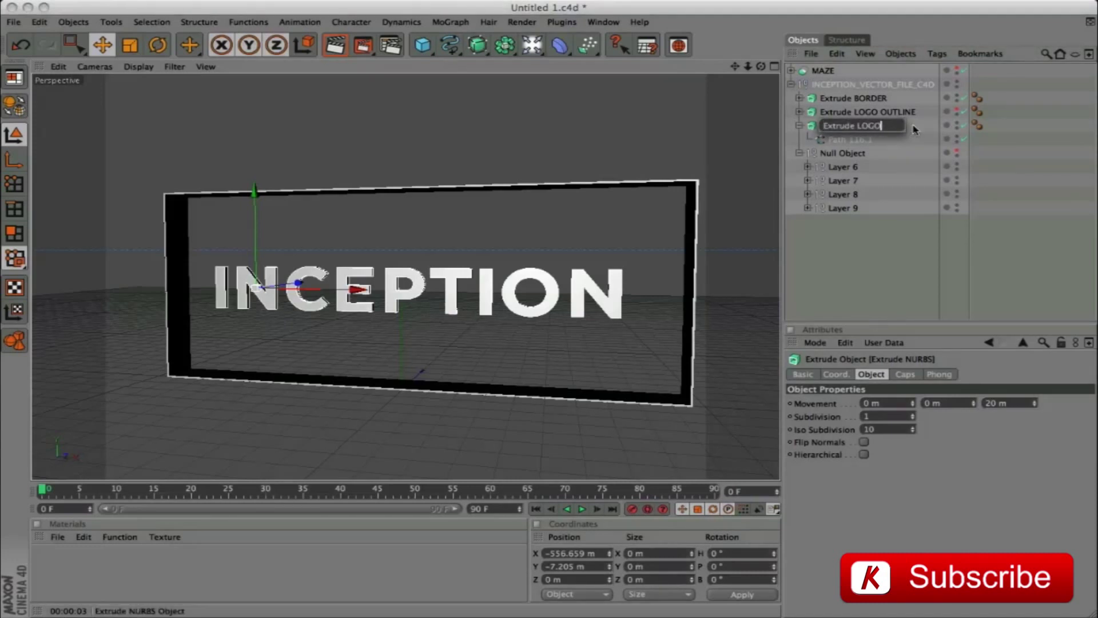
pyautogui.write(' INSIDE MASK')
pyautogui.press('Return')
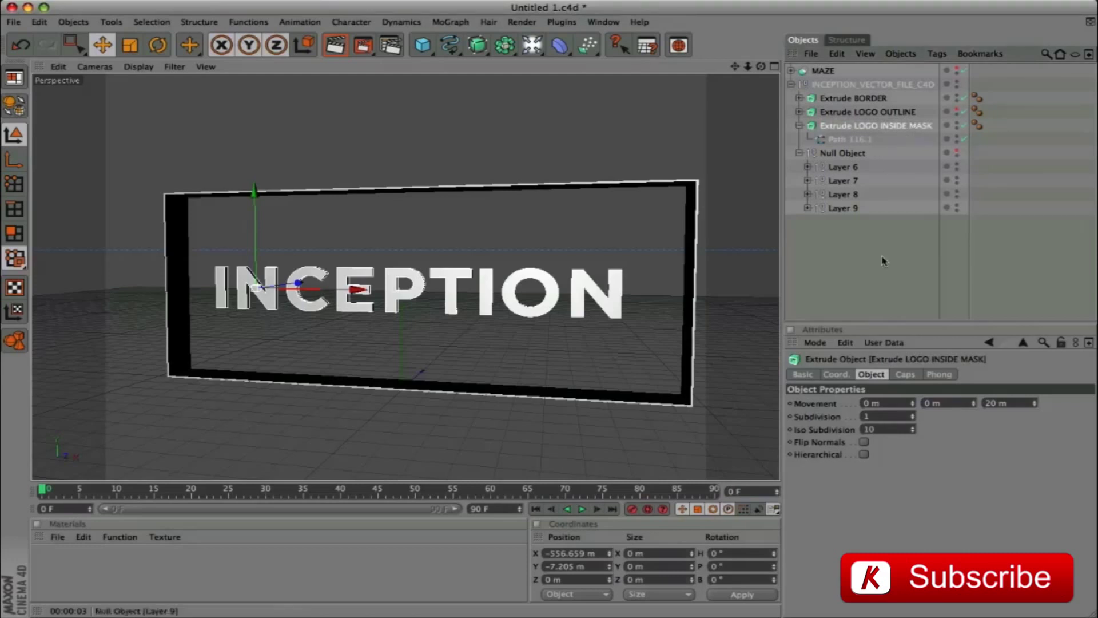
# Step: Set the Z movement of Extrude LOGO INSIDE MASK to 200 m and move the object along Z to about -30 m
pyautogui.moveTo(1013, 405); pyautogui.dragTo(943, 407)
pyautogui.write('200')
pyautogui.press('Return')
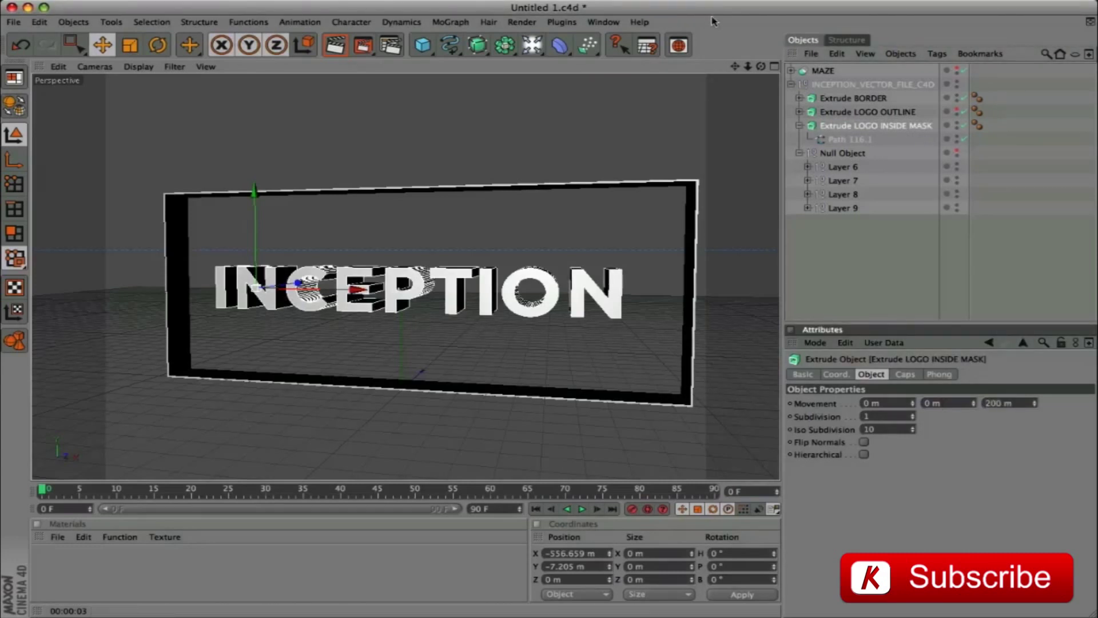
pyautogui.click(773, 67)
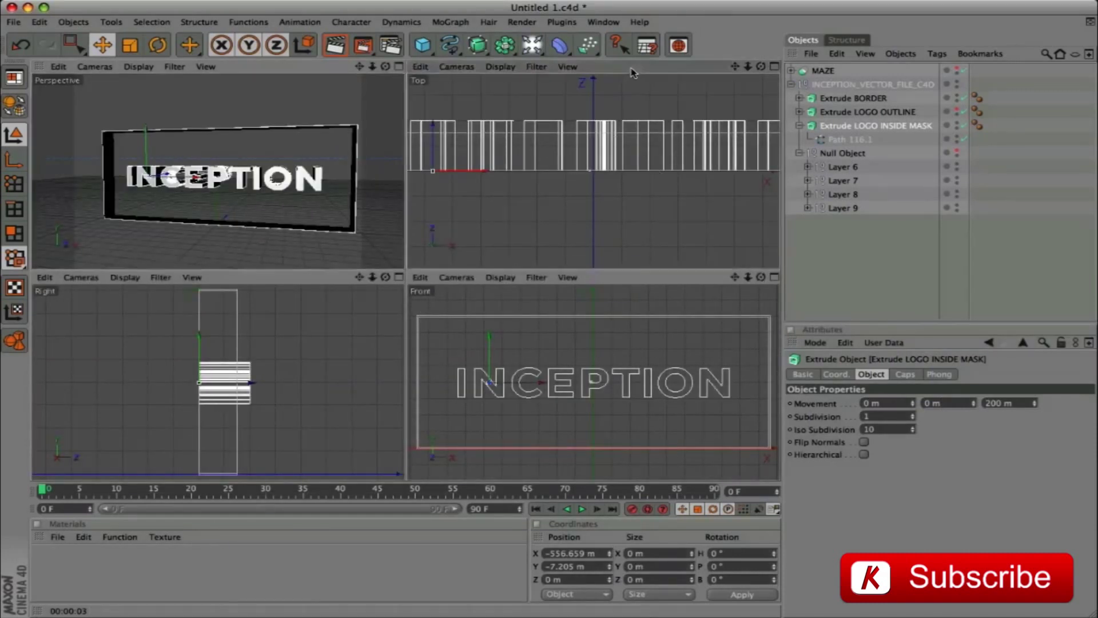
pyautogui.moveTo(433, 171); pyautogui.dragTo(433, 178)
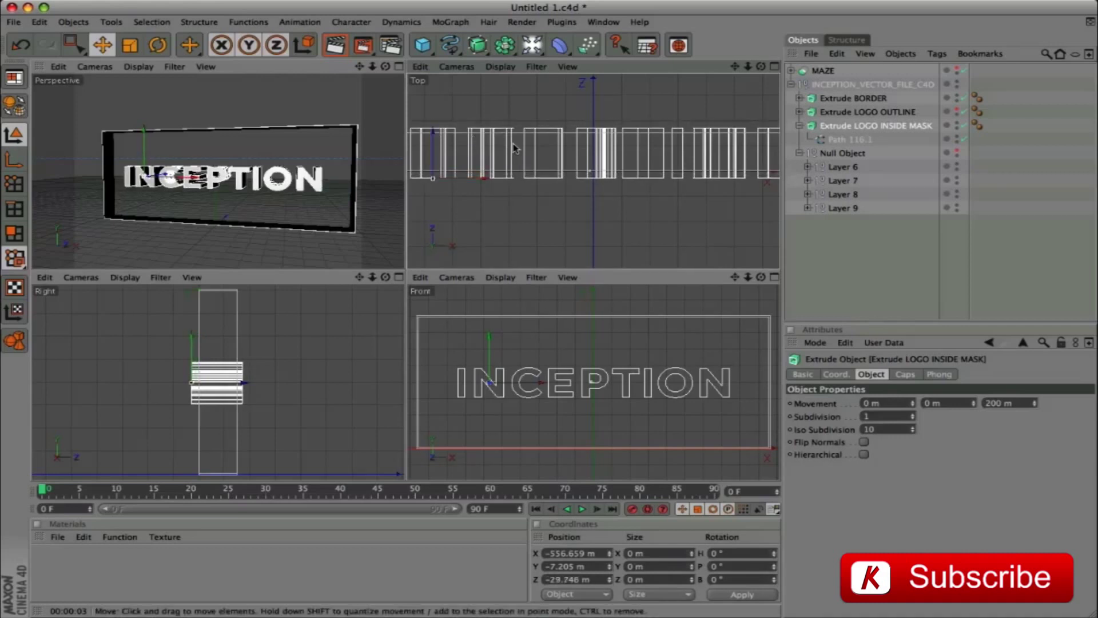
pyautogui.click(399, 66)
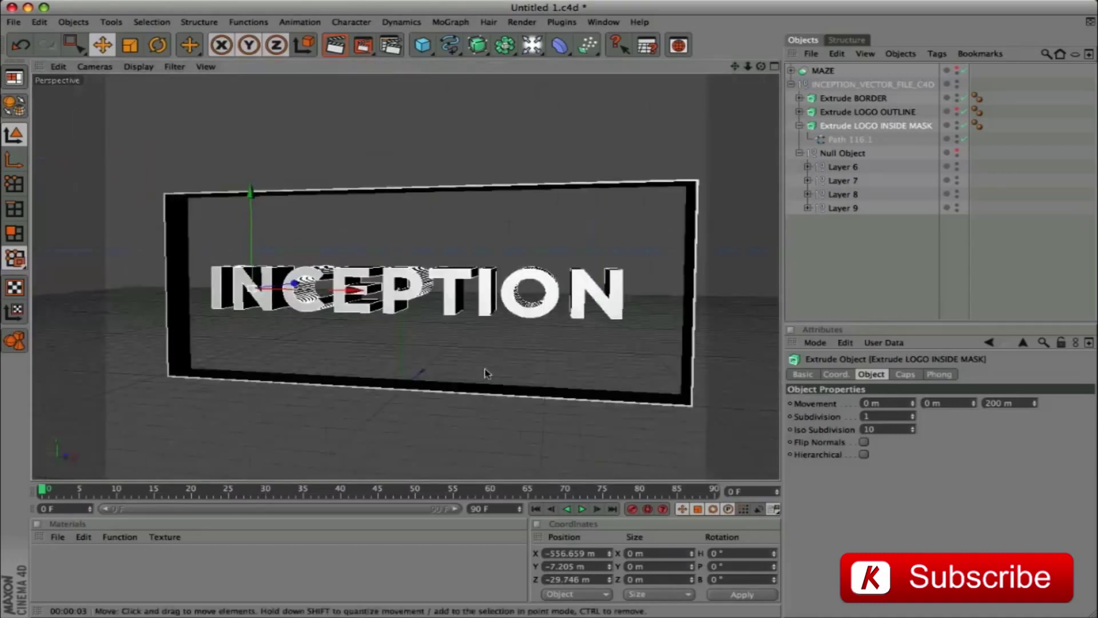
pyautogui.click(799, 126)
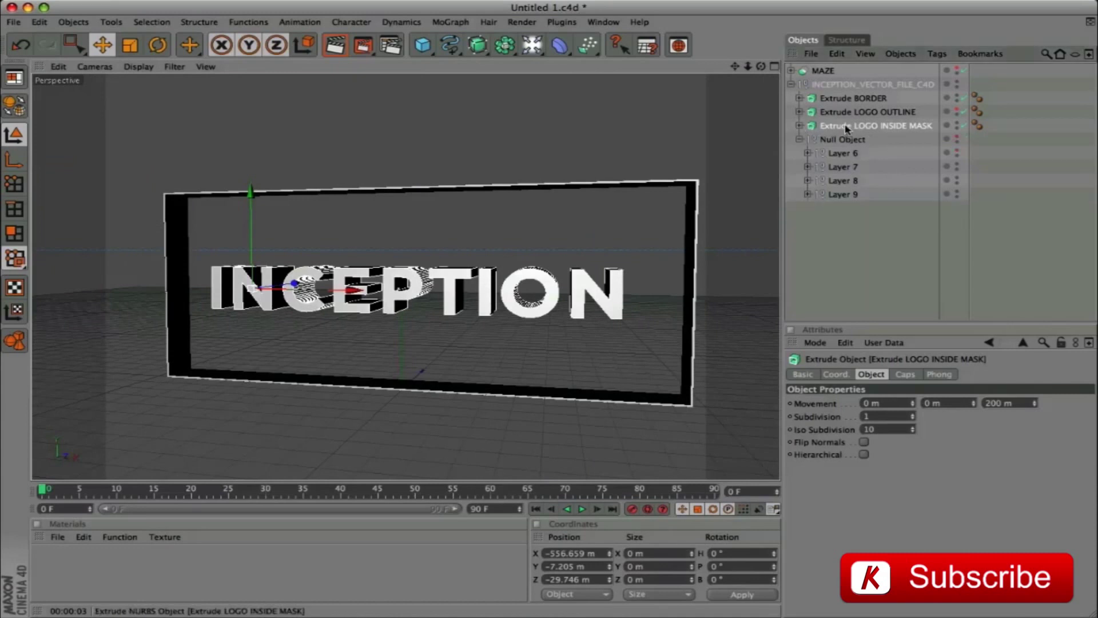
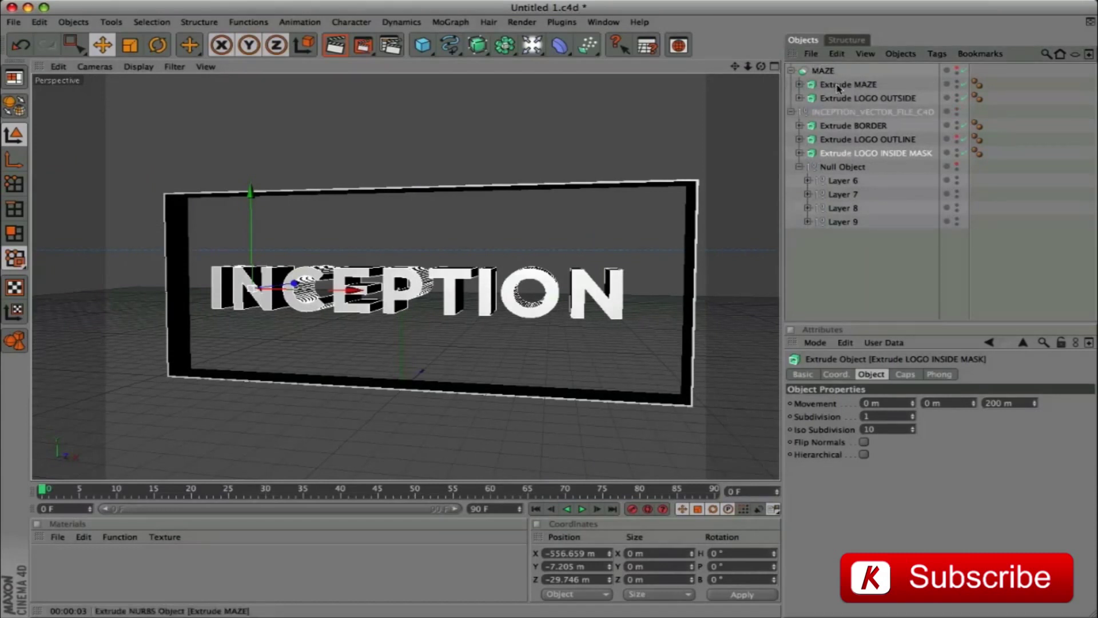
# Step: Duplicate Extrude MAZE outside the MAZE Boole and move Extrude LOGO INSIDE MASK directly below the copy
pyautogui.press('super+c')
pyautogui.press('super+v')
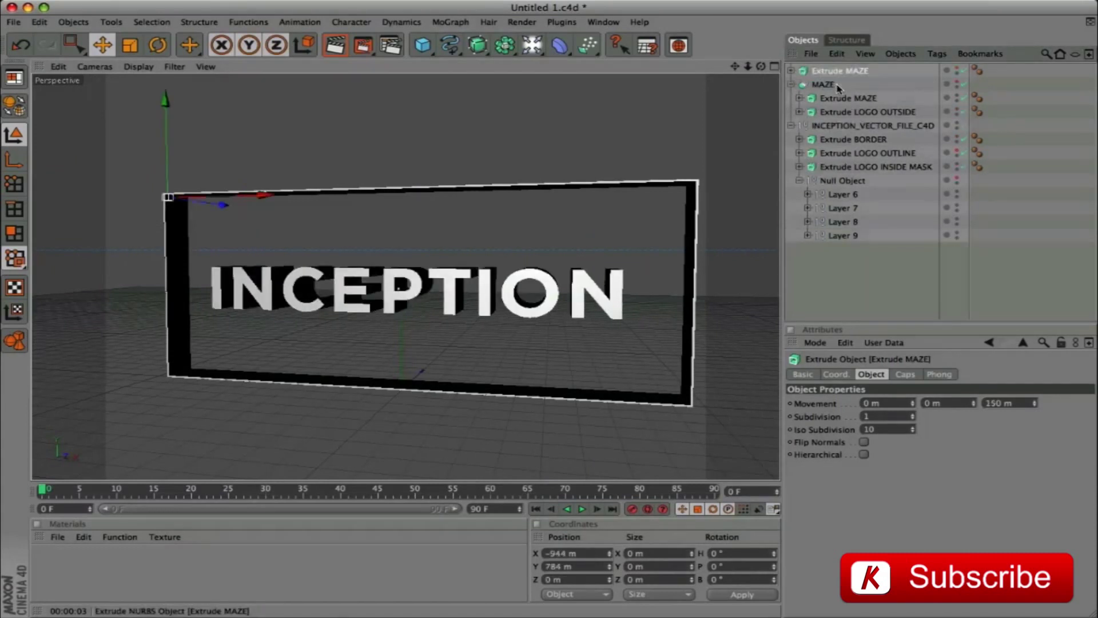
pyautogui.click(793, 85)
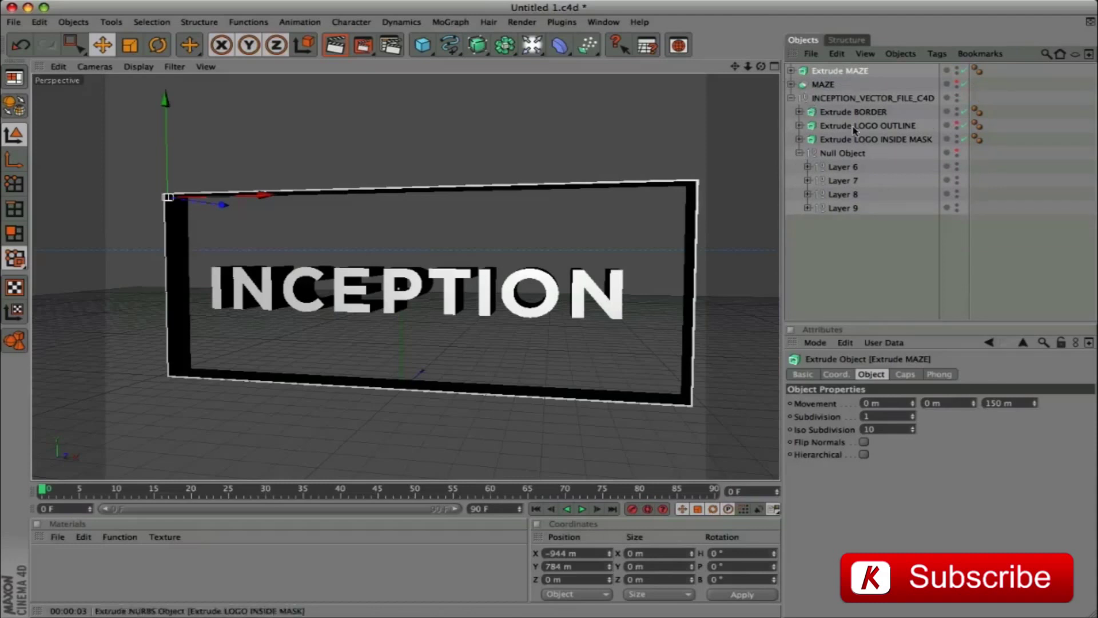
pyautogui.moveTo(843, 140); pyautogui.dragTo(843, 78)
# Step: Put the copied Extrude MAZE and Extrude LOGO INSIDE MASK into a new Boole set to A intersect B
pyautogui.moveTo(505, 45); pyautogui.dragTo(681, 59)
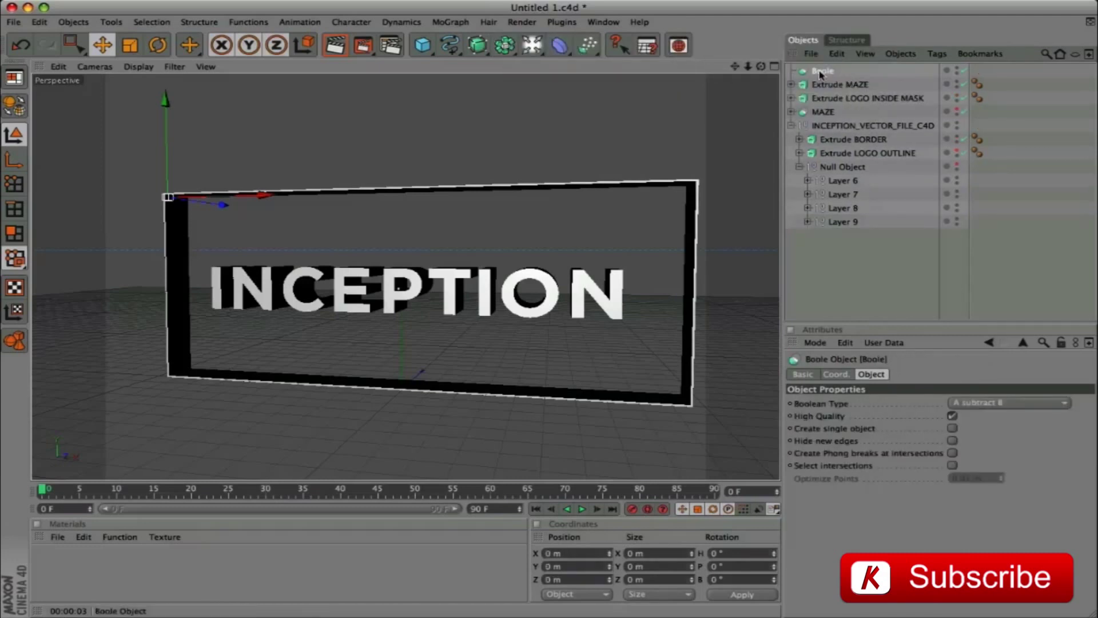
pyautogui.moveTo(822, 84)
pyautogui.mouseDown()
pyautogui.moveTo(822, 69)
pyautogui.moveTo(824, 91)
pyautogui.mouseUp()
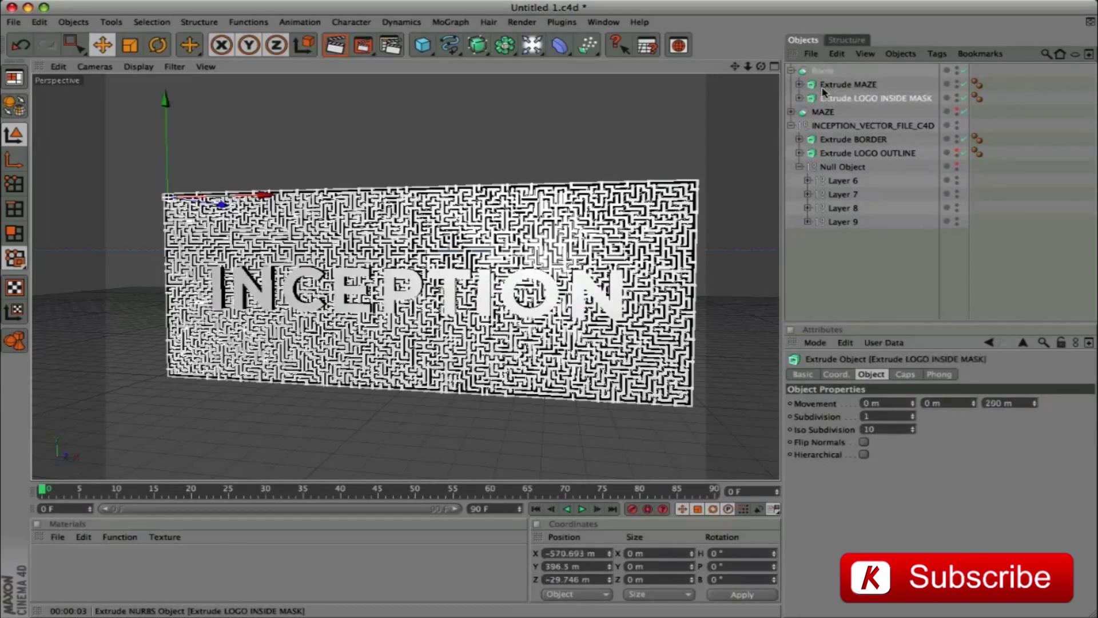
pyautogui.click(824, 71)
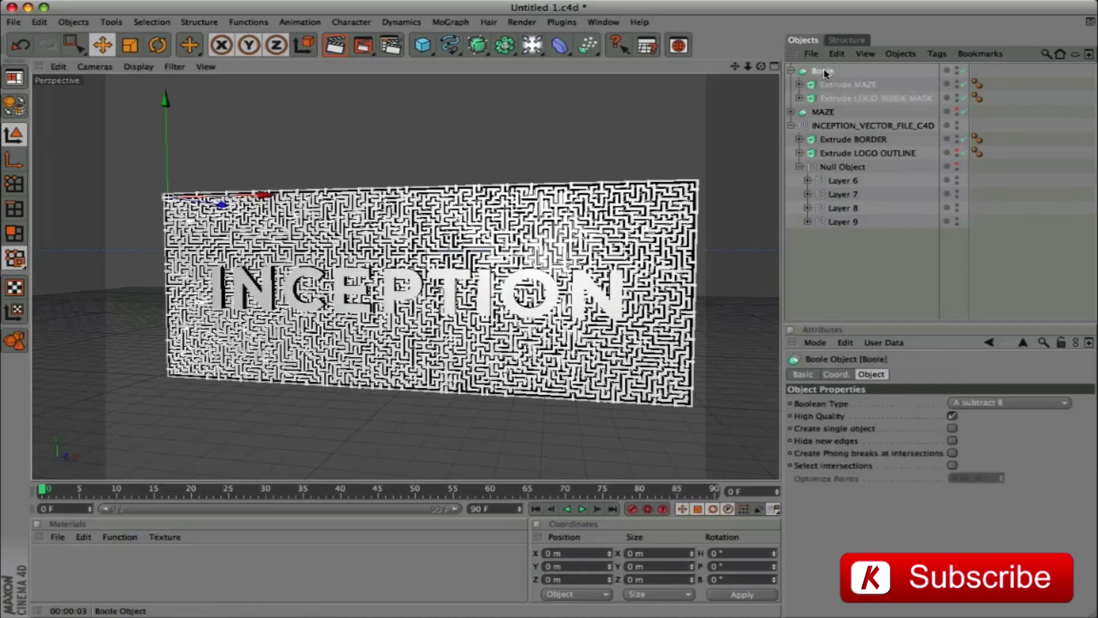
pyautogui.click(1004, 404)
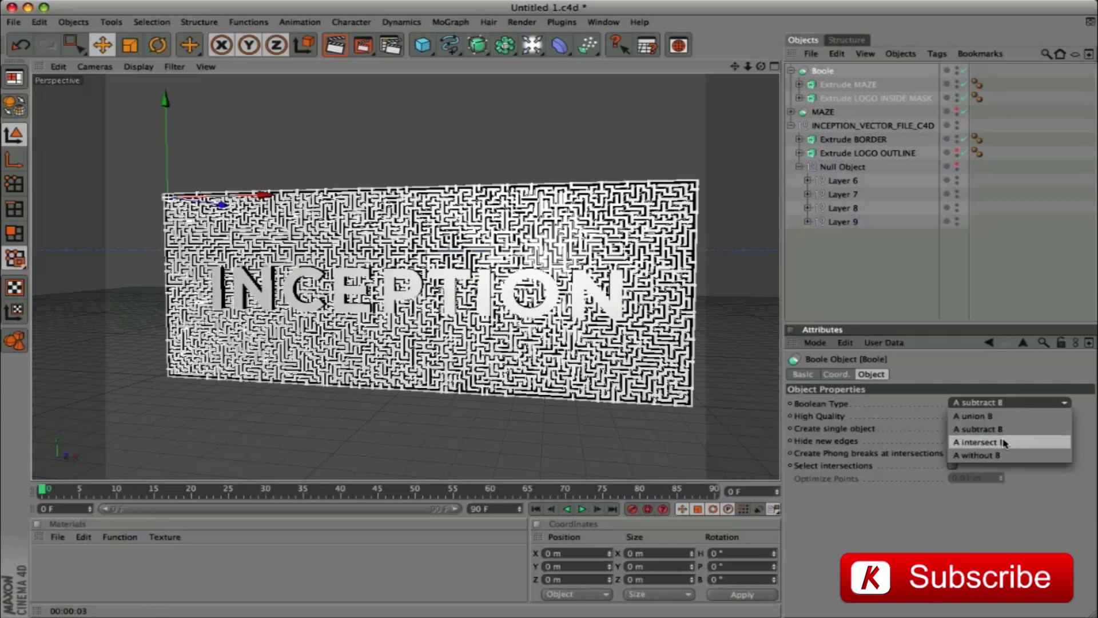
pyautogui.click(979, 442)
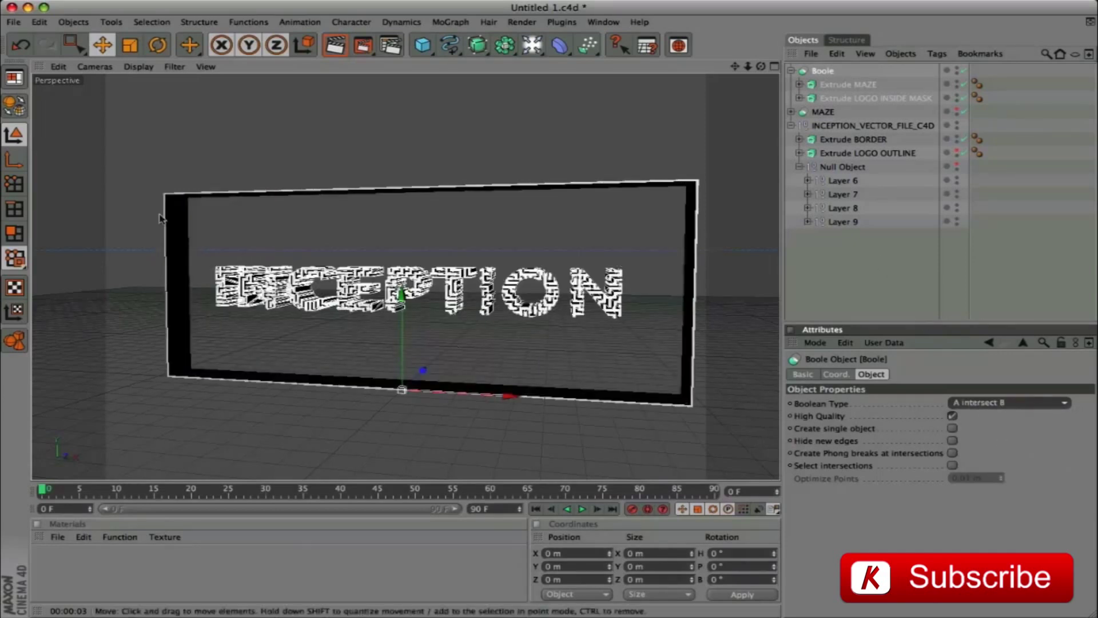
# Step: Collapse the new Boole, make the MAZE Boole visible again and view the combined logo from the front
pyautogui.click(791, 70)
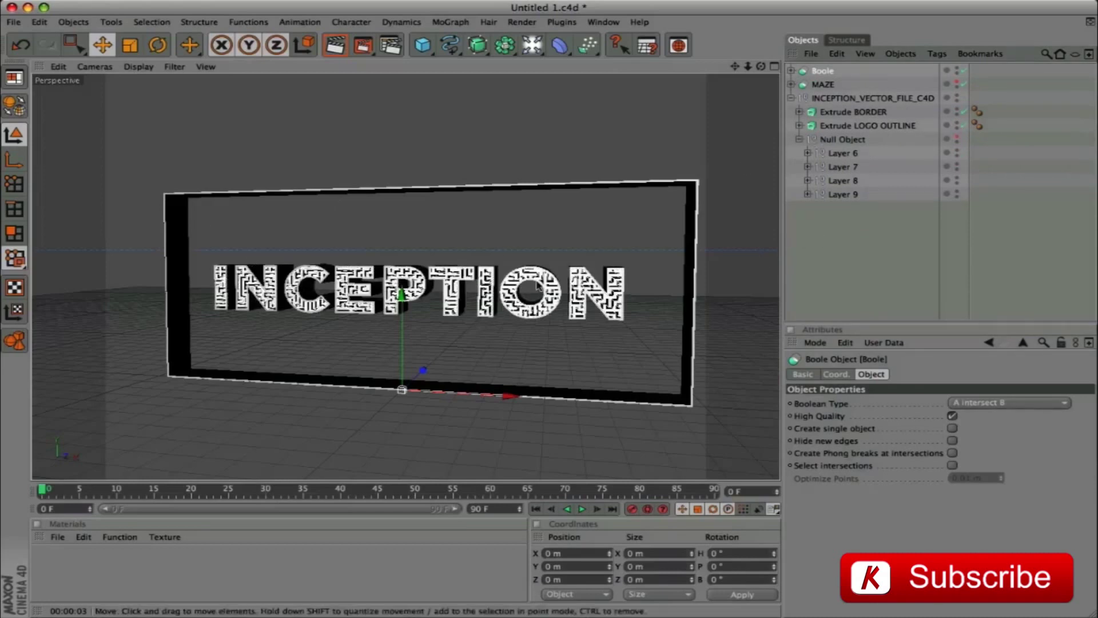
pyautogui.click(957, 82)
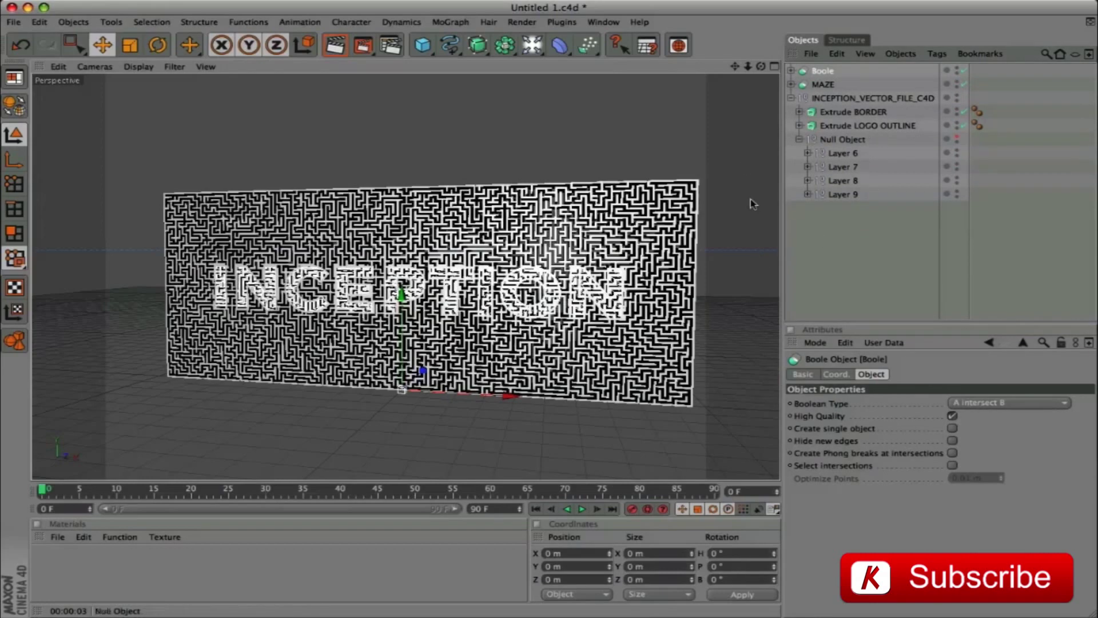
pyautogui.moveTo(761, 66)
pyautogui.mouseDown()
pyautogui.moveTo(818, 79)
pyautogui.moveTo(815, 57)
pyautogui.moveTo(750, 67)
pyautogui.mouseUp()
pyautogui.hotkey('ctrl', 'r')
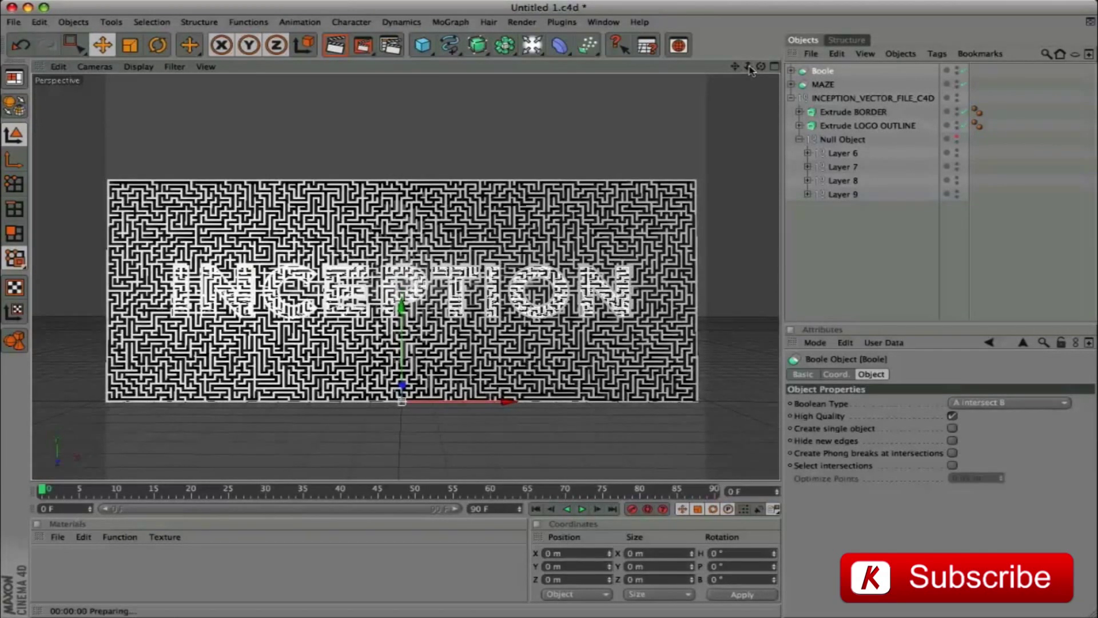
# Step: Rename the new Boole as LOGO MAZE INSIDE
pyautogui.doubleClick(828, 72)
pyautogui.write('LOGO MAZE INSIDE')
pyautogui.press('Return')
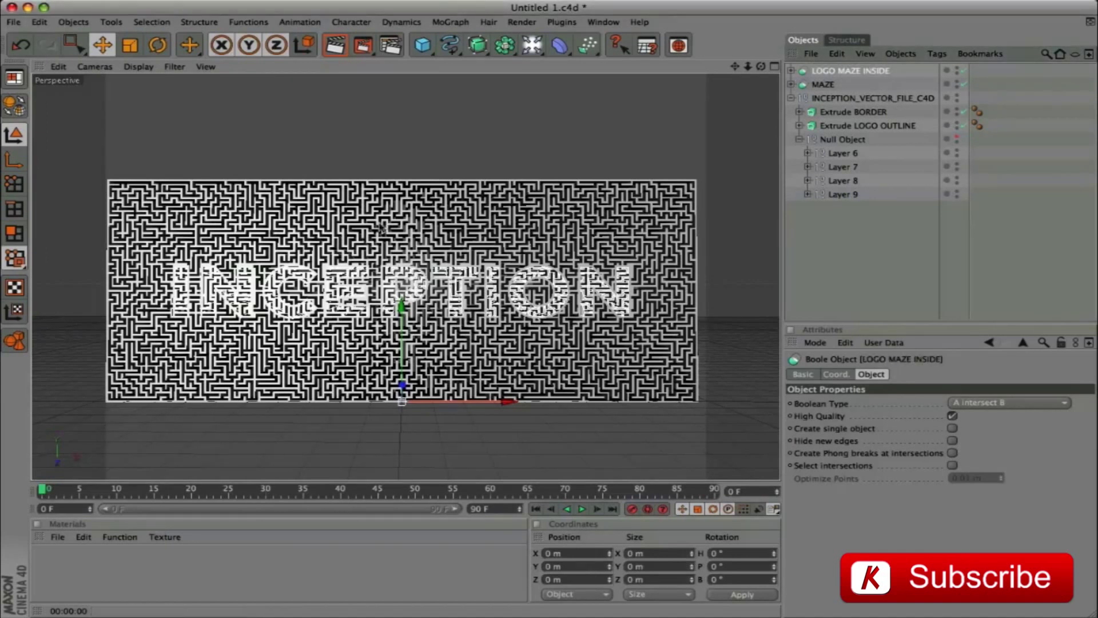
# Step: Set the render output size to 1920 x 800 pixels
pyautogui.click(391, 45)
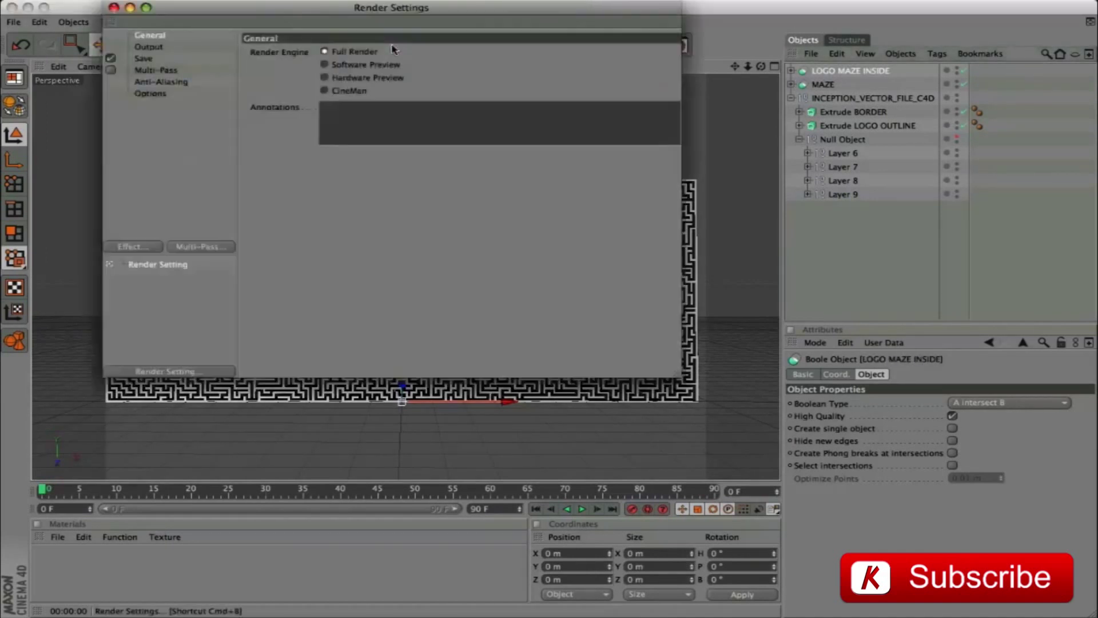
pyautogui.doubleClick(344, 65)
pyautogui.write('1920')
pyautogui.press('Tab')
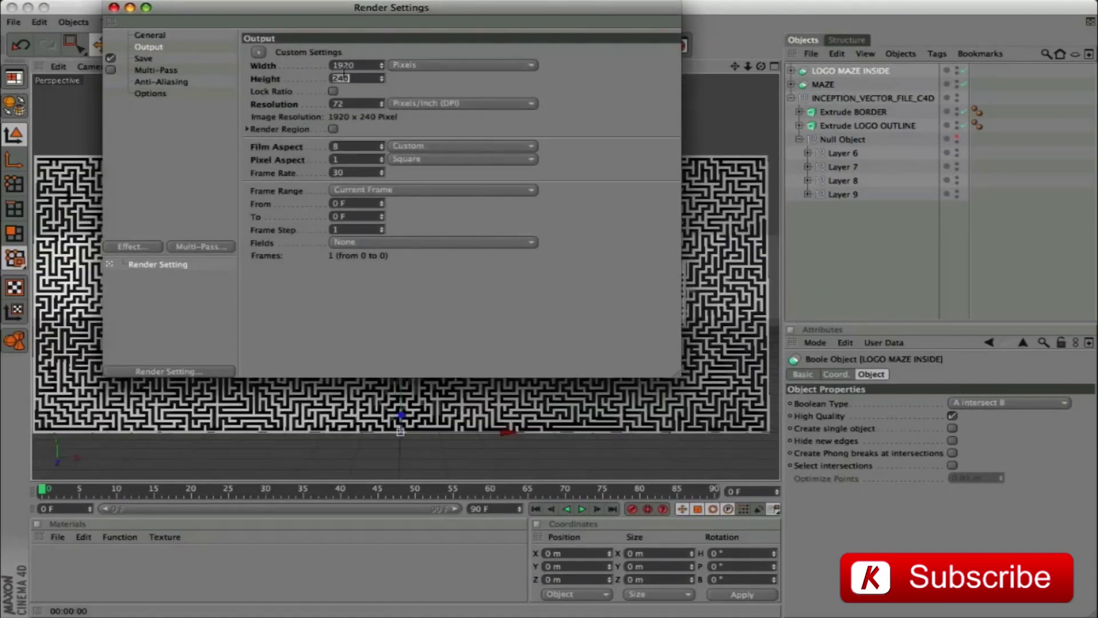
pyautogui.write('800')
pyautogui.press('Tab')
pyautogui.press('Tab')
pyautogui.press('Tab')
pyautogui.press('Tab')
pyautogui.press('Tab')
pyautogui.press('Tab')
pyautogui.press('Tab')
pyautogui.press('Tab')
pyautogui.press('Tab')
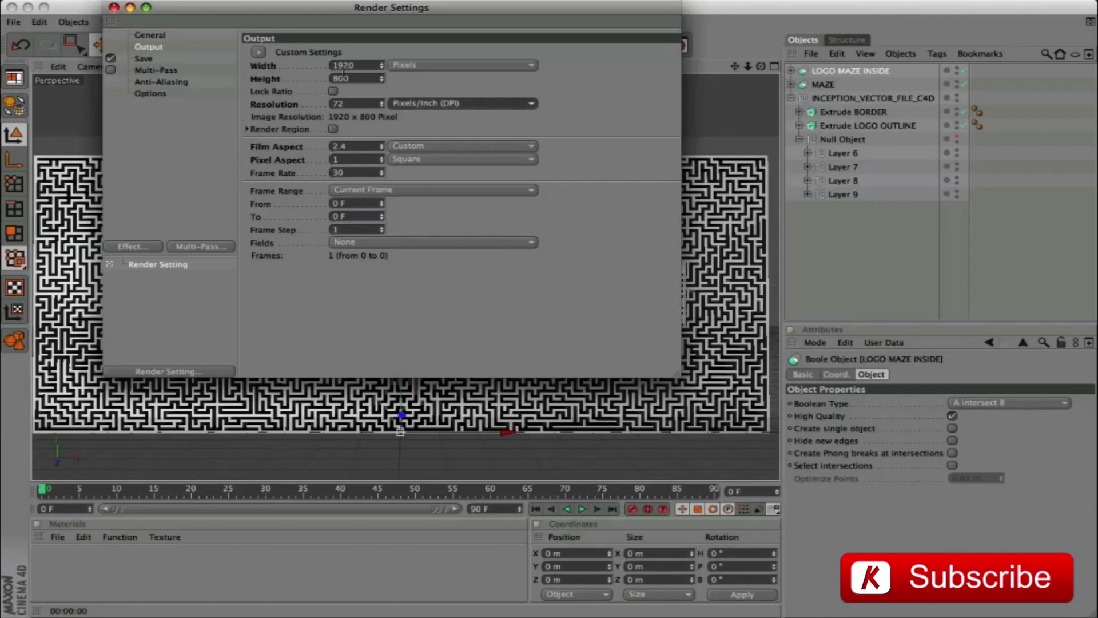
# Step: Set the render frame range to run from frame 0 to frame 240
pyautogui.press('Tab')
pyautogui.press('Tab')
pyautogui.press('Tab')
pyautogui.write('240')
pyautogui.press('Return')
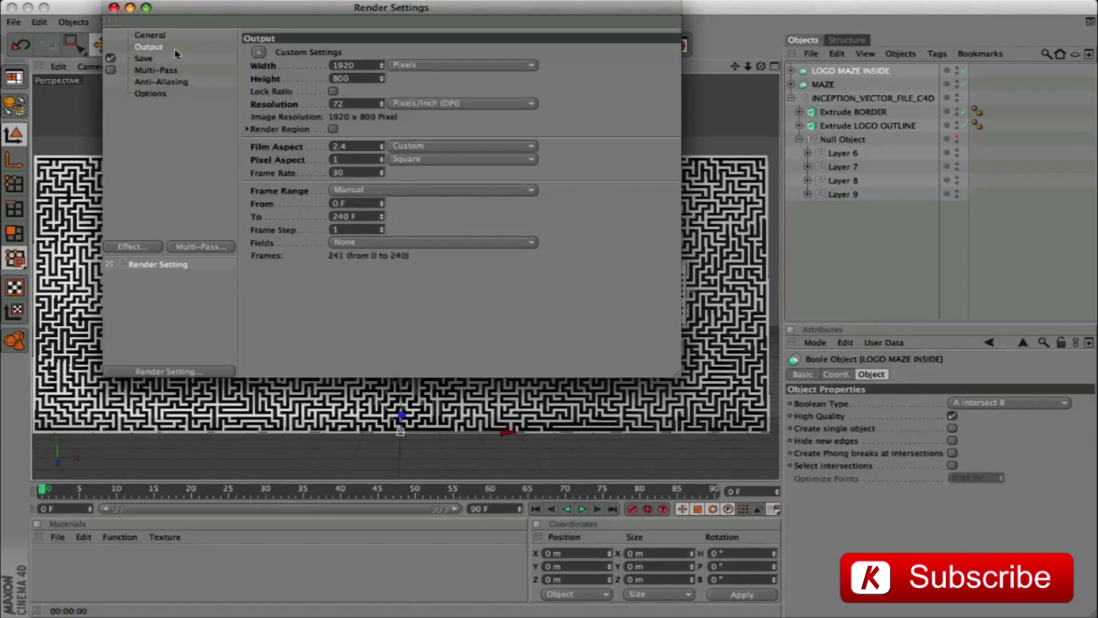
# Step: Set the render anti-aliasing to Best and close the render settings
pyautogui.click(163, 82)
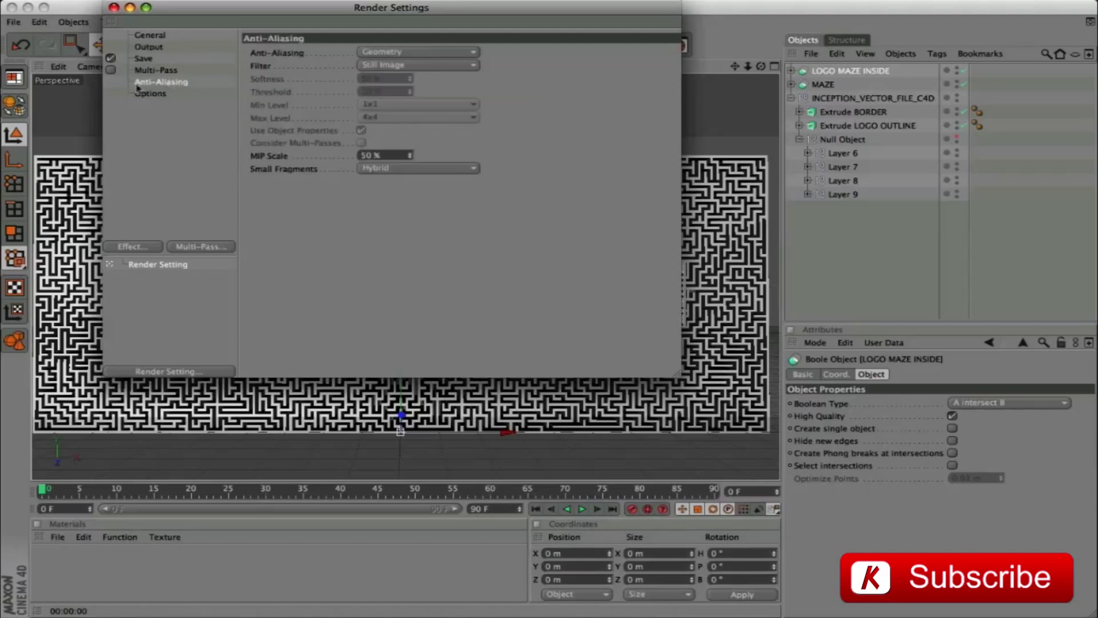
pyautogui.click(425, 56)
pyautogui.click(400, 90)
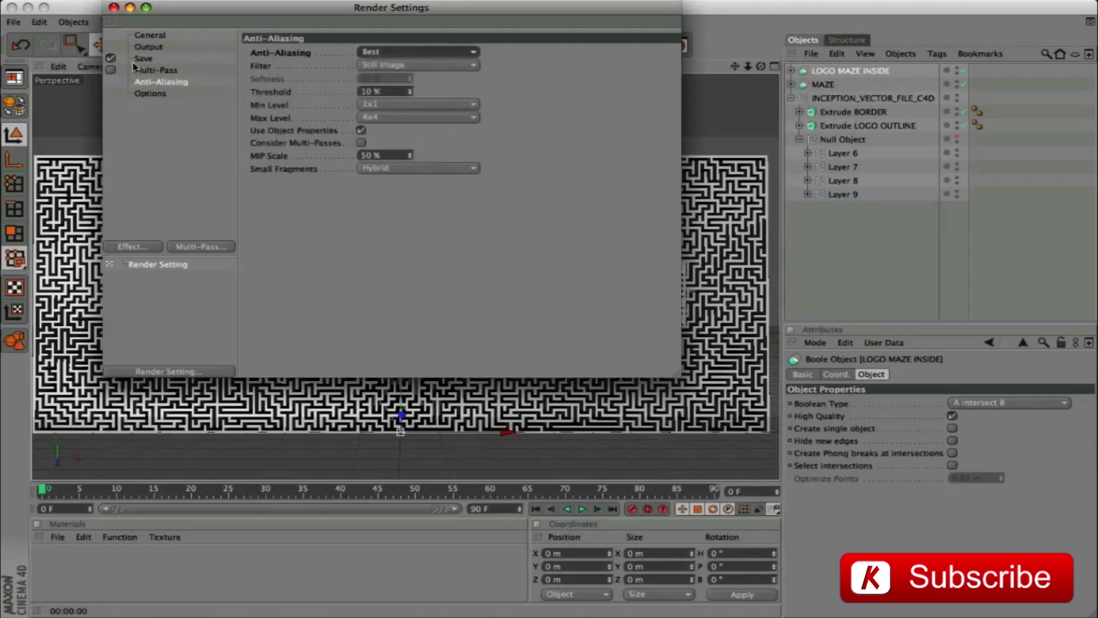
pyautogui.click(114, 7)
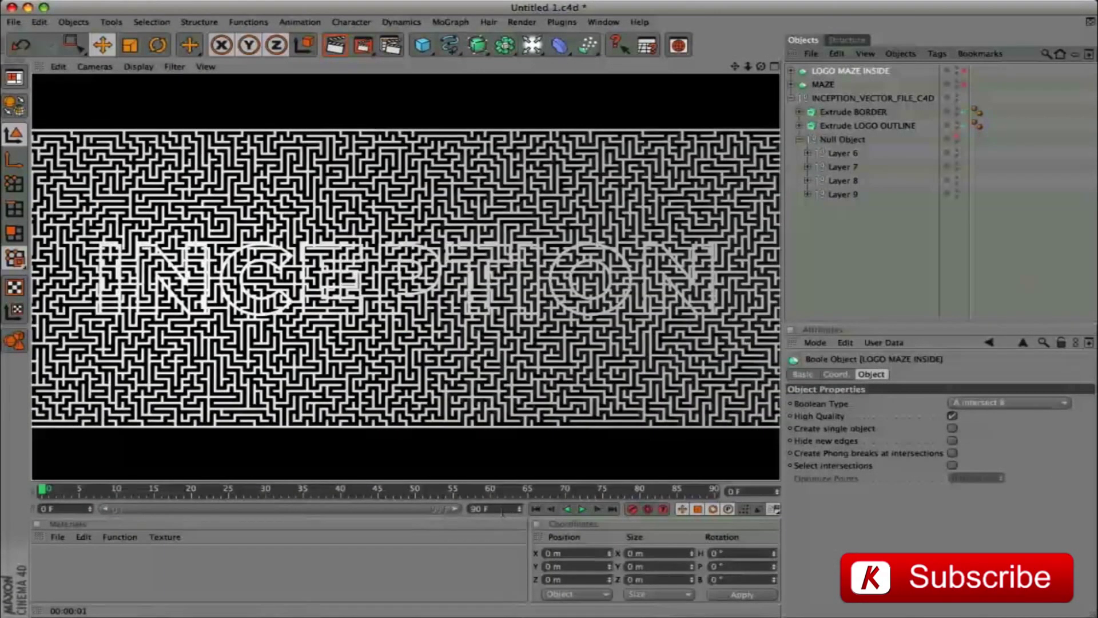
# Step: Set the timeline's end to frame 240 and extend the displayed range to cover all the frames
pyautogui.write('240')
pyautogui.press('Return')
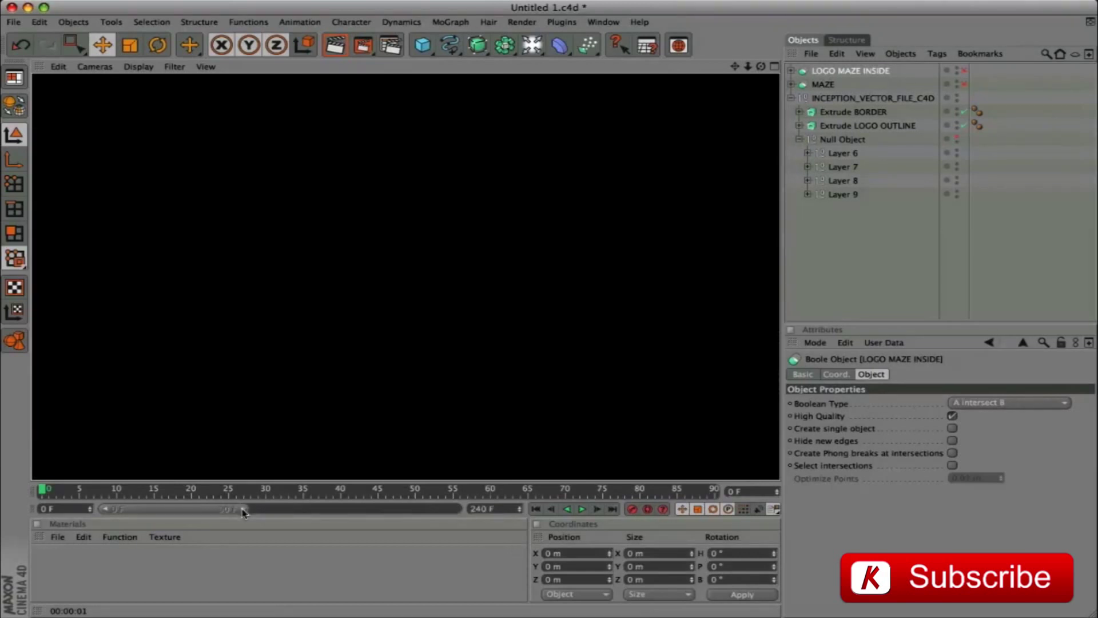
pyautogui.moveTo(247, 511); pyautogui.dragTo(457, 509)
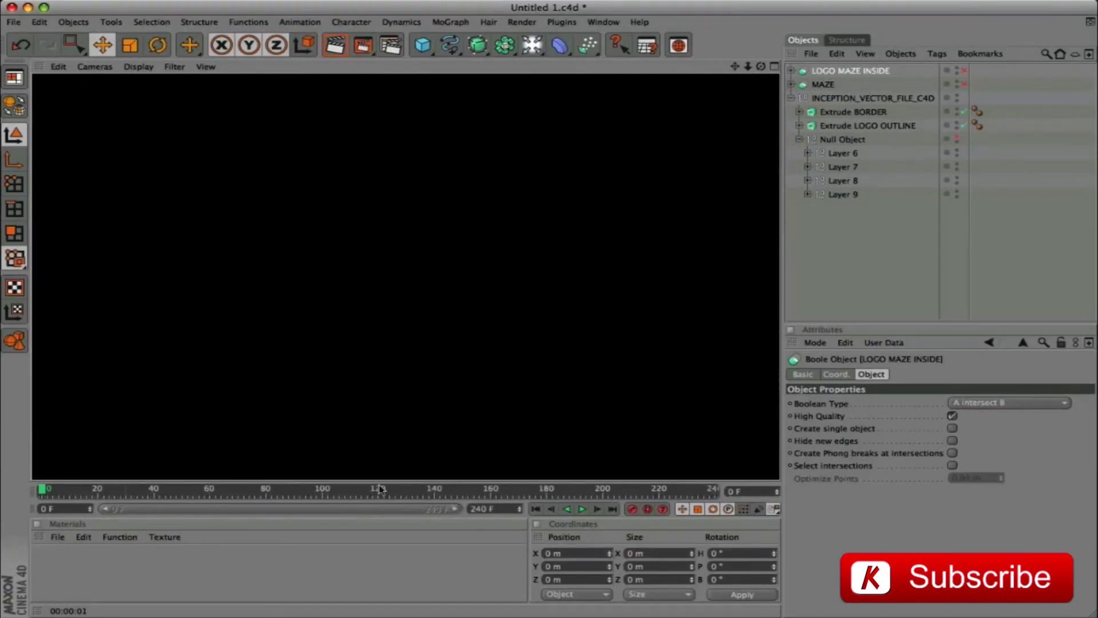
# Step: Re-enable the LOGO MAZE INSIDE and MAZE Booles and add a Camera object to the scene
pyautogui.moveTo(964, 71); pyautogui.dragTo(964, 84)
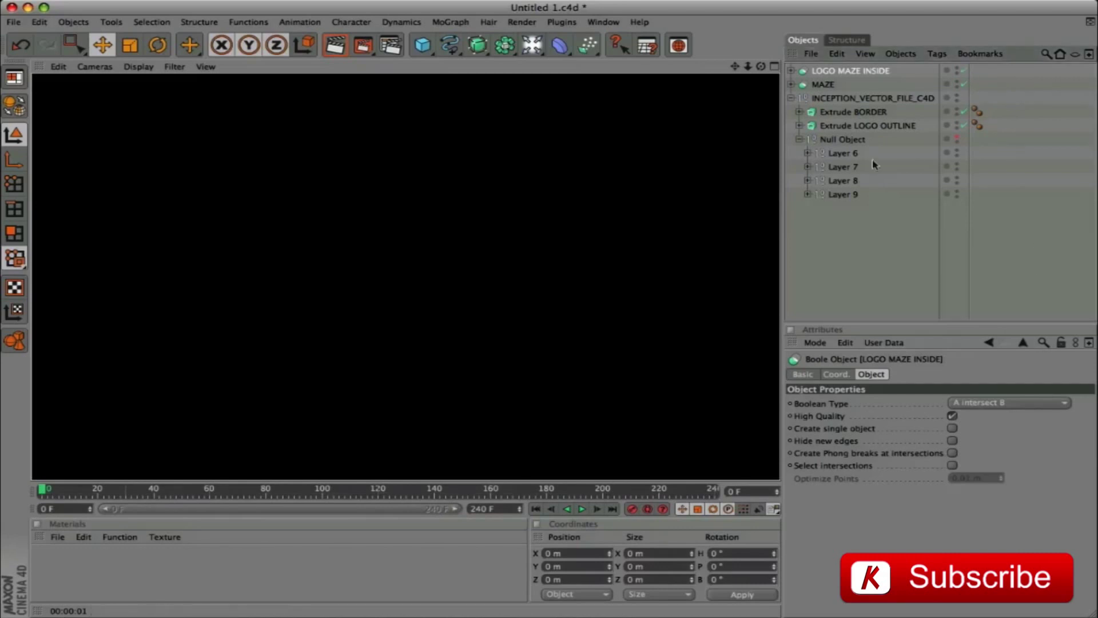
pyautogui.moveTo(528, 46); pyautogui.dragTo(764, 90)
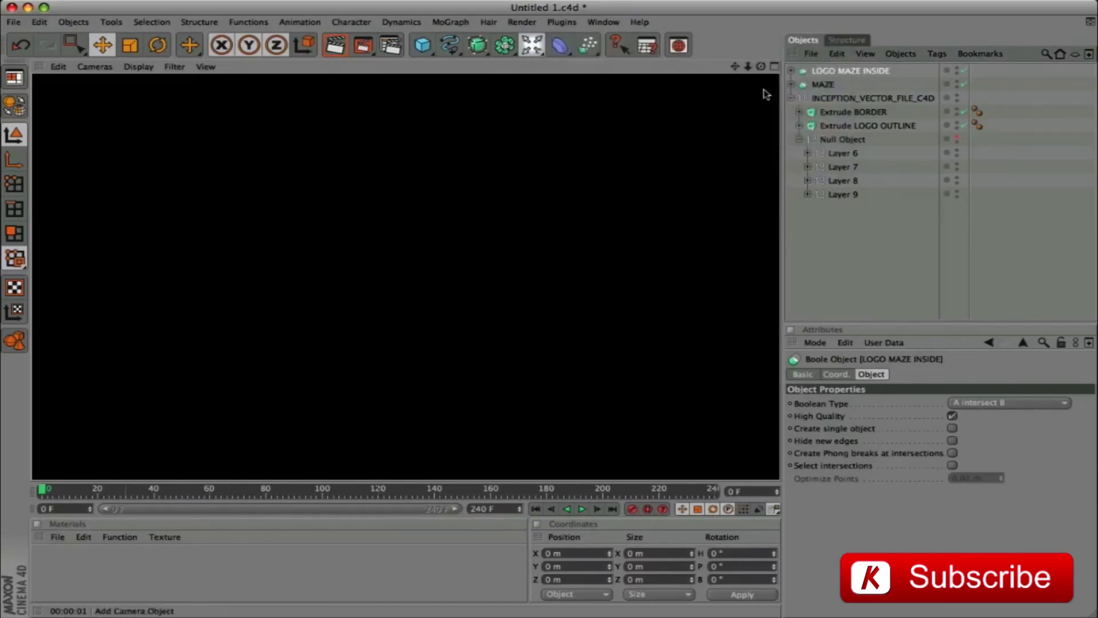
# Step: Set the camera's position to X 0 m, Y 400 m and Z -1920 m
pyautogui.click(836, 374)
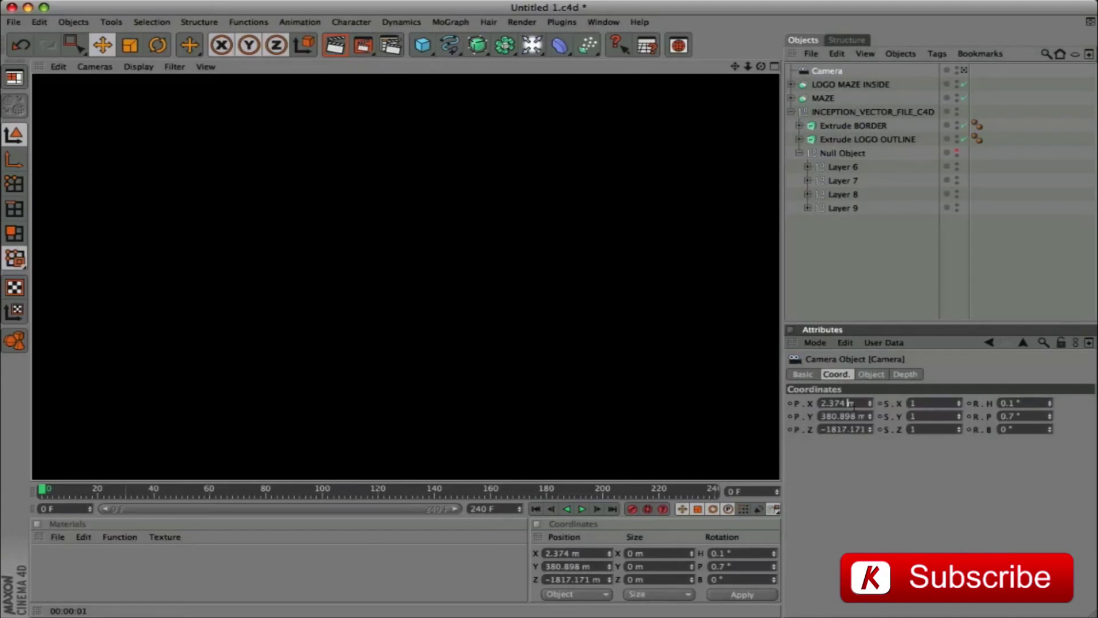
pyautogui.doubleClick(858, 404)
pyautogui.write('0')
pyautogui.press('Tab')
pyautogui.write('4')
pyautogui.press('Tab')
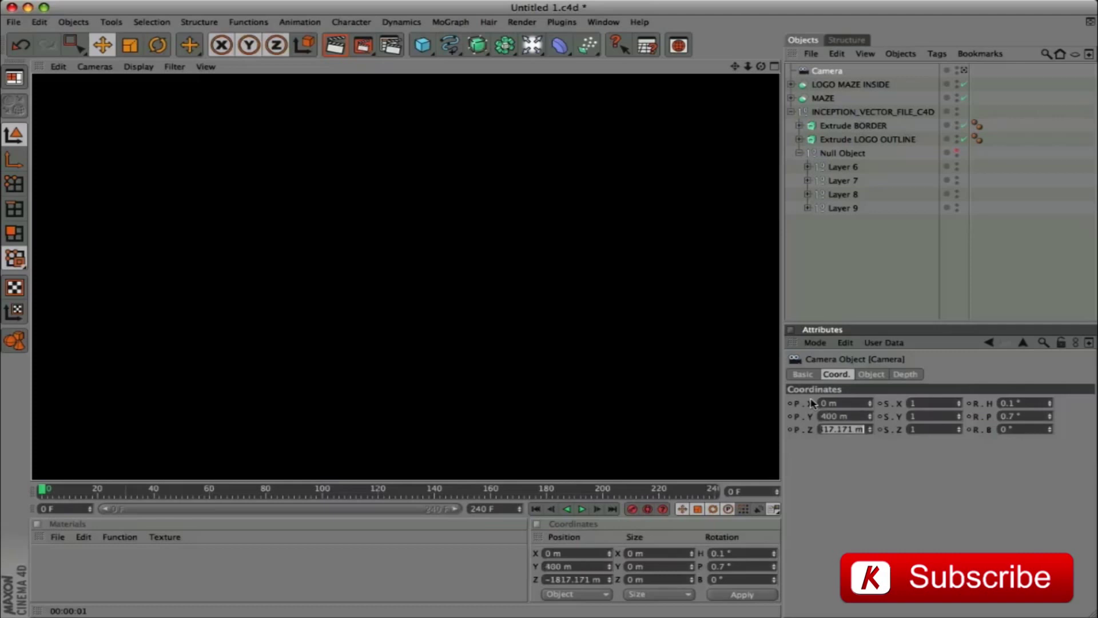
pyautogui.write('-1920')
pyautogui.press('Return')
# Step: Set the camera's heading and pitch rotation to 0°
pyautogui.moveTo(1025, 402); pyautogui.dragTo(973, 399)
pyautogui.write('0')
pyautogui.press('Tab')
pyautogui.write('0')
pyautogui.press('Return')
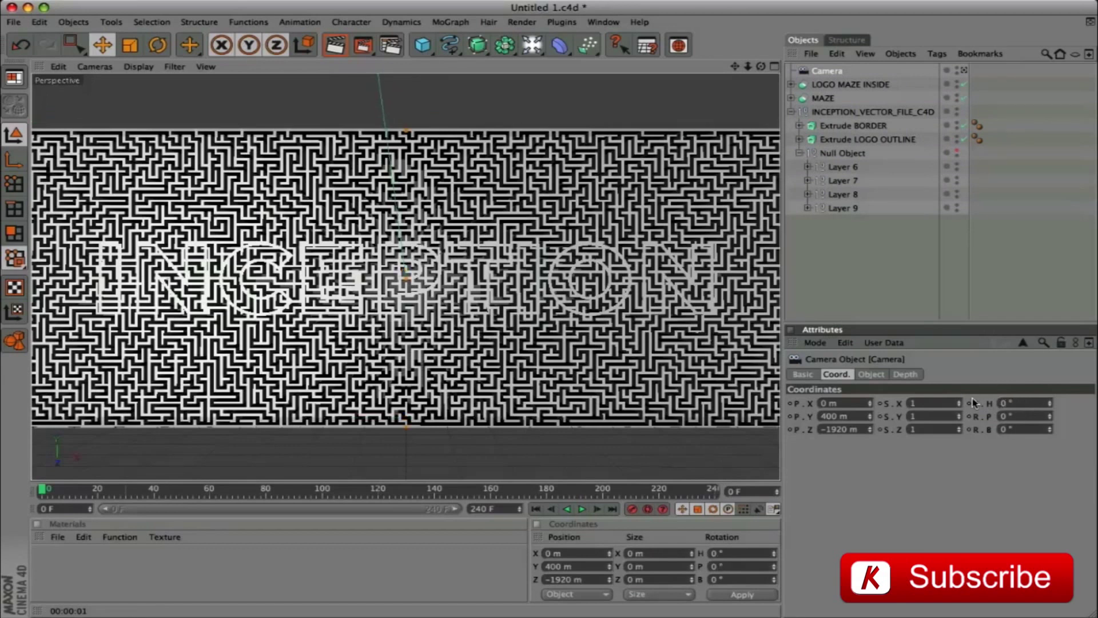
# Step: Look through the new camera, render the viewport as a preview and save the scene
pyautogui.click(964, 71)
pyautogui.press('super+r')
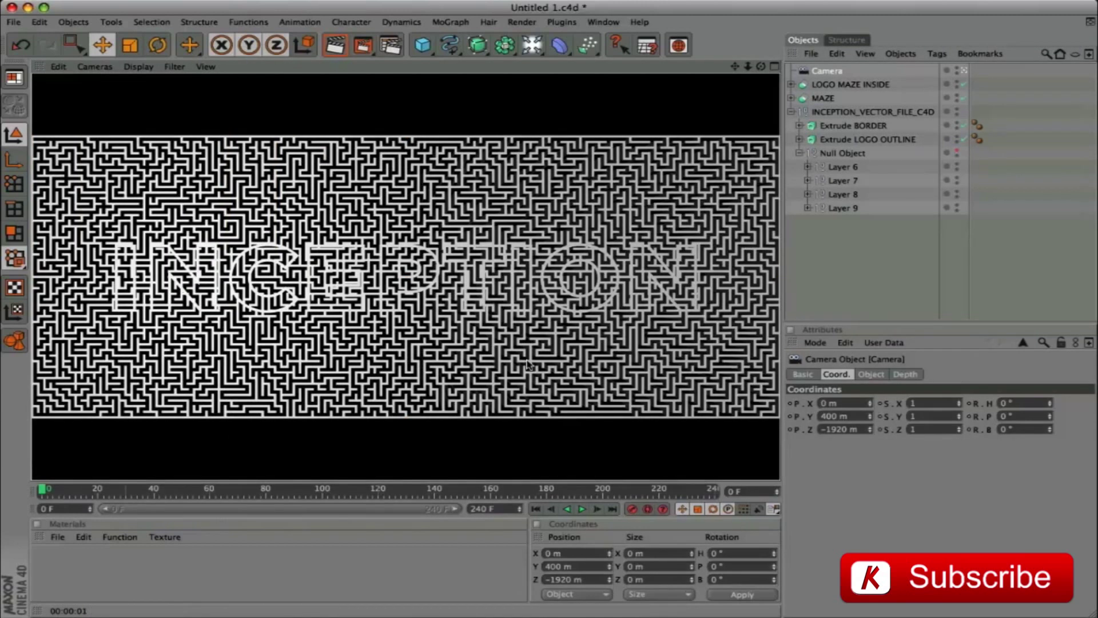
pyautogui.press('super+s')
# Step: Set the camera's Z position to -1900 m and keyframe its X, Y, Z positions and pitch at frame 240
pyautogui.click(837, 428)
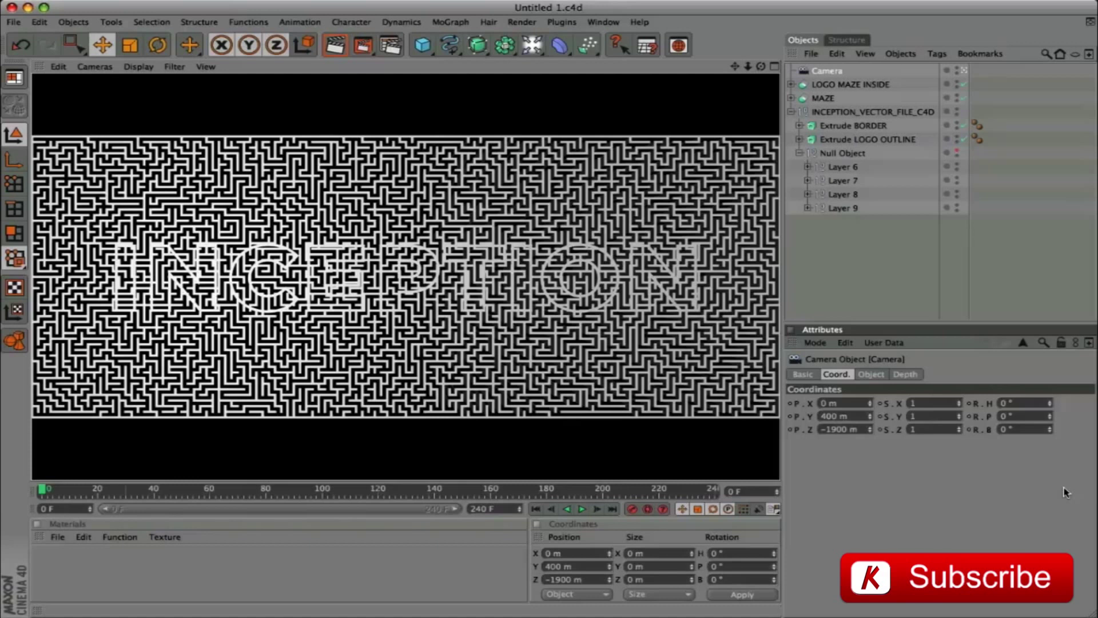
pyautogui.doubleClick(827, 71)
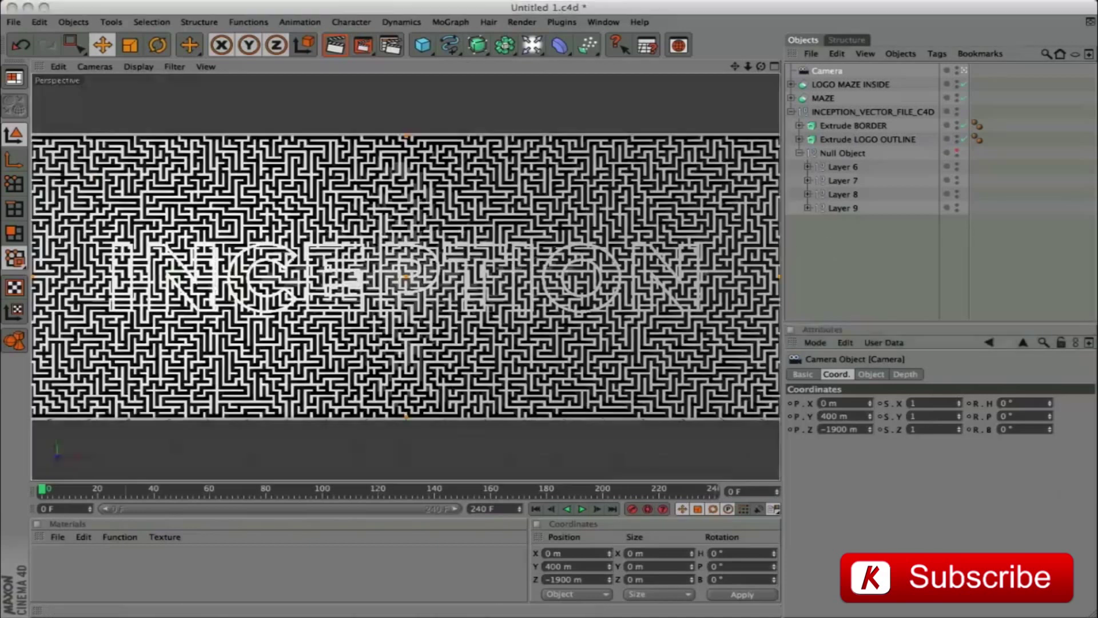
pyautogui.moveTo(43, 493); pyautogui.dragTo(712, 490)
pyautogui.click(795, 433)
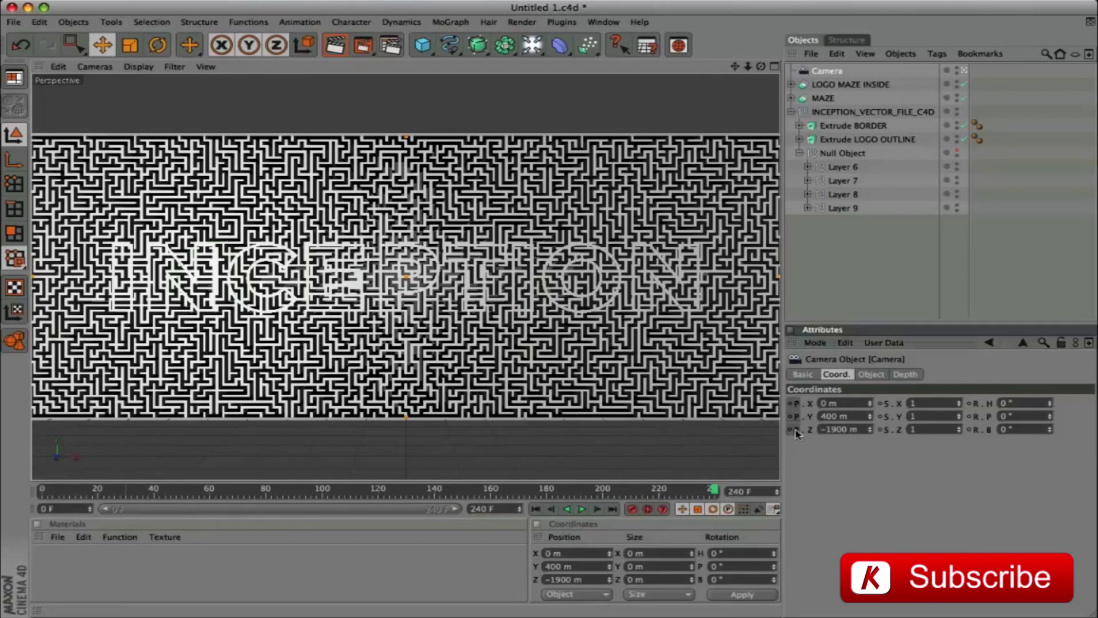
pyautogui.click(970, 417)
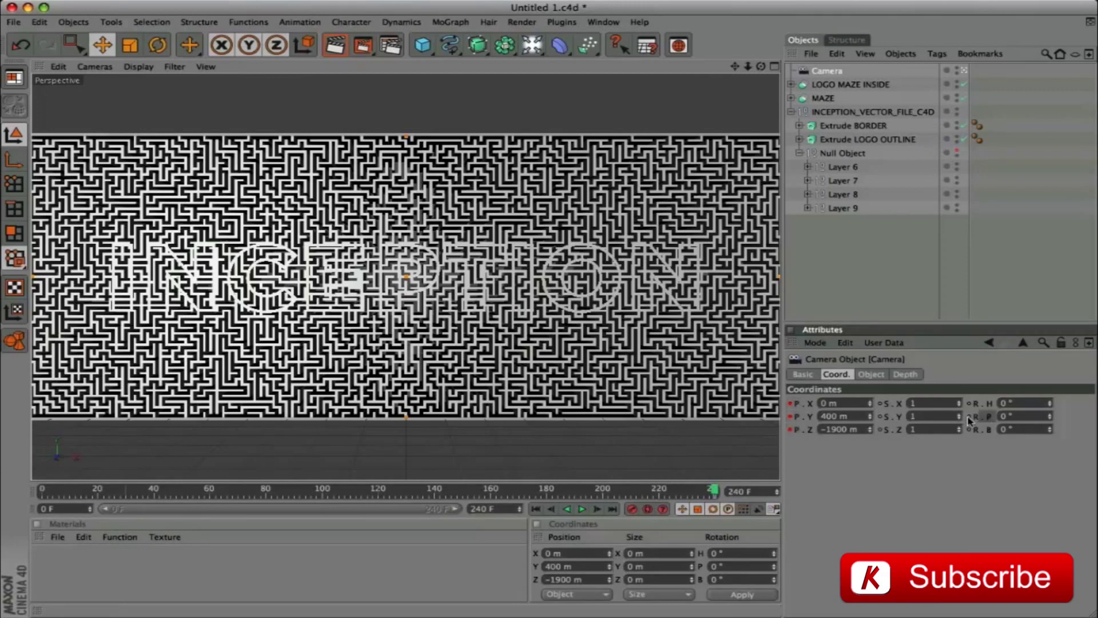
# Step: Return to frame 0 and set the camera's X position to -36 m and Z position to -14 m
pyautogui.moveTo(712, 491); pyautogui.dragTo(43, 491)
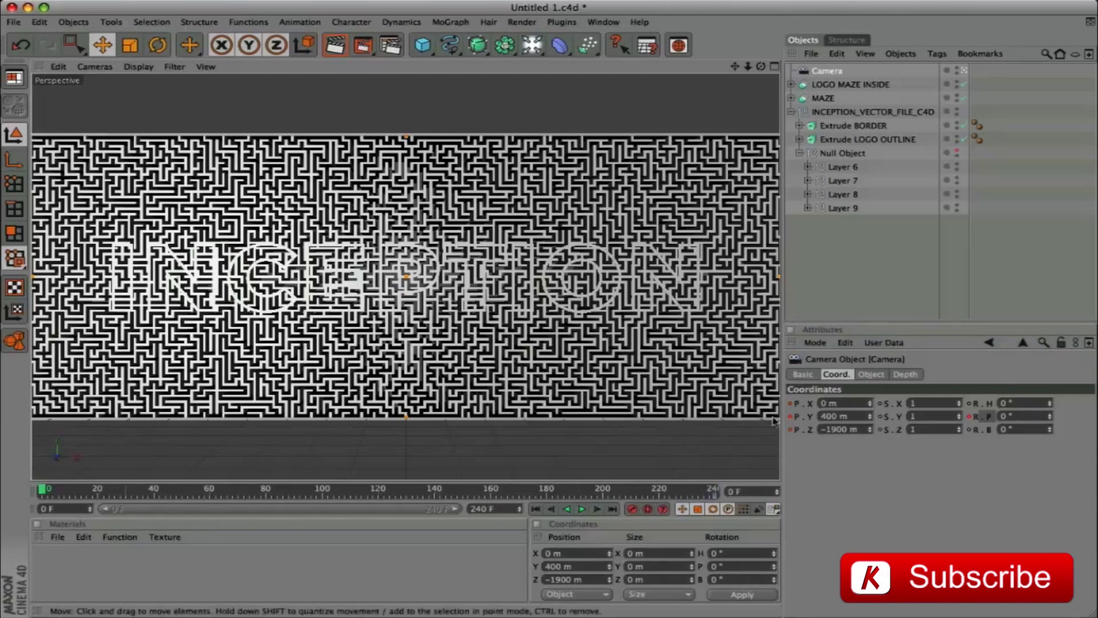
pyautogui.moveTo(843, 403); pyautogui.dragTo(803, 417)
pyautogui.write('-36')
pyautogui.press('Tab')
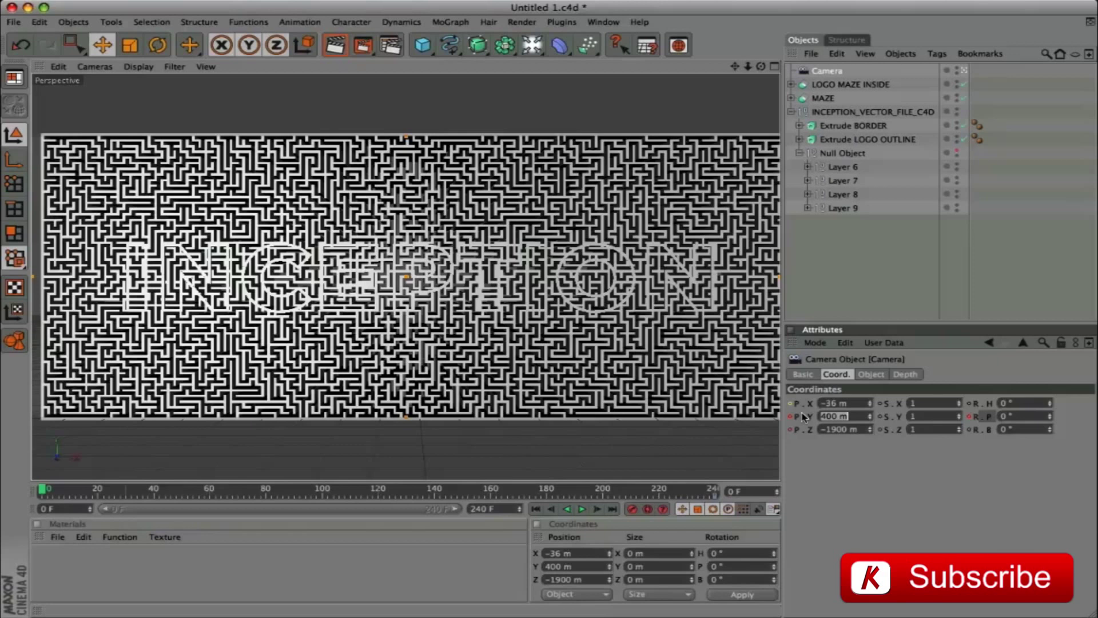
pyautogui.press('Tab')
pyautogui.write('-')
pyautogui.press('Return')
# Step: Set the camera's pitch rotation to 90° at frame 0
pyautogui.press('Tab')
pyautogui.press('Tab')
pyautogui.press('Tab')
pyautogui.press('Tab')
pyautogui.press('Tab')
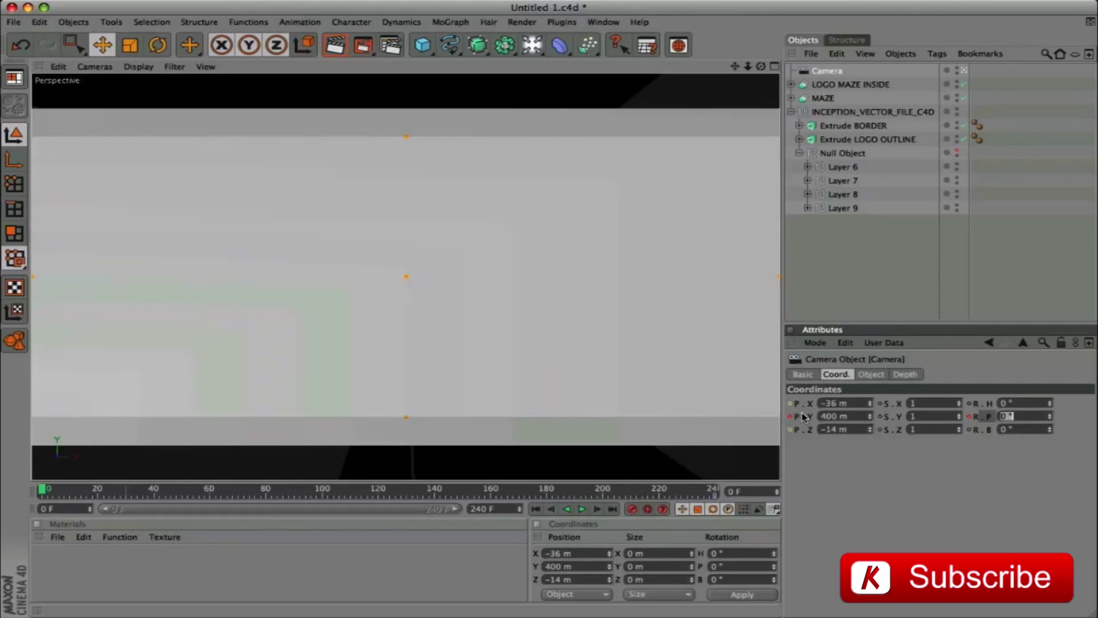
pyautogui.press('Return')
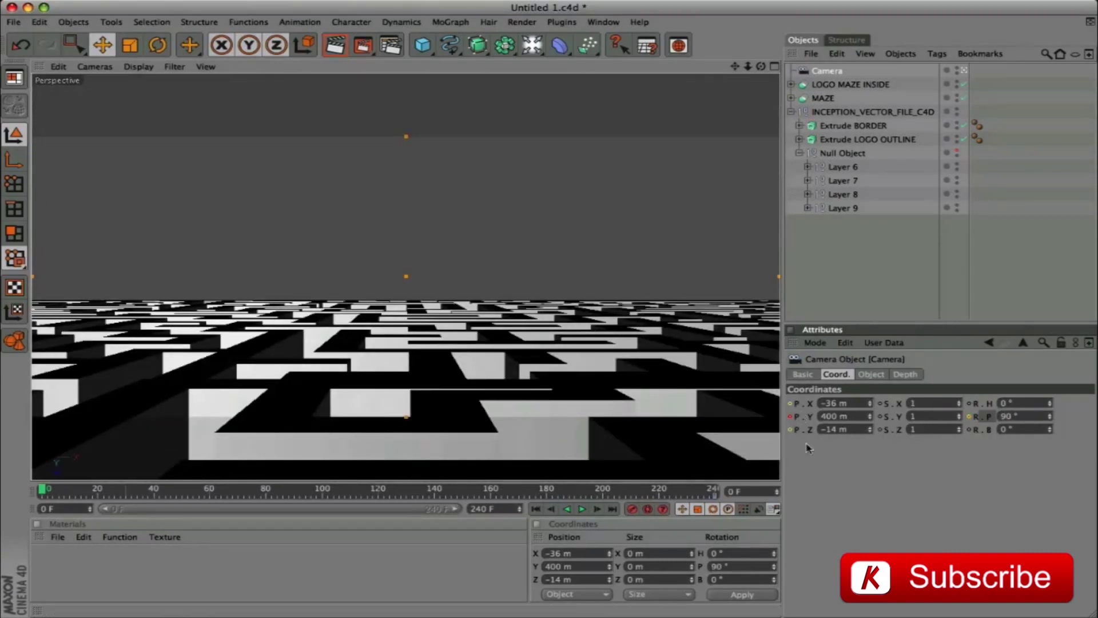
# Step: Keyframe the camera's X, Y, Z positions and pitch at frame 0, and scrub the timeline to frame 107
pyautogui.moveTo(790, 433); pyautogui.dragTo(790, 403)
pyautogui.click(970, 416)
pyautogui.moveTo(43, 493); pyautogui.dragTo(341, 509)
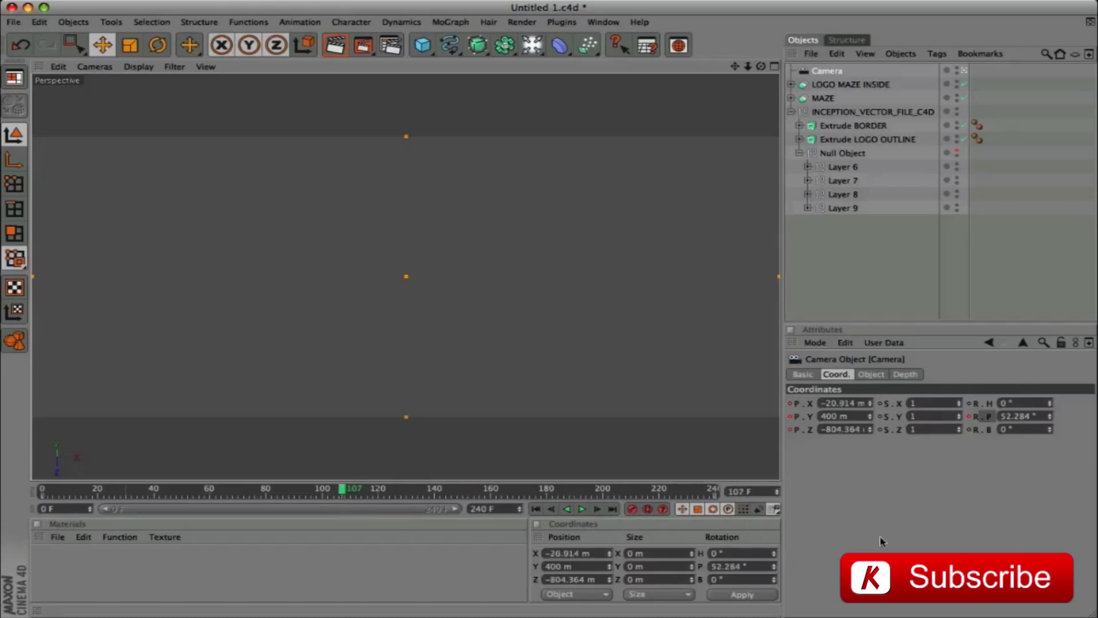
# Step: Set the camera's X position to 0 m and Z position to -388 m at frame 107
pyautogui.doubleClick(847, 403)
pyautogui.write('0')
pyautogui.press('Tab')
pyautogui.press('Tab')
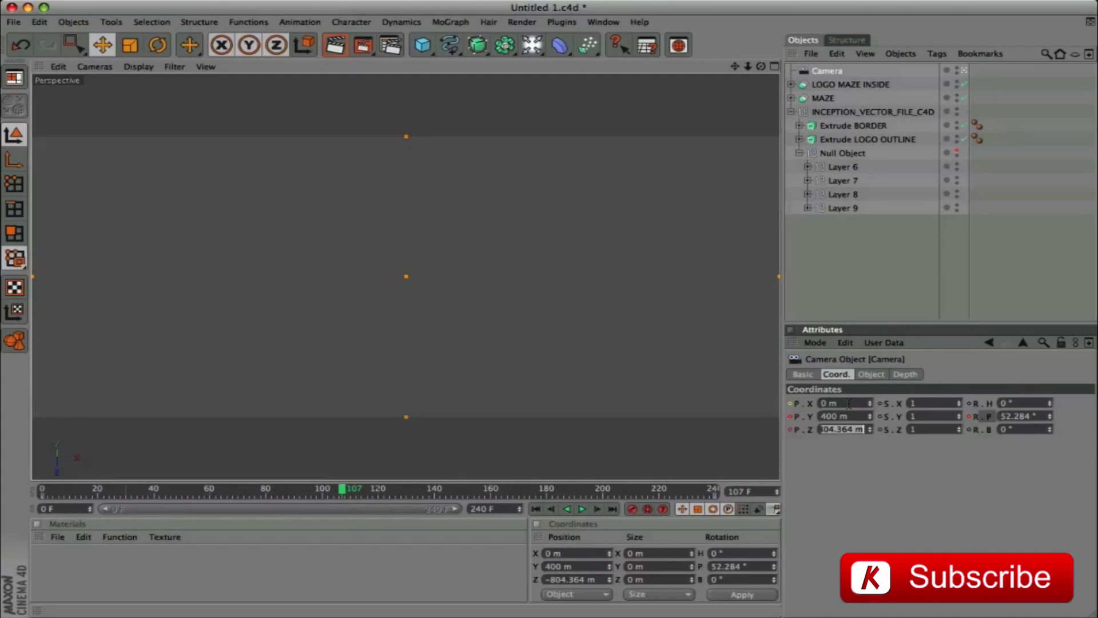
pyautogui.write('-388')
pyautogui.press('Return')
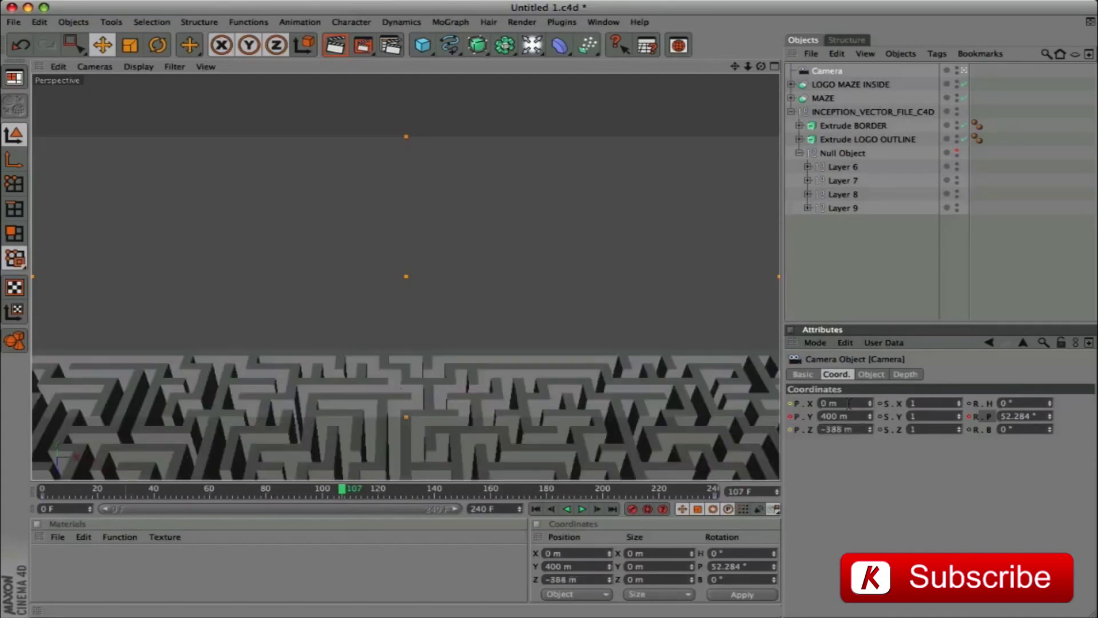
# Step: Set the camera's pitch to 0° and keyframe its pitch and X, Y, Z positions at frame 107
pyautogui.press('Tab')
pyautogui.press('Tab')
pyautogui.press('Tab')
pyautogui.press('Tab')
pyautogui.write('0')
pyautogui.press('Return')
pyautogui.keyDown('ctrl'); pyautogui.click(970, 417); pyautogui.keyUp('ctrl')
pyautogui.keyDown('ctrl'); pyautogui.click(791, 404); pyautogui.keyUp('ctrl')
pyautogui.keyDown('ctrl'); pyautogui.click(790, 416); pyautogui.keyUp('ctrl')
pyautogui.keyDown('ctrl'); pyautogui.click(791, 429); pyautogui.keyUp('ctrl')
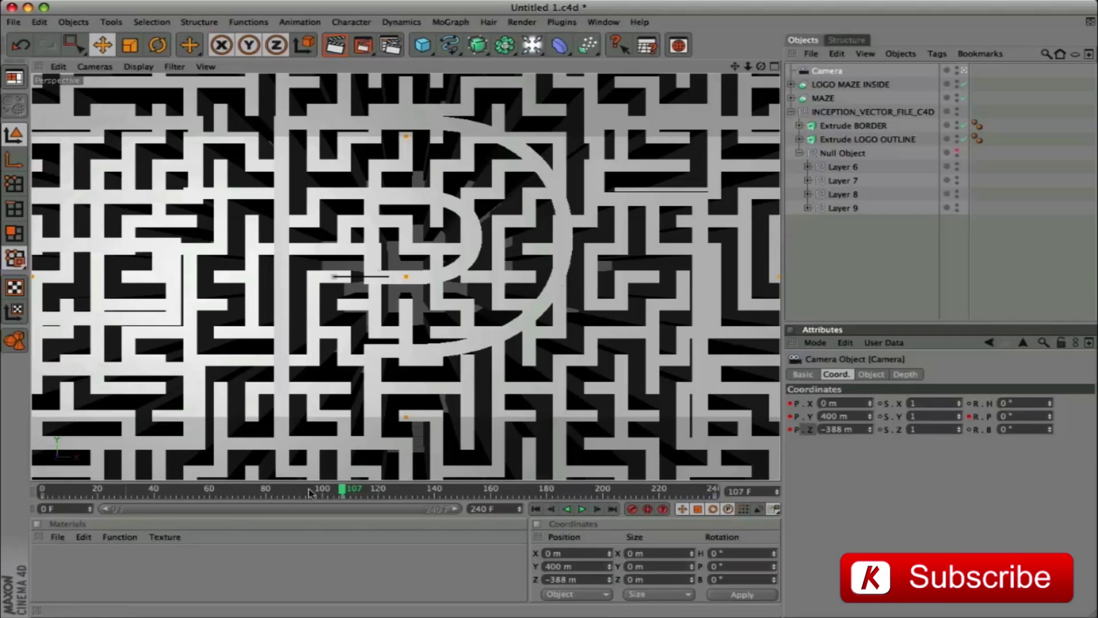
# Step: Go to frame 121 and set the camera's X position to 0 m and Z position to -493 m
pyautogui.moveTo(343, 491); pyautogui.dragTo(381, 491)
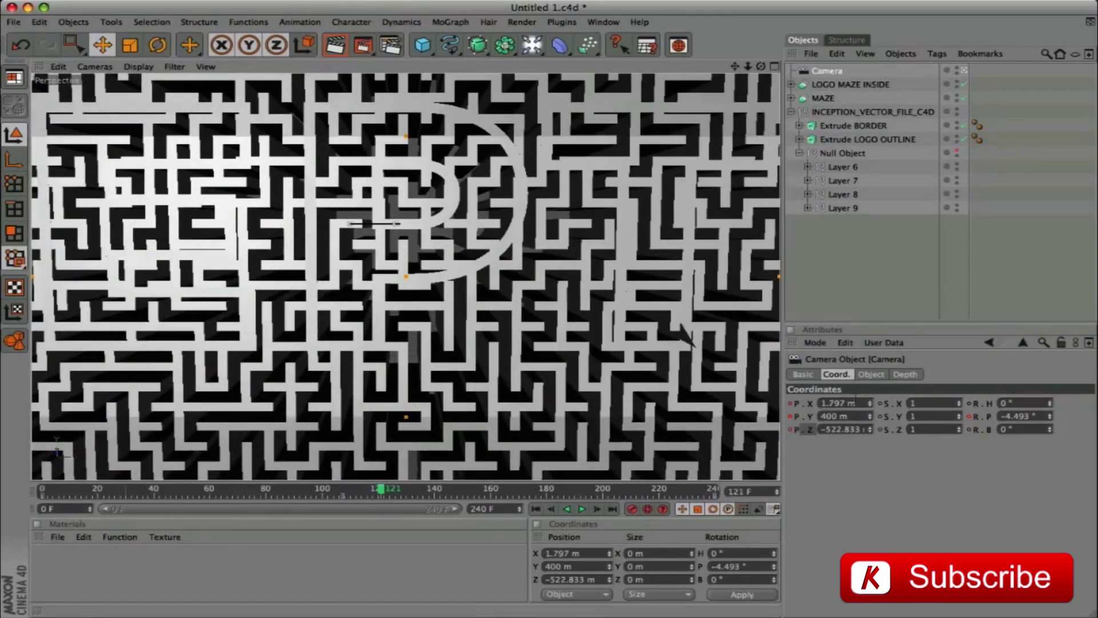
pyautogui.click(852, 404)
pyautogui.write('0')
pyautogui.press('Tab')
pyautogui.press('Tab')
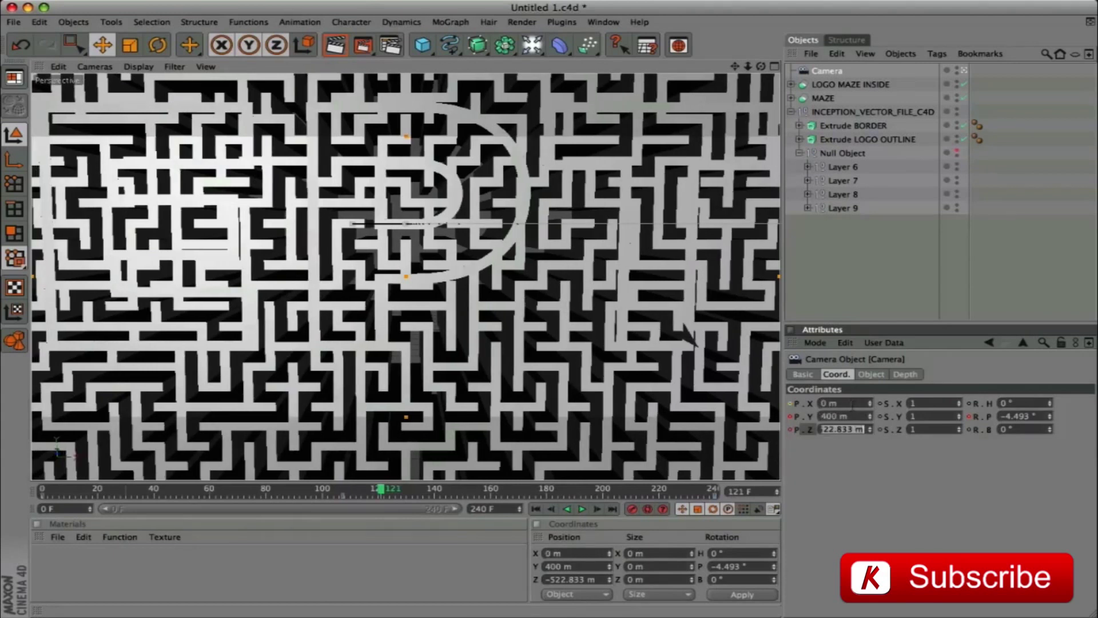
pyautogui.write('-4.493')
# Step: Set the camera's pitch to 0° and keyframe its X, Y, Z positions and pitch at frame 121
pyautogui.press('Tab')
pyautogui.press('Tab')
pyautogui.press('Tab')
pyautogui.press('Tab')
pyautogui.press('Tab')
pyautogui.write('0')
pyautogui.press('Return')
pyautogui.keyDown('ctrl'); pyautogui.click(790, 403); pyautogui.keyUp('ctrl')
pyautogui.keyDown('ctrl'); pyautogui.click(790, 416); pyautogui.keyUp('ctrl')
pyautogui.keyDown('ctrl'); pyautogui.click(791, 430); pyautogui.keyUp('ctrl')
pyautogui.keyDown('ctrl'); pyautogui.click(970, 416); pyautogui.keyUp('ctrl')
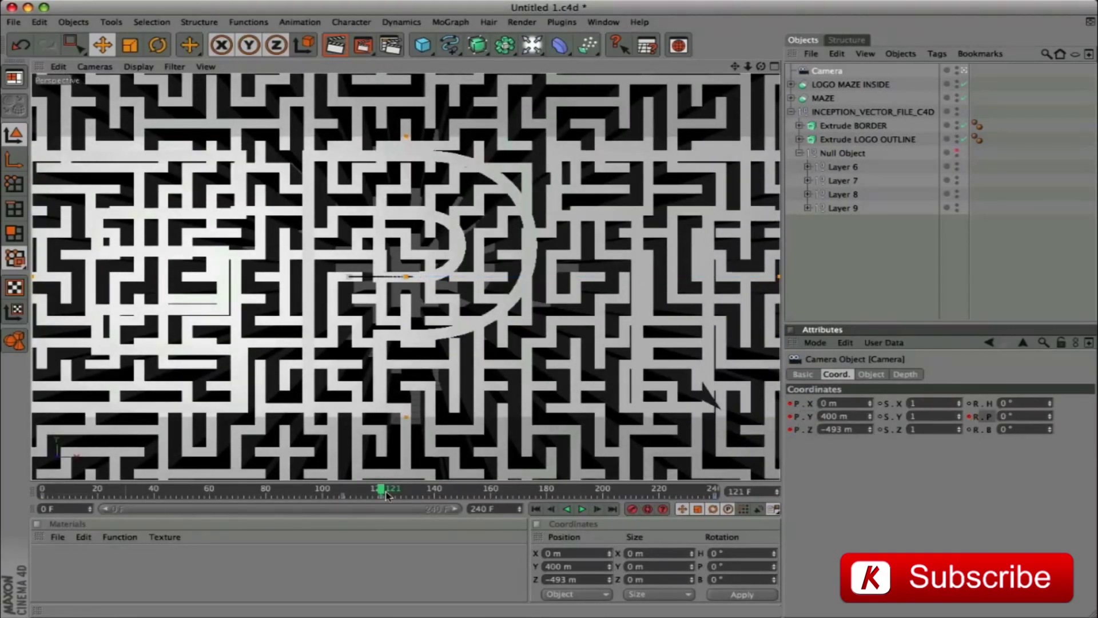
# Step: Play the camera animation from frame 0 and examine the camera's F-curves
pyautogui.moveTo(381, 491); pyautogui.dragTo(0, 485)
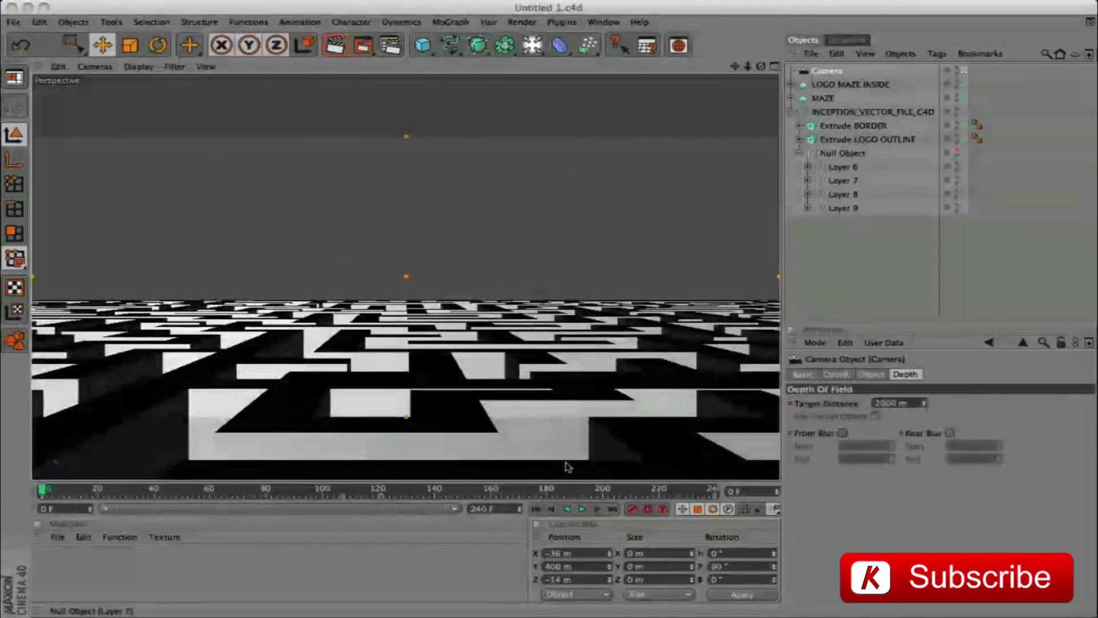
pyautogui.click(581, 509)
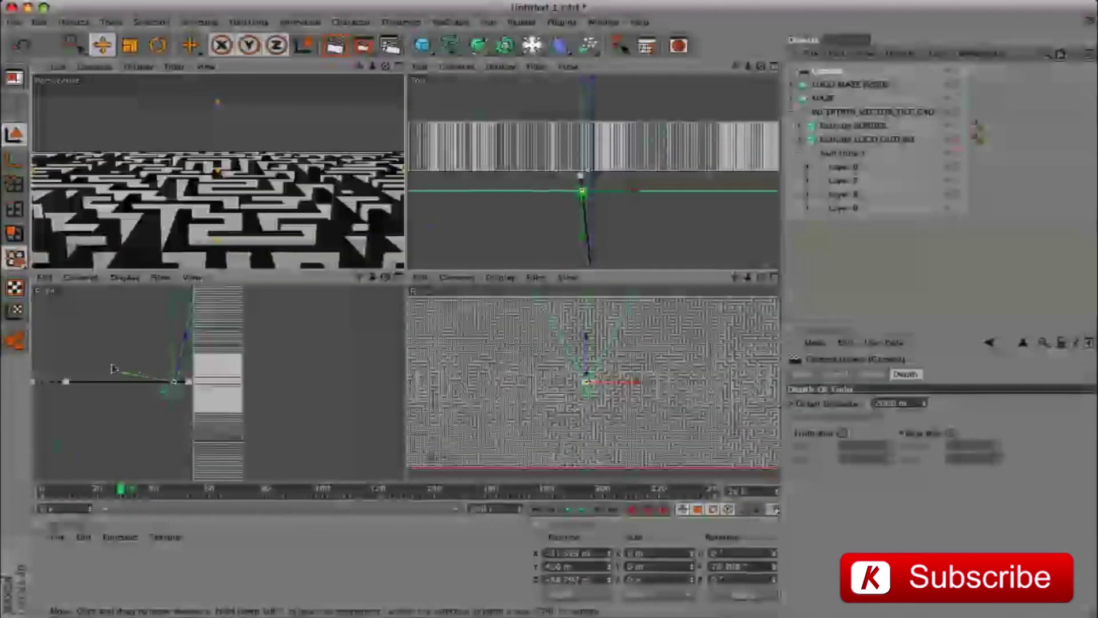
pyautogui.rightClick(67, 382)
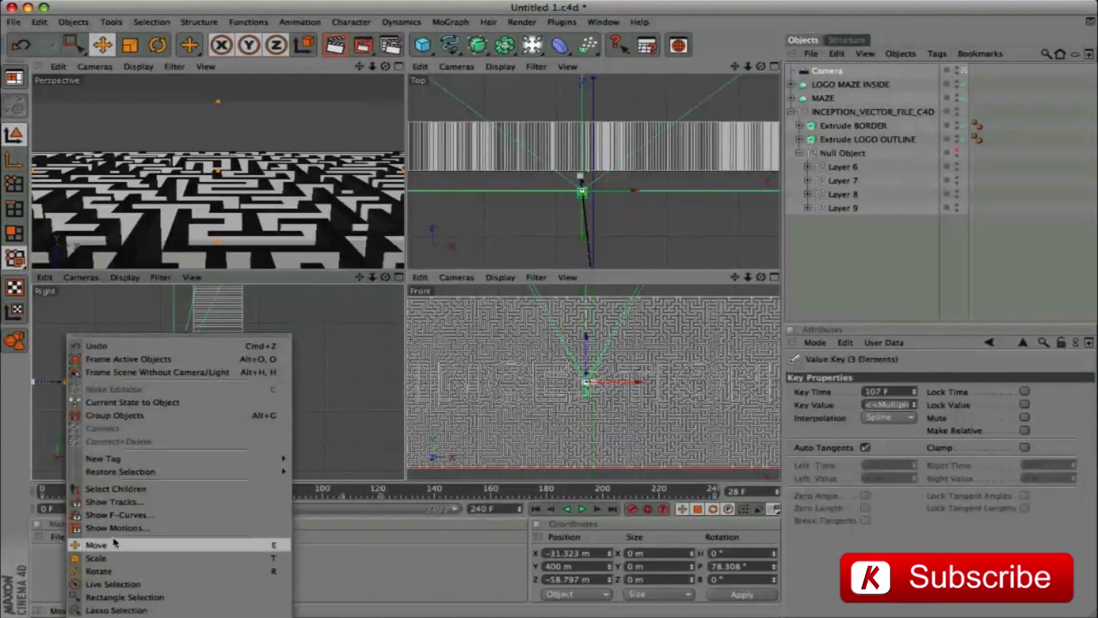
pyautogui.click(134, 518)
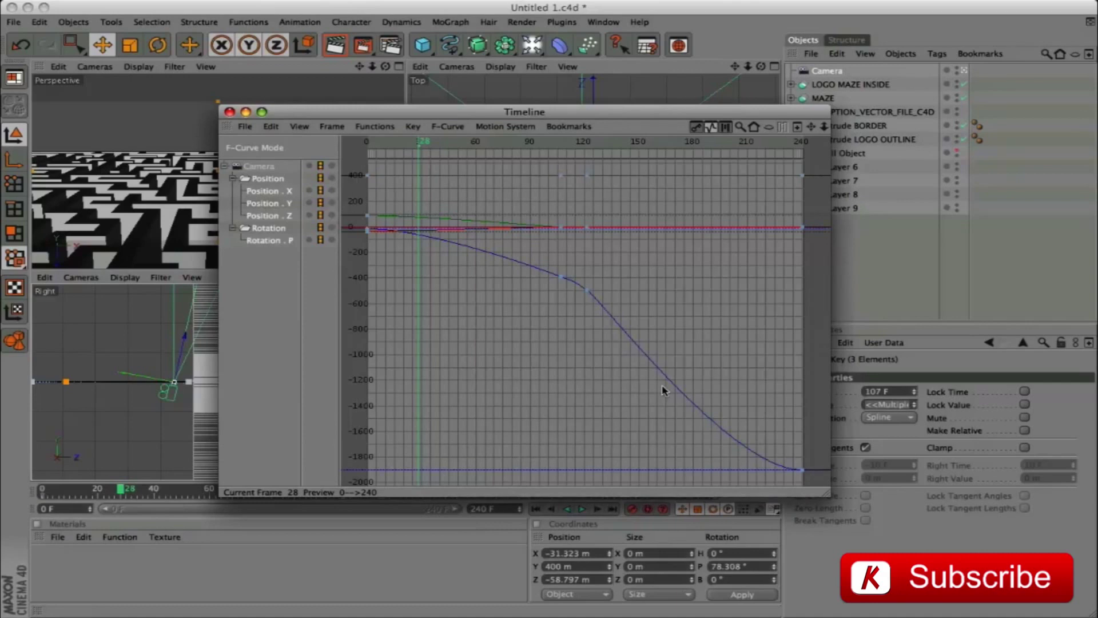
pyautogui.click(229, 113)
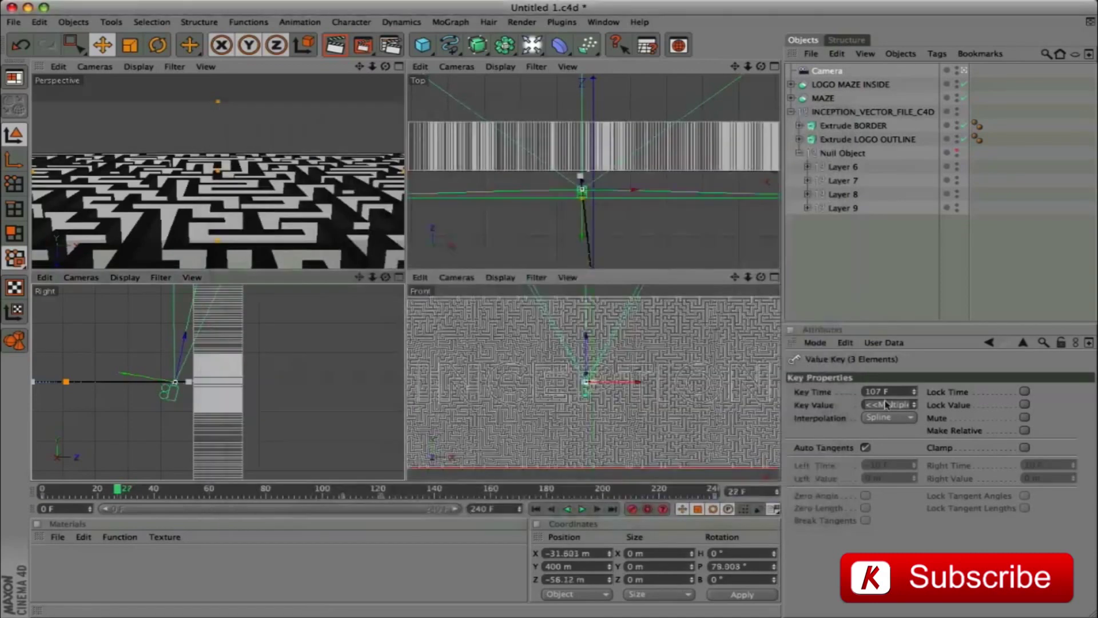
# Step: Return to frame 0, set the camera's Y position to 265 m and keyframe it
pyautogui.moveTo(116, 488); pyautogui.dragTo(38, 488)
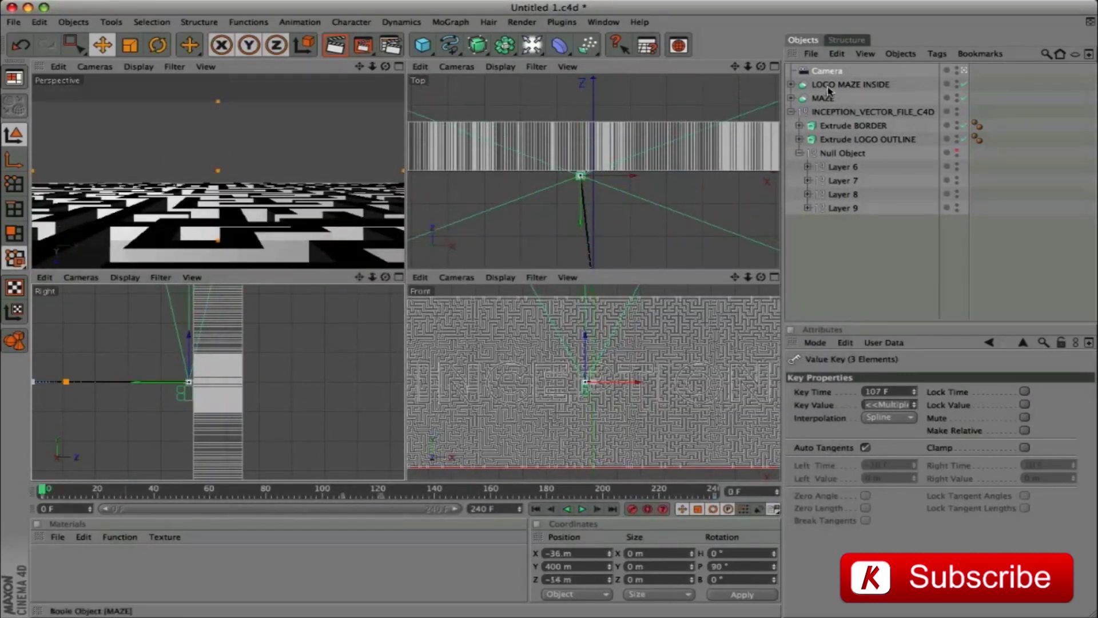
pyautogui.click(837, 71)
pyautogui.moveTo(851, 419); pyautogui.dragTo(777, 417)
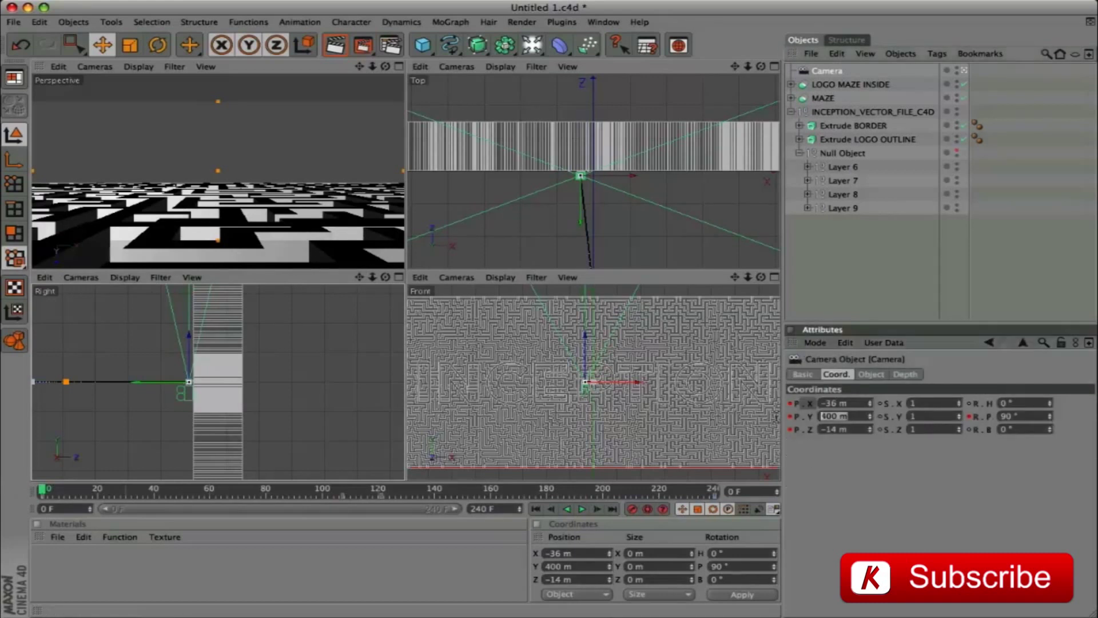
pyautogui.write('265')
pyautogui.press('Return')
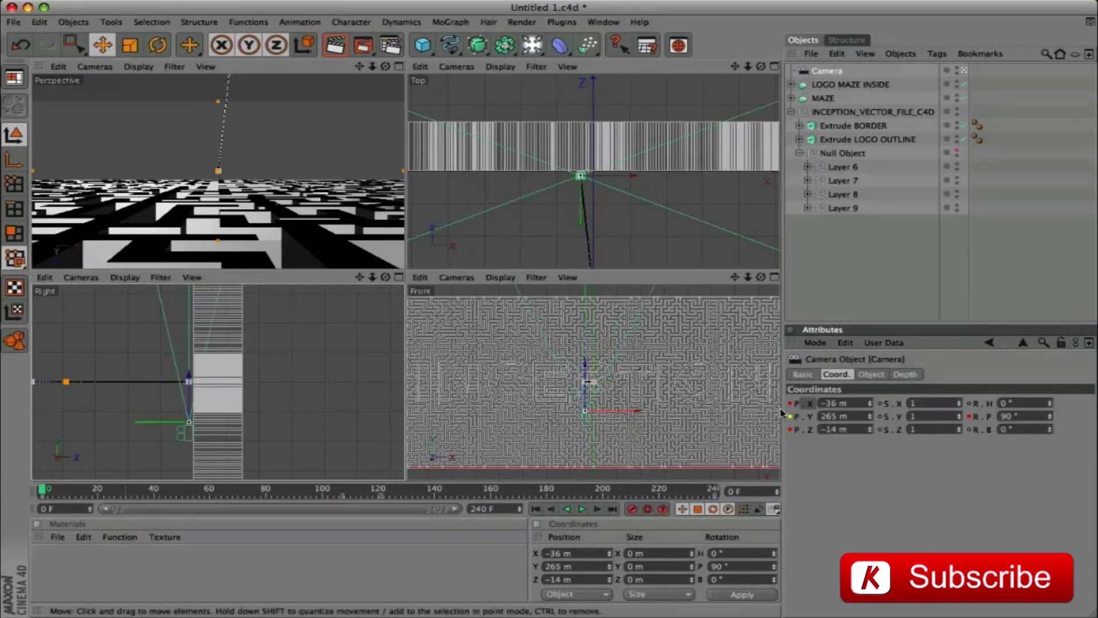
pyautogui.keyDown('ctrl'); pyautogui.click(790, 417); pyautogui.keyUp('ctrl')
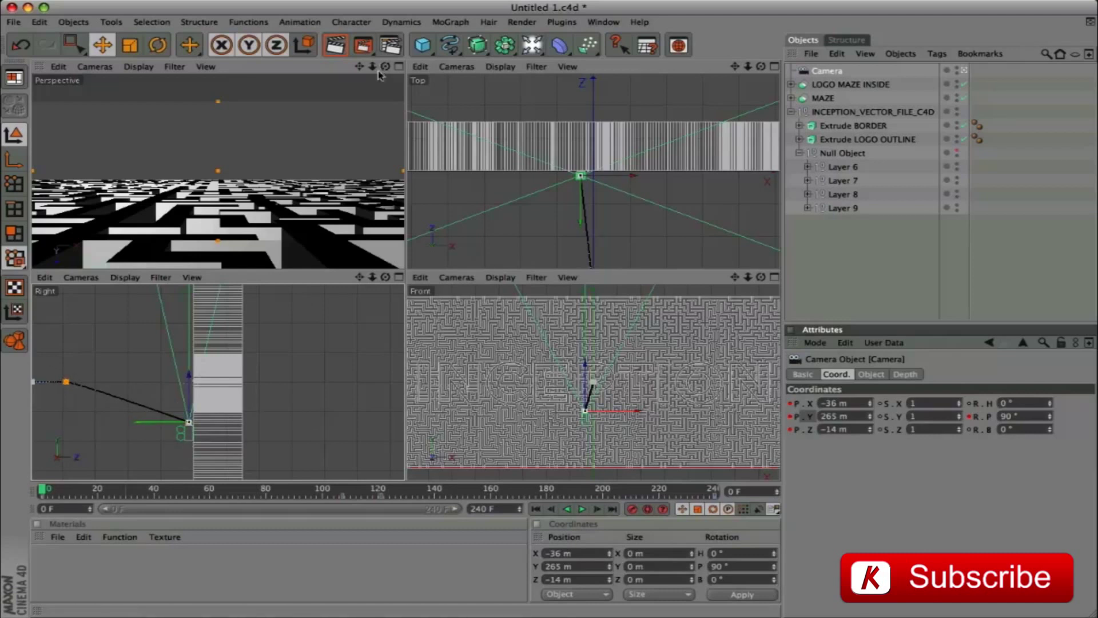
# Step: Smooth the camera's Z-position F-curve by adjusting the frame 121 key's tangents to about 34.89 F and 350.43 m, and preview the animation
pyautogui.click(66, 381)
pyautogui.rightClick(65, 464)
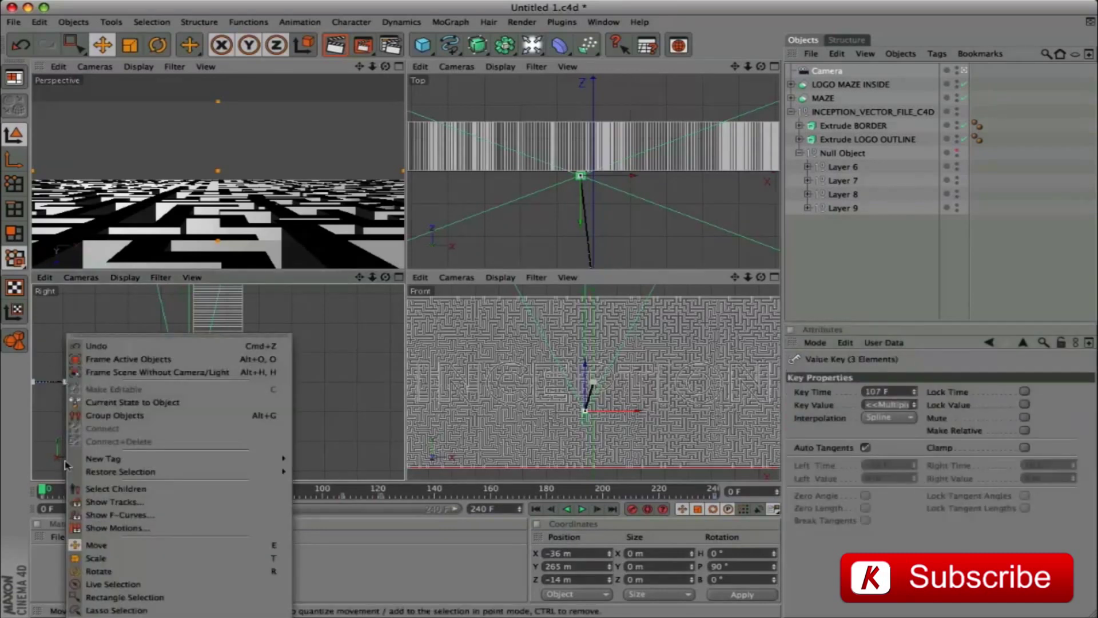
pyautogui.click(152, 515)
pyautogui.moveTo(972, 309); pyautogui.dragTo(381, 142)
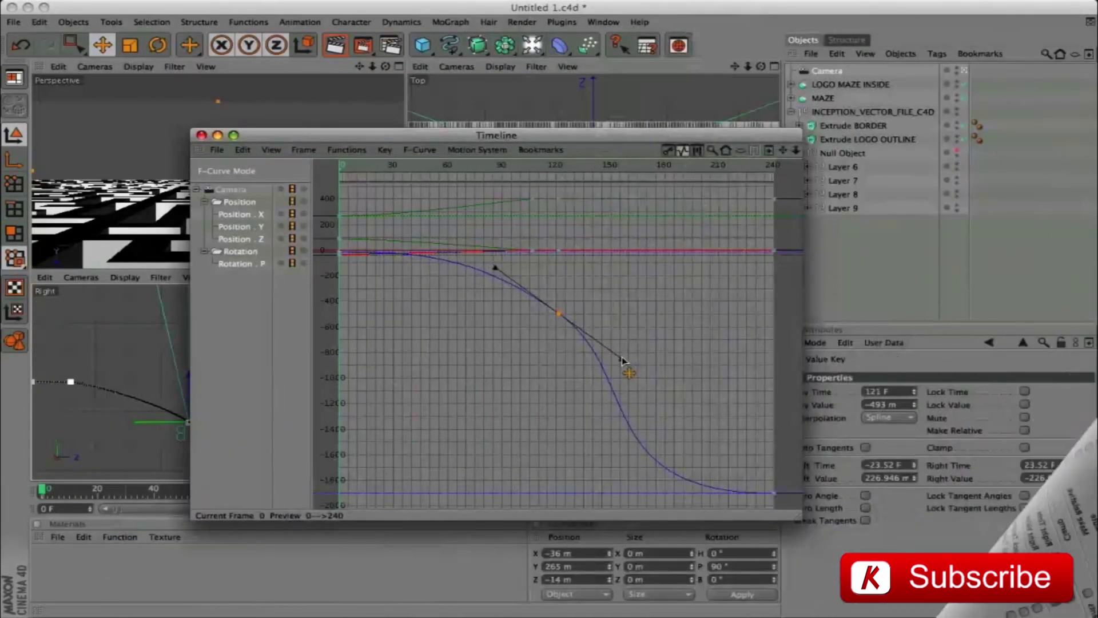
pyautogui.moveTo(625, 368); pyautogui.dragTo(634, 361)
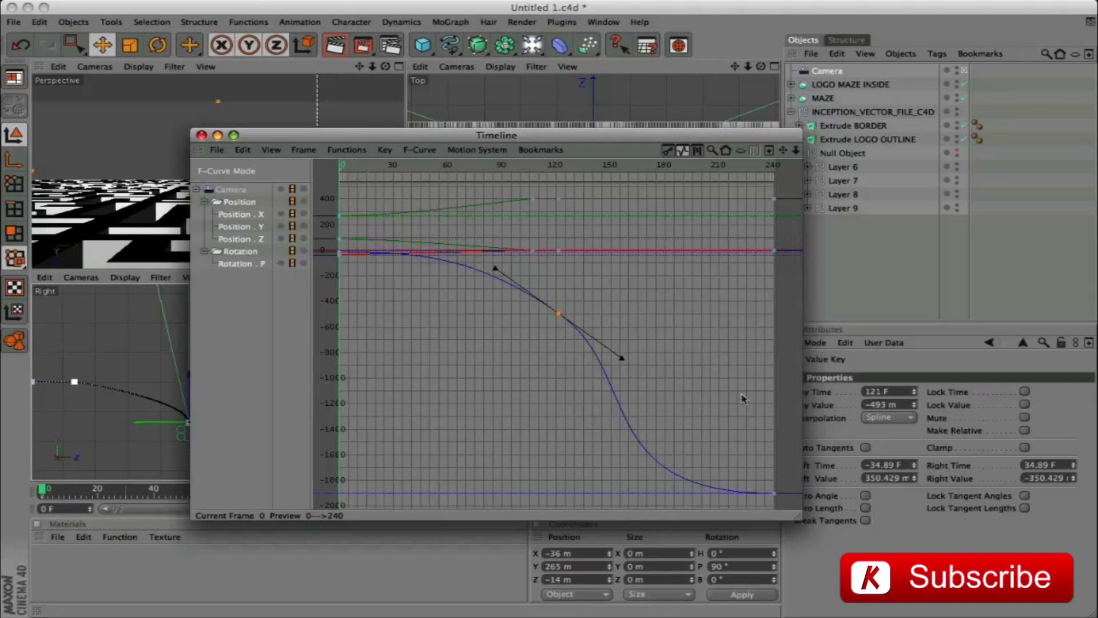
pyautogui.moveTo(358, 139); pyautogui.dragTo(920, 226)
pyautogui.click(224, 82)
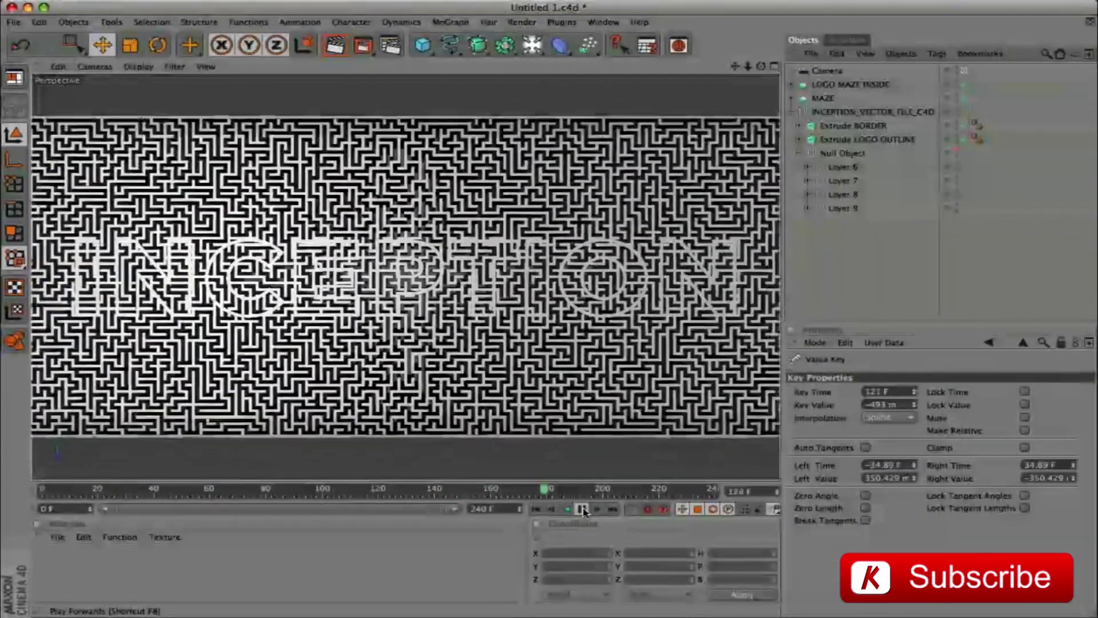
pyautogui.click(582, 509)
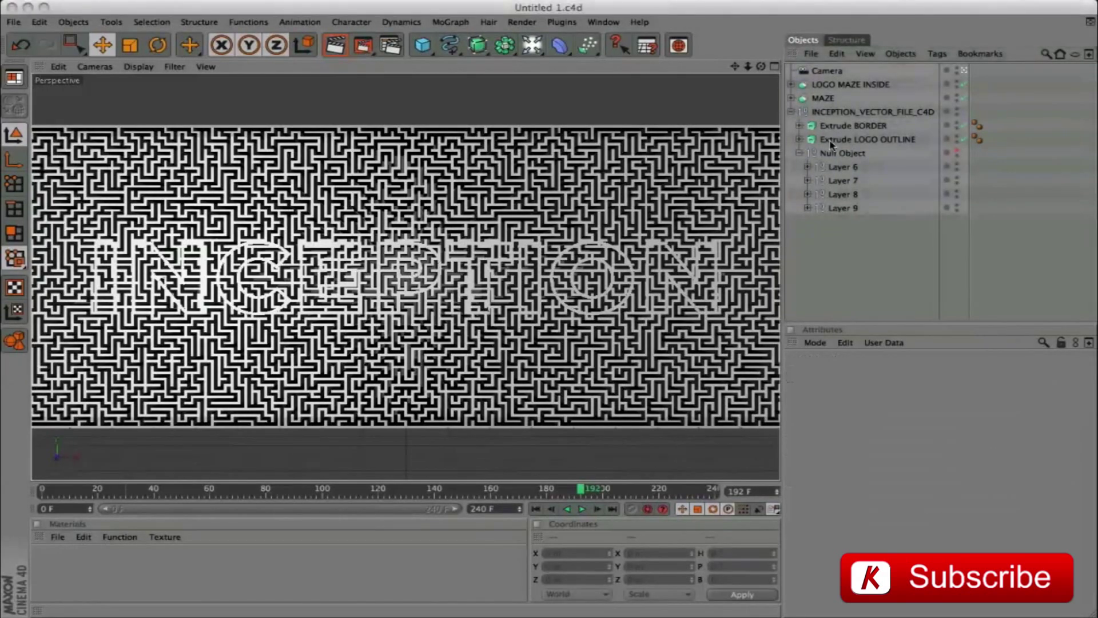
# Step: Move Extrude LOGO OUTLINE out of the vector file hierarchy and group it with LOGO MAZE INSIDE
pyautogui.moveTo(831, 144); pyautogui.dragTo(833, 94)
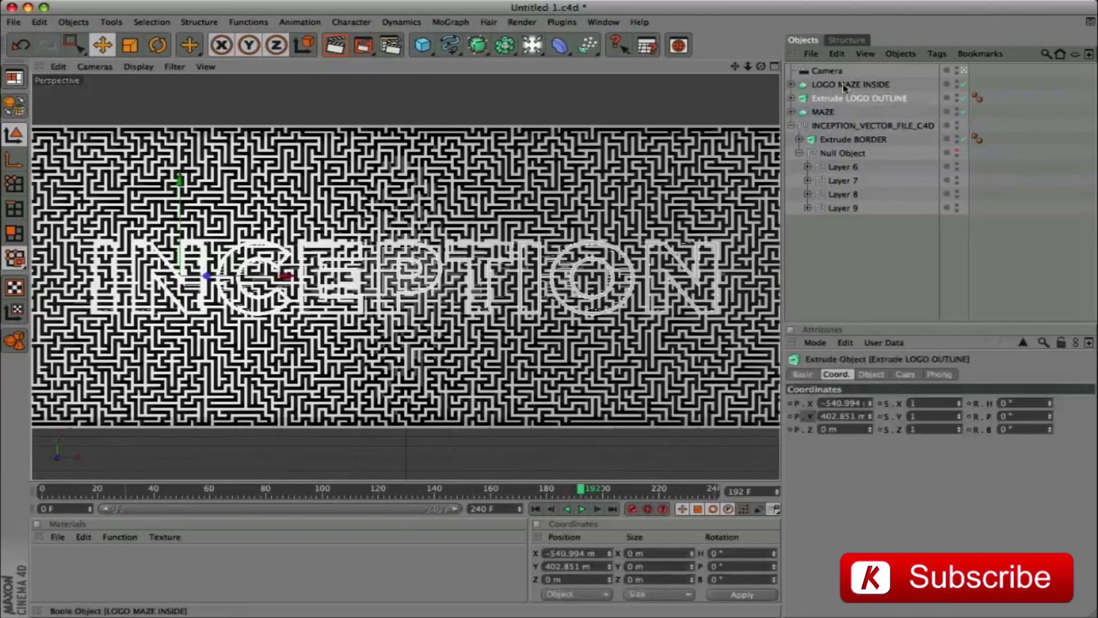
pyautogui.click(844, 85)
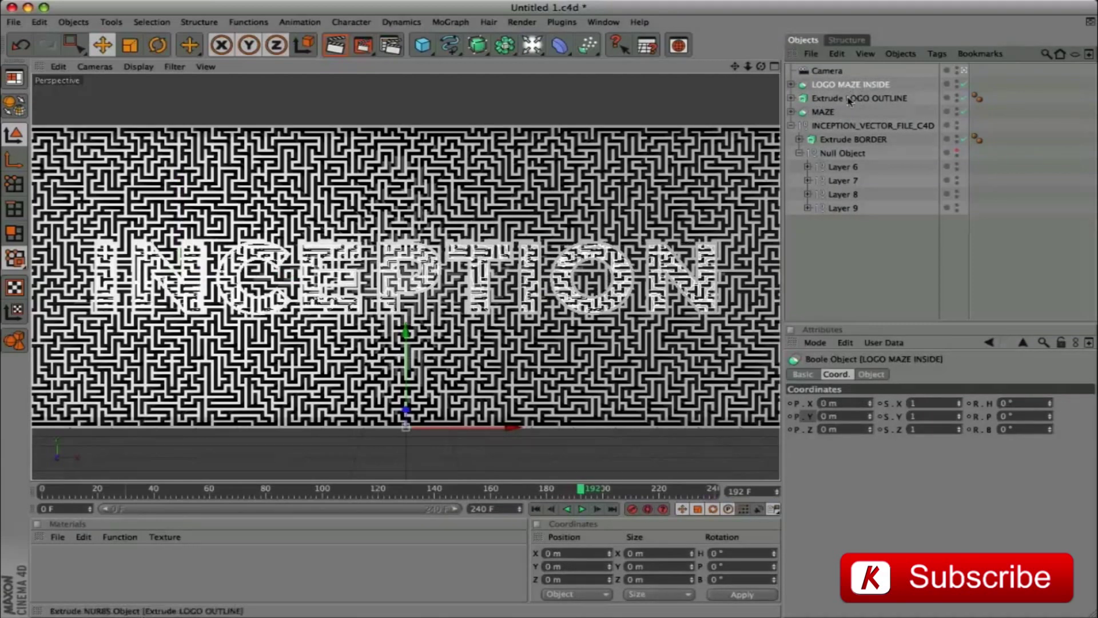
pyautogui.keyDown('shift'); pyautogui.click(849, 99); pyautogui.keyUp('shift')
pyautogui.hotkey('alt', 'g')
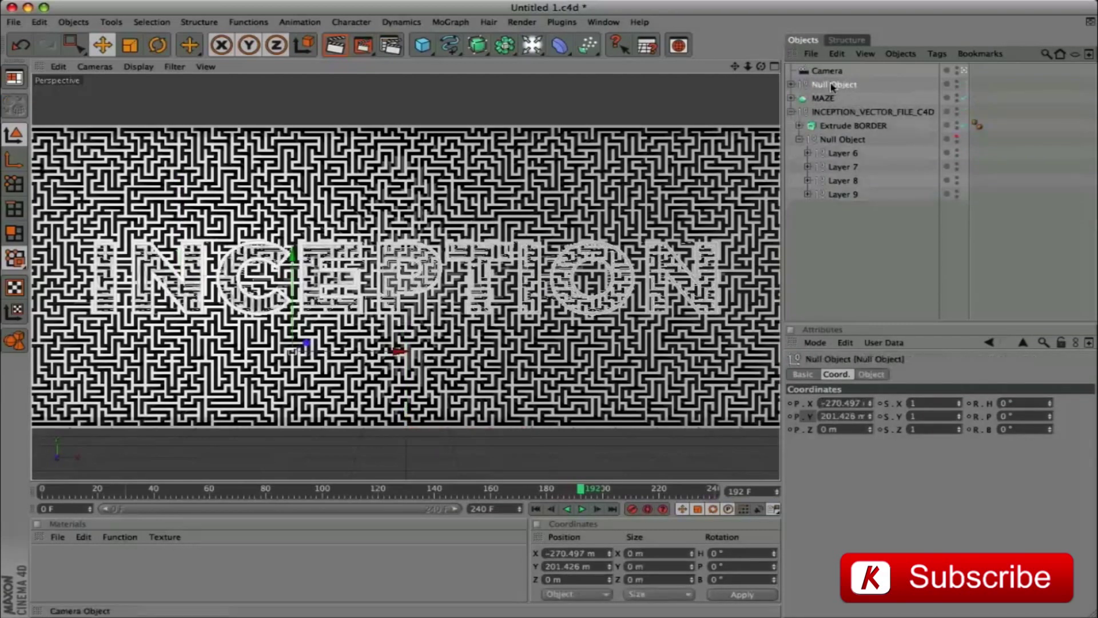
# Step: Rename the new logo group as LOGO INCEPTION MAZE
pyautogui.doubleClick(836, 85)
pyautogui.write('LOGO INCEPTION MAZE')
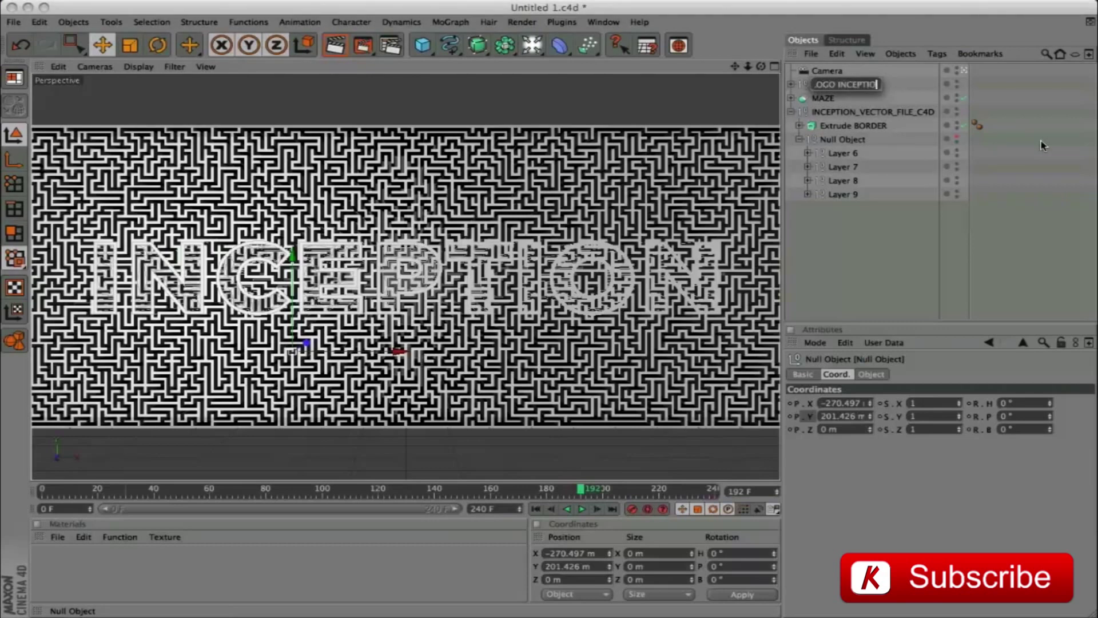
pyautogui.press('Return')
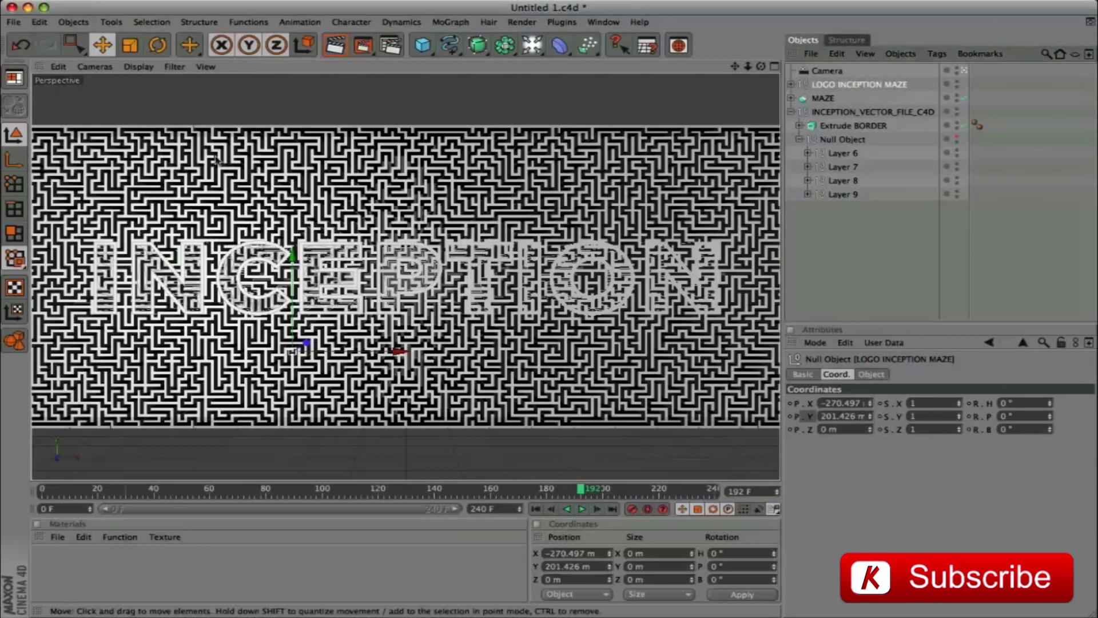
# Step: Move only the object axis of the LOGO INCEPTION MAZE group to X 0 m and Y 400 m
pyautogui.click(14, 159)
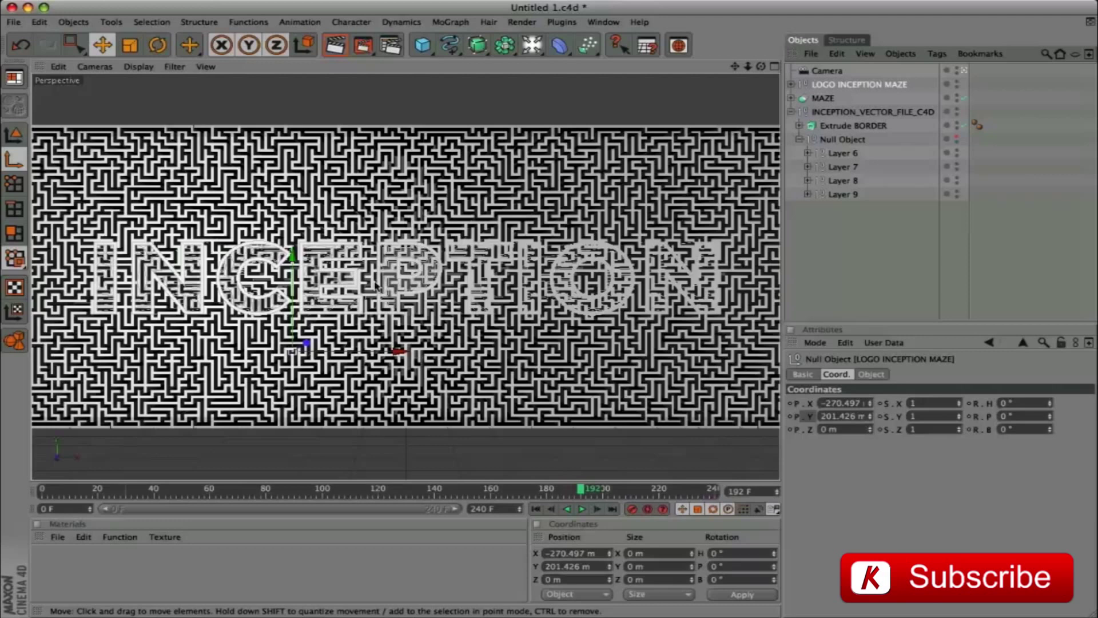
pyautogui.doubleClick(547, 552)
pyautogui.write('0')
pyautogui.press('Tab')
pyautogui.write('400')
pyautogui.press('Return')
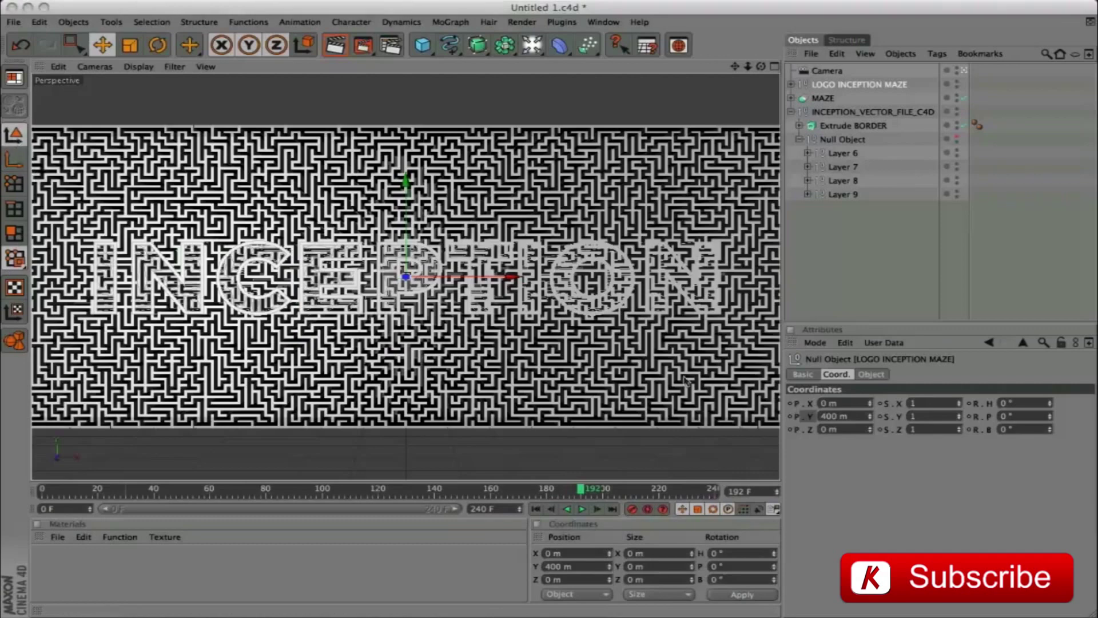
# Step: Keyframe the LOGO INCEPTION MAZE group's Z position of 0 m at frame 56
pyautogui.click(829, 86)
pyautogui.moveTo(580, 492)
pyautogui.mouseDown()
pyautogui.moveTo(190, 542)
pyautogui.moveTo(171, 518)
pyautogui.moveTo(216, 510)
pyautogui.moveTo(199, 509)
pyautogui.mouseUp()
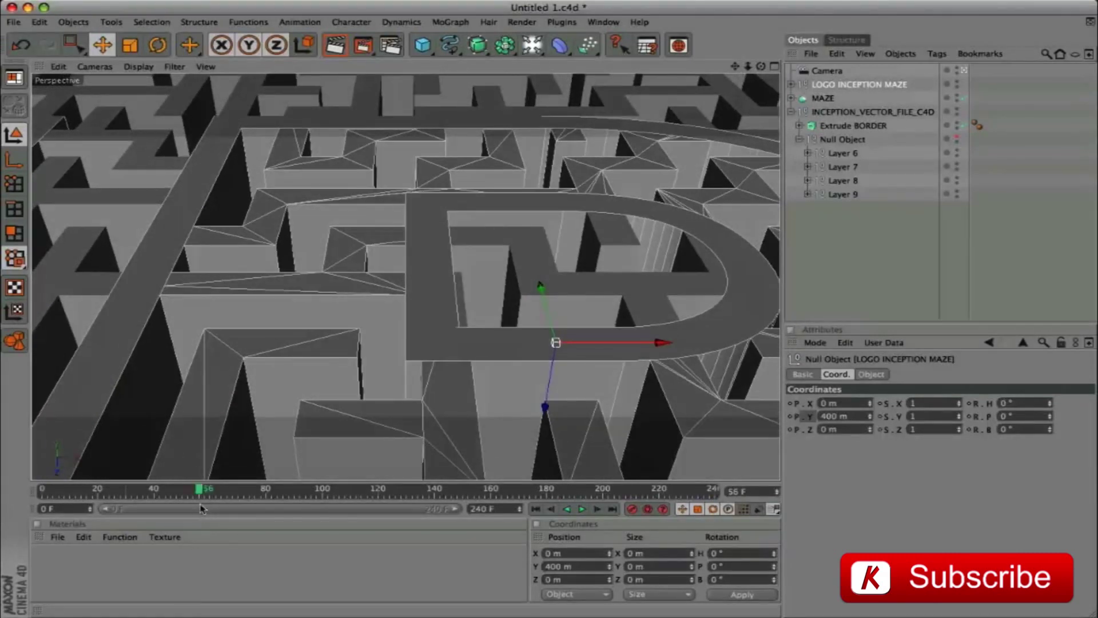
pyautogui.click(803, 432)
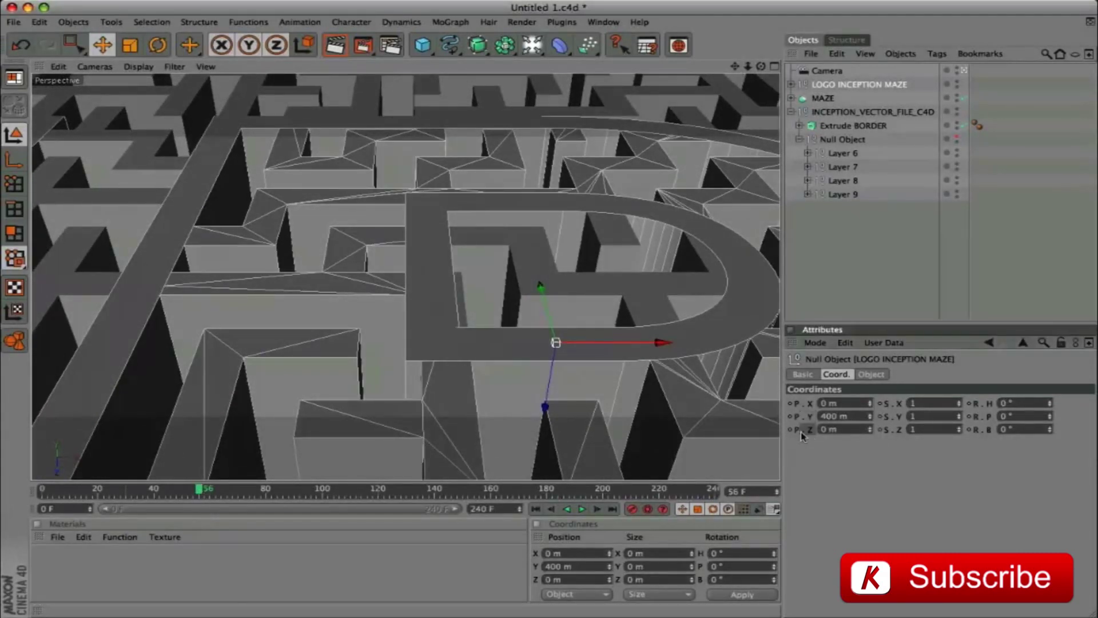
# Step: Set the logo group's Z position to 150 m at frame 240, keyframe it, and scrub through the animation to check the movement
pyautogui.moveTo(206, 491); pyautogui.dragTo(738, 507)
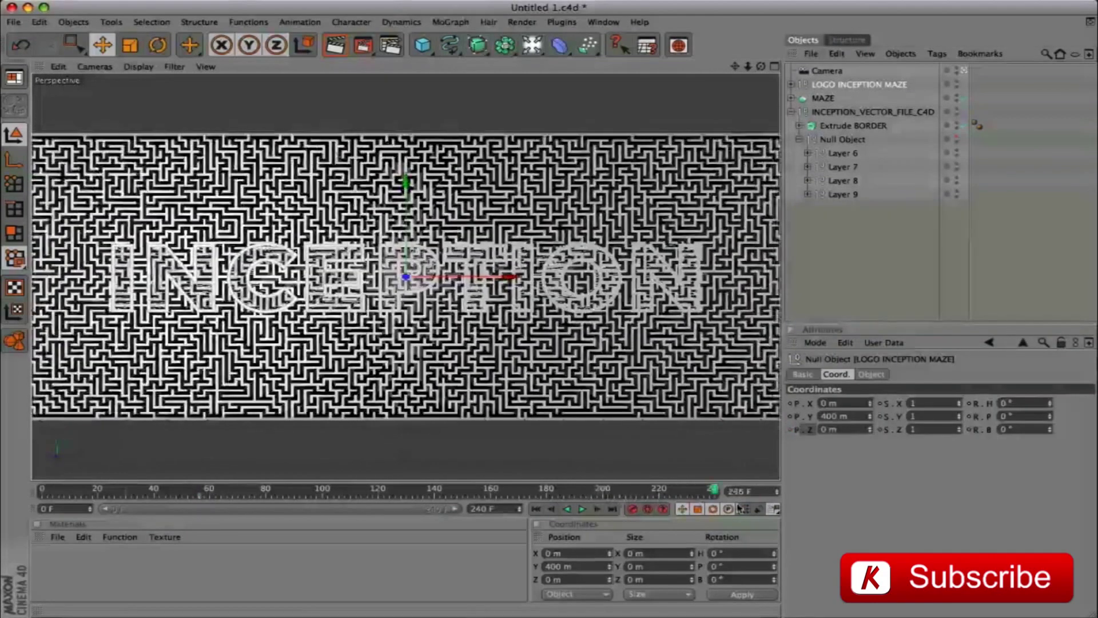
pyautogui.doubleClick(835, 429)
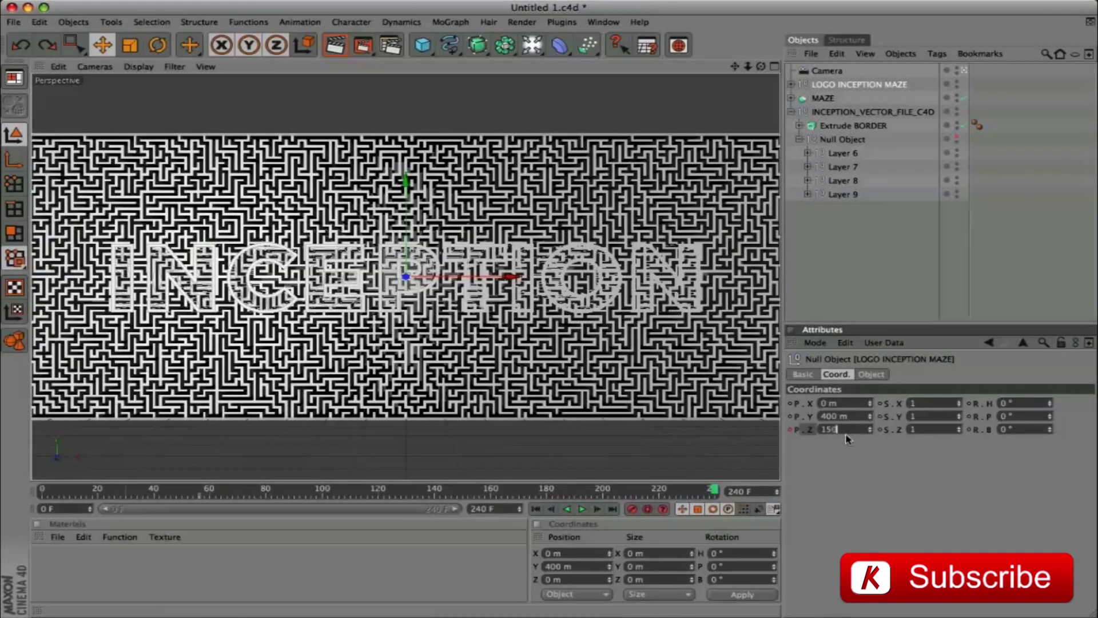
pyautogui.write('150')
pyautogui.press('Return')
pyautogui.keyDown('ctrl'); pyautogui.click(791, 430); pyautogui.keyUp('ctrl')
pyautogui.moveTo(713, 490)
pyautogui.mouseDown()
pyautogui.moveTo(298, 499)
pyautogui.moveTo(402, 497)
pyautogui.mouseUp()
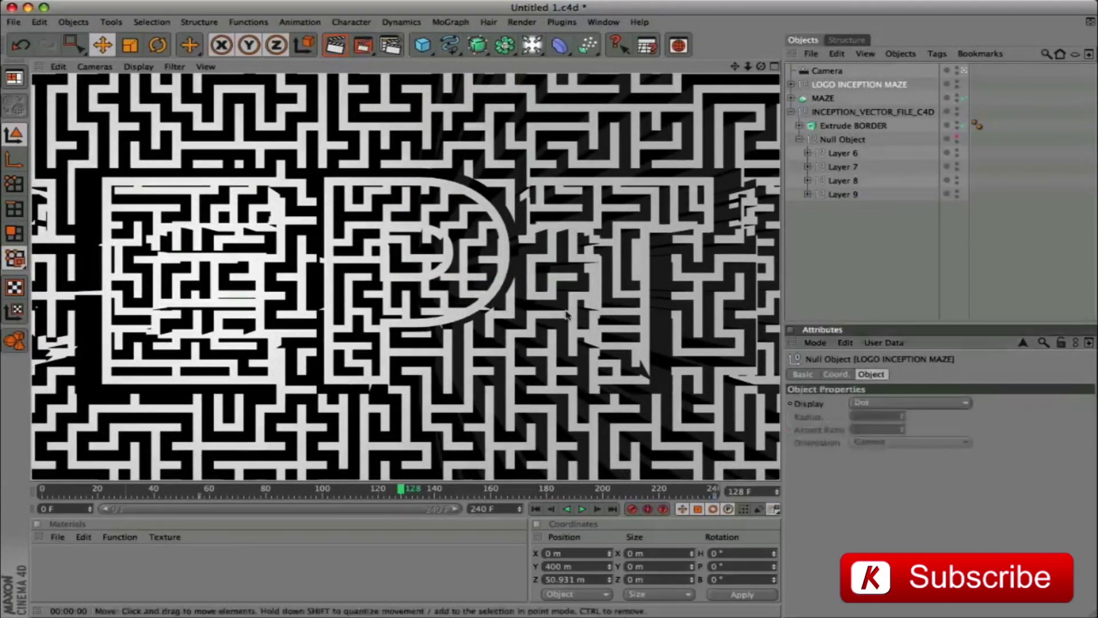
pyautogui.moveTo(404, 495); pyautogui.dragTo(921, 523)
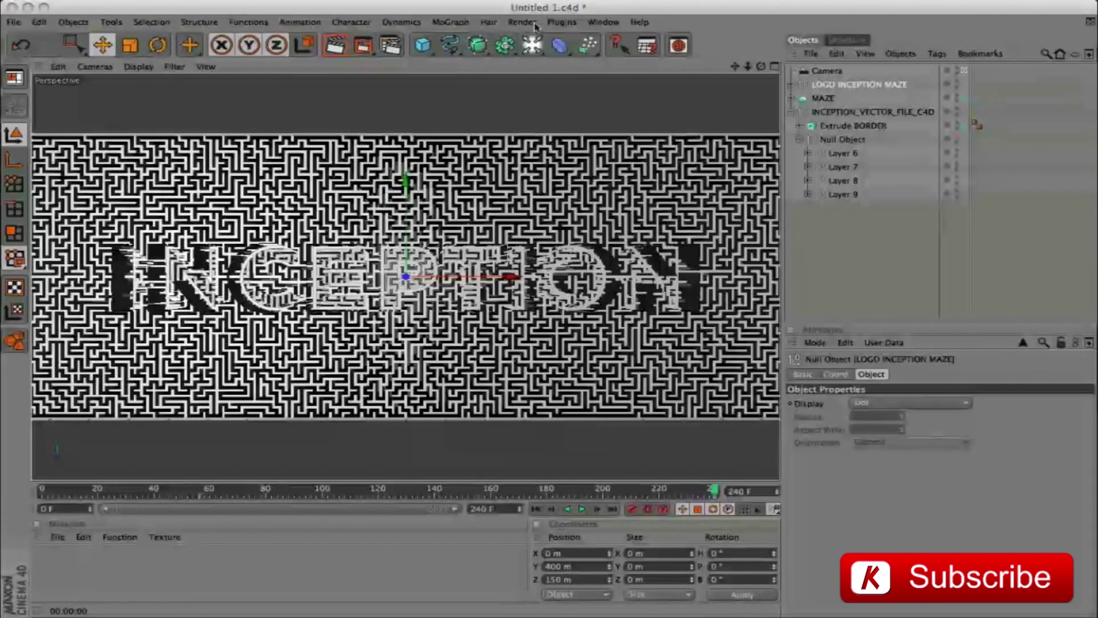
# Step: Add a light to the scene and set its type to Area
pyautogui.click(532, 45)
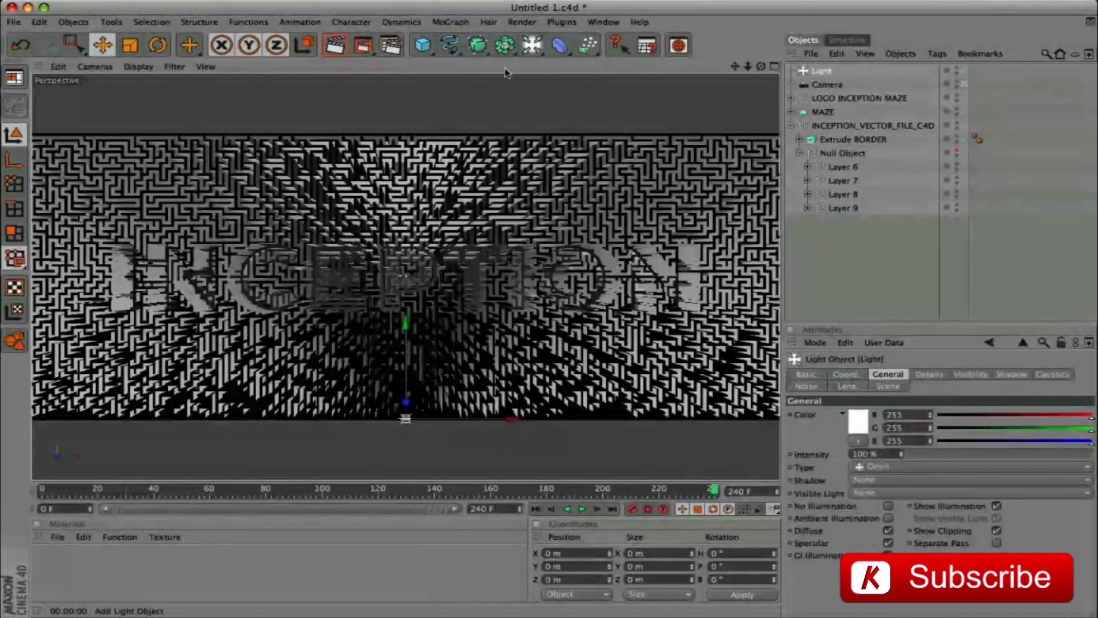
pyautogui.click(938, 466)
pyautogui.click(875, 519)
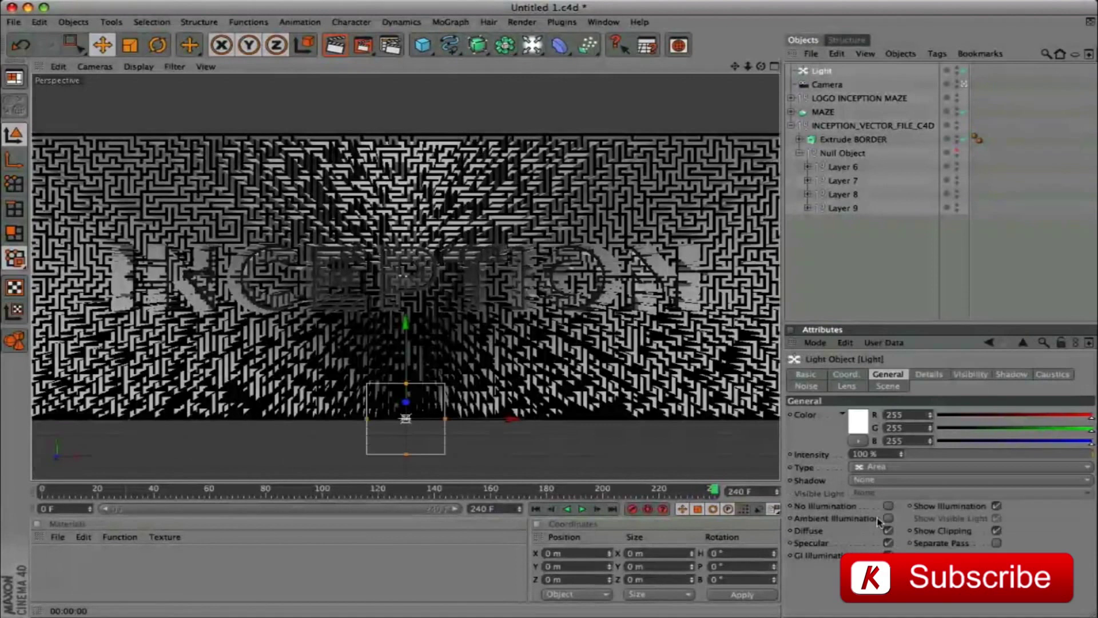
# Step: Rename the area light AREA and set its intensity to 80%
pyautogui.doubleClick(826, 71)
pyautogui.write('AREA')
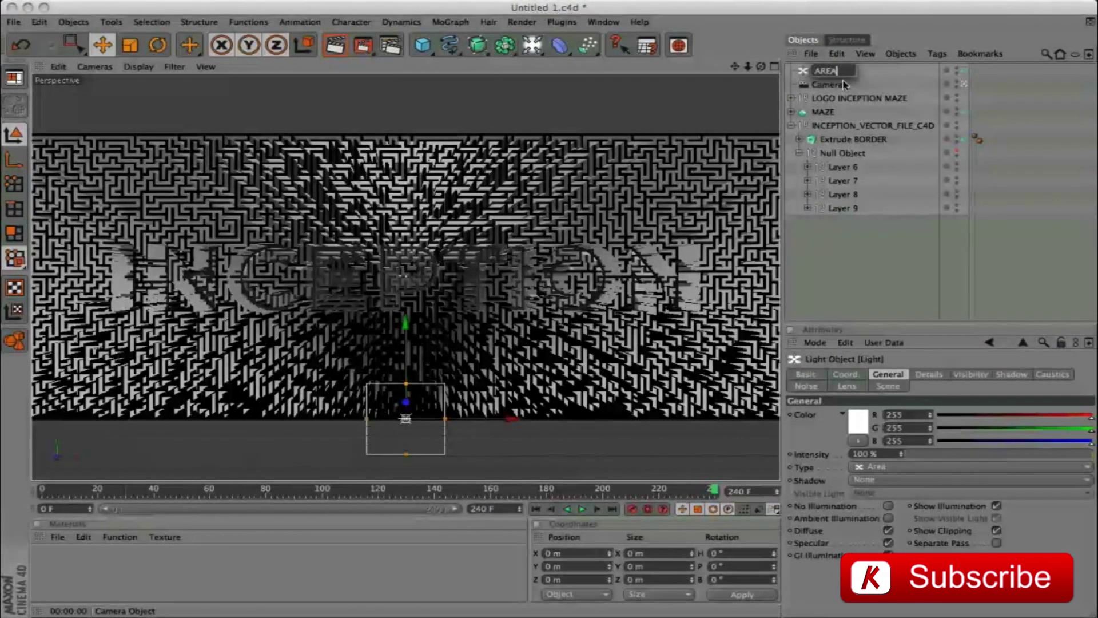
pyautogui.press('Return')
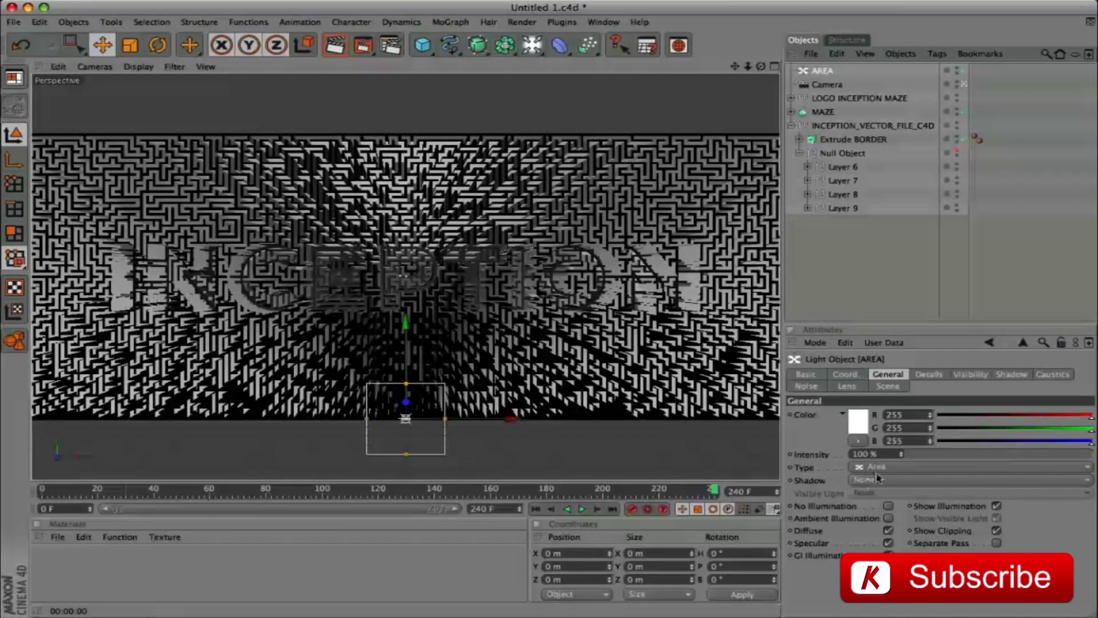
pyautogui.click(886, 454)
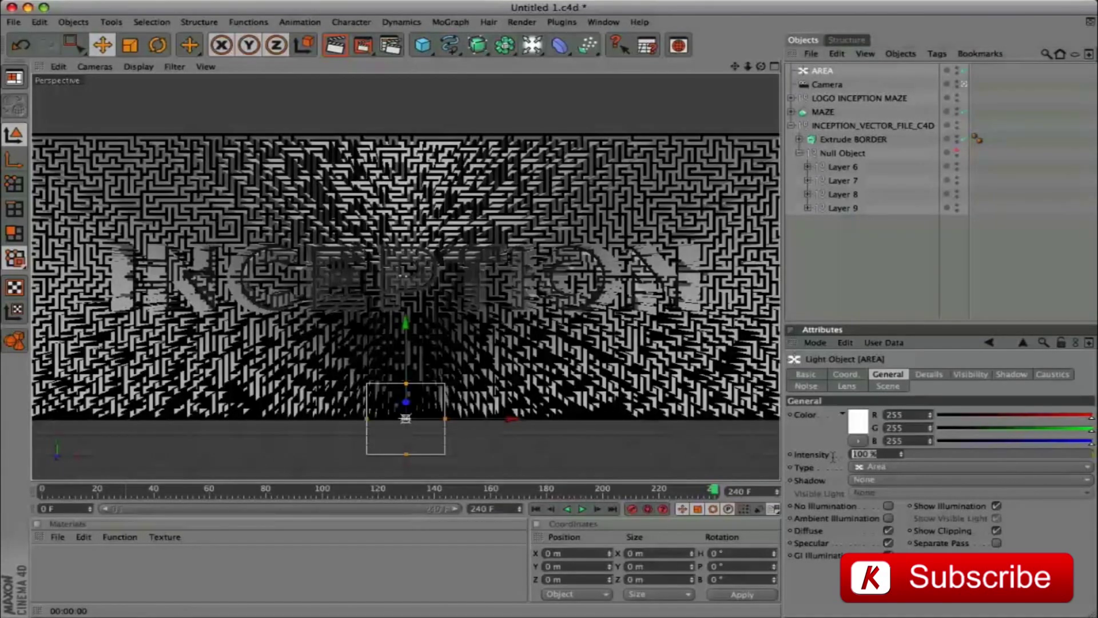
pyautogui.press('Return')
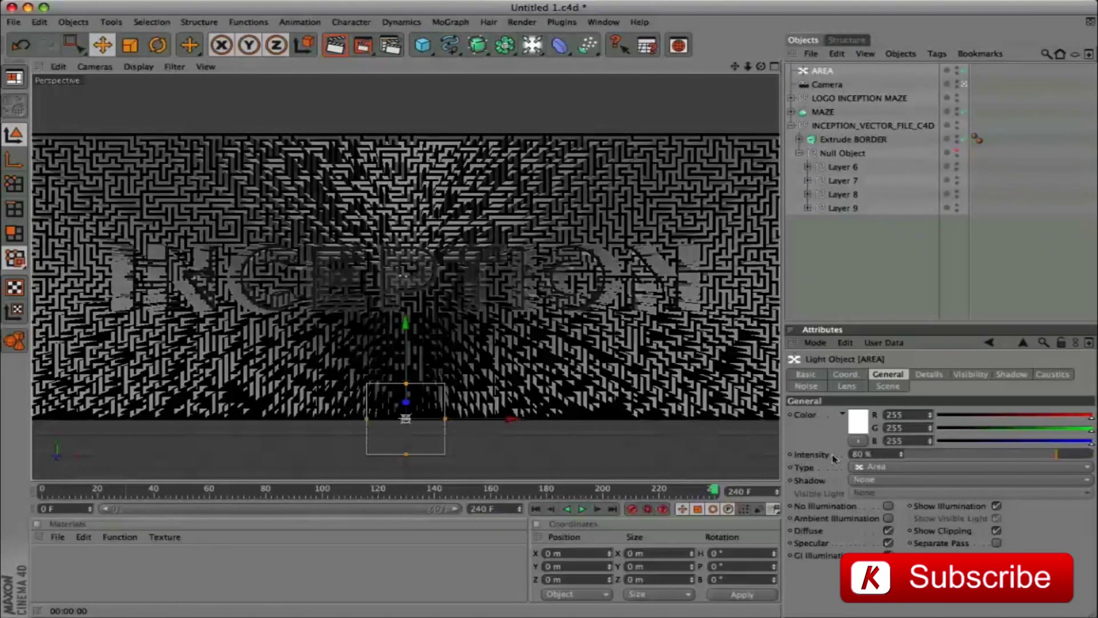
# Step: Position the AREA light at Y 550 m and Z -595 m, and render a preview of the view
pyautogui.click(846, 374)
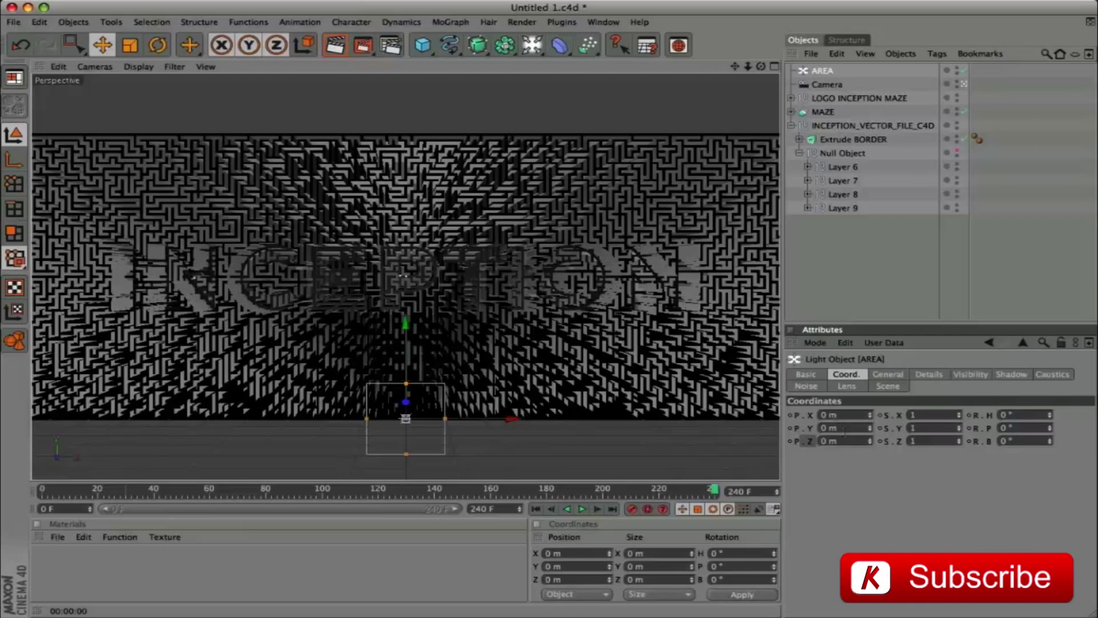
pyautogui.write('550')
pyautogui.press('Tab')
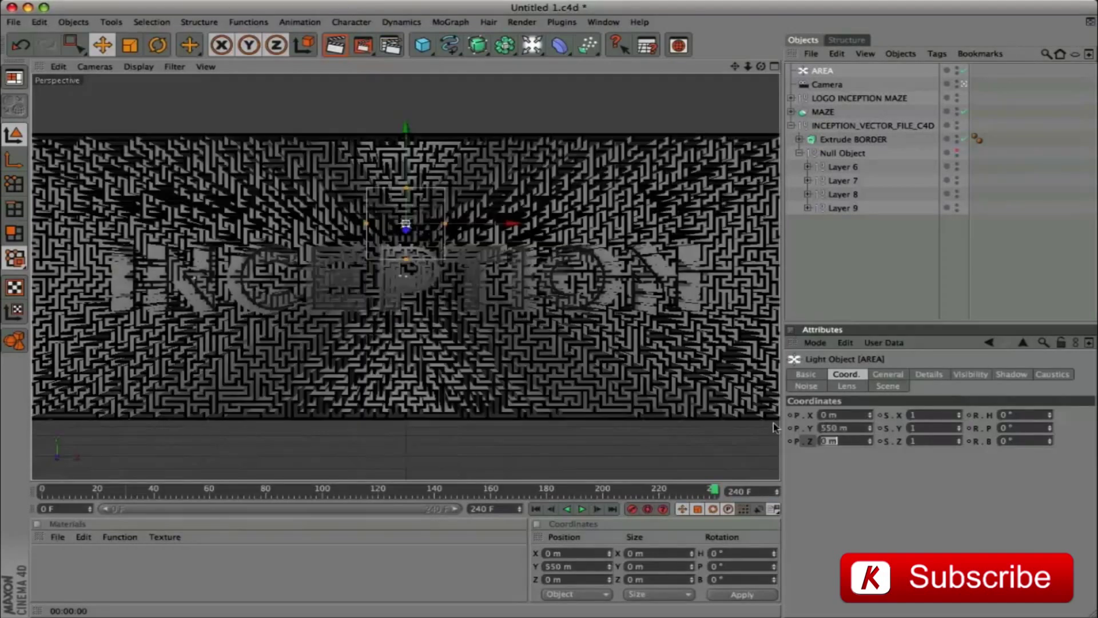
pyautogui.write('-595')
pyautogui.press('Return')
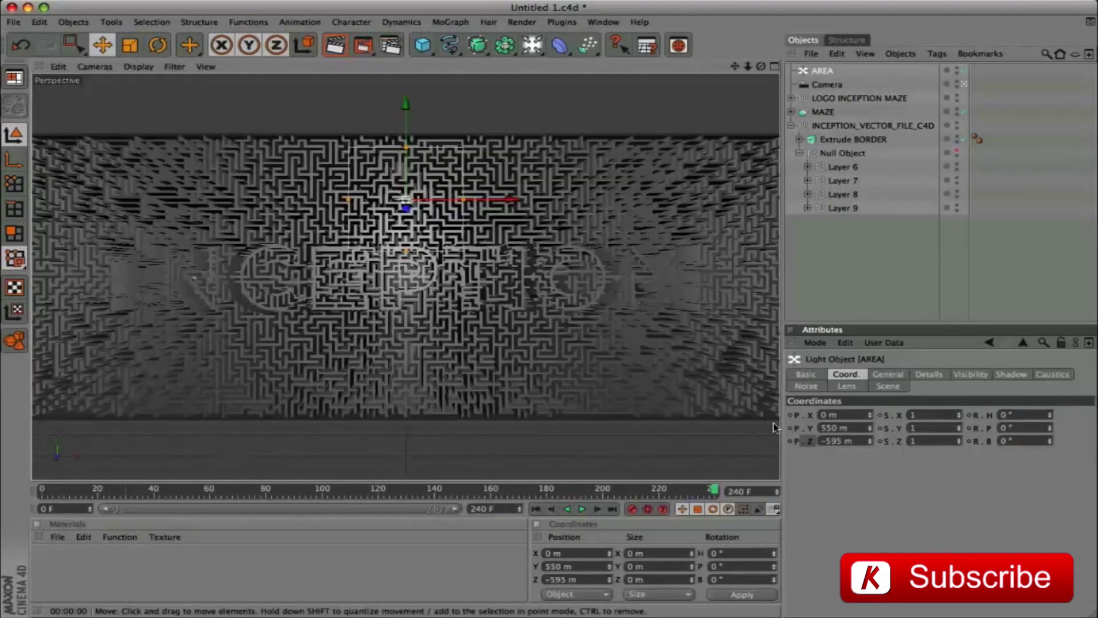
pyautogui.press('super+r')
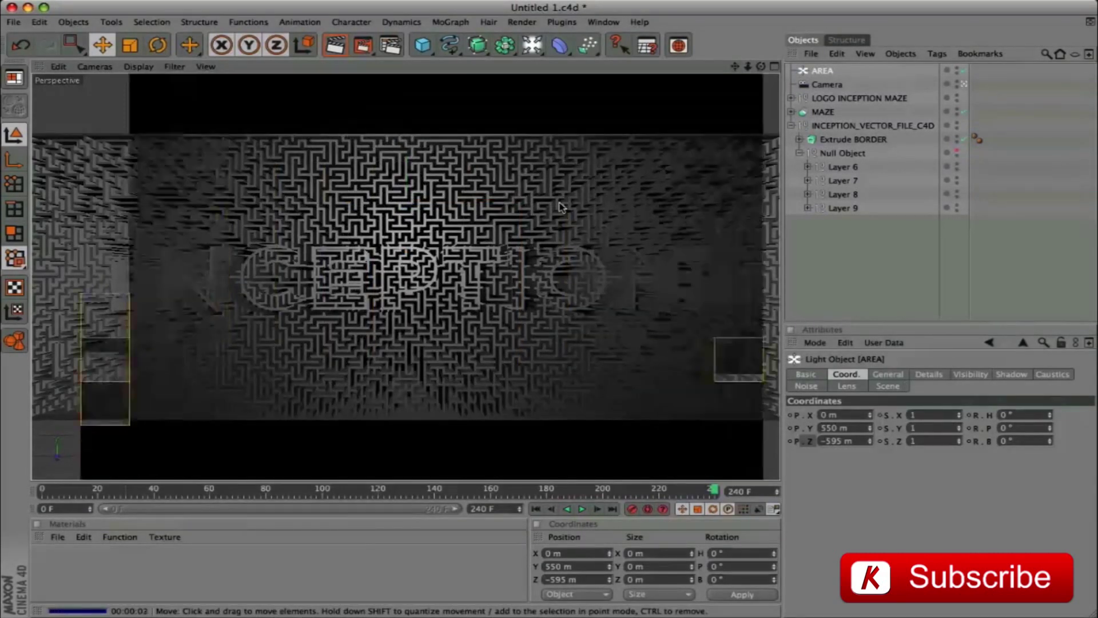
# Step: Set the AREA light's intensity to 33% at frame 150 and keyframe it
pyautogui.click(888, 374)
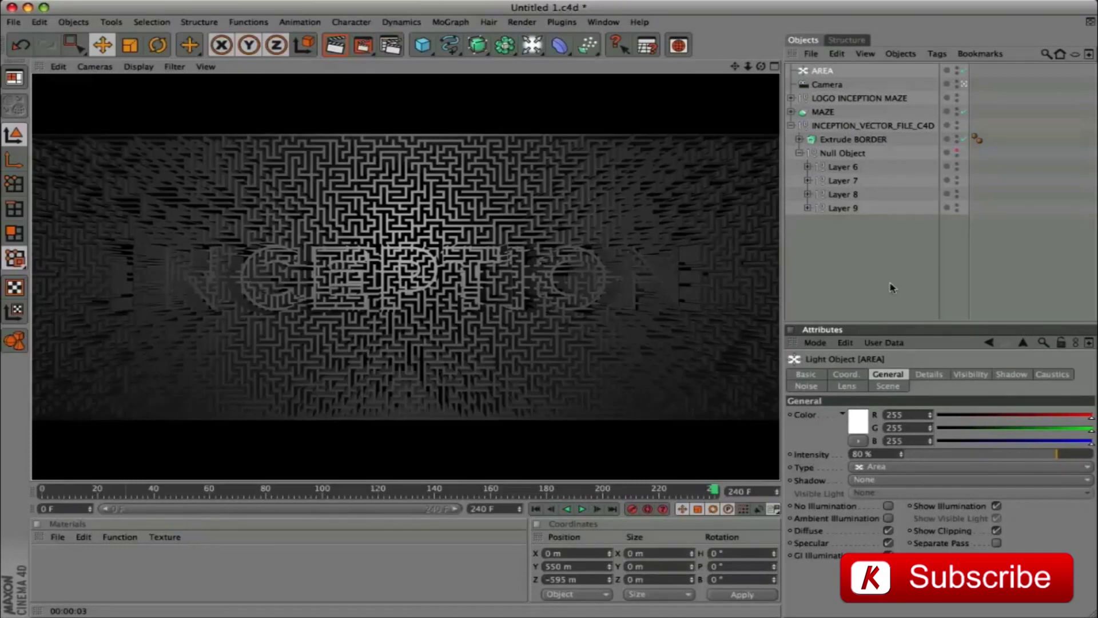
pyautogui.moveTo(714, 494); pyautogui.dragTo(458, 498)
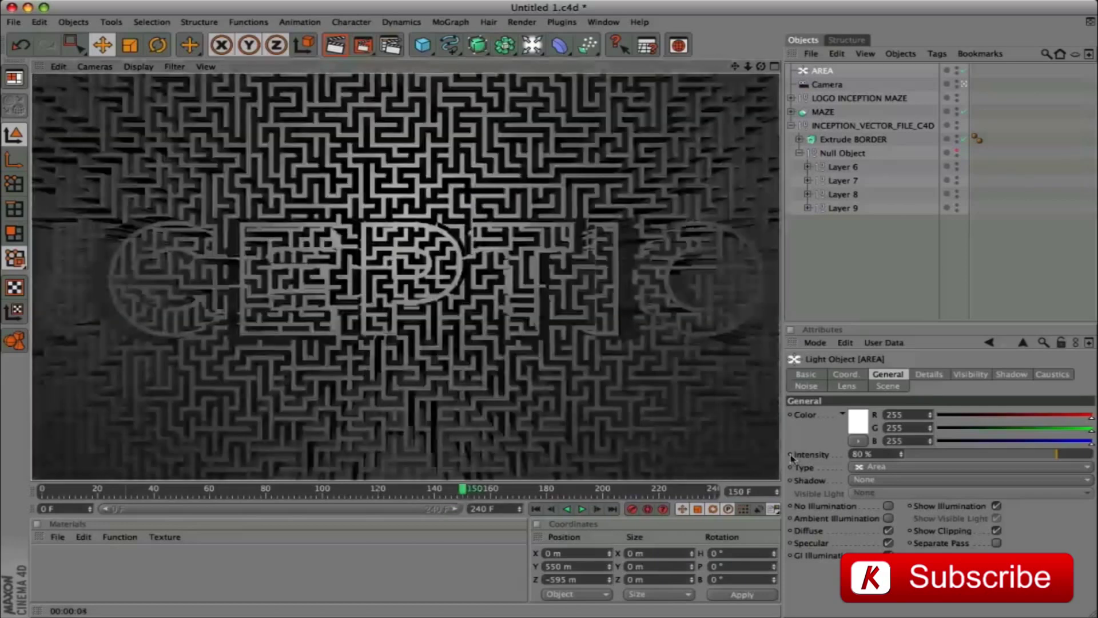
pyautogui.keyDown('ctrl'); pyautogui.click(790, 455); pyautogui.keyUp('ctrl')
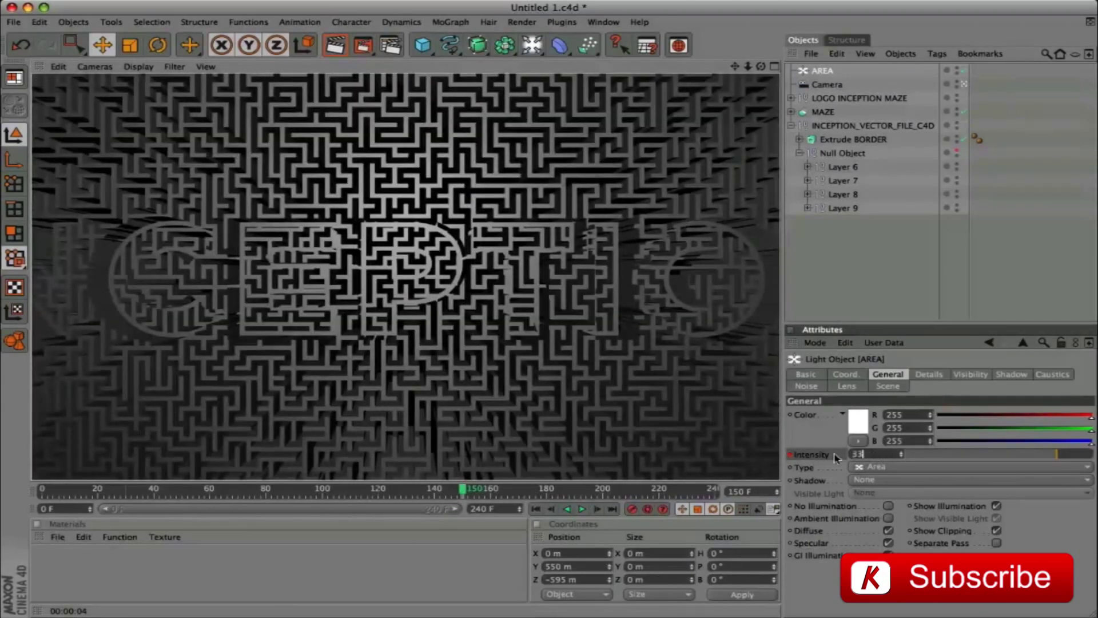
pyautogui.press('Return')
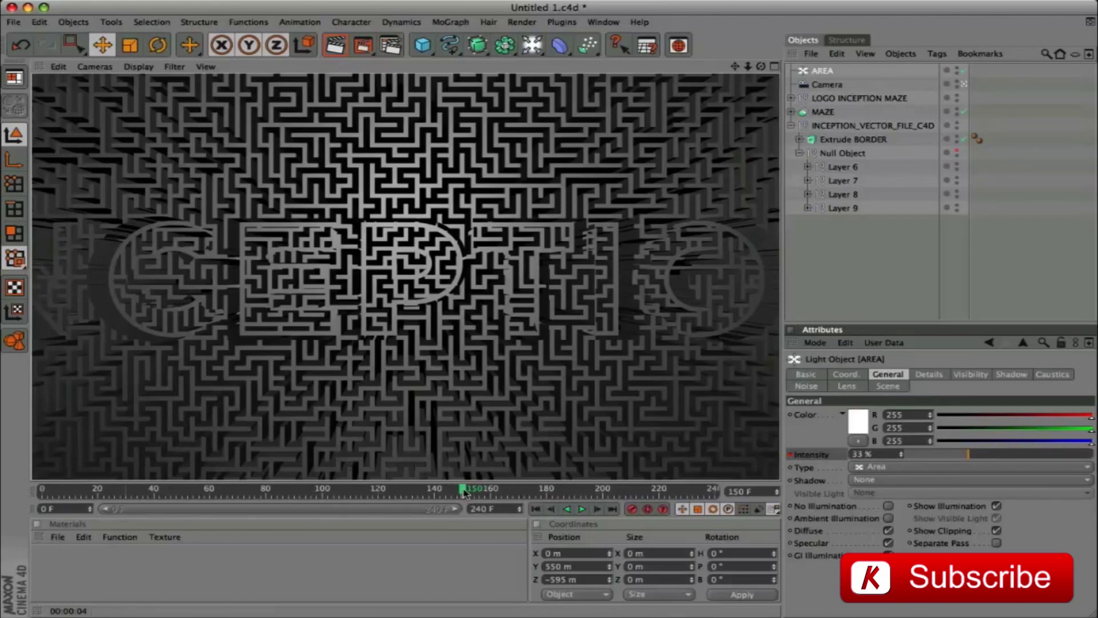
# Step: Set the AREA light's intensity to 80% at frame 240, keyframe it, and scrub back to check the lighting change
pyautogui.click(603, 491)
pyautogui.moveTo(675, 495)
pyautogui.mouseDown()
pyautogui.moveTo(586, 491)
pyautogui.moveTo(722, 495)
pyautogui.mouseUp()
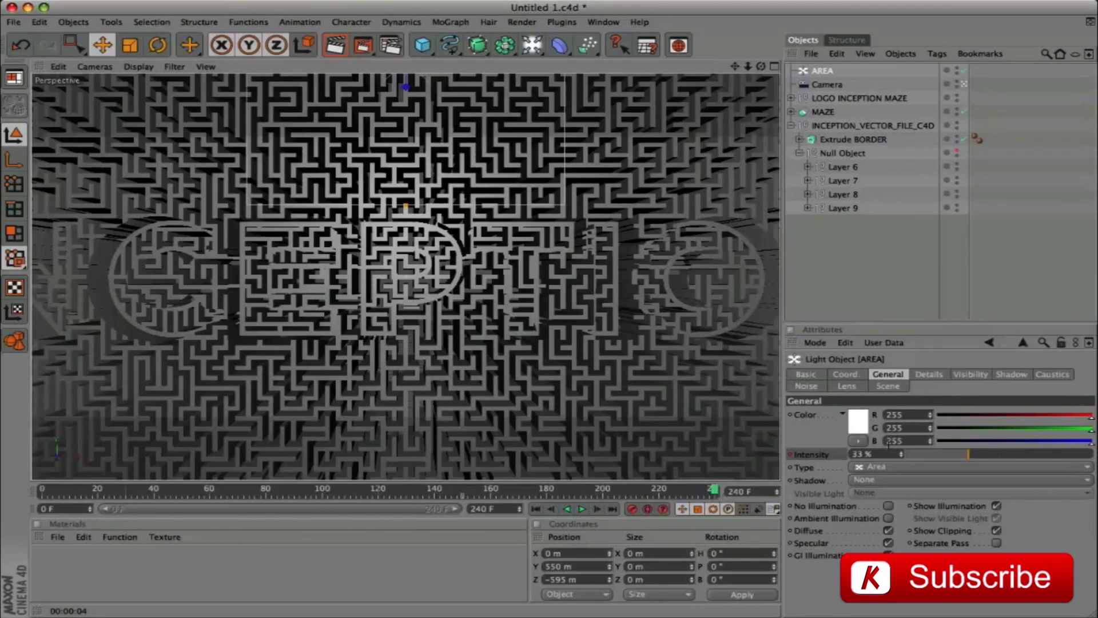
pyautogui.click(832, 454)
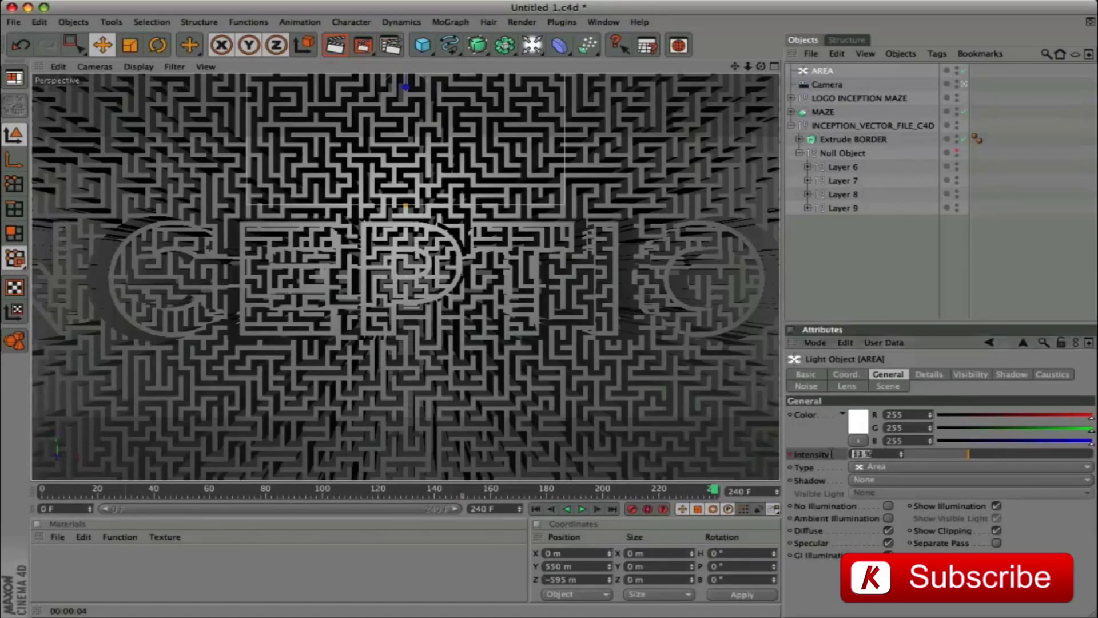
pyautogui.write('80')
pyautogui.press('Return')
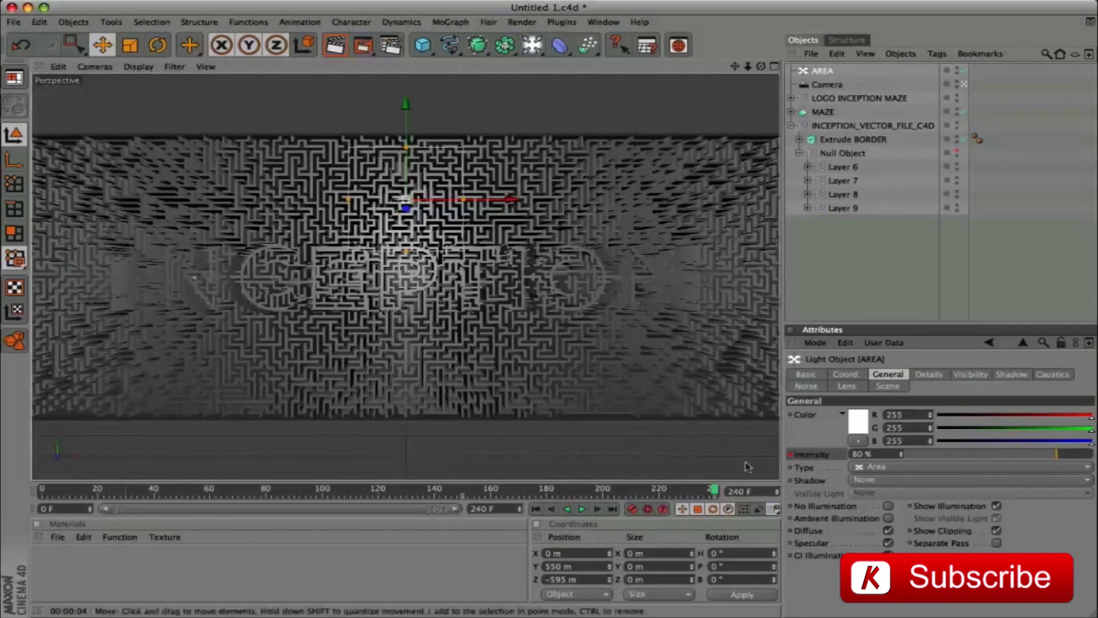
pyautogui.moveTo(714, 490)
pyautogui.mouseDown()
pyautogui.moveTo(483, 492)
pyautogui.moveTo(712, 492)
pyautogui.mouseUp()
pyautogui.click(462, 493)
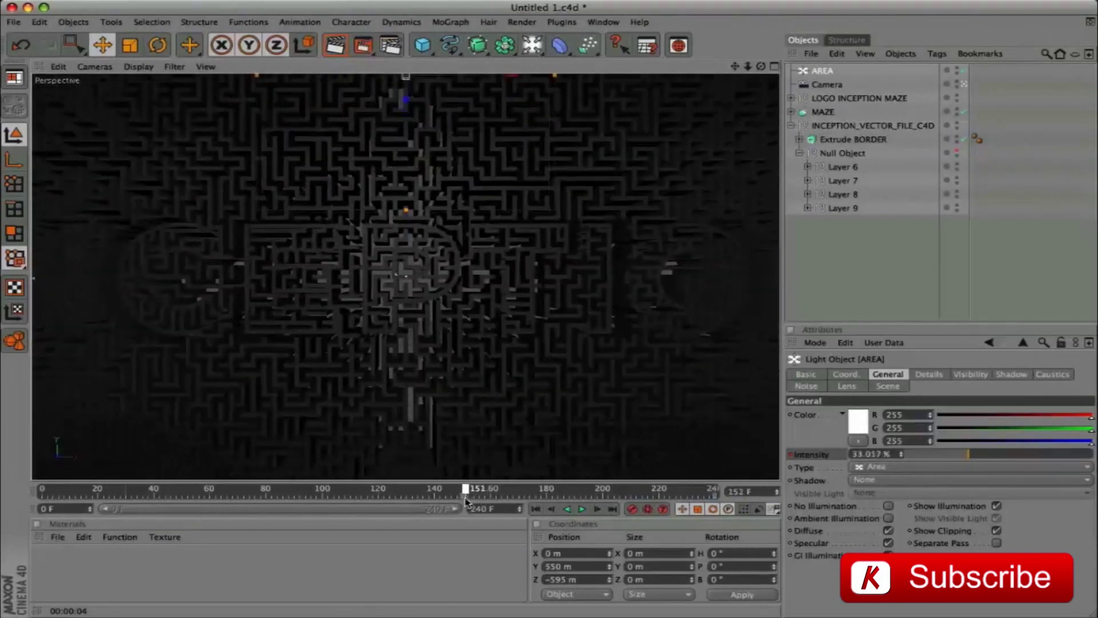
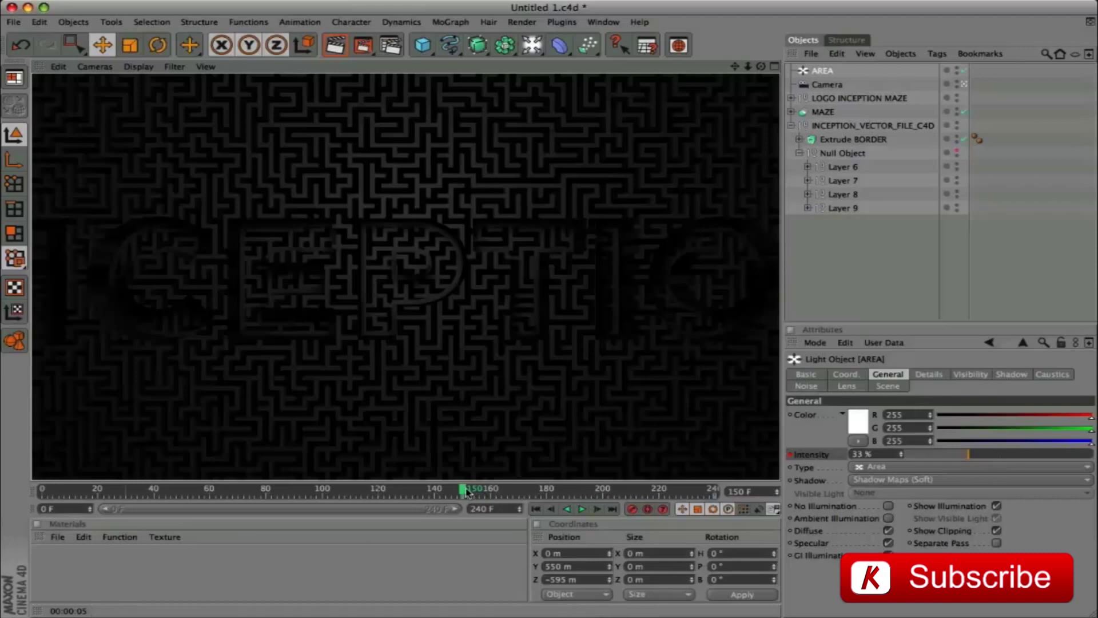
# Step: Go to frame 240 and render a preview of the view to check the lighting
pyautogui.moveTo(732, 500); pyautogui.dragTo(733, 499)
pyautogui.press('super+r')
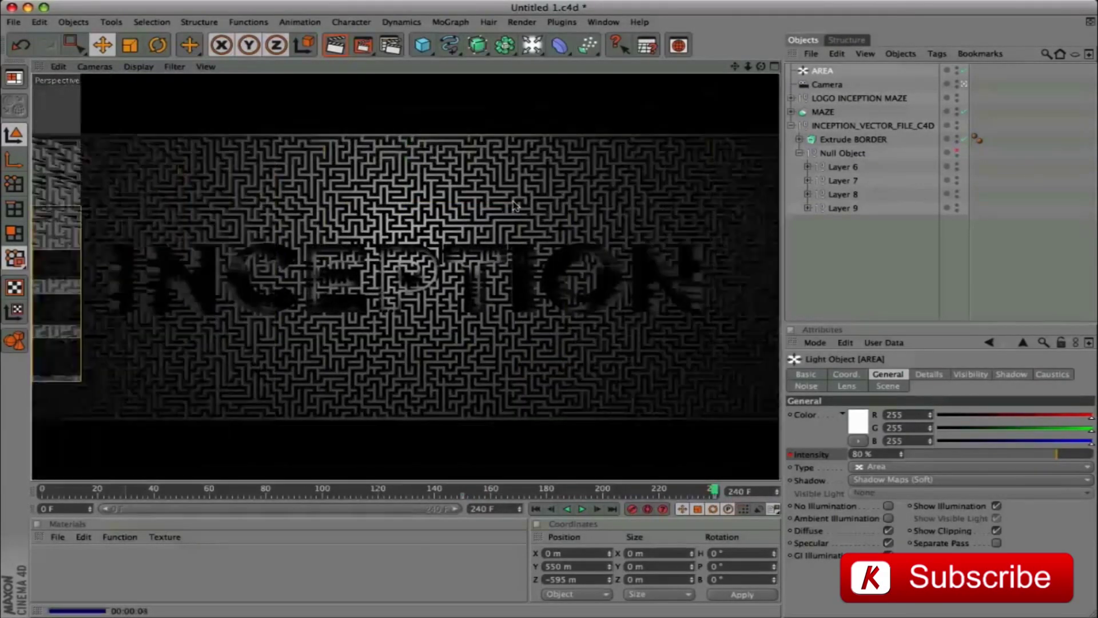
# Step: Add a new omni light, rename it OMNI, and set its shadow to Shadow Maps (Soft)
pyautogui.click(532, 46)
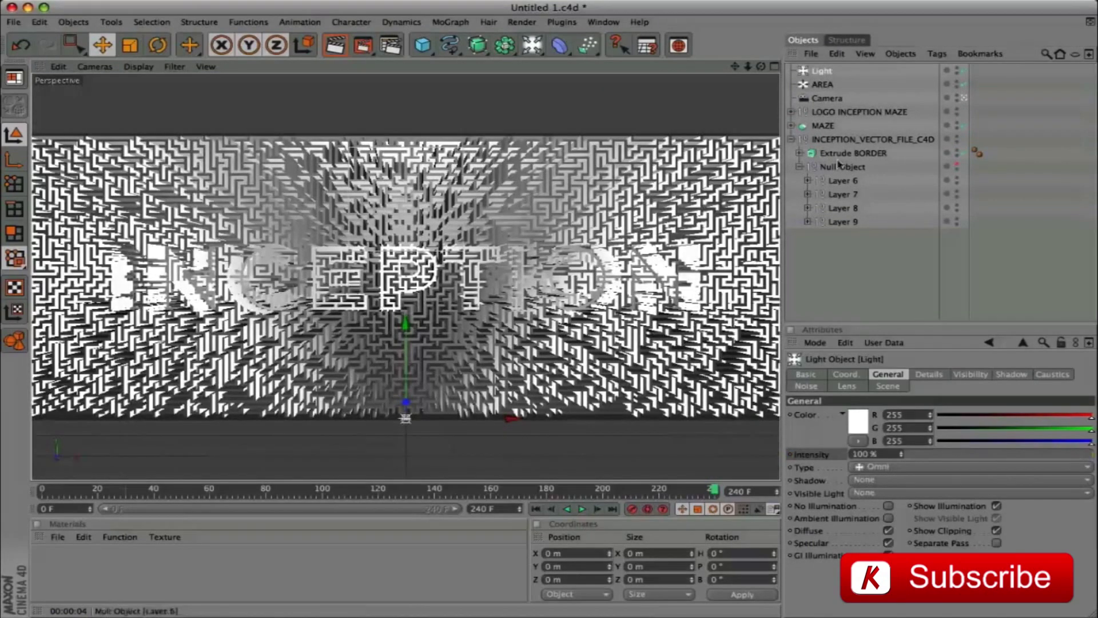
pyautogui.doubleClick(823, 70)
pyautogui.write('OMNI')
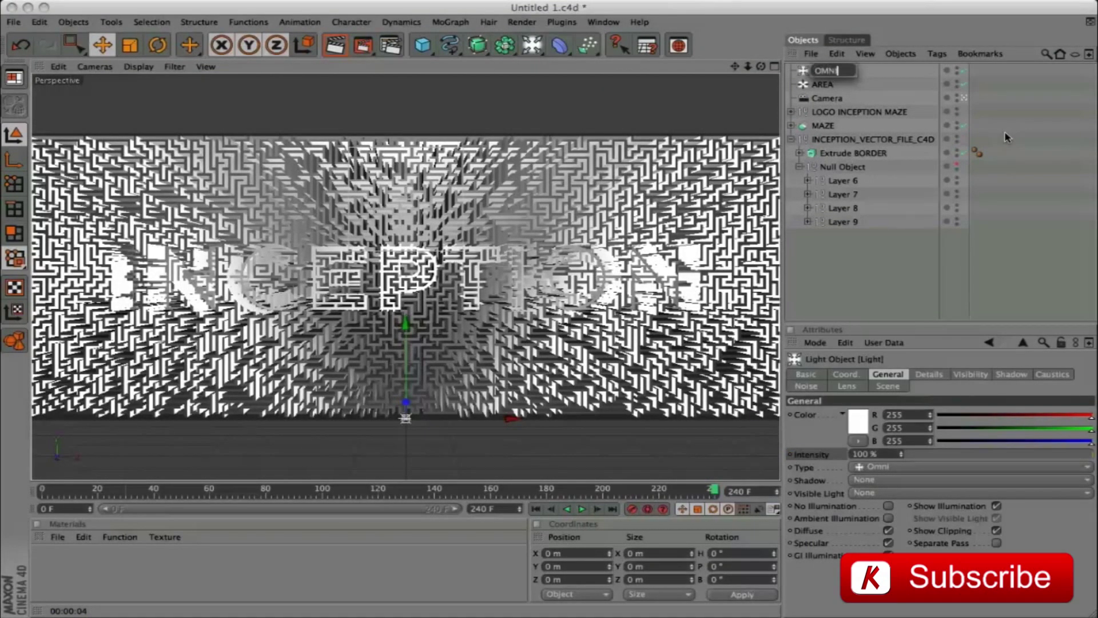
pyautogui.press('Return')
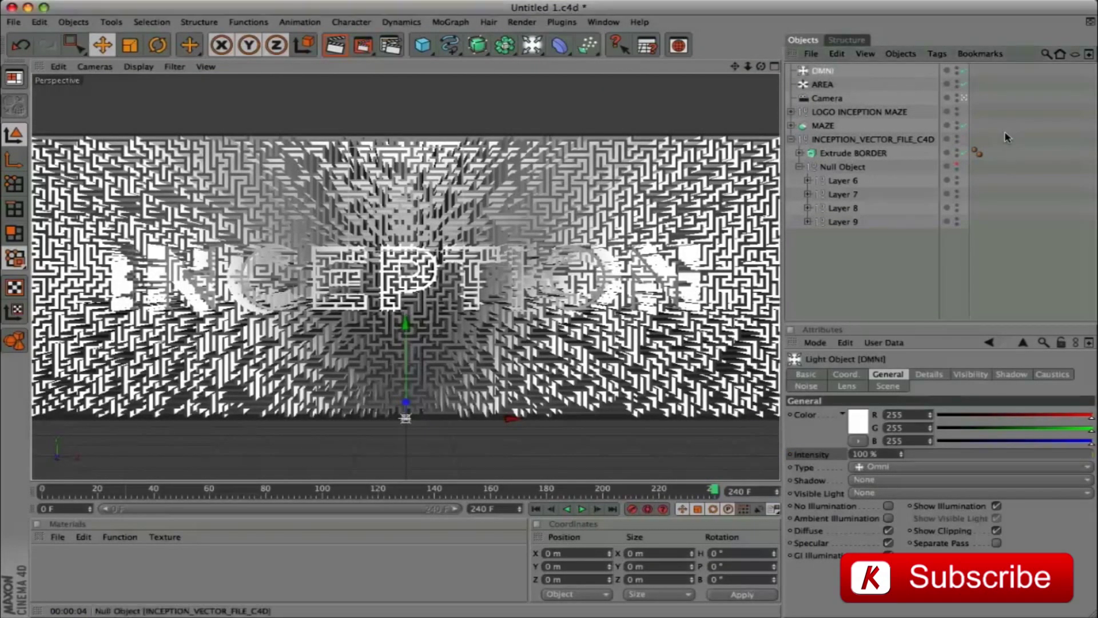
pyautogui.click(873, 484)
pyautogui.click(885, 506)
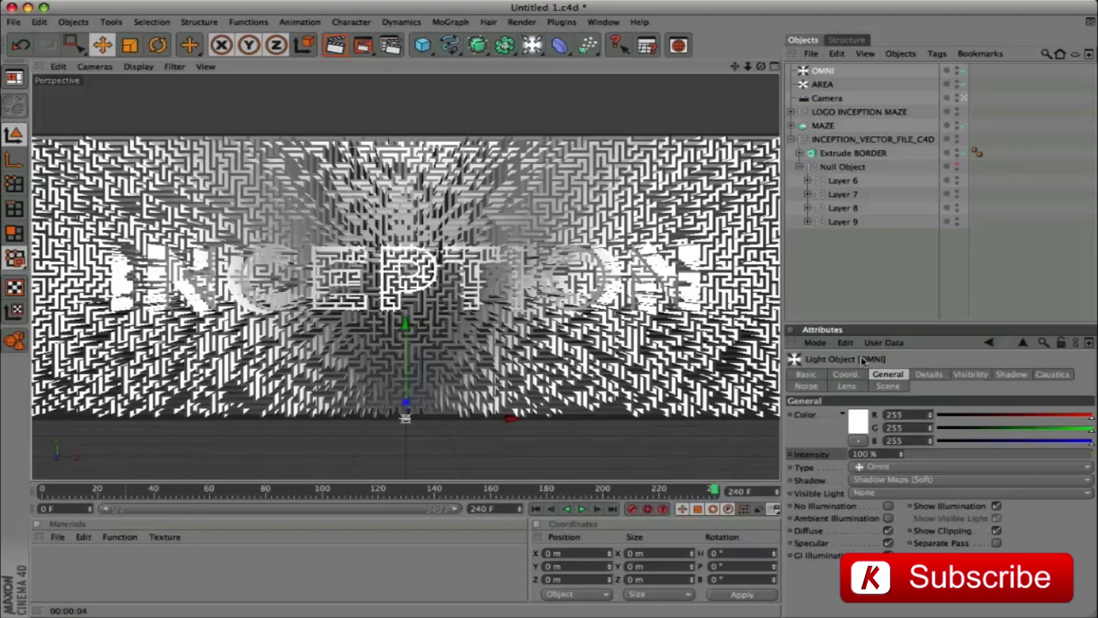
# Step: Position the OMNI light at Y 1042 m and Z -330 m
pyautogui.click(846, 375)
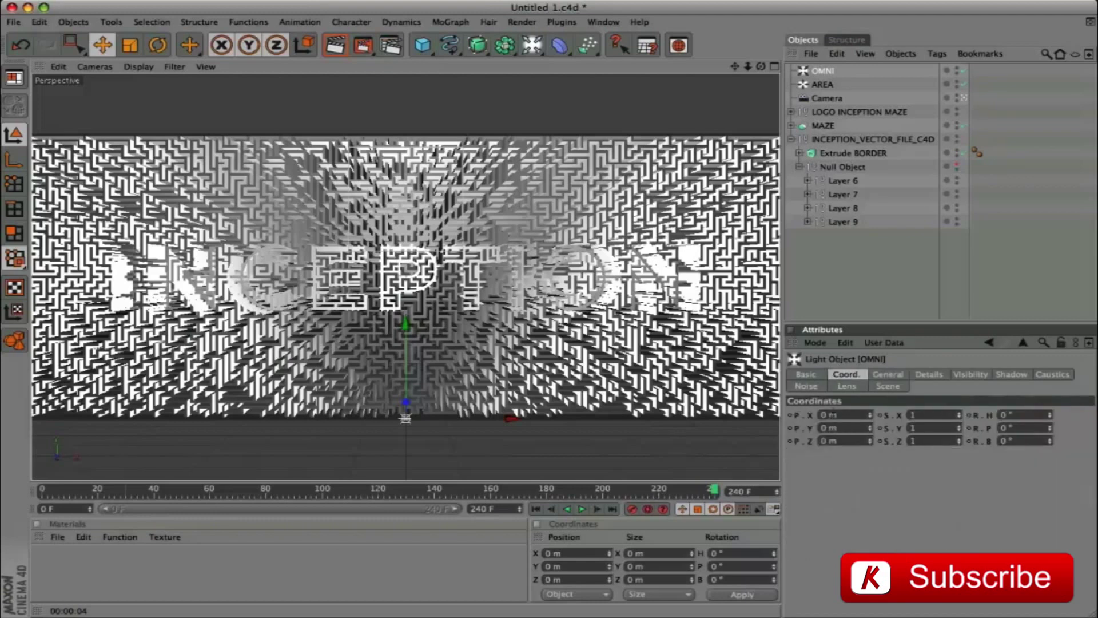
pyautogui.doubleClick(848, 426)
pyautogui.write('1042')
pyautogui.press('Tab')
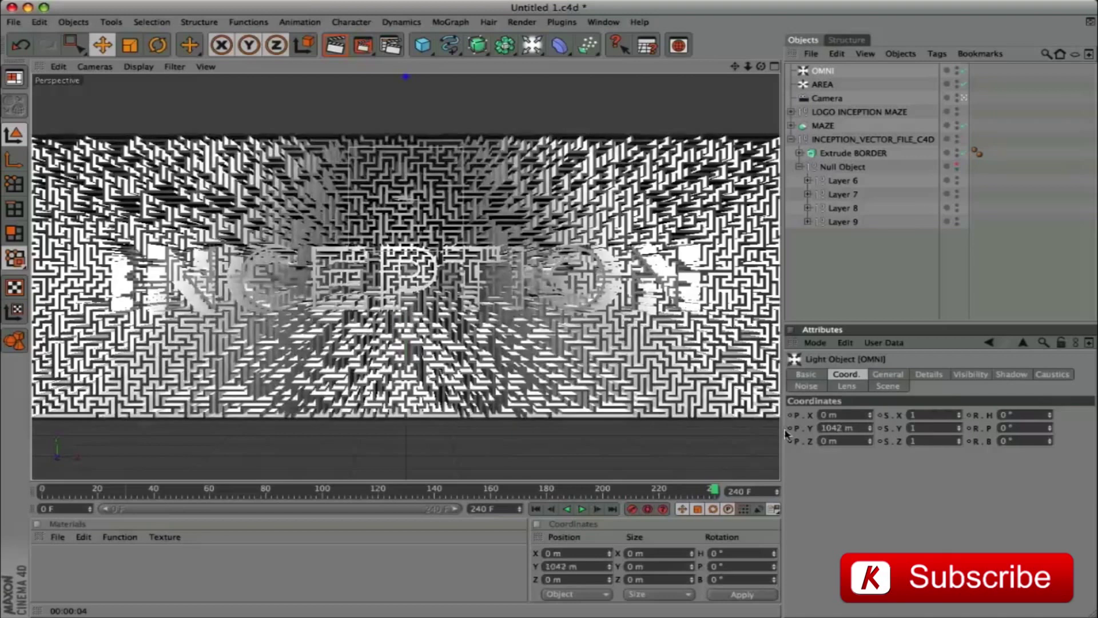
pyautogui.write('--330')
pyautogui.press('Return')
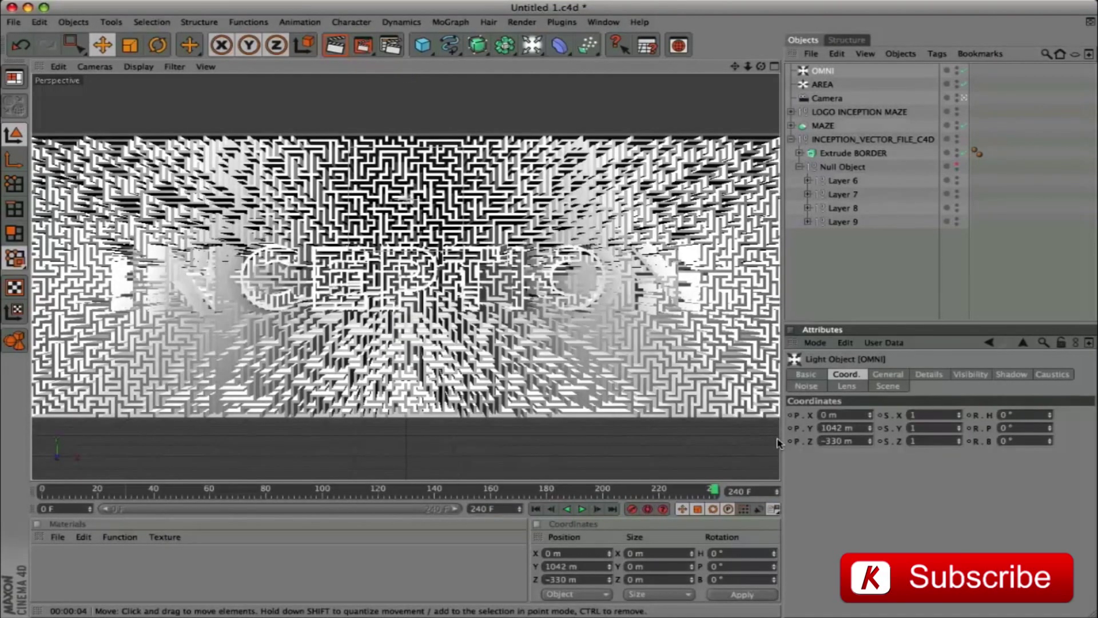
# Step: Set the OMNI light's intensity to 75% and render a preview of the view
pyautogui.click(888, 374)
pyautogui.doubleClick(869, 453)
pyautogui.write('75')
pyautogui.press('Return')
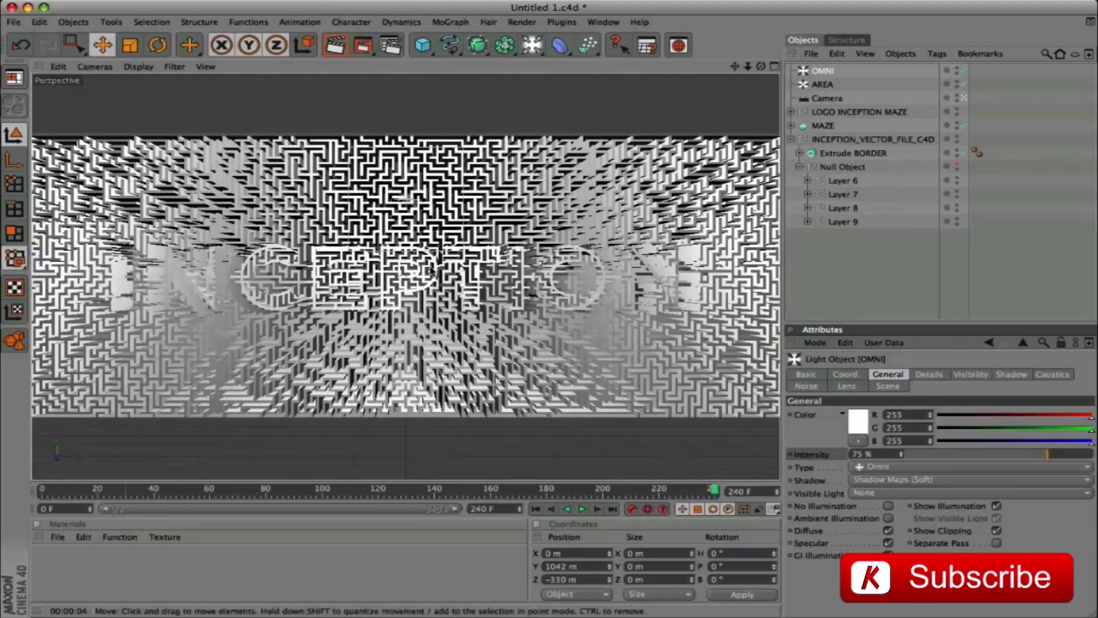
pyautogui.press('super+r')
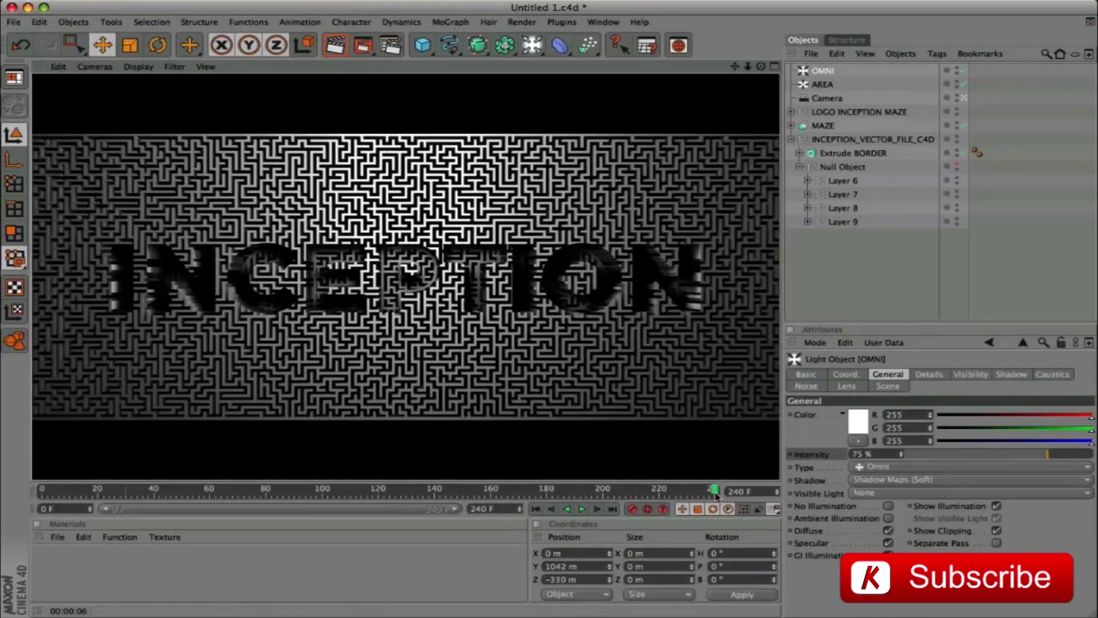
# Step: Set the OMNI light's intensity to 0% at frame 120 and keyframe it
pyautogui.moveTo(714, 492); pyautogui.dragTo(378, 501)
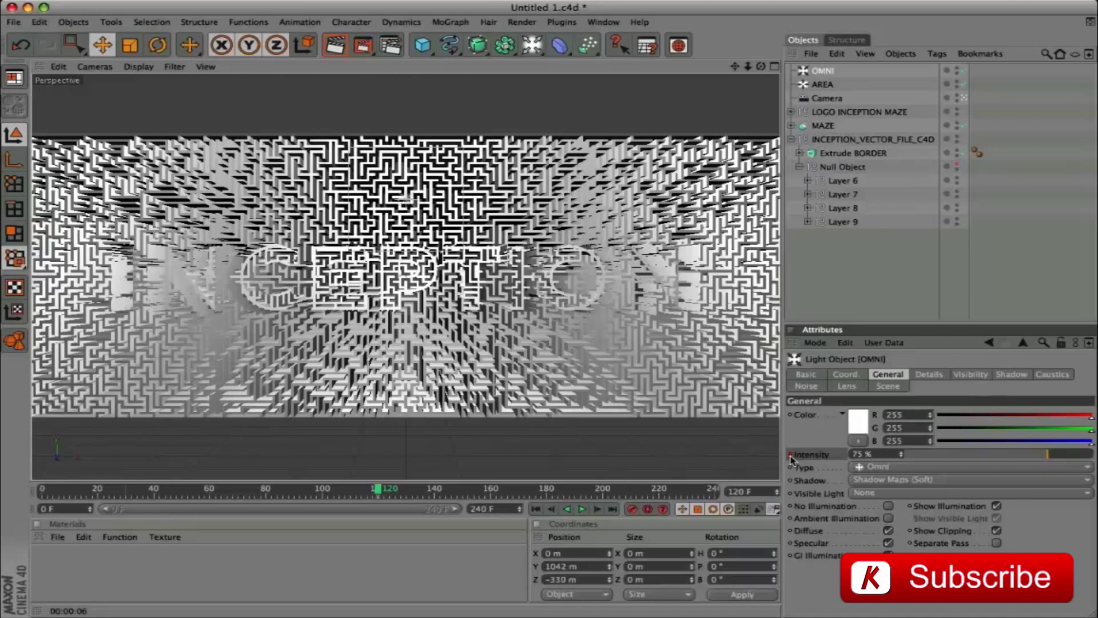
pyautogui.click(887, 455)
pyautogui.write('0')
pyautogui.press('Return')
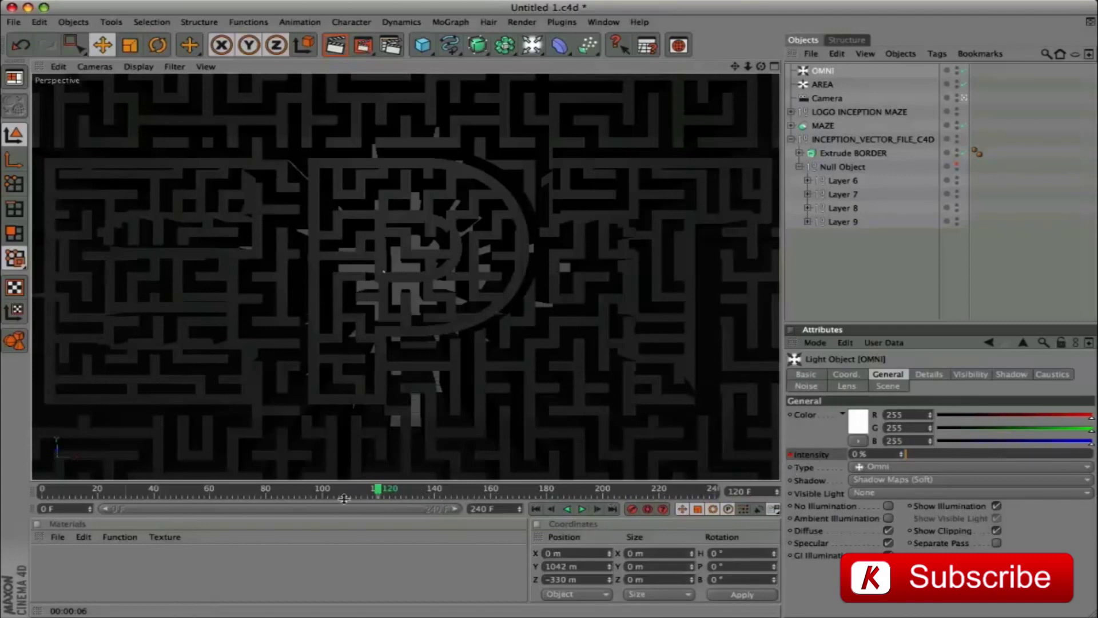
# Step: Set the OMNI light's intensity to 75% at frame 150, keyframe it, and render a preview
pyautogui.click(383, 491)
pyautogui.moveTo(384, 491); pyautogui.dragTo(464, 503)
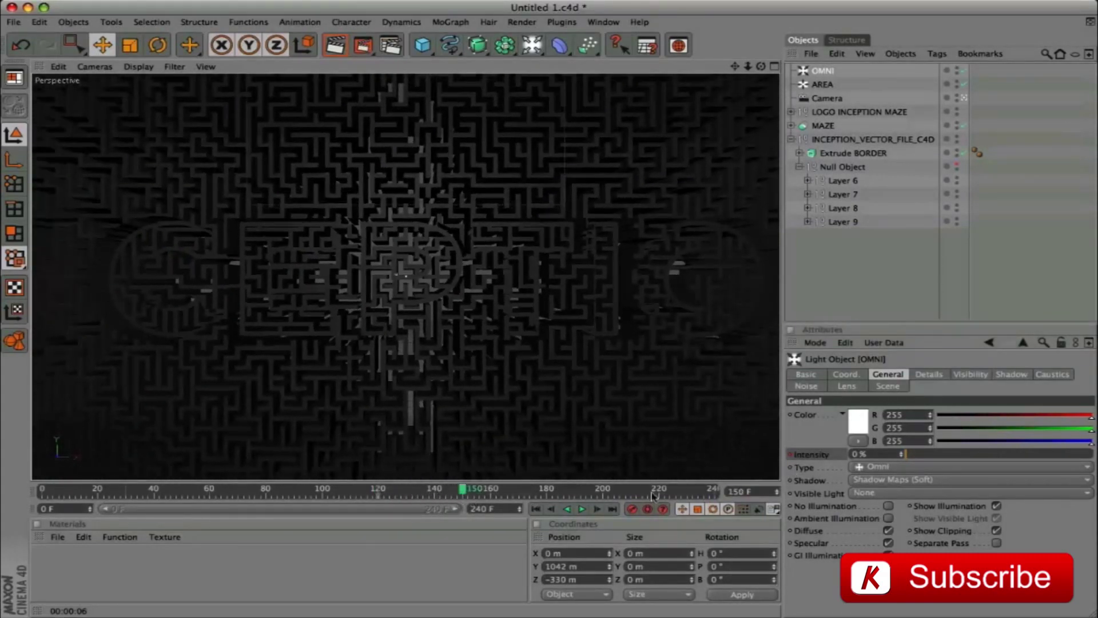
pyautogui.click(881, 454)
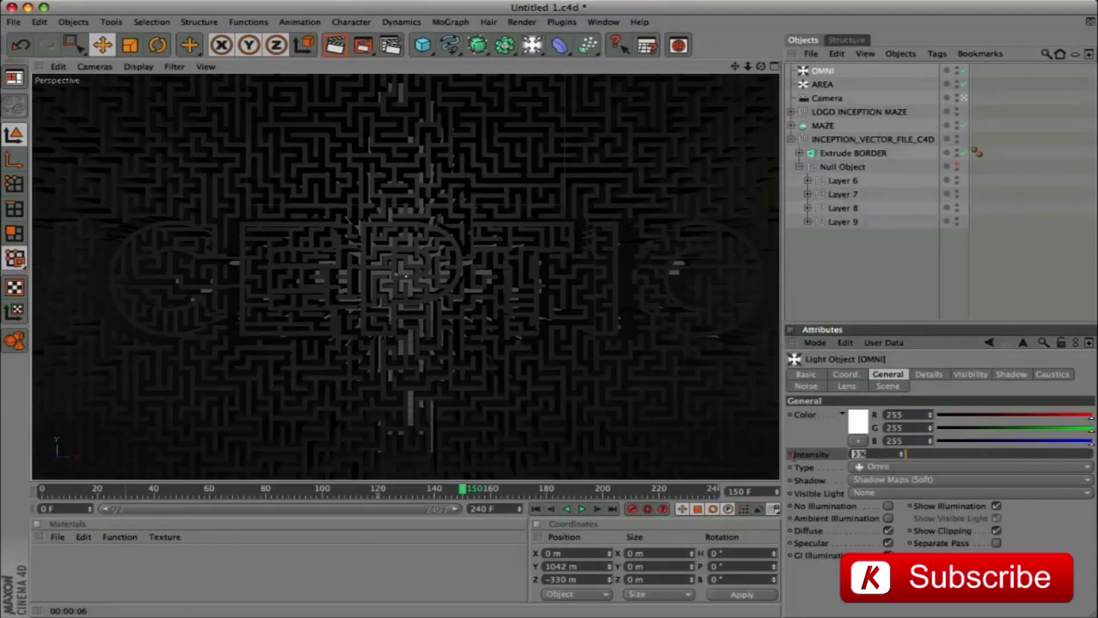
pyautogui.press('Return')
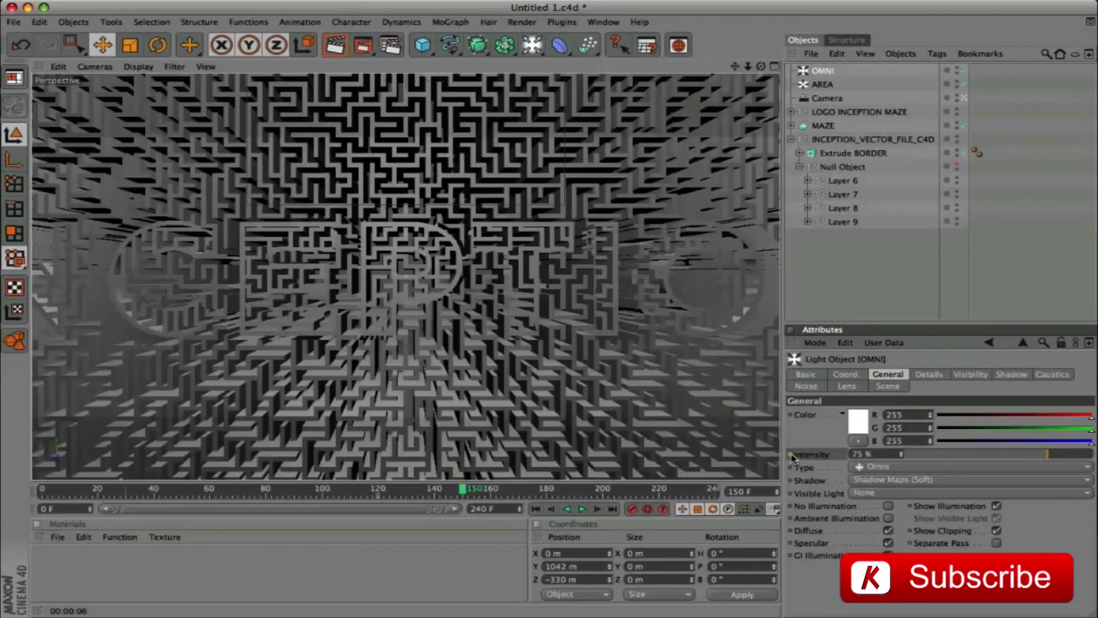
pyautogui.press('super+r')
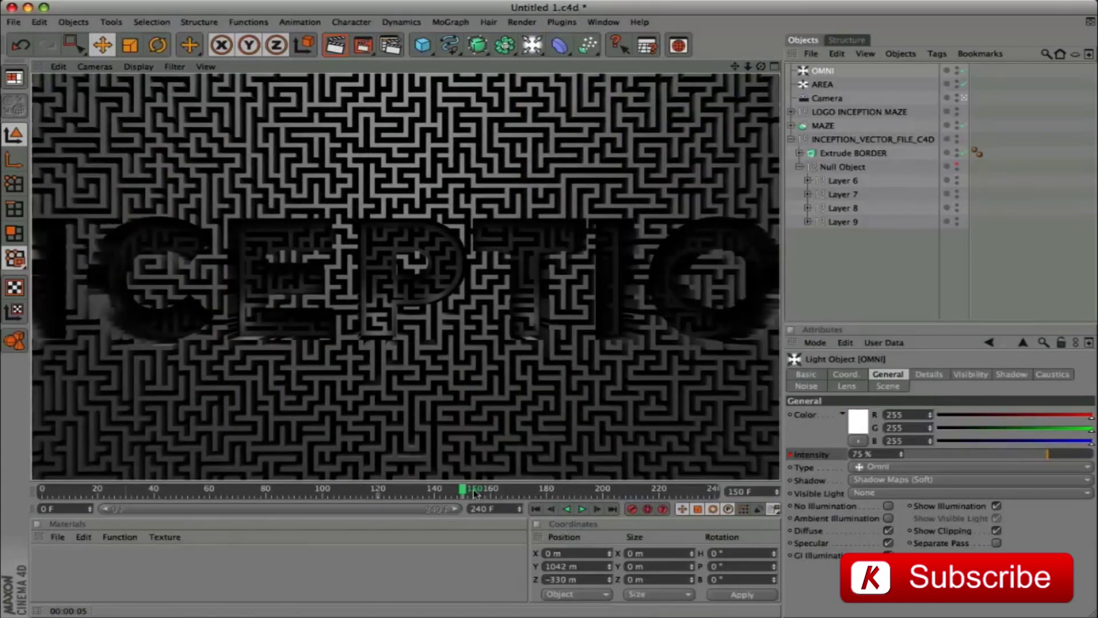
# Step: Set the OMNI light's intensity to 85% at frame 180 and keyframe it
pyautogui.moveTo(465, 491); pyautogui.dragTo(524, 491)
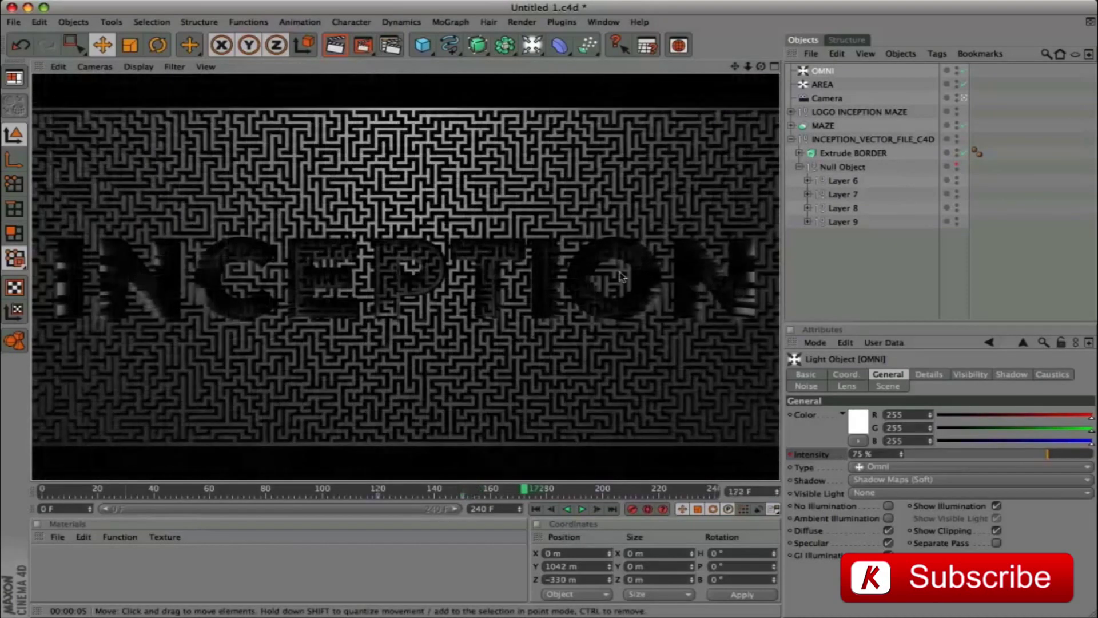
pyautogui.moveTo(524, 490); pyautogui.dragTo(546, 493)
pyautogui.click(546, 493)
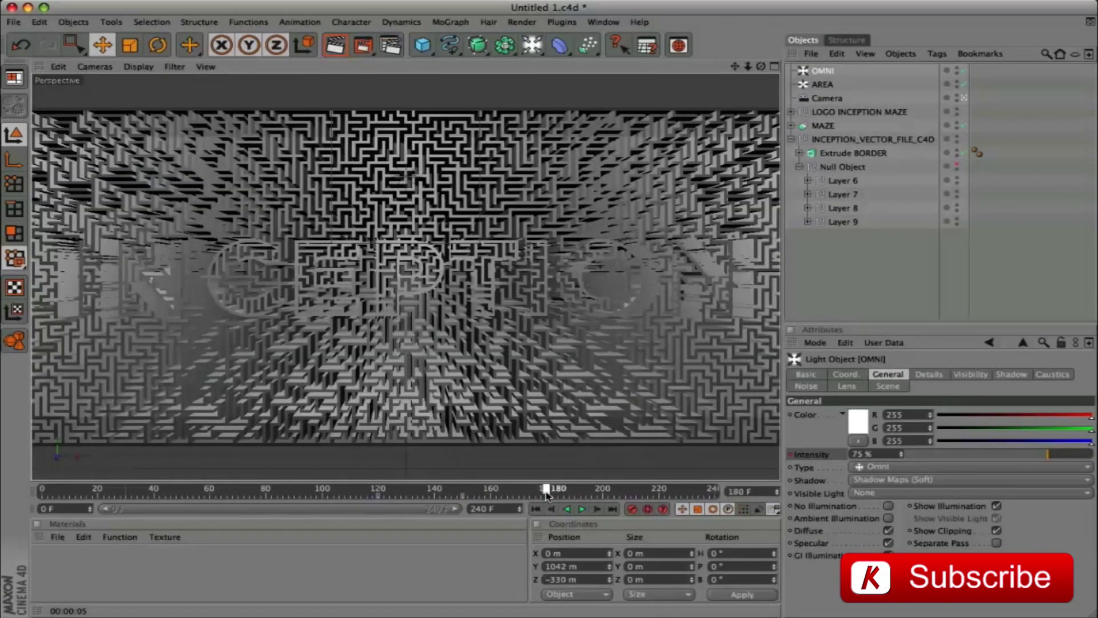
pyautogui.click(846, 456)
pyautogui.write('85')
pyautogui.press('Return')
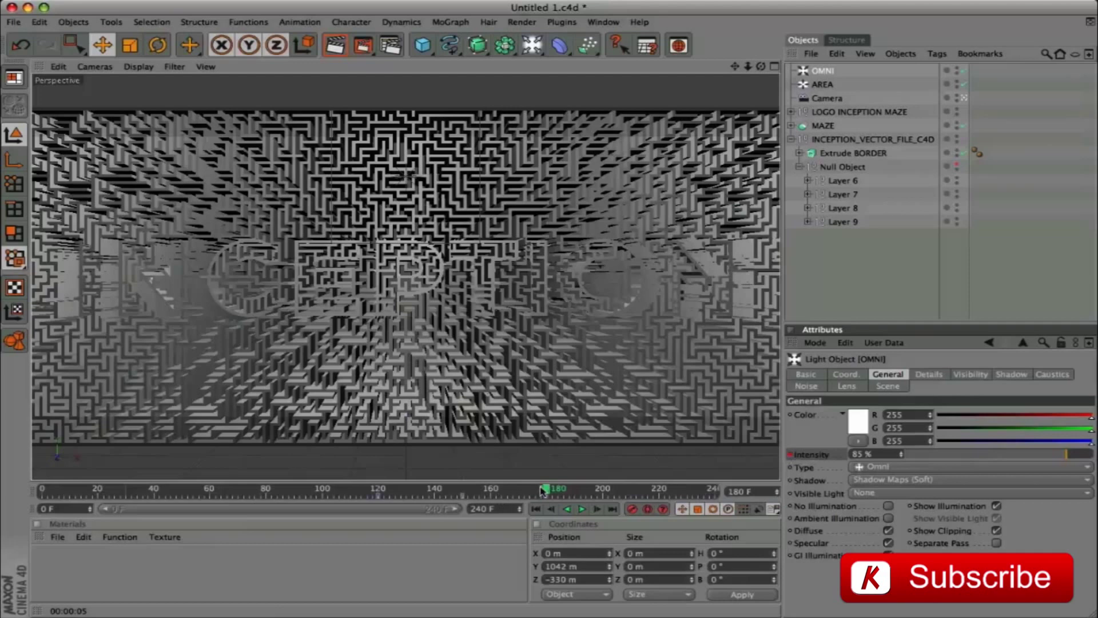
# Step: Set the OMNI light's intensity to 75% at frame 240 and keyframe it
pyautogui.moveTo(547, 490); pyautogui.dragTo(735, 496)
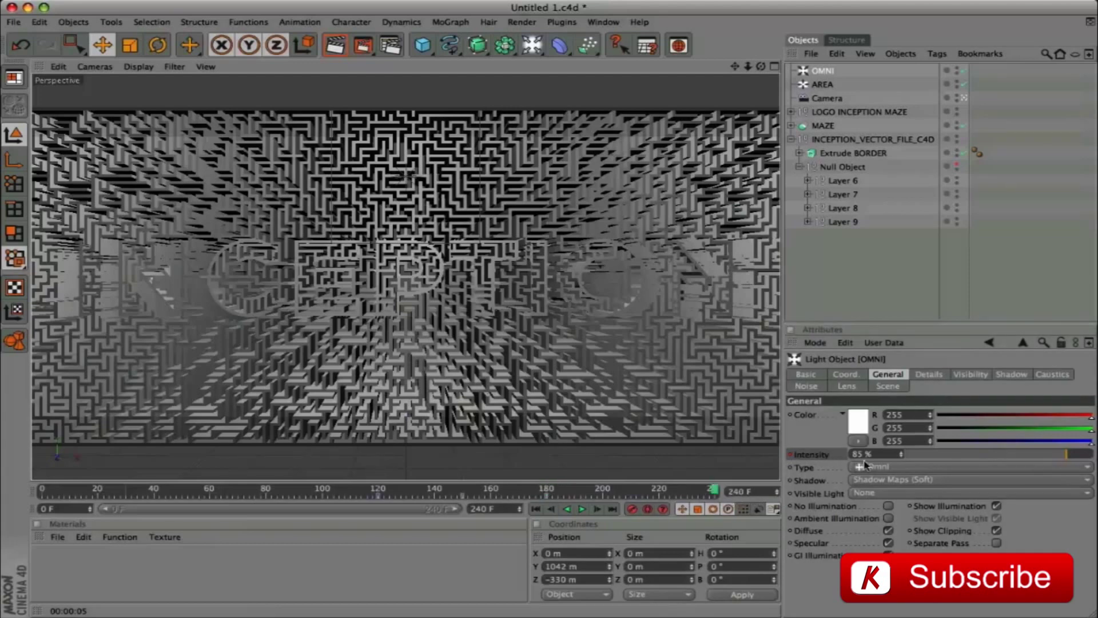
pyautogui.click(843, 454)
pyautogui.write('75')
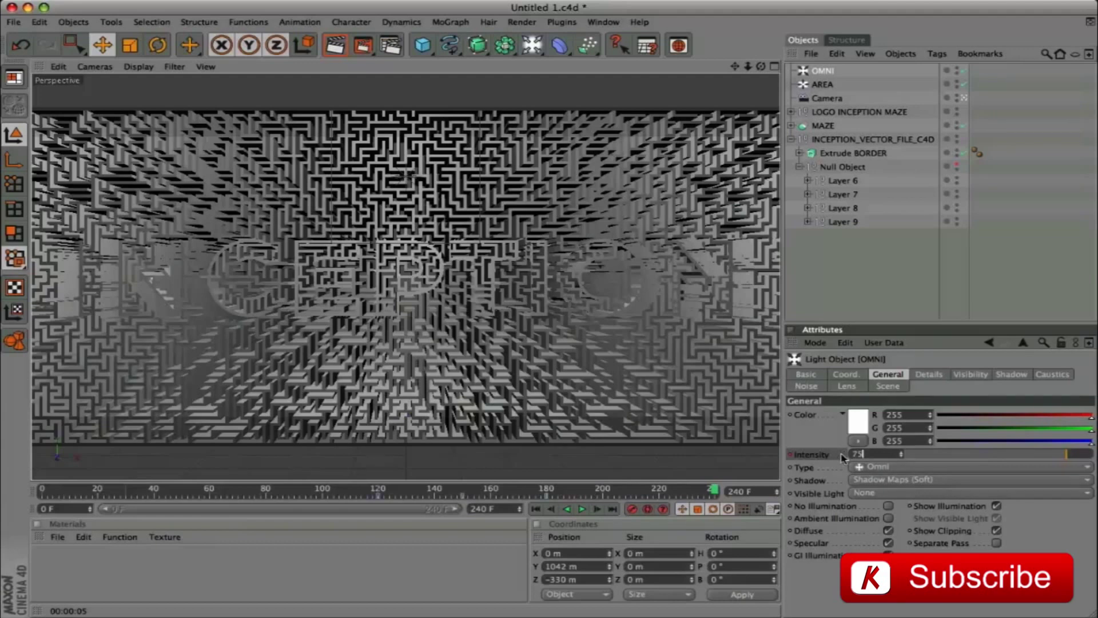
pyautogui.press('Return')
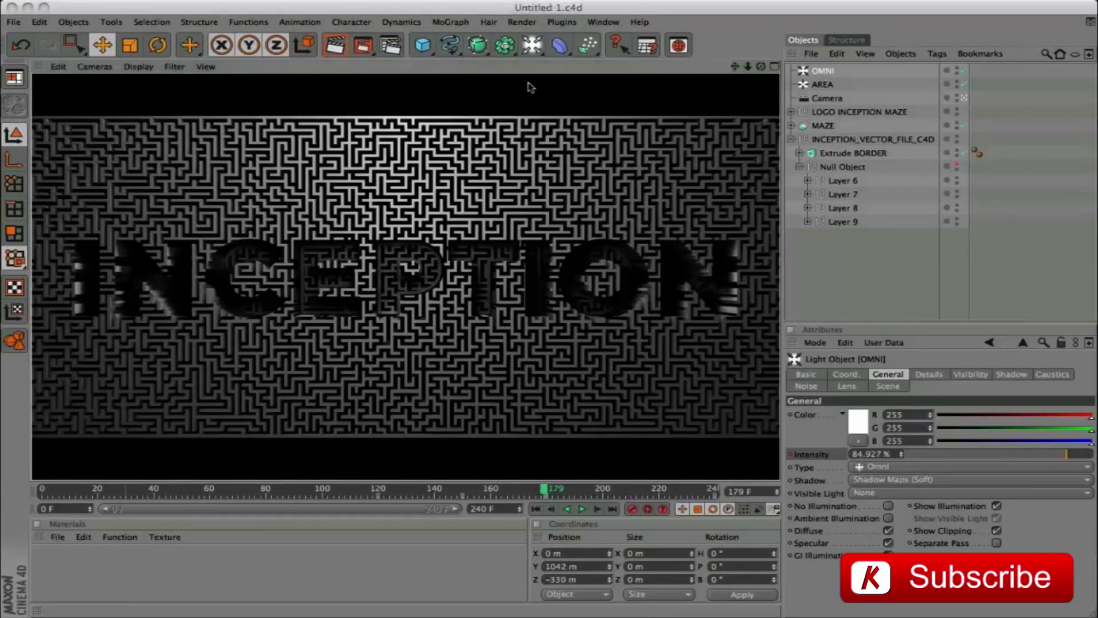
# Step: Add another light, change its type to Spot, and rename it SPOT
pyautogui.click(531, 46)
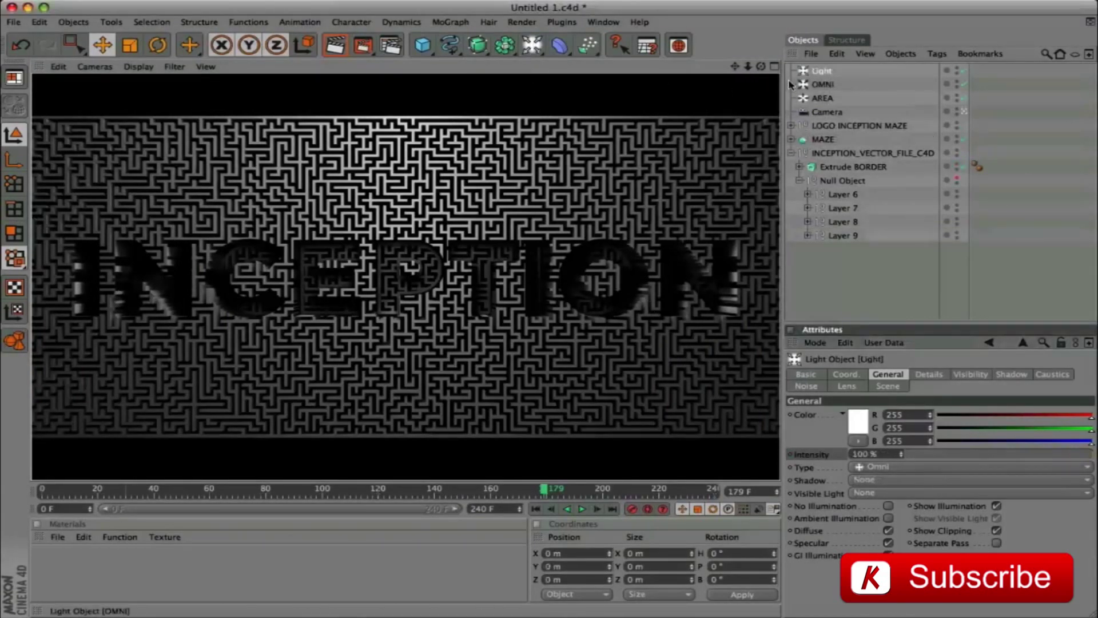
pyautogui.click(878, 468)
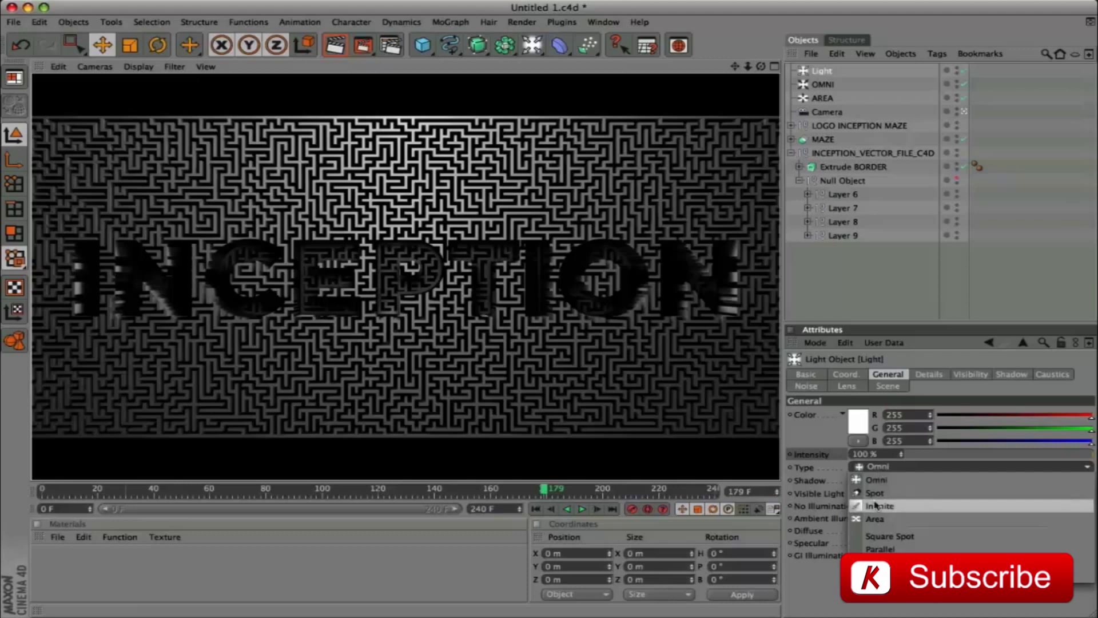
pyautogui.click(874, 492)
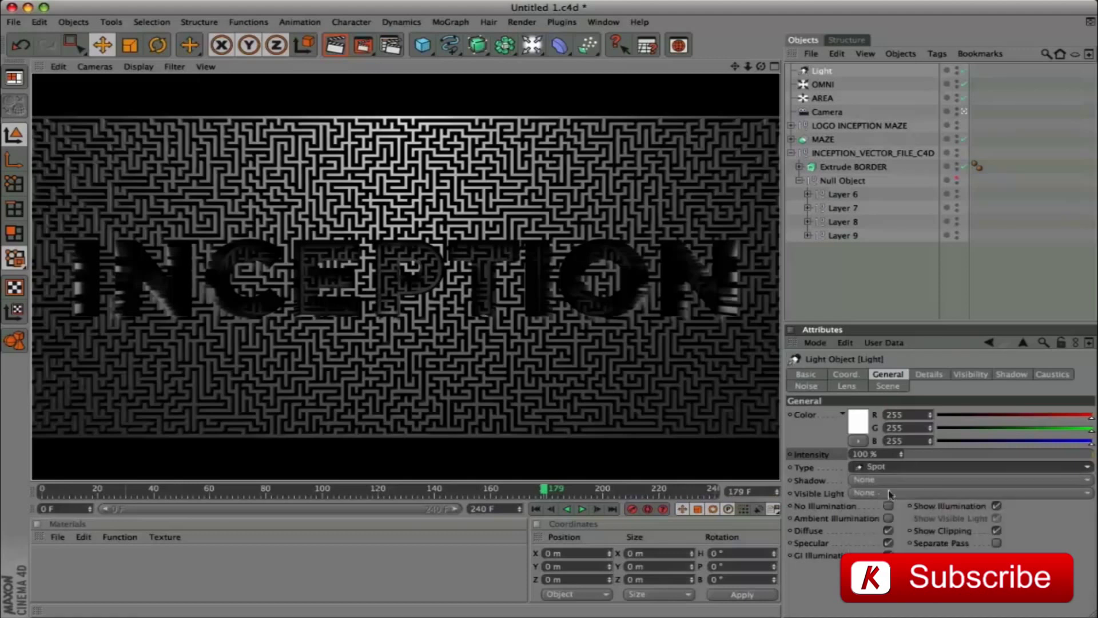
pyautogui.click(822, 75)
pyautogui.write('SPOT')
pyautogui.press('Return')
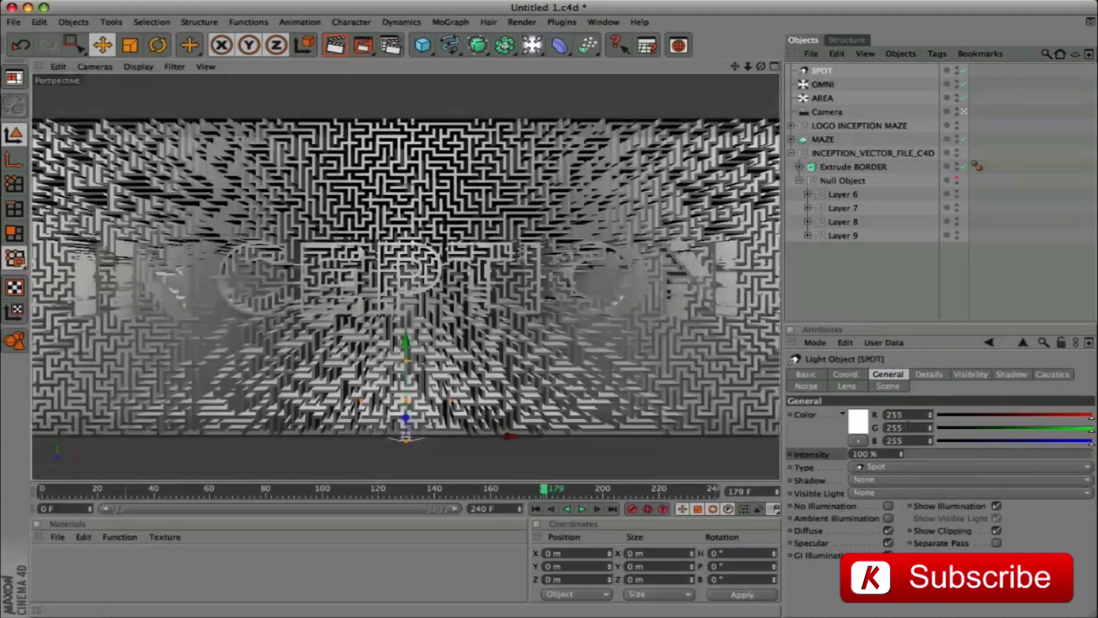
# Step: Give the SPOT light a warm colour with G 240 and B 203, and set its intensity to 40%
pyautogui.write('240')
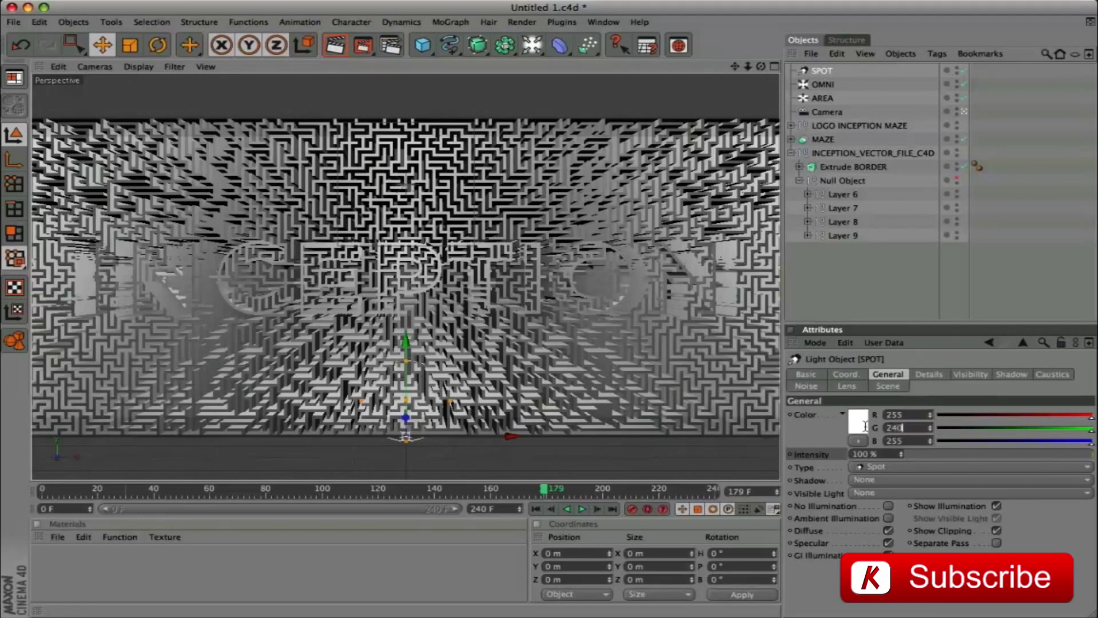
pyautogui.press('Tab')
pyautogui.write('2')
pyautogui.moveTo(879, 454); pyautogui.dragTo(813, 455)
pyautogui.write('40')
pyautogui.press('Return')
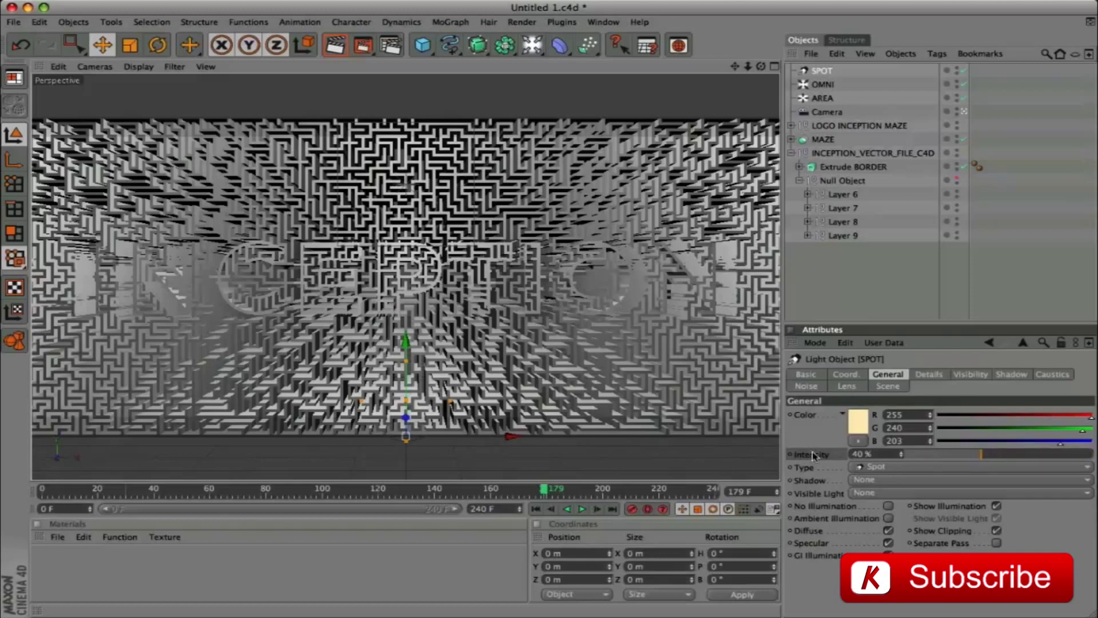
# Step: Position the SPOT light at X 298 m, Y 395 m, Z -1280 m and set its heading rotation to 12°
pyautogui.click(845, 375)
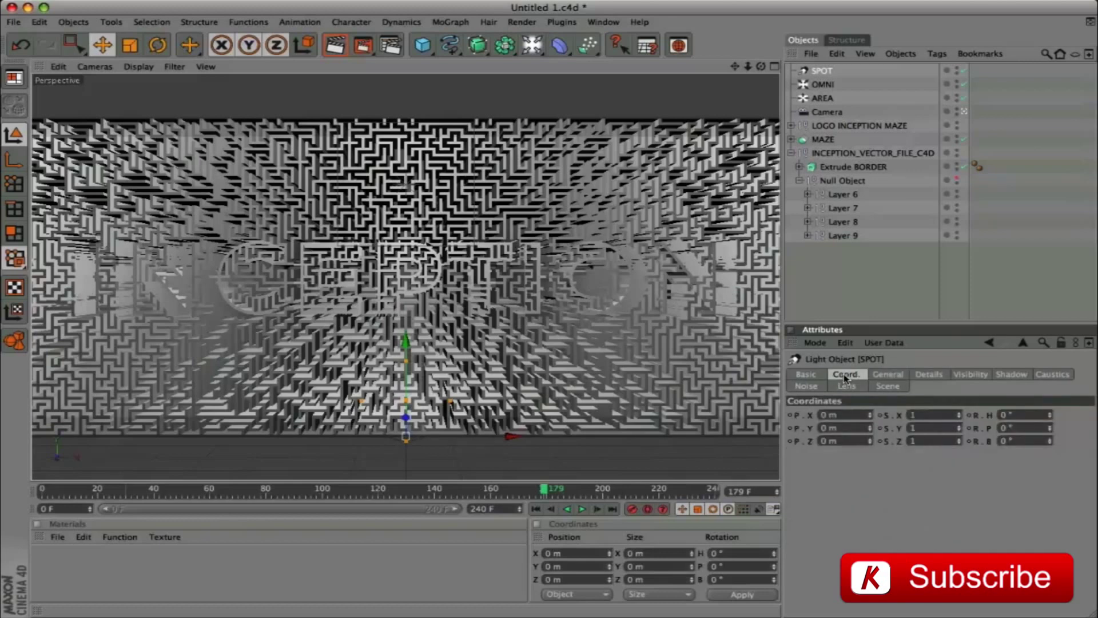
pyautogui.click(841, 415)
pyautogui.write('25')
pyautogui.press('Tab')
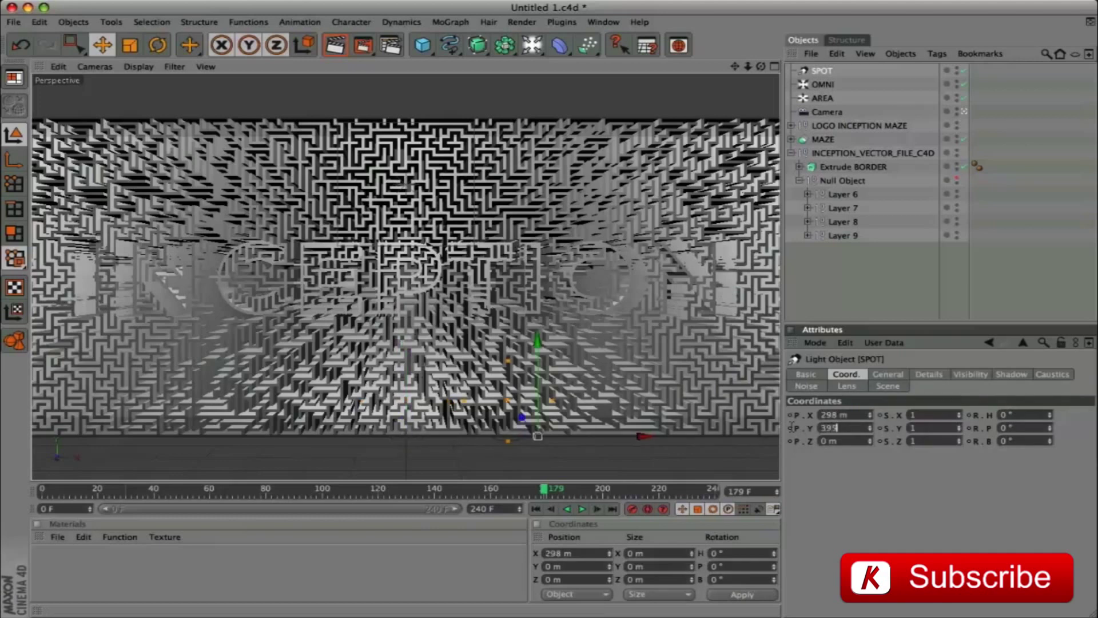
pyautogui.press('Tab')
pyautogui.write('5')
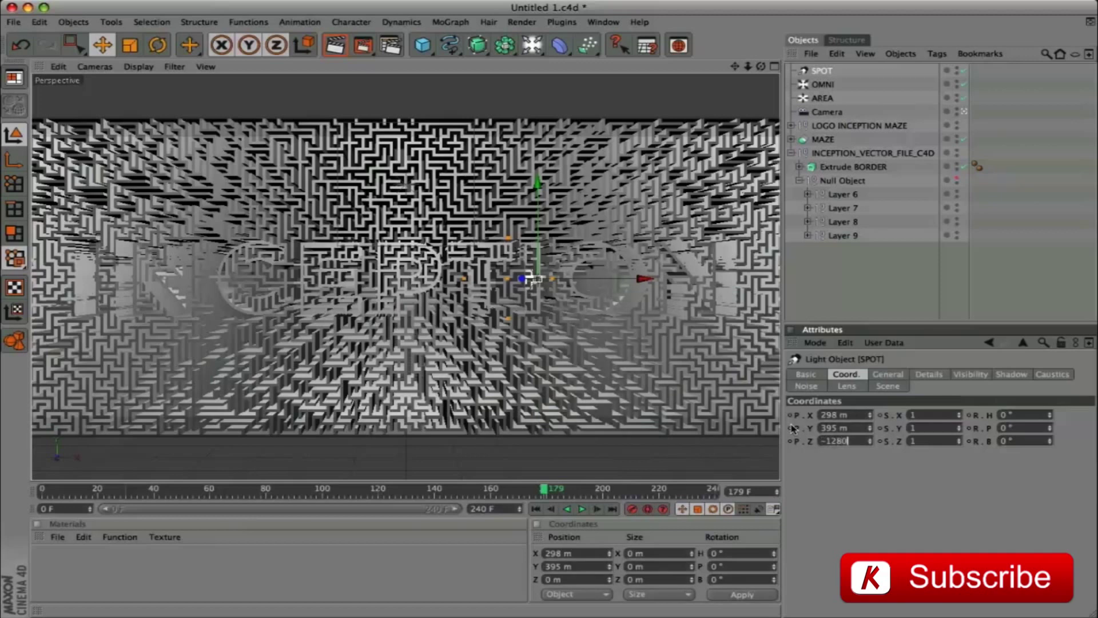
pyautogui.write('1280')
pyautogui.press('Tab')
pyautogui.press('Tab')
pyautogui.press('Tab')
pyautogui.press('Tab')
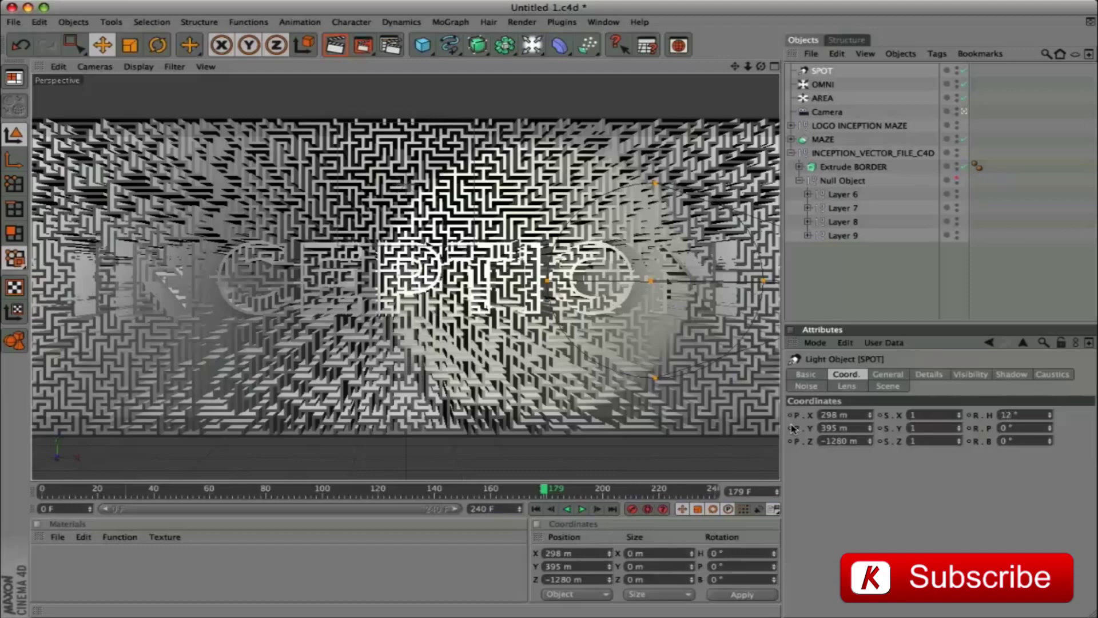
pyautogui.write('12')
pyautogui.press('Return')
# Step: Keyframe the SPOT light's position, rotation and intensity at frame 120, and set its shadow to Shadow Maps (Soft)
pyautogui.moveTo(543, 490); pyautogui.dragTo(379, 505)
pyautogui.keyDown('ctrl'); pyautogui.click(790, 440); pyautogui.keyUp('ctrl')
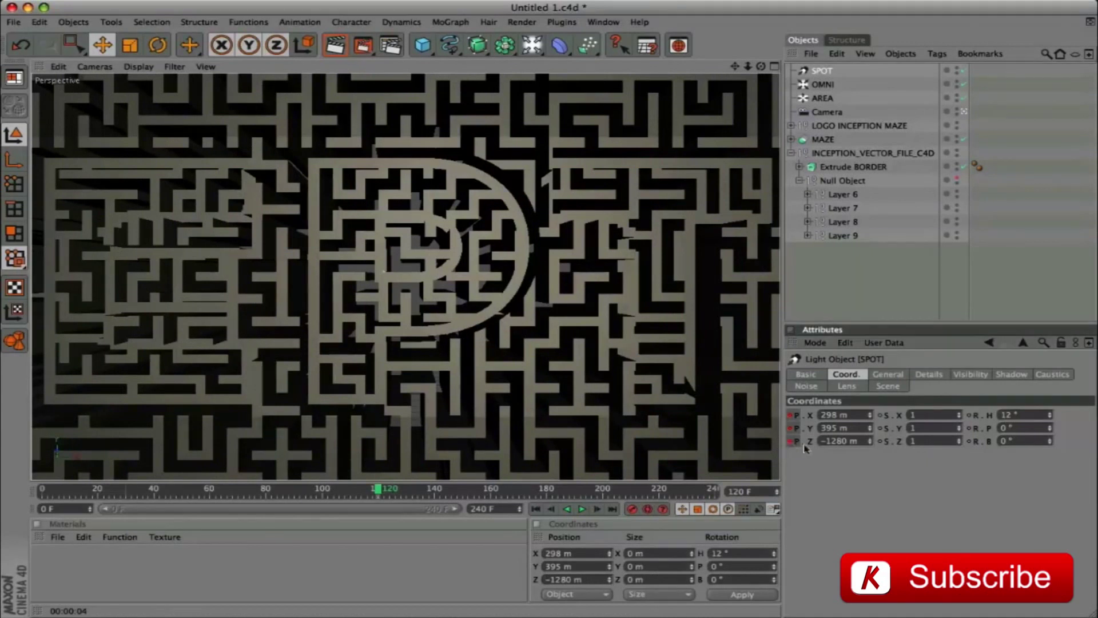
pyautogui.keyDown('ctrl'); pyautogui.click(971, 441); pyautogui.keyUp('ctrl')
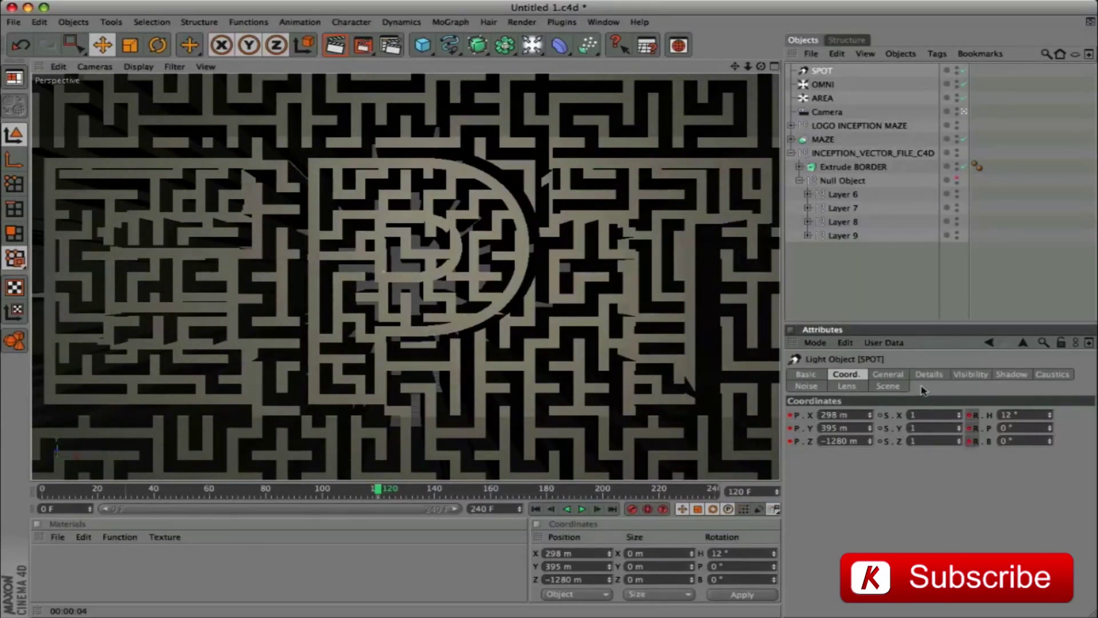
pyautogui.click(895, 379)
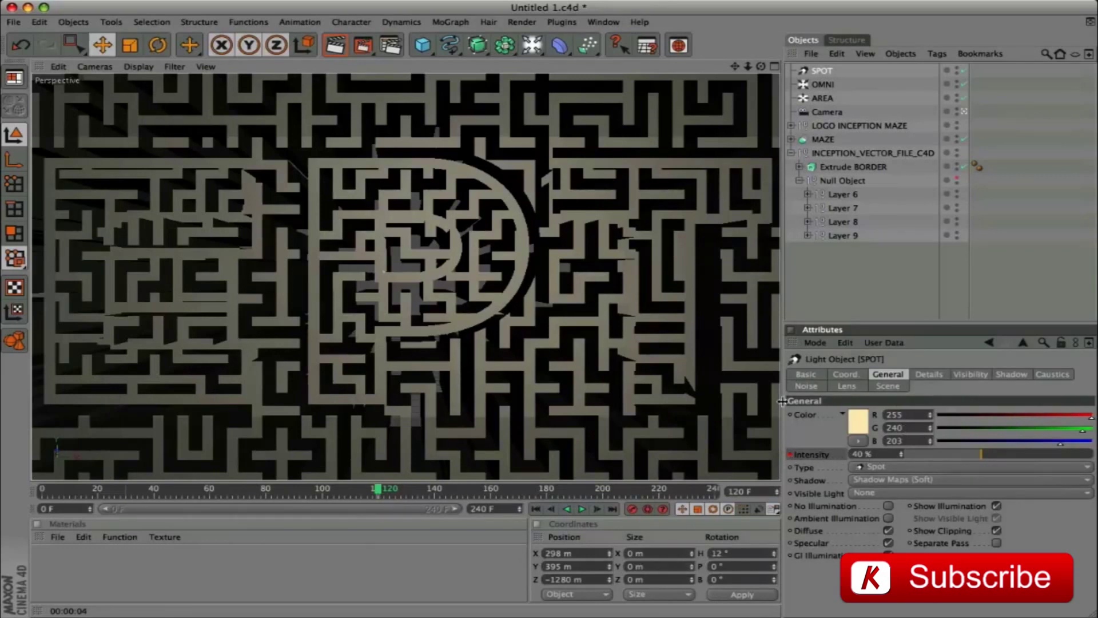
# Step: At frame 0, position the SPOT light at X -388 m, Y 1169 m, Z -928 m
pyautogui.moveTo(379, 491); pyautogui.dragTo(41, 489)
pyautogui.click(845, 375)
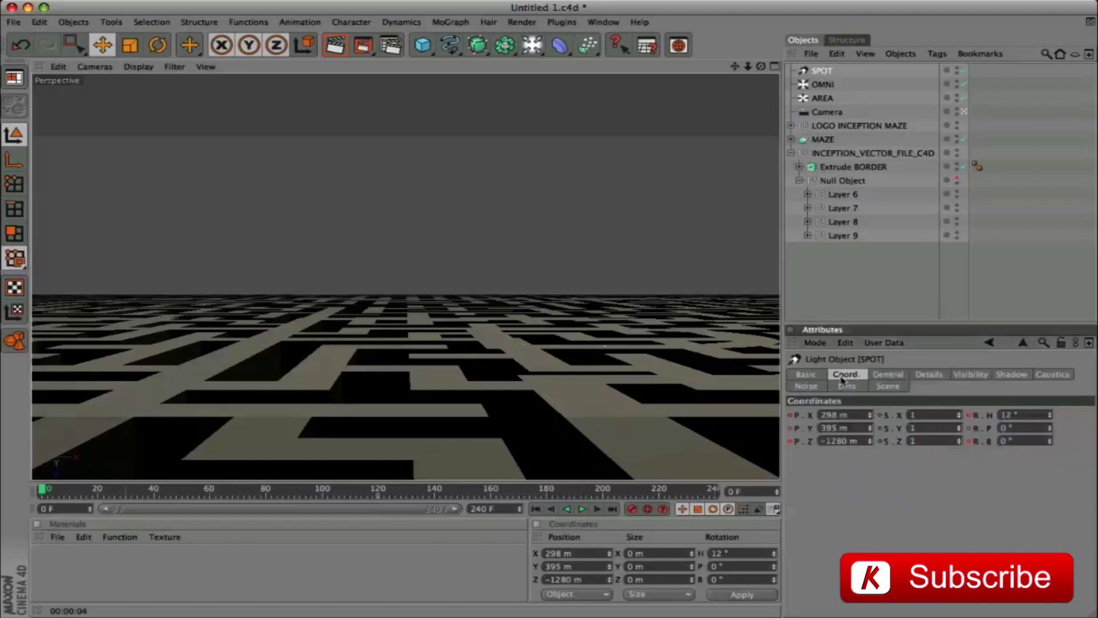
pyautogui.click(860, 415)
pyautogui.write('-388')
pyautogui.press('Tab')
pyautogui.write('1169')
pyautogui.press('Tab')
pyautogui.write('-928')
# Step: Rotate the SPOT light to H -29°, P -36°, B 30° and keyframe its position and rotation at frame 0
pyautogui.press('Tab')
pyautogui.press('Tab')
pyautogui.press('Tab')
pyautogui.press('Tab')
pyautogui.write('-')
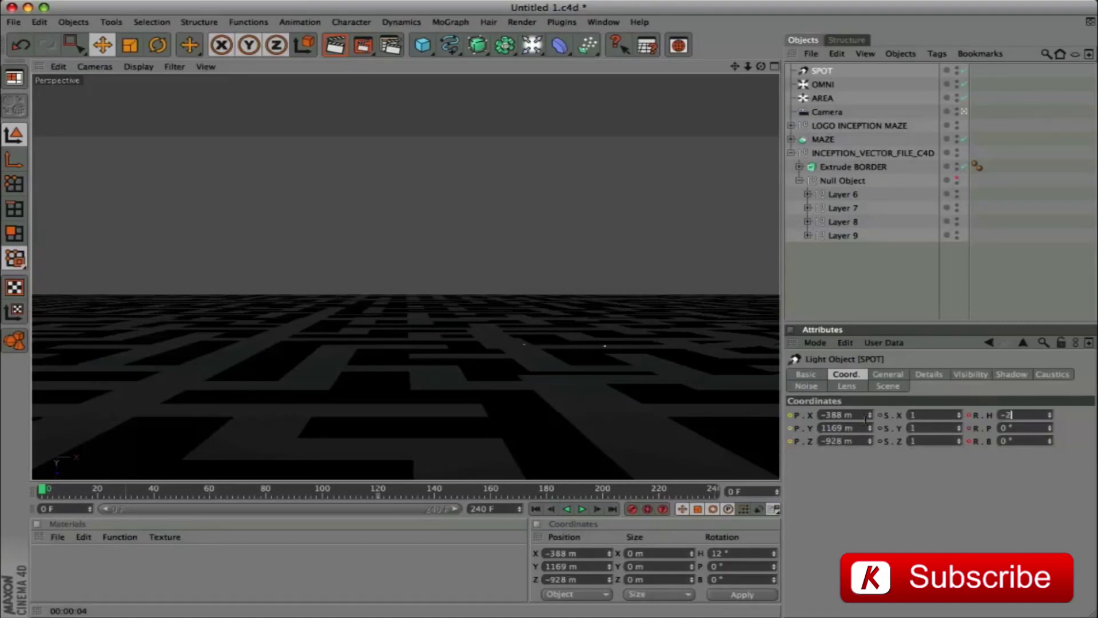
pyautogui.write('29')
pyautogui.press('Tab')
pyautogui.write('-36')
pyautogui.press('Tab')
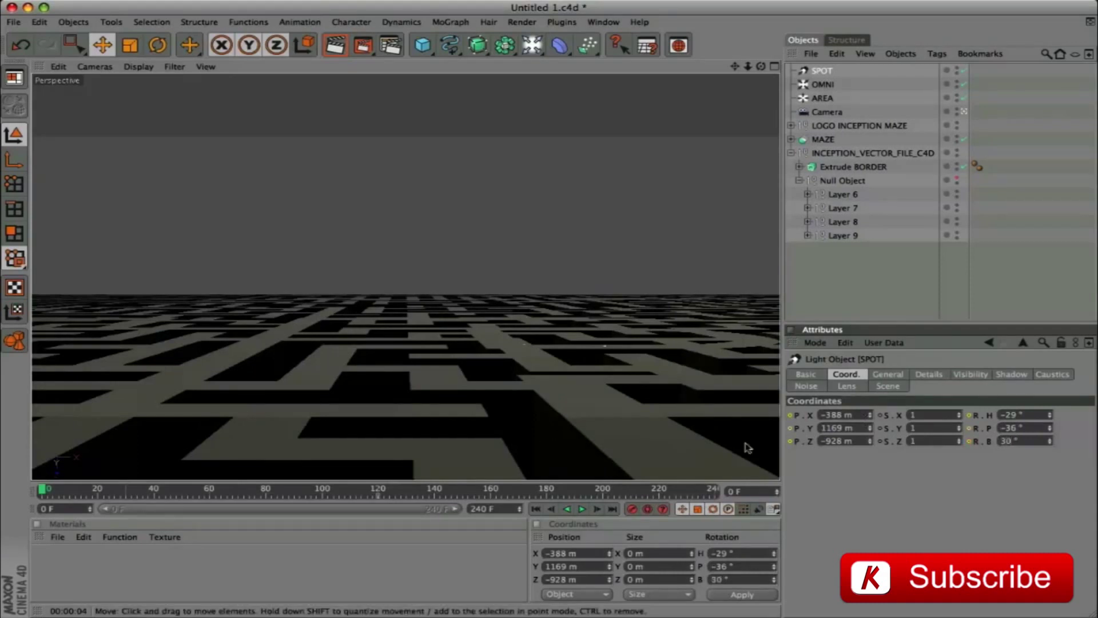
pyautogui.keyDown('ctrl'); pyautogui.click(791, 441); pyautogui.keyUp('ctrl')
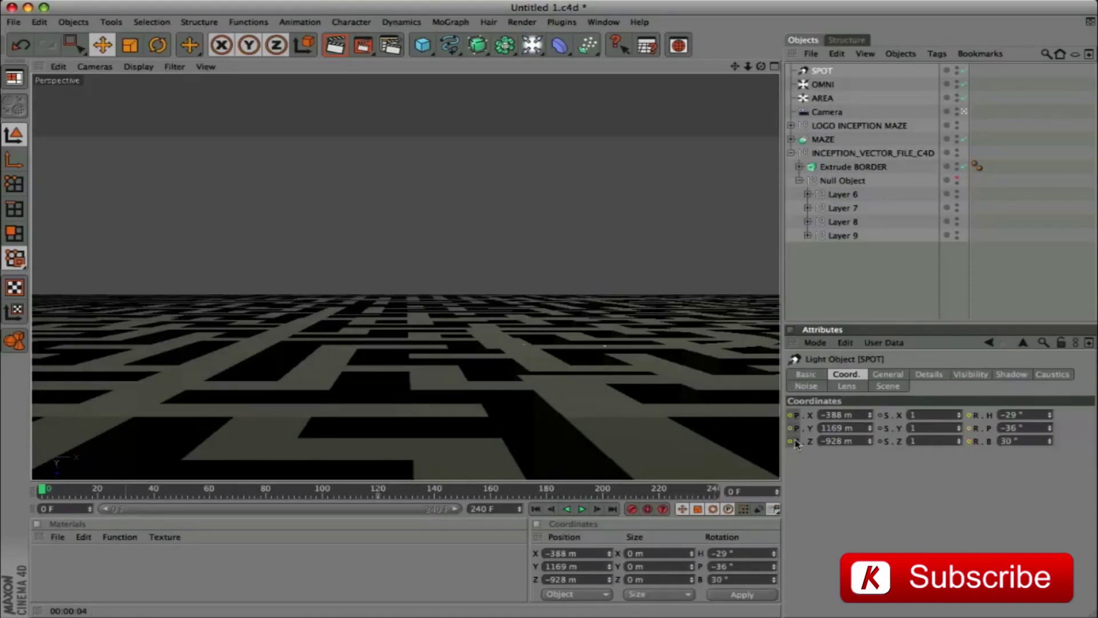
pyautogui.click(977, 448)
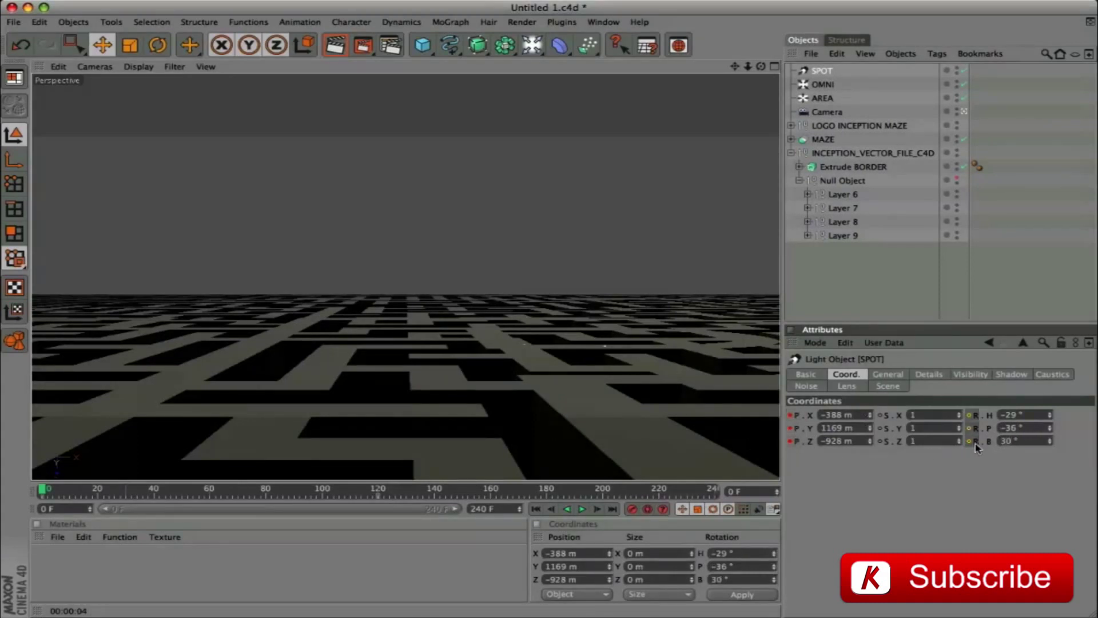
# Step: Set the SPOT light's intensity to 70% and keyframe its intensity and colour at frame 0
pyautogui.click(888, 374)
pyautogui.moveTo(881, 457); pyautogui.dragTo(827, 457)
pyautogui.write('70')
pyautogui.press('Return')
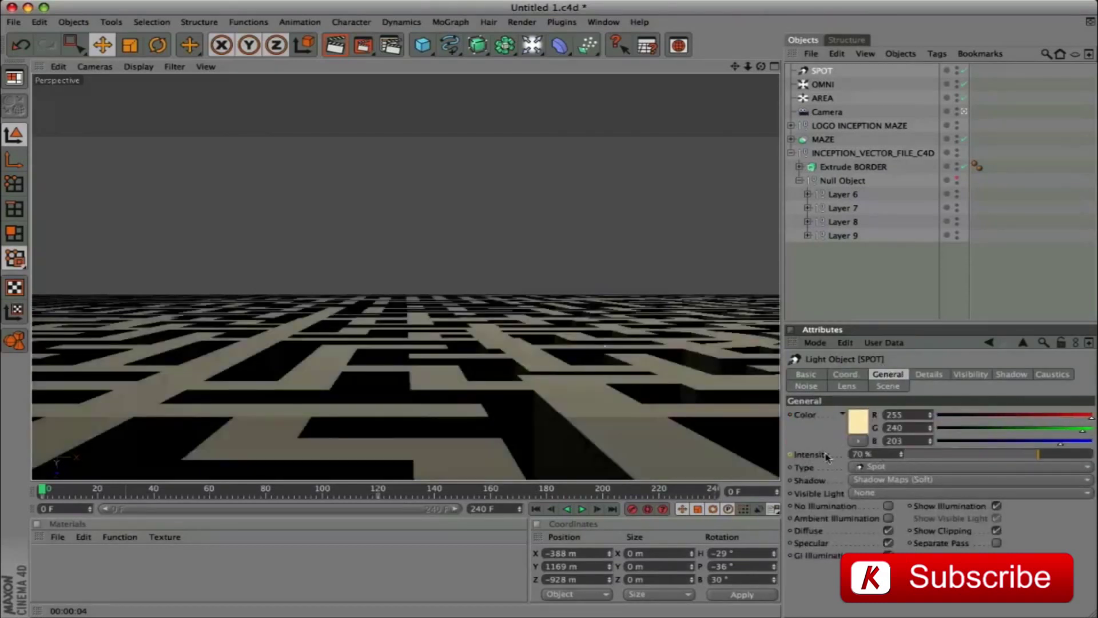
pyautogui.keyDown('ctrl'); pyautogui.click(791, 455); pyautogui.keyUp('ctrl')
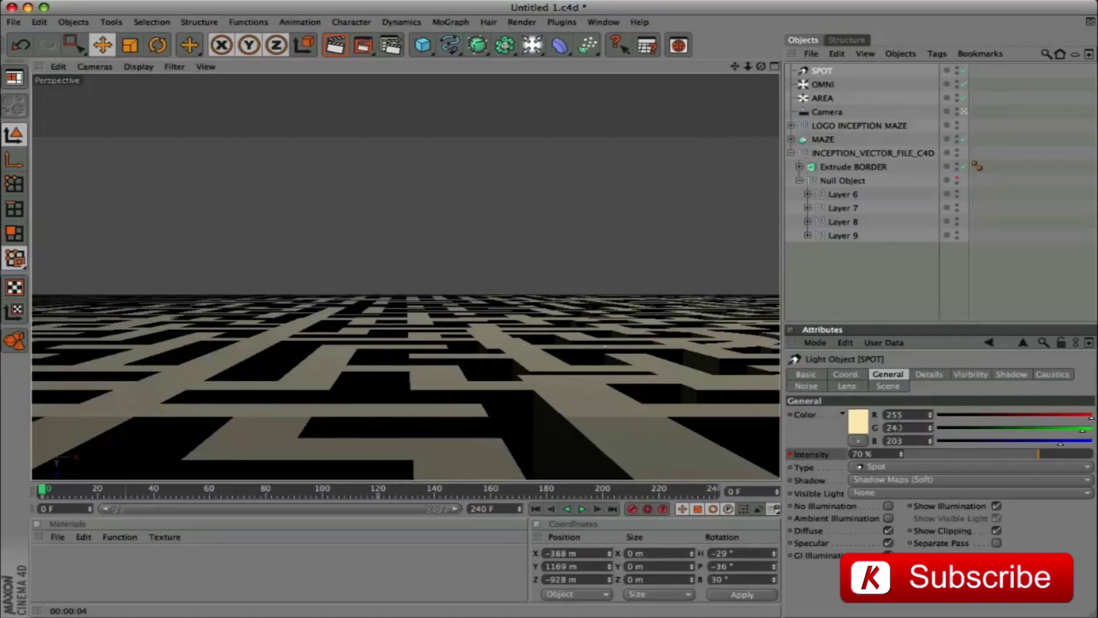
pyautogui.click(789, 415)
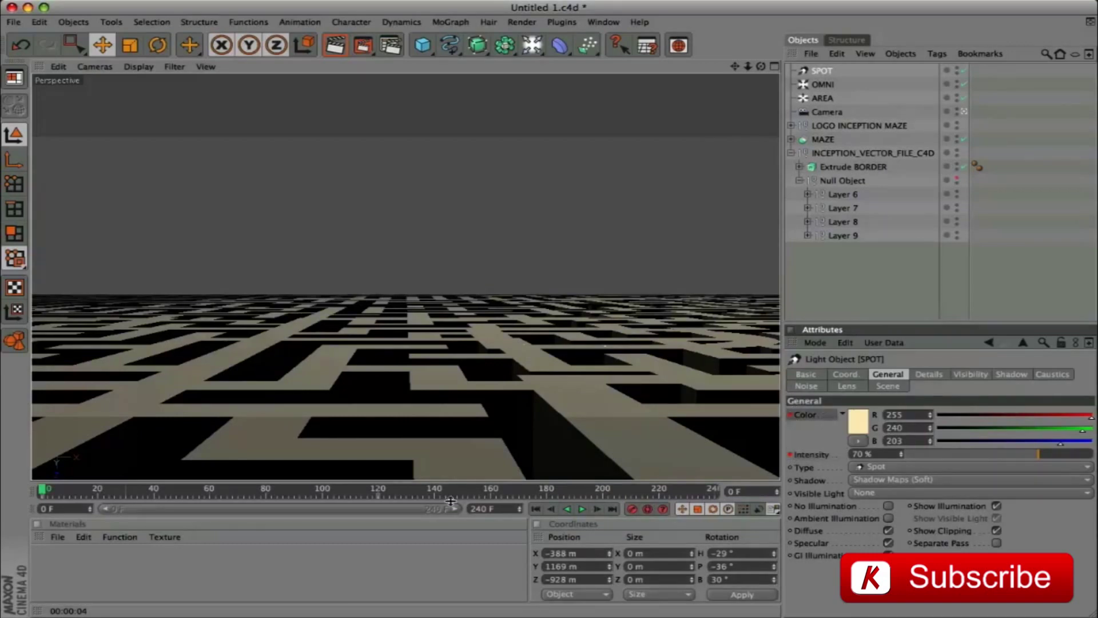
# Step: At frame 120, change the SPOT light's colour to white with G 255 and B 255 and keyframe it
pyautogui.moveTo(45, 495); pyautogui.dragTo(382, 508)
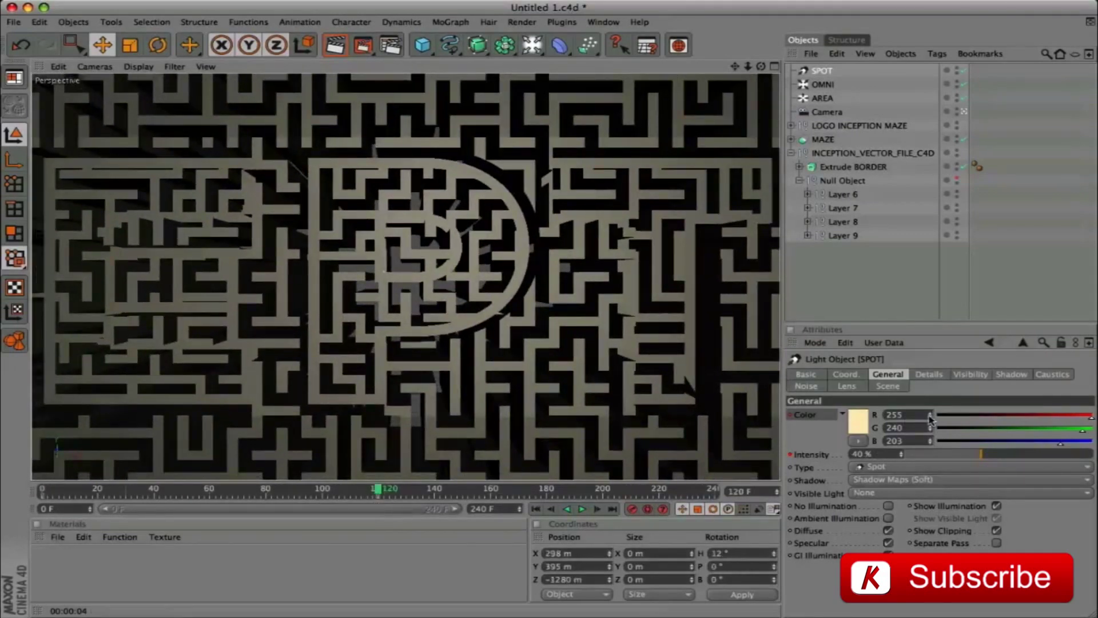
pyautogui.doubleClick(897, 428)
pyautogui.write('2')
pyautogui.press('Tab')
pyautogui.write('255')
pyautogui.press('Return')
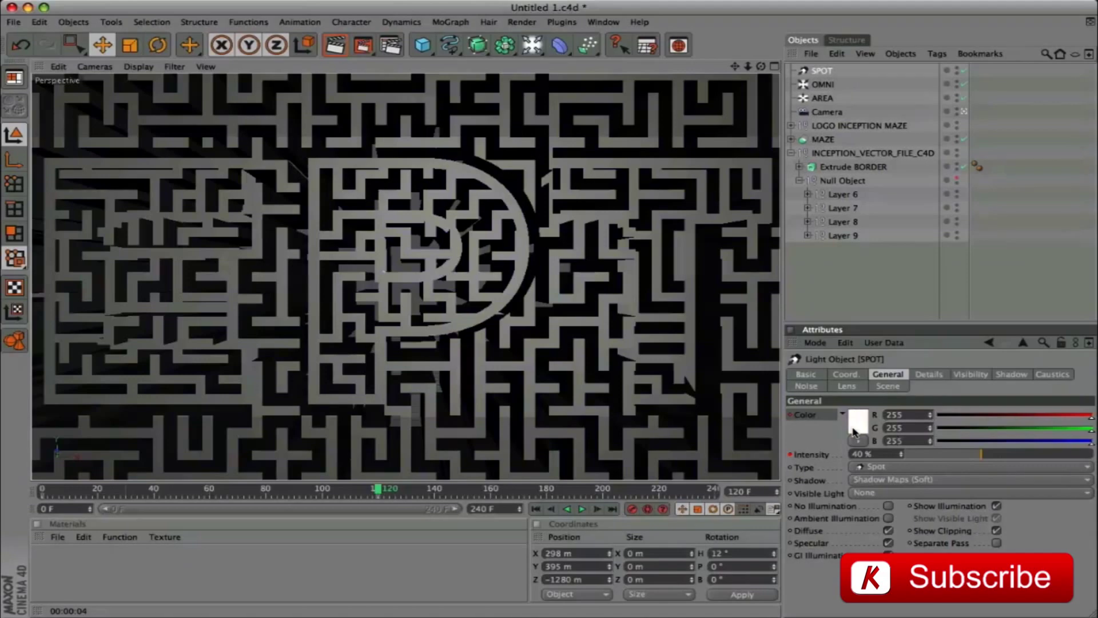
# Step: At frame 240, set the SPOT light's intensity to 0% and keyframe it
pyautogui.moveTo(377, 491); pyautogui.dragTo(721, 498)
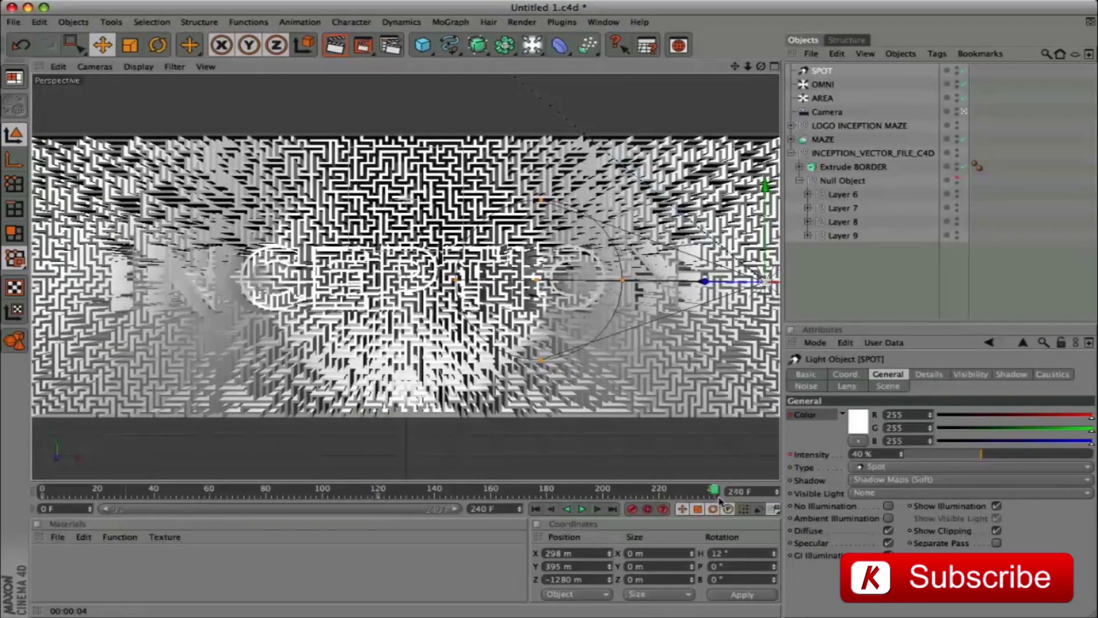
pyautogui.moveTo(892, 454); pyautogui.dragTo(778, 457)
pyautogui.write('0')
pyautogui.press('Return')
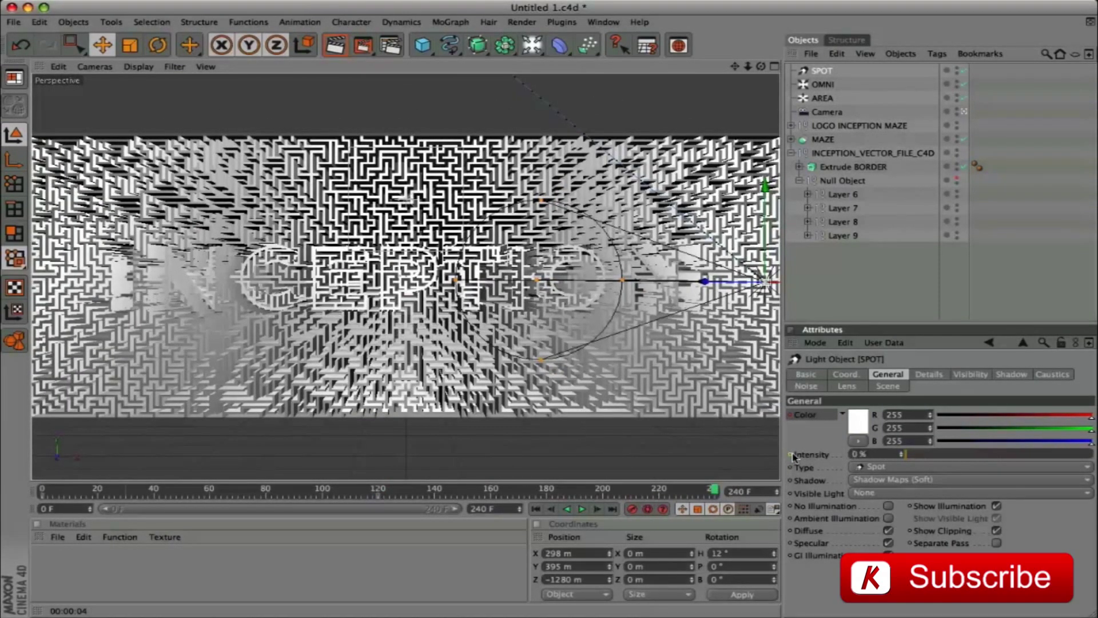
# Step: Review the SPOT light's animated path in the front view through frame 240, then return to the perspective view
pyautogui.hotkey('ctrl', 'r')
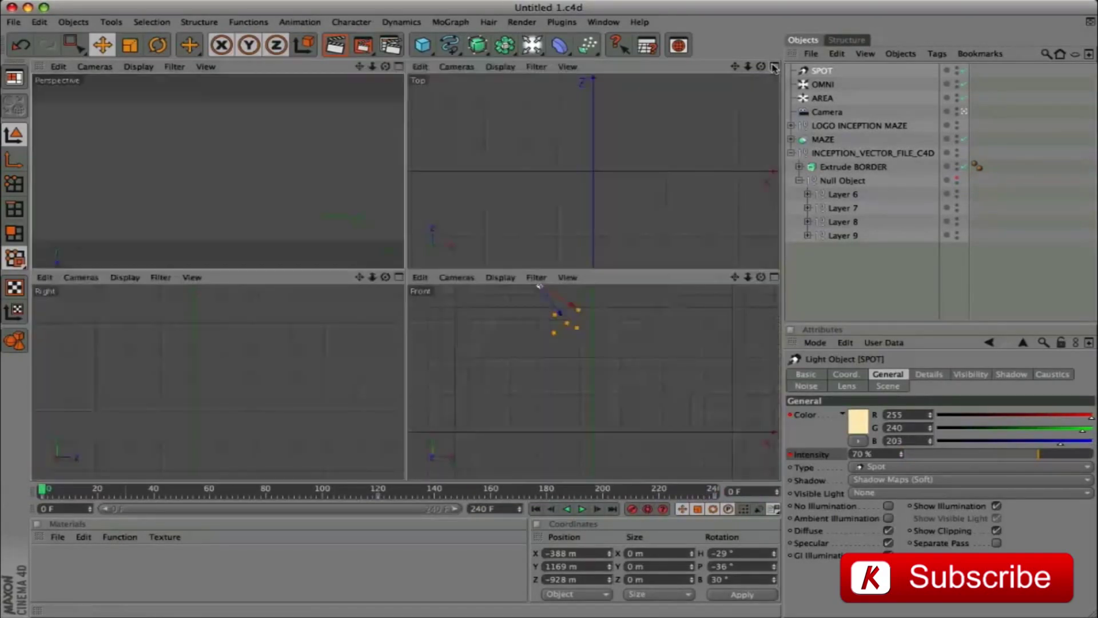
pyautogui.click(775, 278)
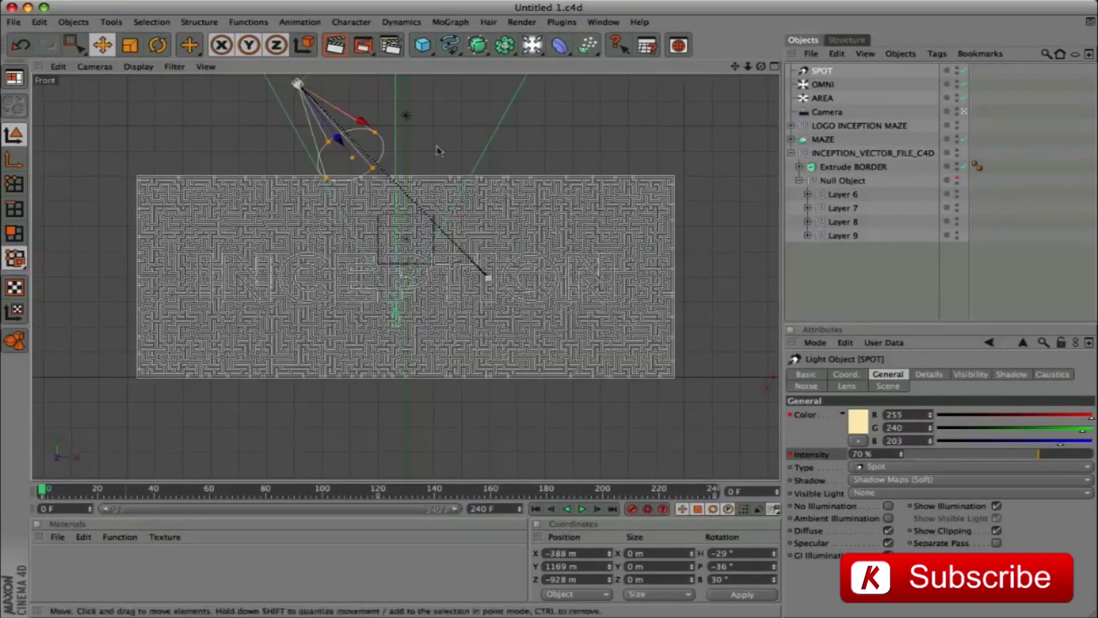
pyautogui.moveTo(42, 491); pyautogui.dragTo(152, 495)
pyautogui.moveTo(215, 495); pyautogui.dragTo(467, 492)
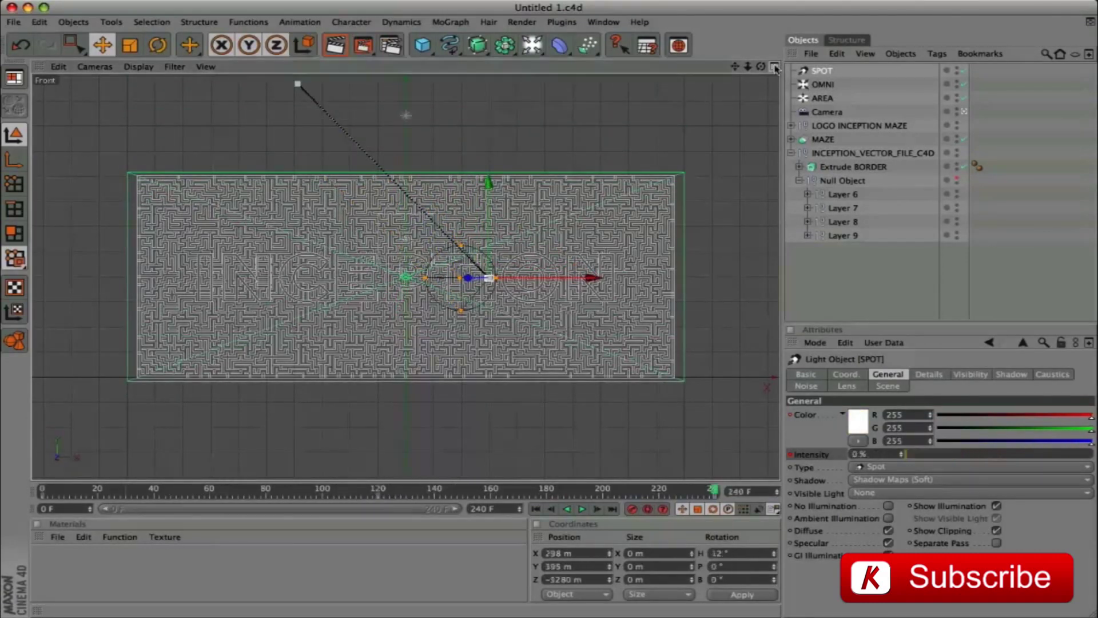
pyautogui.click(774, 66)
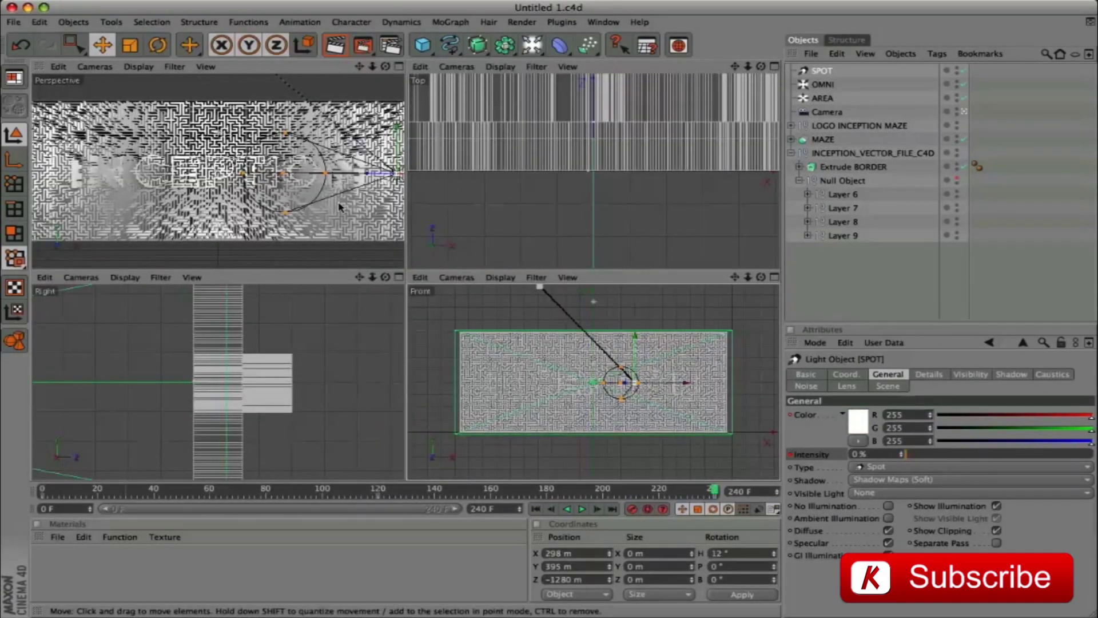
pyautogui.click(398, 67)
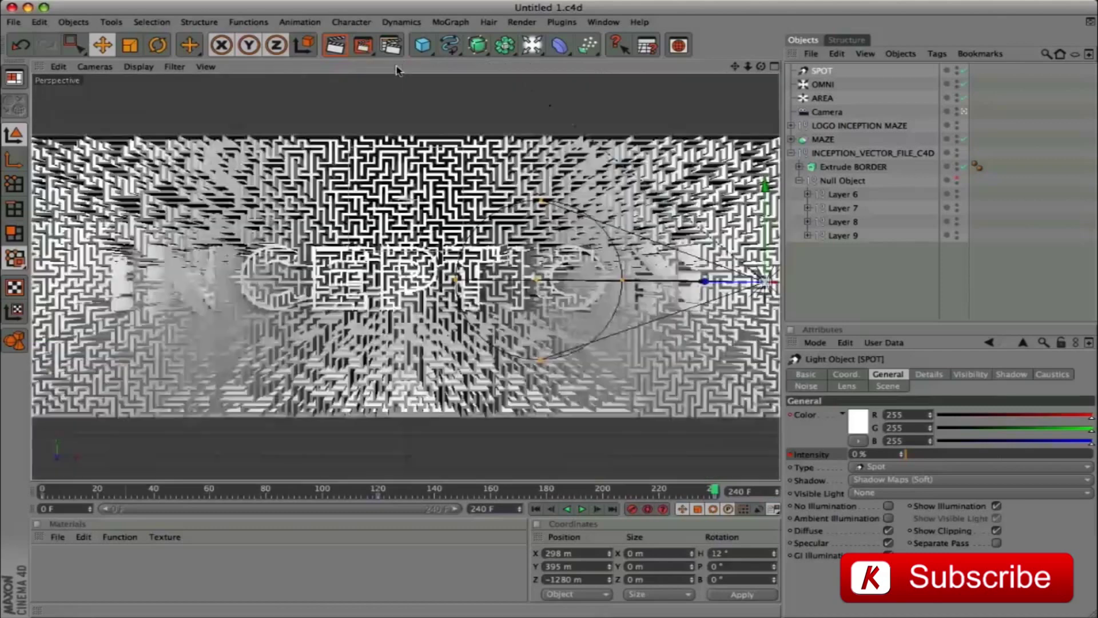
# Step: Create a new material and rename it MAZE COLOR
pyautogui.doubleClick(166, 584)
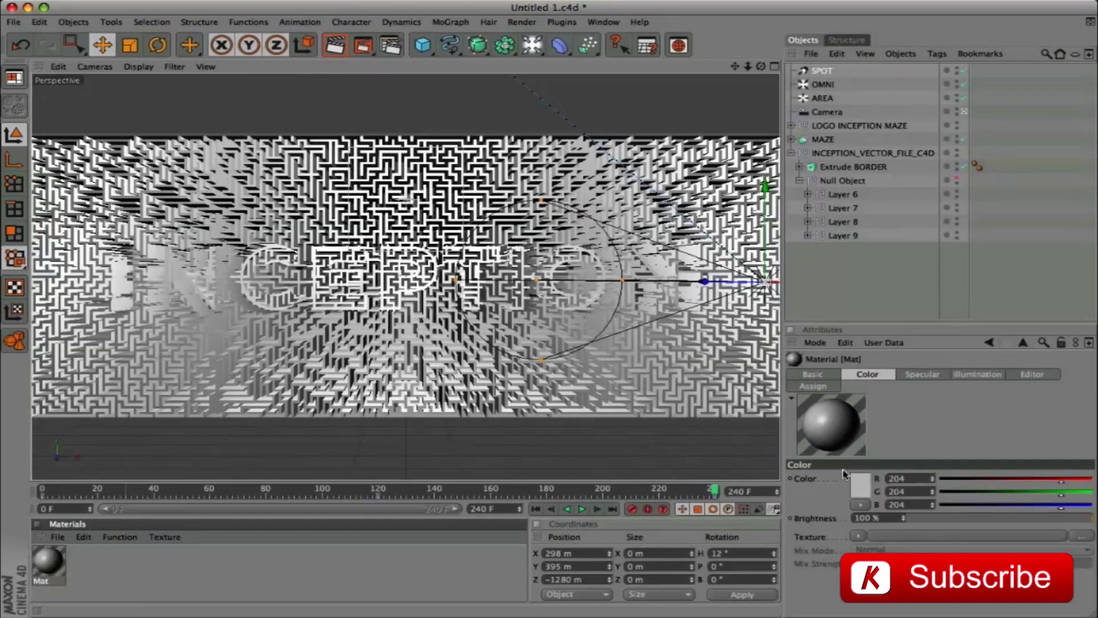
pyautogui.click(829, 376)
pyautogui.click(866, 479)
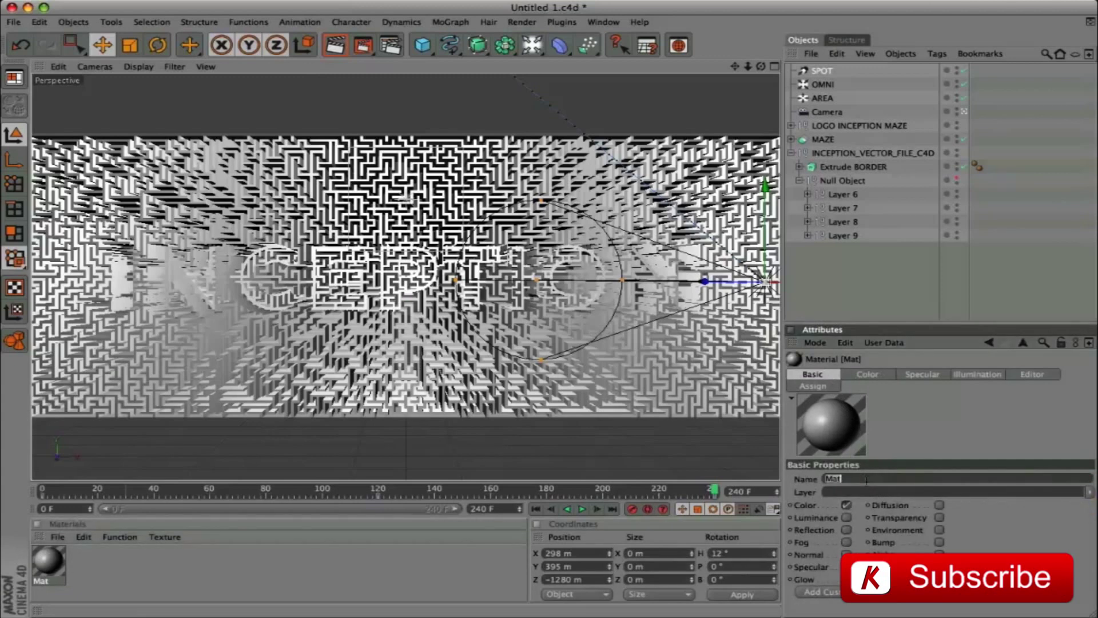
pyautogui.write('MAZE COLOR')
pyautogui.press('Return')
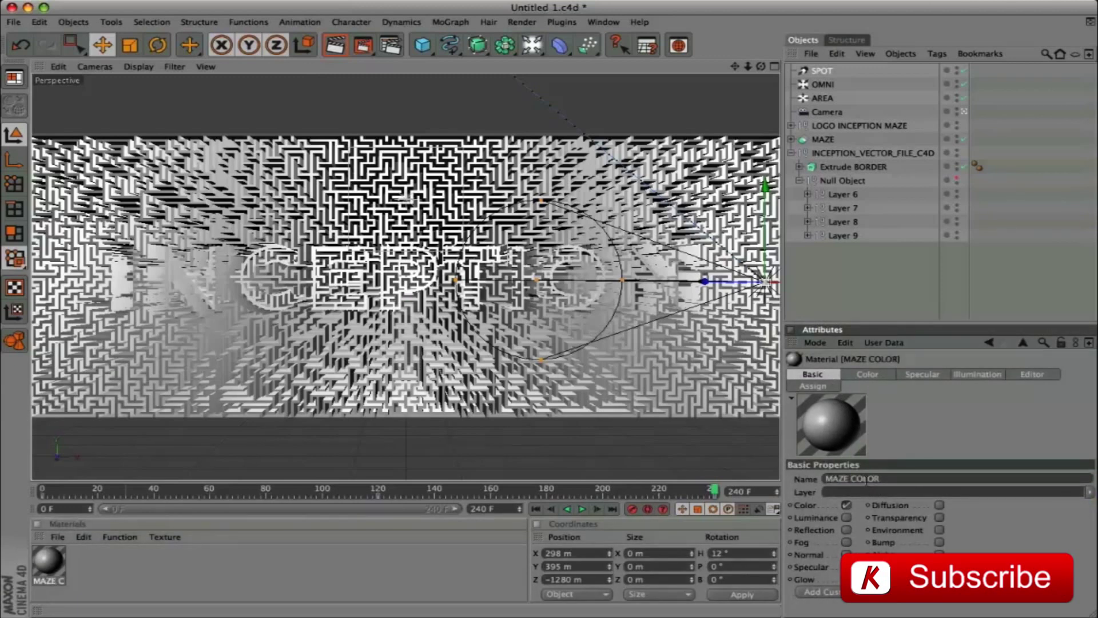
# Step: Colour the MAZE COLOR material R 50, G 60, B 60 and apply it to LOGO INCEPTION MAZE, MAZE and Extrude BORDER
pyautogui.click(881, 375)
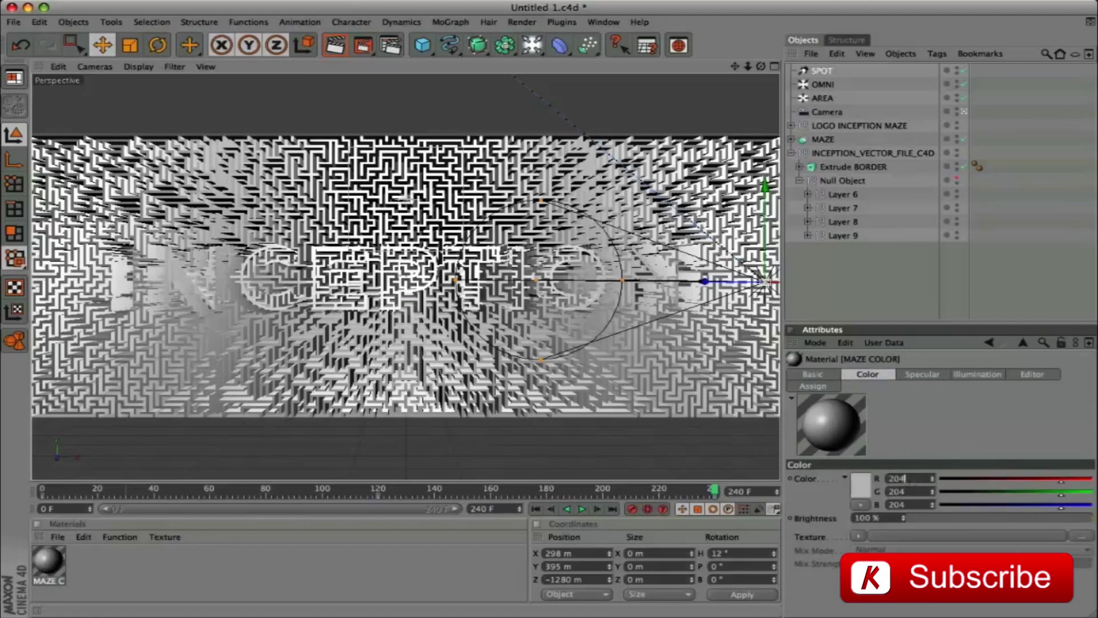
pyautogui.write('50')
pyautogui.press('Tab')
pyautogui.write('6')
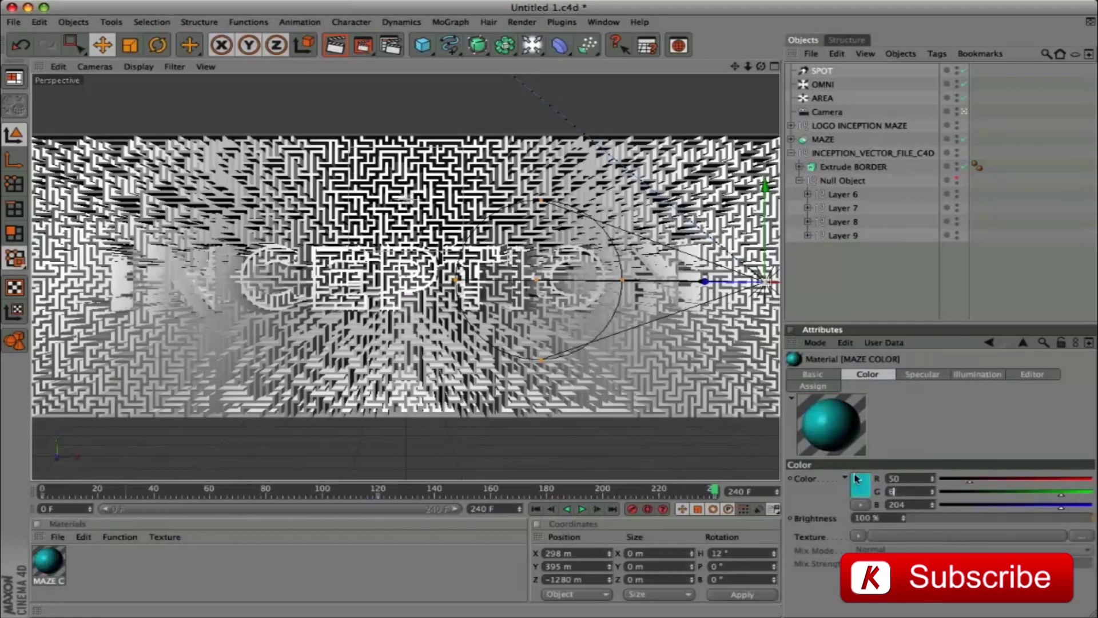
pyautogui.write('0')
pyautogui.press('Tab')
pyautogui.write('60')
pyautogui.press('Tab')
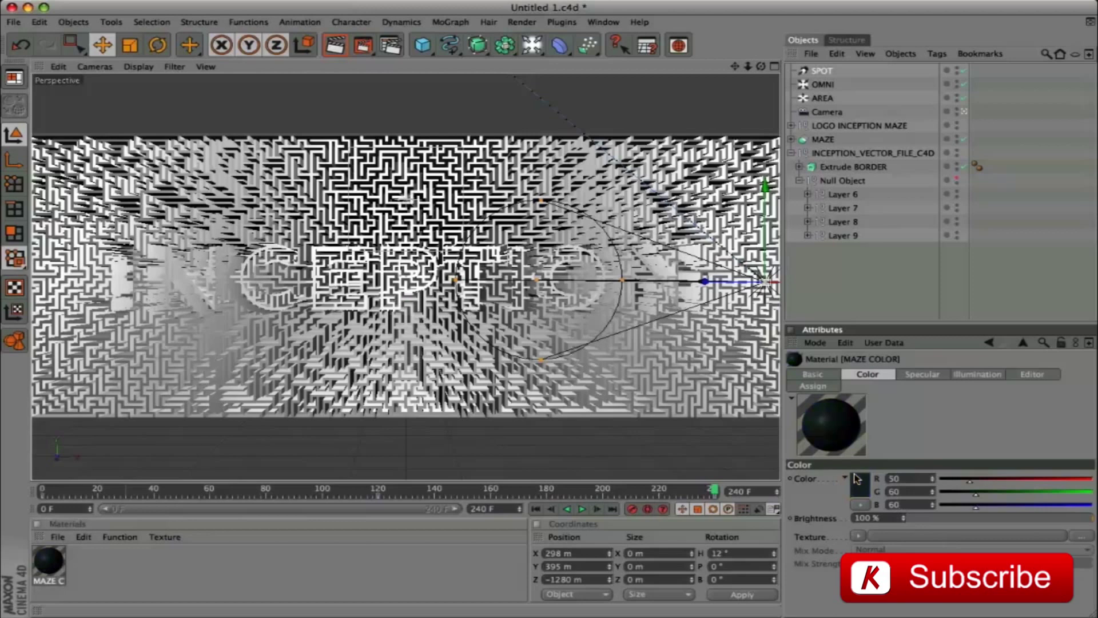
pyautogui.moveTo(49, 562); pyautogui.dragTo(821, 141)
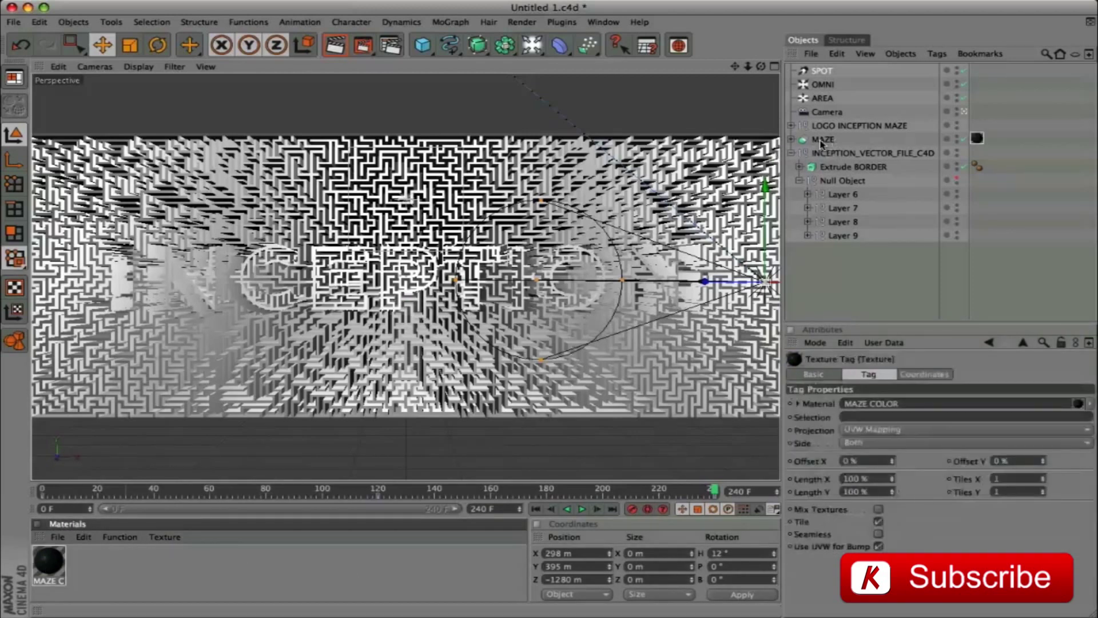
pyautogui.moveTo(44, 565); pyautogui.dragTo(861, 168)
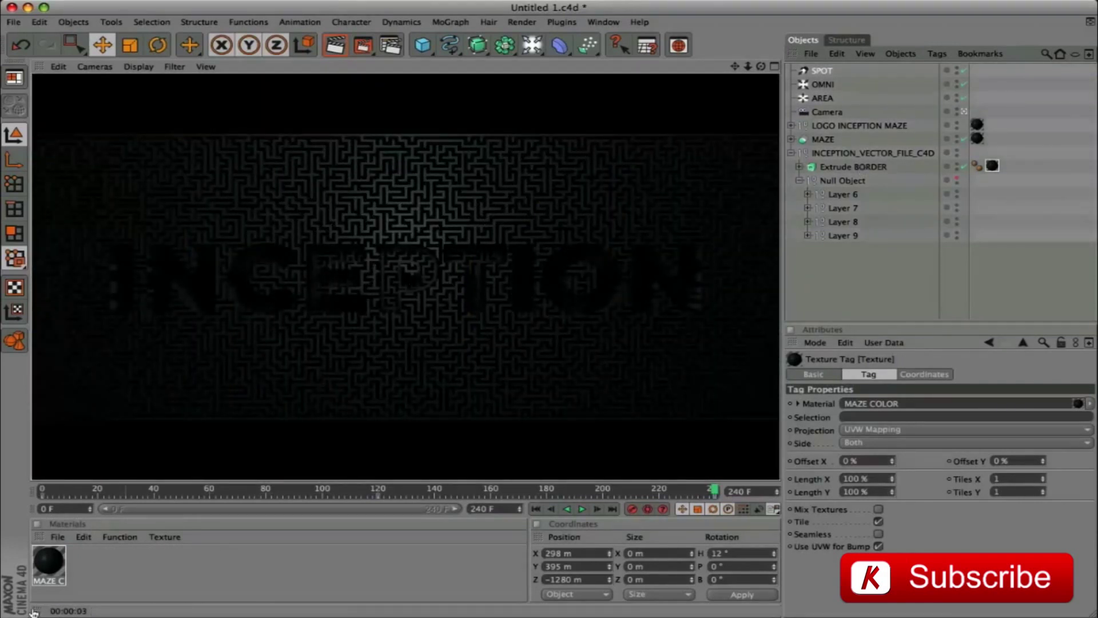
# Step: Duplicate the MAZE COLOR material and rename the copy MAZE COLOR LOGO
pyautogui.click(69, 568)
pyautogui.keyDown('ctrl'); pyautogui.moveTo(85, 565); pyautogui.dragTo(96, 567); pyautogui.keyUp('ctrl')
pyautogui.click(828, 377)
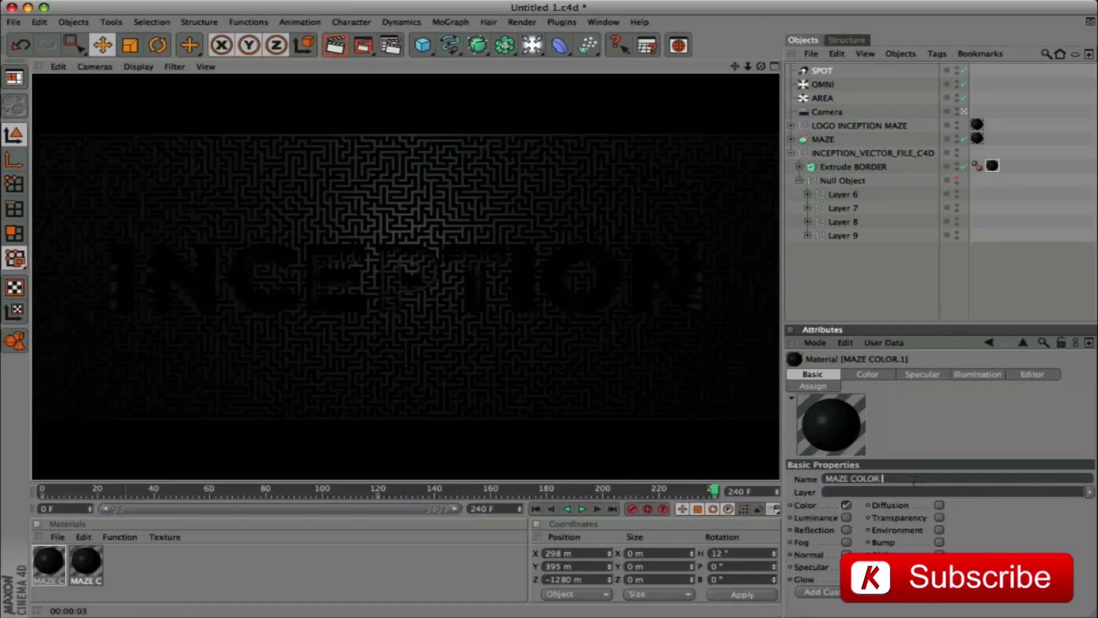
pyautogui.press('Return')
# Step: Keyframe the MAZE COLOR LOGO material's colour brightness of 100% at frame 56
pyautogui.click(867, 374)
pyautogui.moveTo(714, 489); pyautogui.dragTo(198, 496)
pyautogui.click(244, 490)
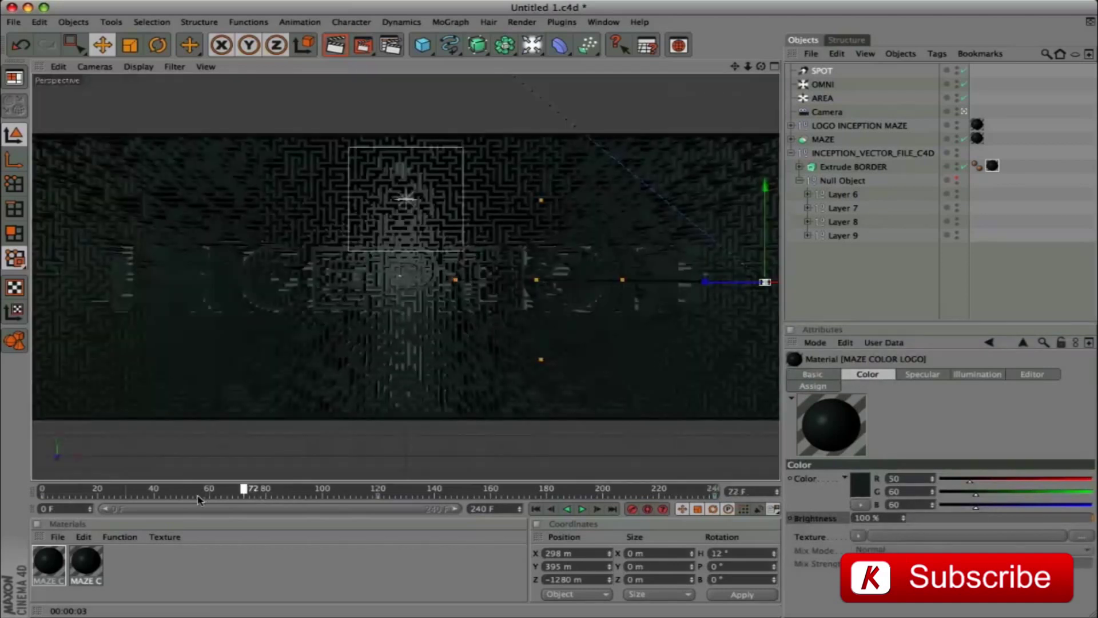
pyautogui.click(198, 493)
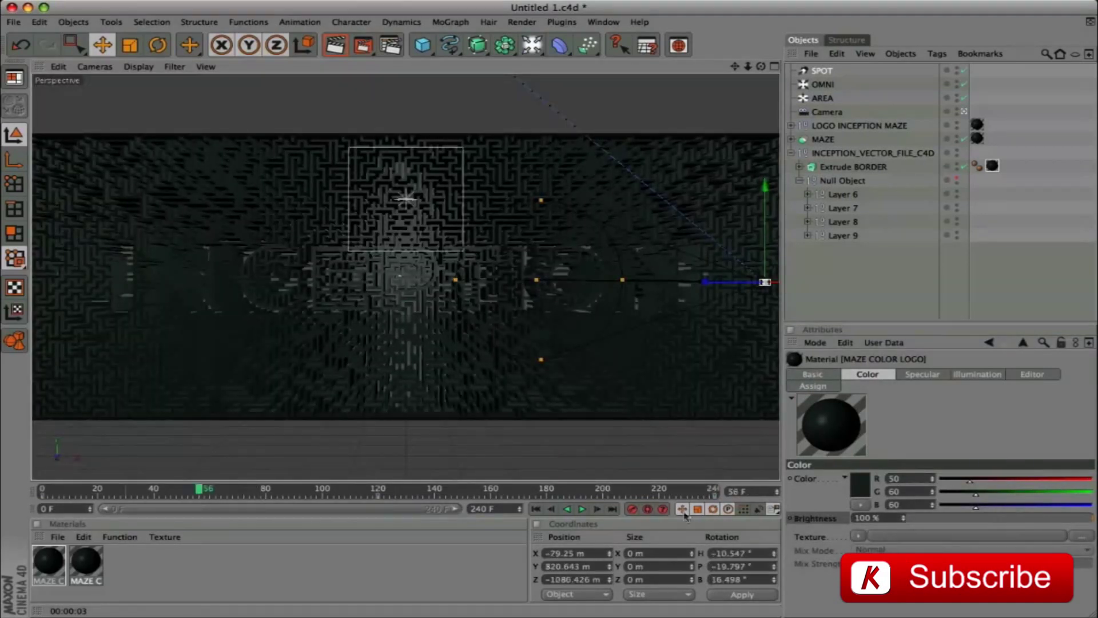
pyautogui.keyDown('ctrl'); pyautogui.click(790, 518); pyautogui.keyUp('ctrl')
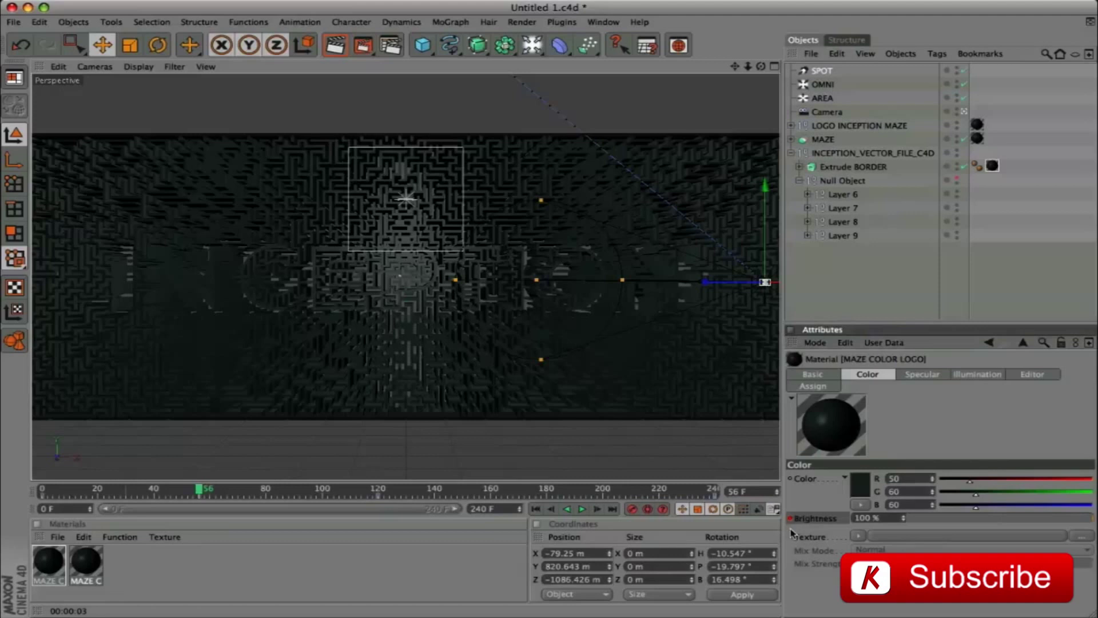
# Step: At frame 240, set the MAZE COLOR LOGO material's colour brightness to 0%
pyautogui.click(717, 498)
pyautogui.click(714, 491)
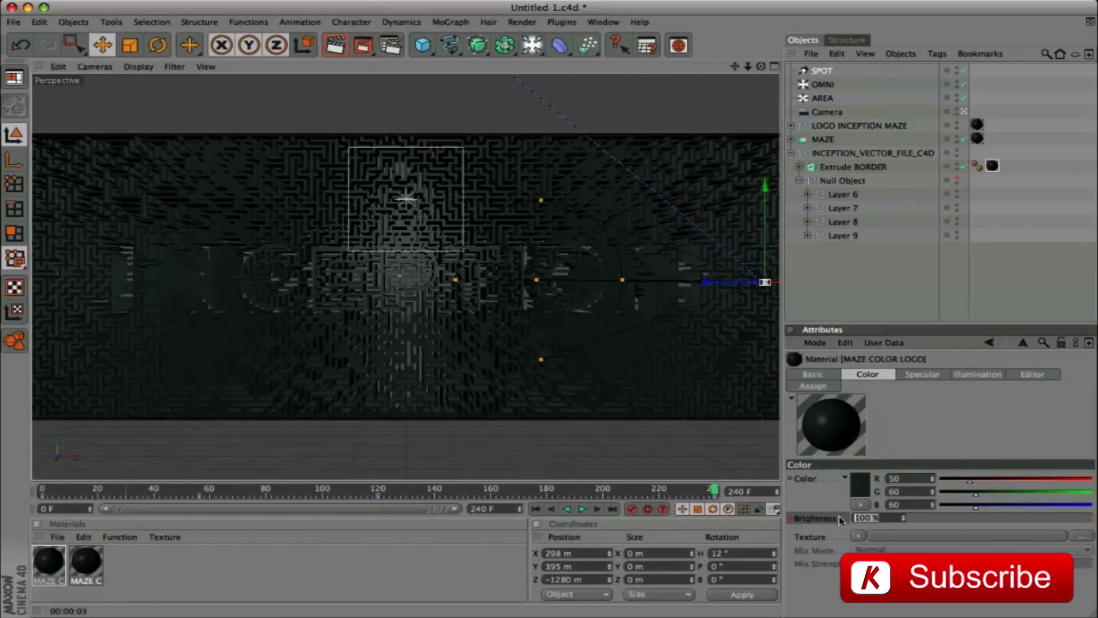
pyautogui.write('0')
pyautogui.press('Return')
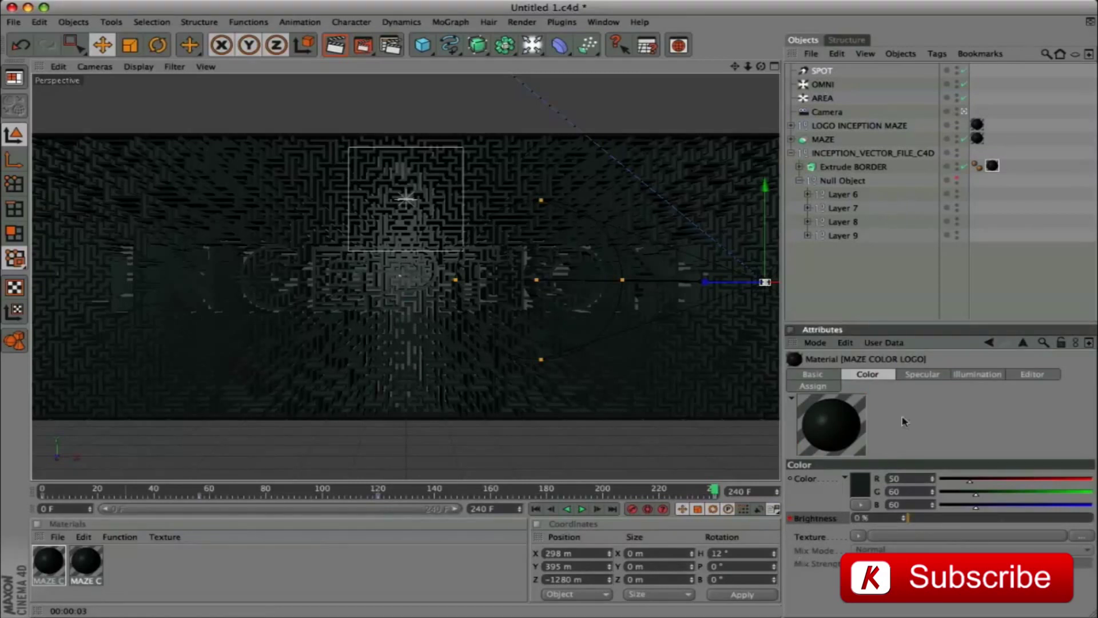
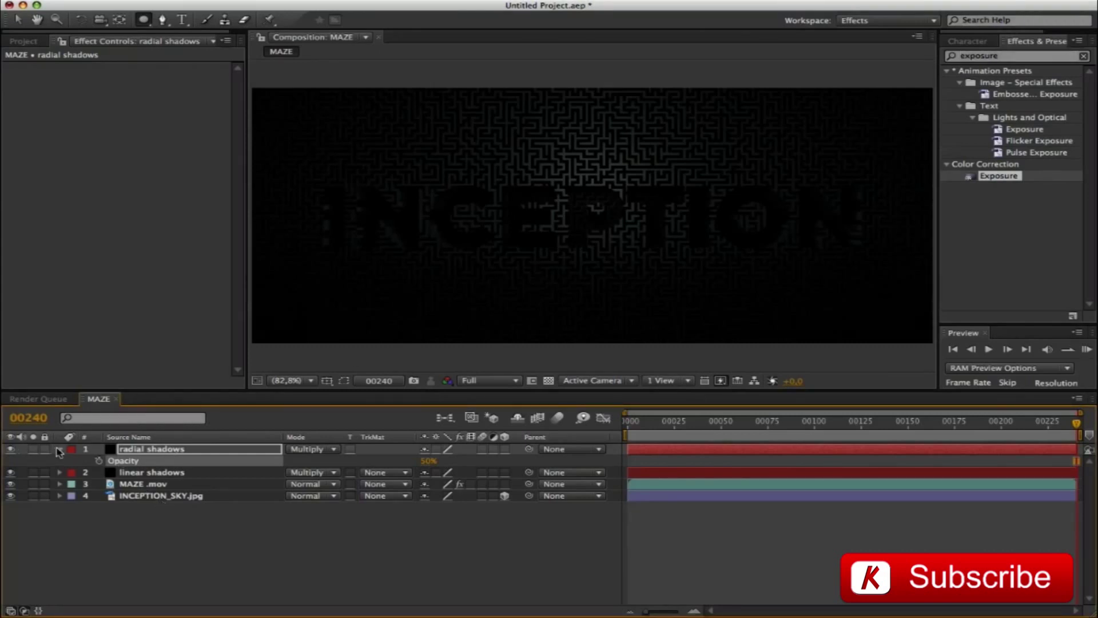
# Step: Collapse the radial shadows layer and create a white 1080 x 450 px solid named maze light
pyautogui.click(59, 449)
pyautogui.click(105, 531)
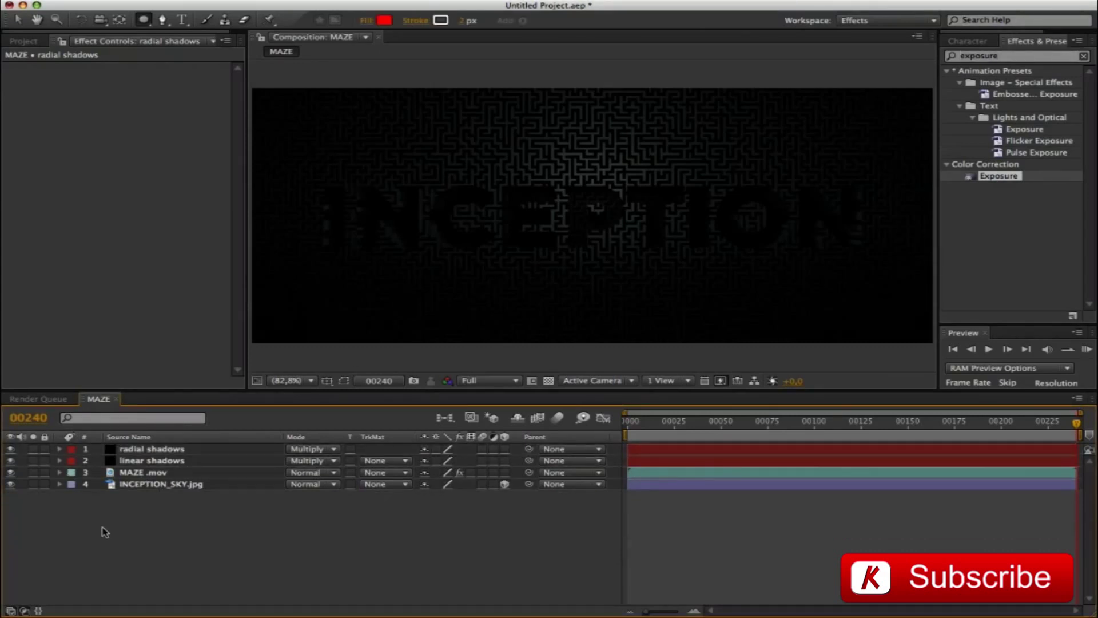
pyautogui.press('super+y')
pyautogui.write('maze light')
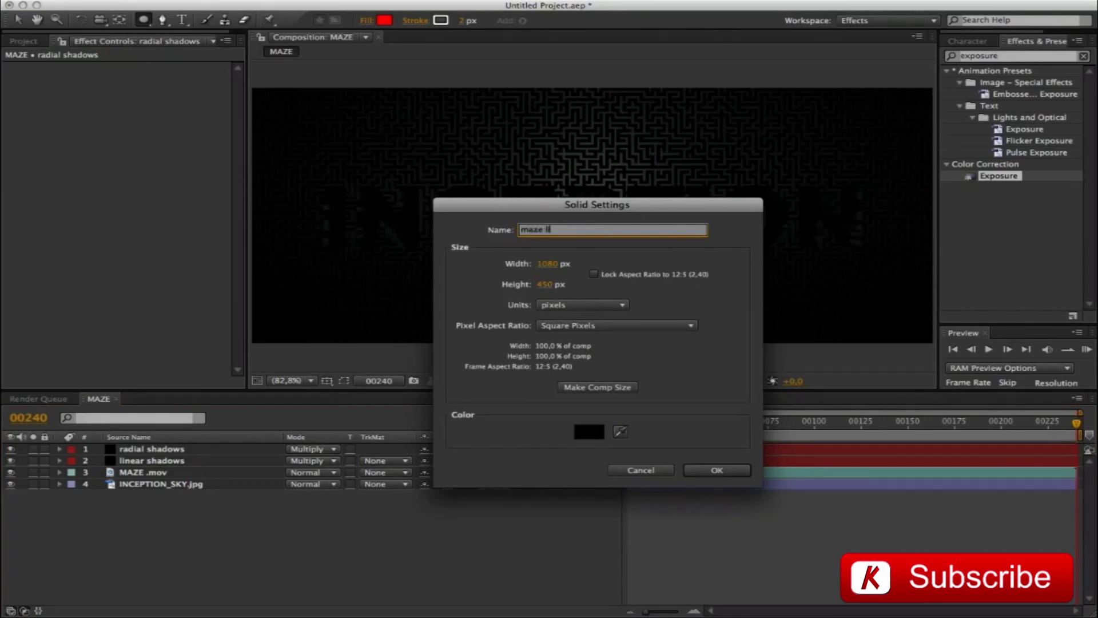
pyautogui.click(583, 430)
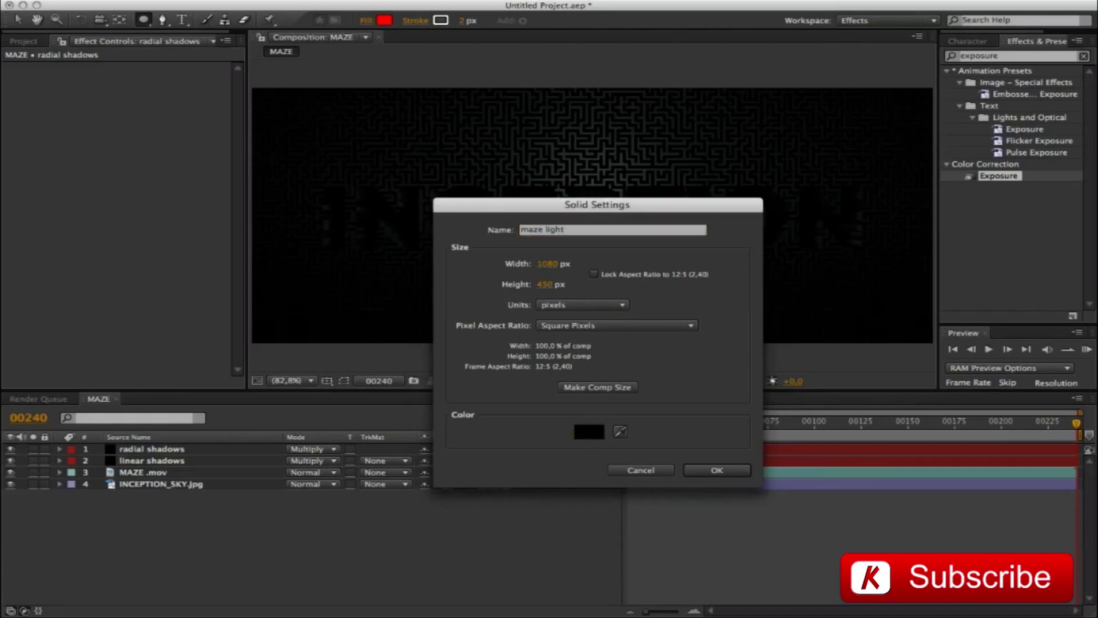
pyautogui.click(722, 470)
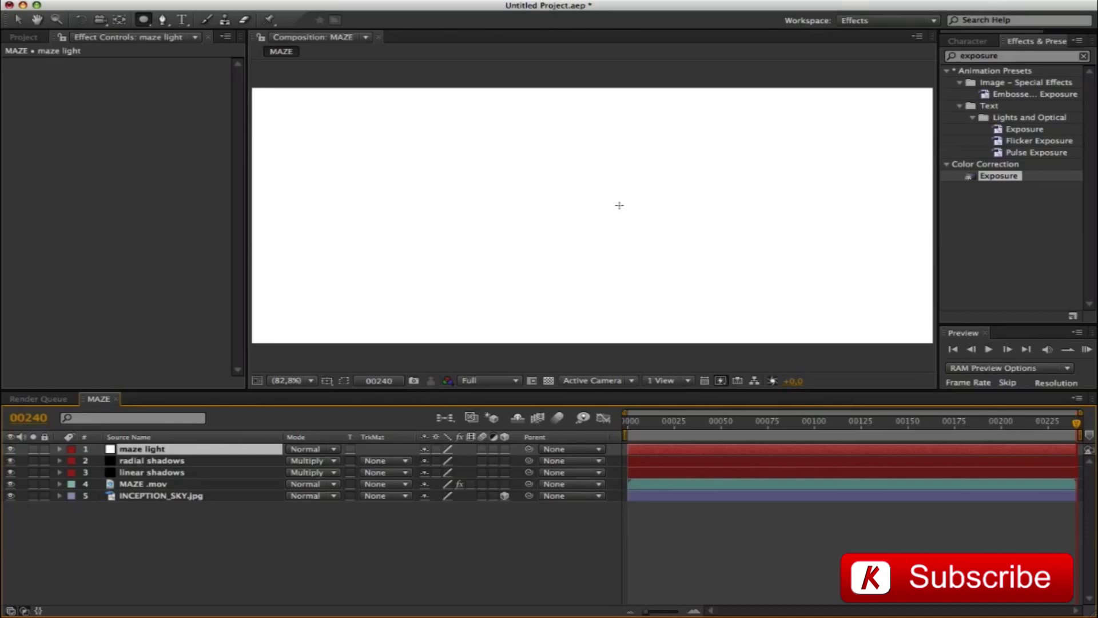
# Step: Draw a wide elliptical mask over the INCEPTION lettering on maze light and set the layer's blending mode to Soft Light
pyautogui.moveTo(361, 155); pyautogui.dragTo(829, 276)
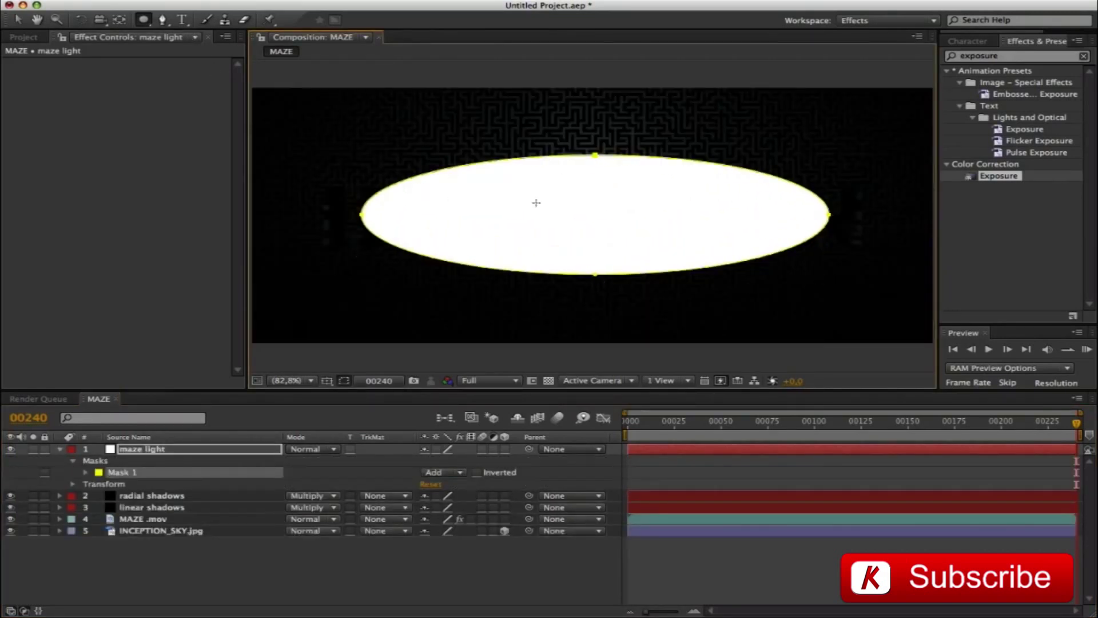
pyautogui.click(329, 450)
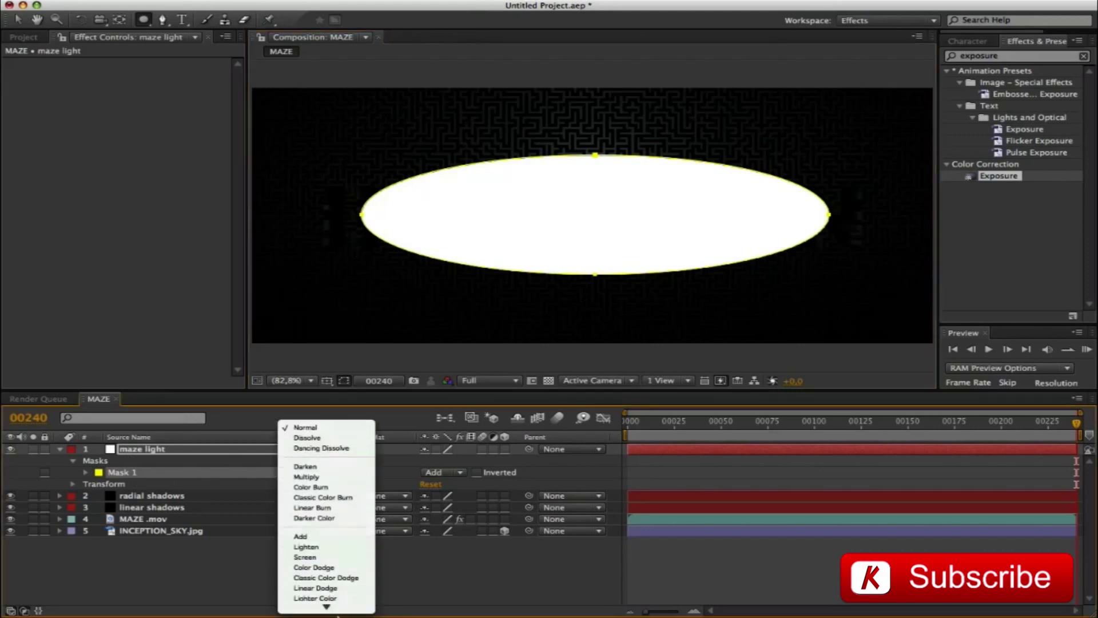
pyautogui.moveTo(332, 607)
pyautogui.click(312, 484)
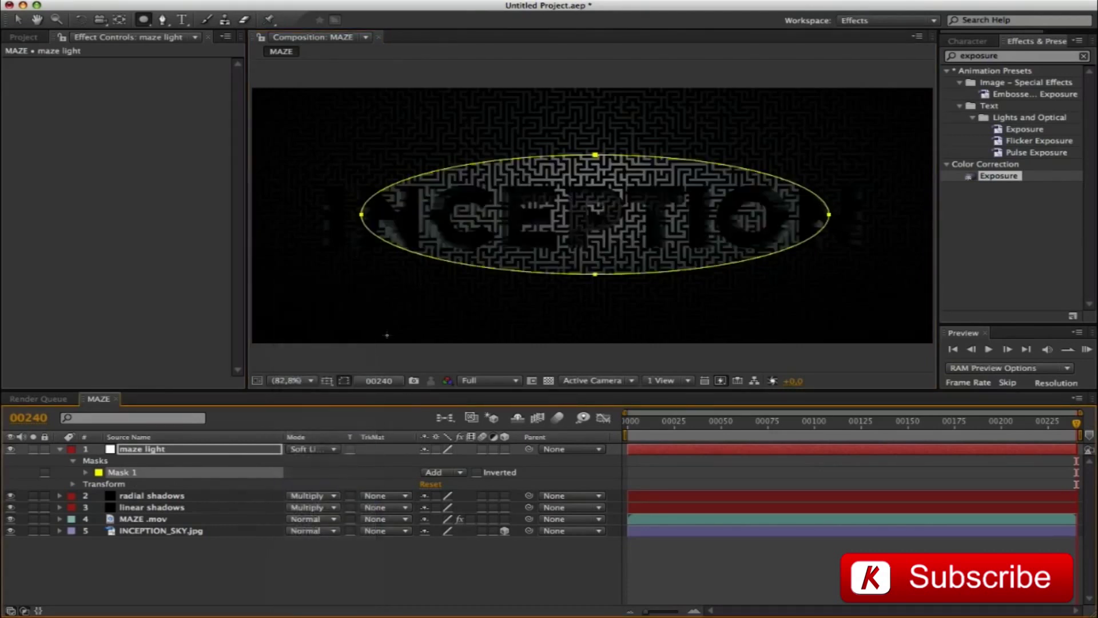
# Step: Display the grid and nudge the elliptical mask slightly left and down to centre it on the composition
pyautogui.hotkey('alt', "'")
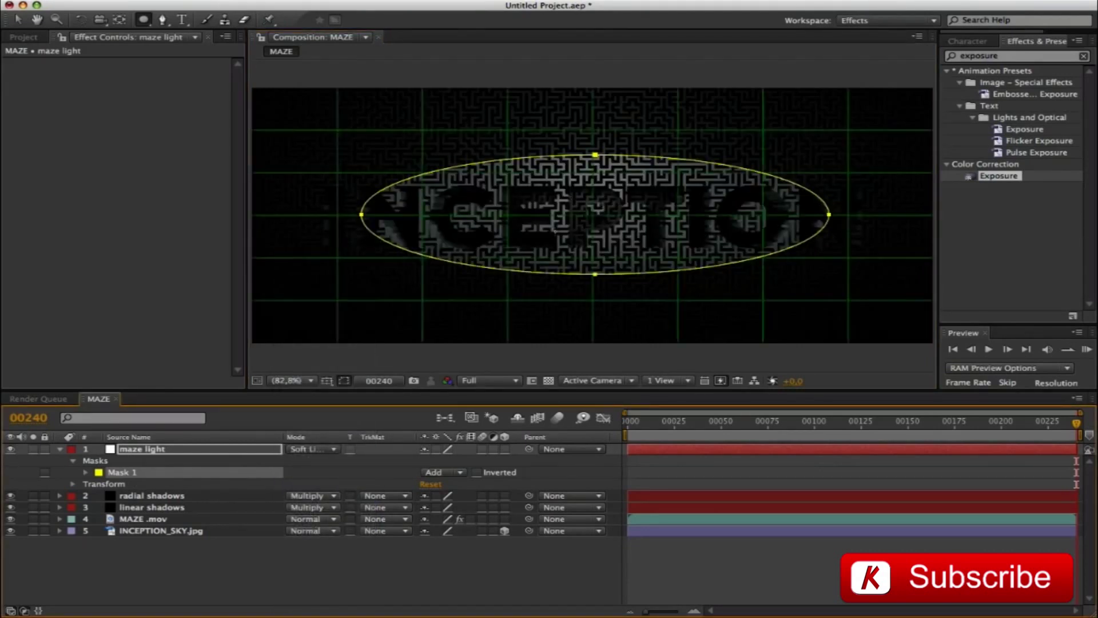
pyautogui.press('Left')
pyautogui.press('Left')
pyautogui.press('Left')
pyautogui.press('Down')
pyautogui.press('Down')
pyautogui.press('Down')
pyautogui.press('Down')
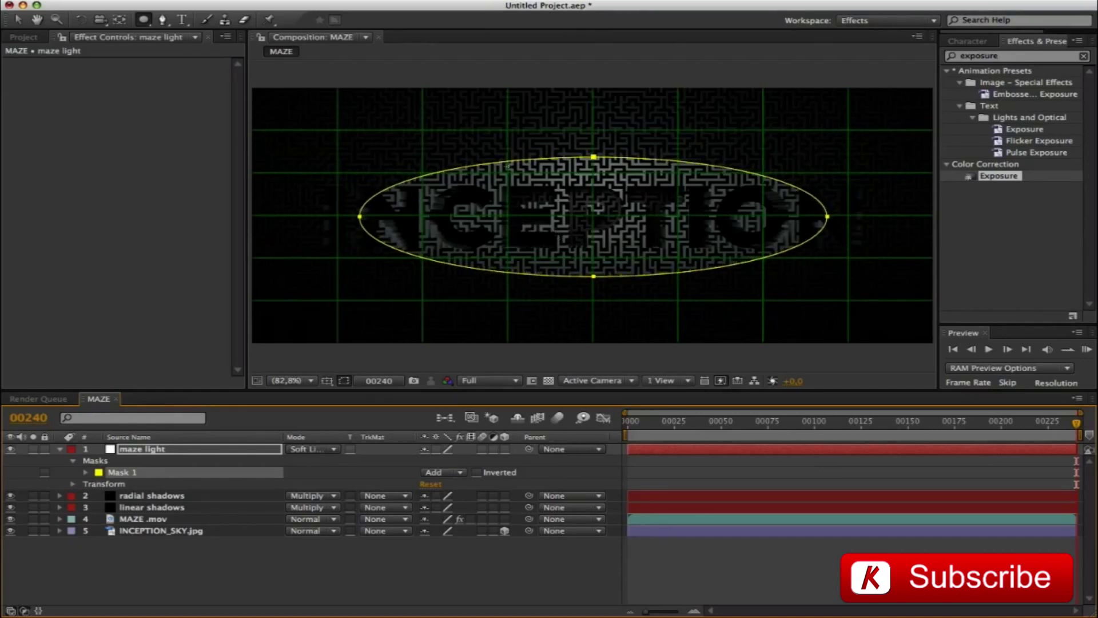
# Step: Widen the elliptical mask symmetrically to span the INCEPTION lettering, flatten it, and shift it upward
pyautogui.press('v')
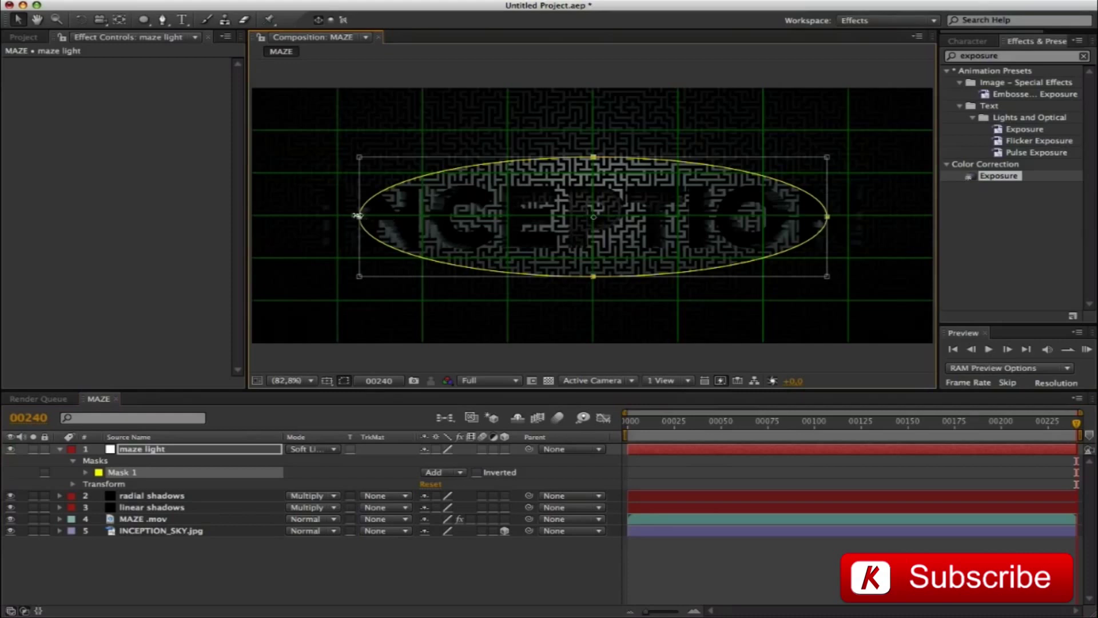
pyautogui.keyDown('super'); pyautogui.moveTo(355, 216); pyautogui.dragTo(318, 216); pyautogui.keyUp('super')
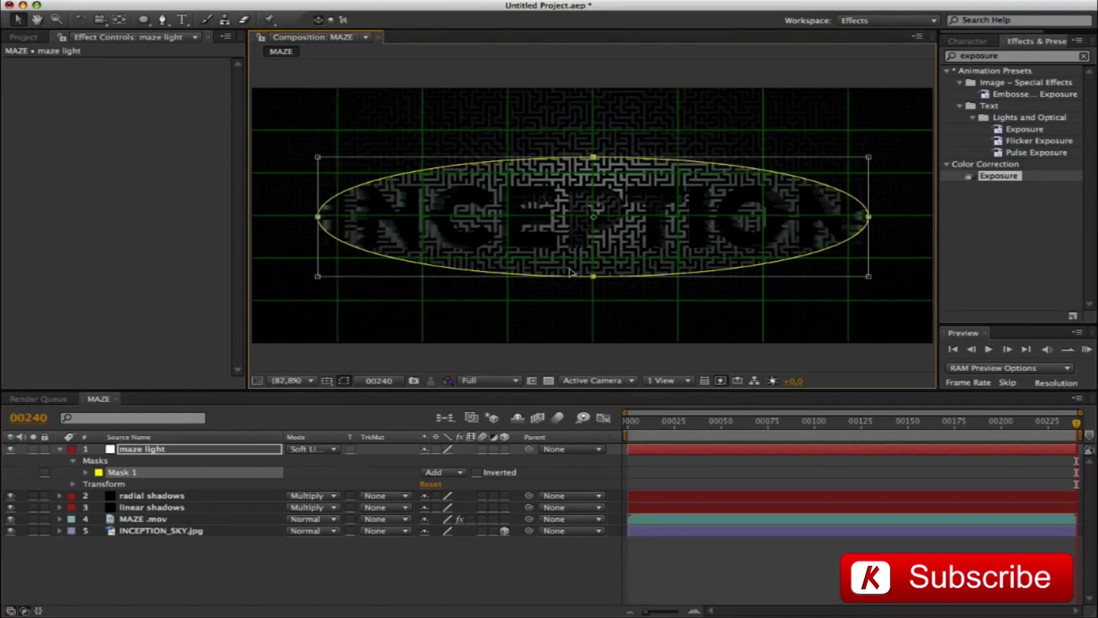
pyautogui.keyDown('super'); pyautogui.moveTo(594, 275); pyautogui.dragTo(595, 260); pyautogui.keyUp('super')
pyautogui.hotkey('shift', 'Up')
pyautogui.hotkey('shift', 'Up')
pyautogui.hotkey('shift', 'Up')
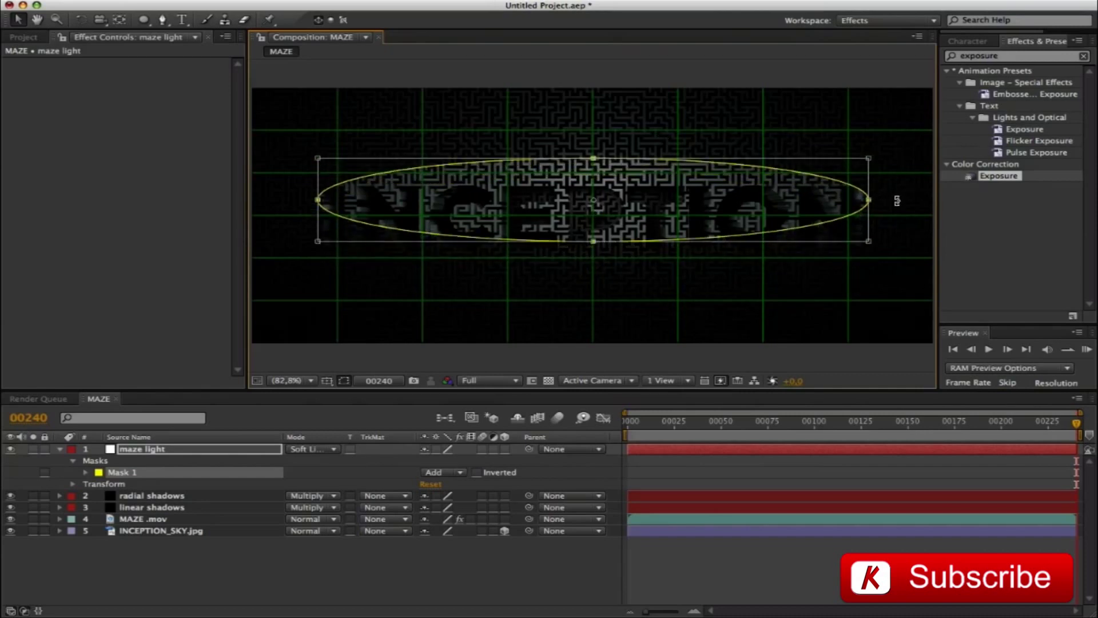
pyautogui.doubleClick(572, 186)
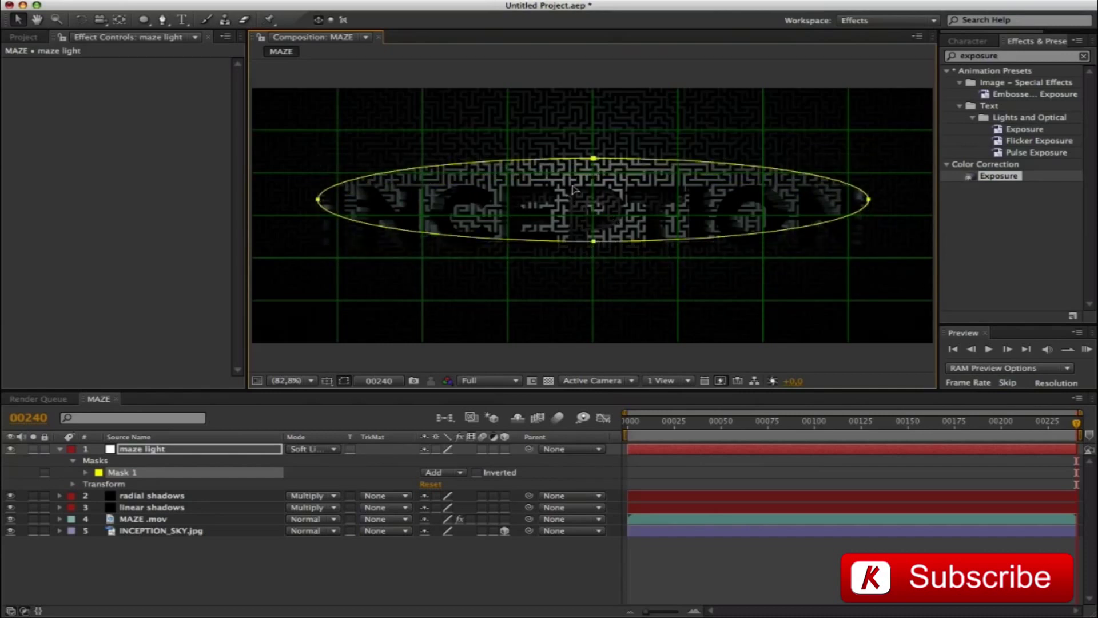
# Step: Hide the grid and draw a second, roughly circular mask over the middle of the lettering on maze light
pyautogui.hotkey('ctrl', "'")
pyautogui.click(143, 19)
pyautogui.moveTo(532, 128)
pyautogui.mouseDown()
pyautogui.moveTo(637, 237)
pyautogui.moveTo(691, 264)
pyautogui.mouseUp()
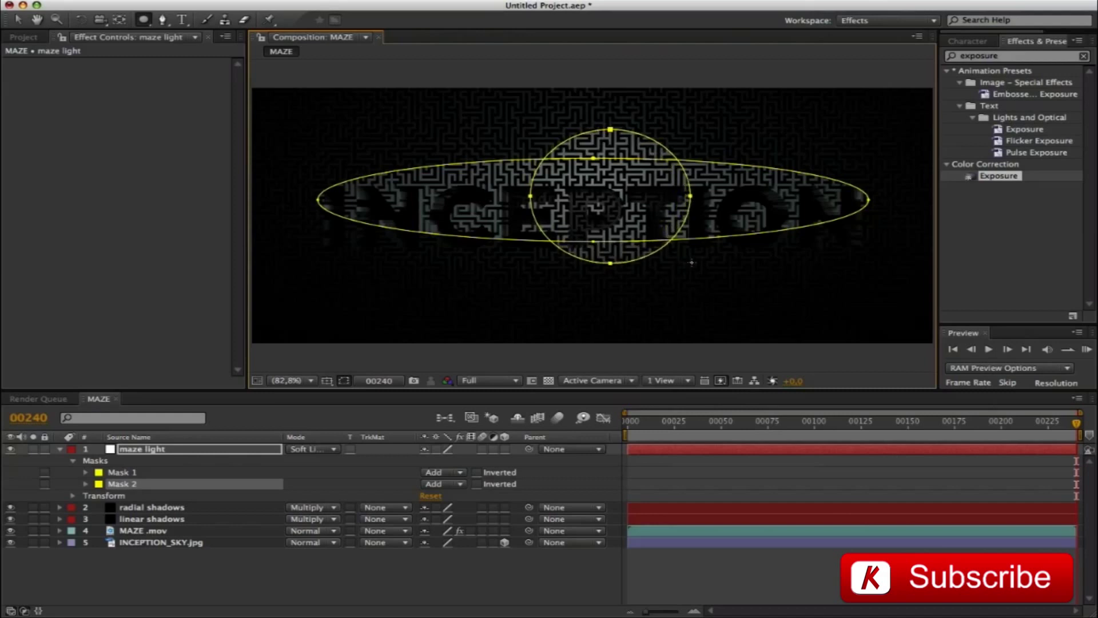
# Step: Show the grid and move the circular mask onto the vertical centre line, slightly higher than drawn
pyautogui.hotkey('ctrl', "'")
pyautogui.doubleClick(561, 143)
pyautogui.hotkey('shift', 'Left')
pyautogui.hotkey('shift', 'Left')
pyautogui.hotkey('shift', 'Left')
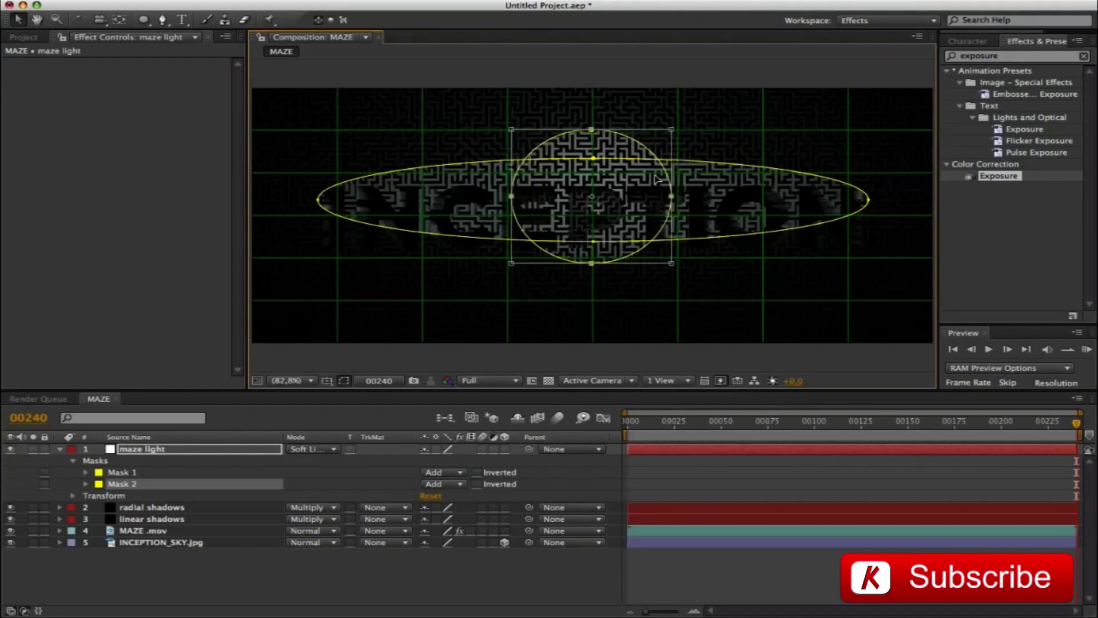
pyautogui.press('Up')
pyautogui.press('Up')
pyautogui.press('Right')
pyautogui.press('Right')
pyautogui.press('Right')
pyautogui.press('Up')
pyautogui.press('Up')
pyautogui.press('Up')
pyautogui.press('Up')
pyautogui.press('Up')
pyautogui.press('Up')
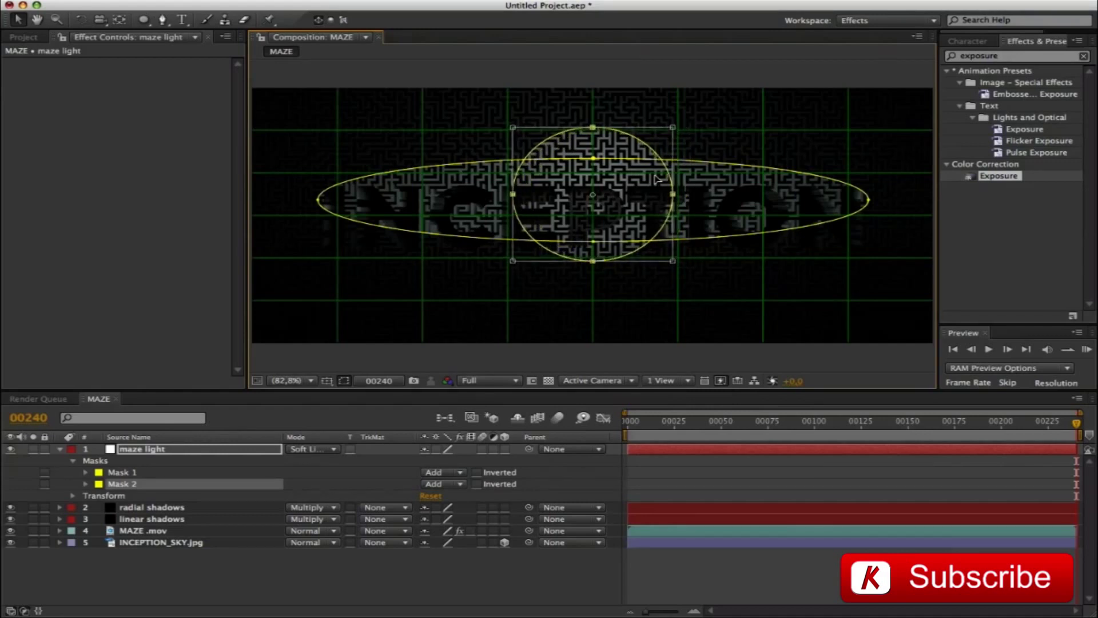
pyautogui.press('Up')
pyautogui.press('Up')
pyautogui.press('Up')
pyautogui.press('Up')
pyautogui.press('Up')
pyautogui.press('Up')
pyautogui.press('Up')
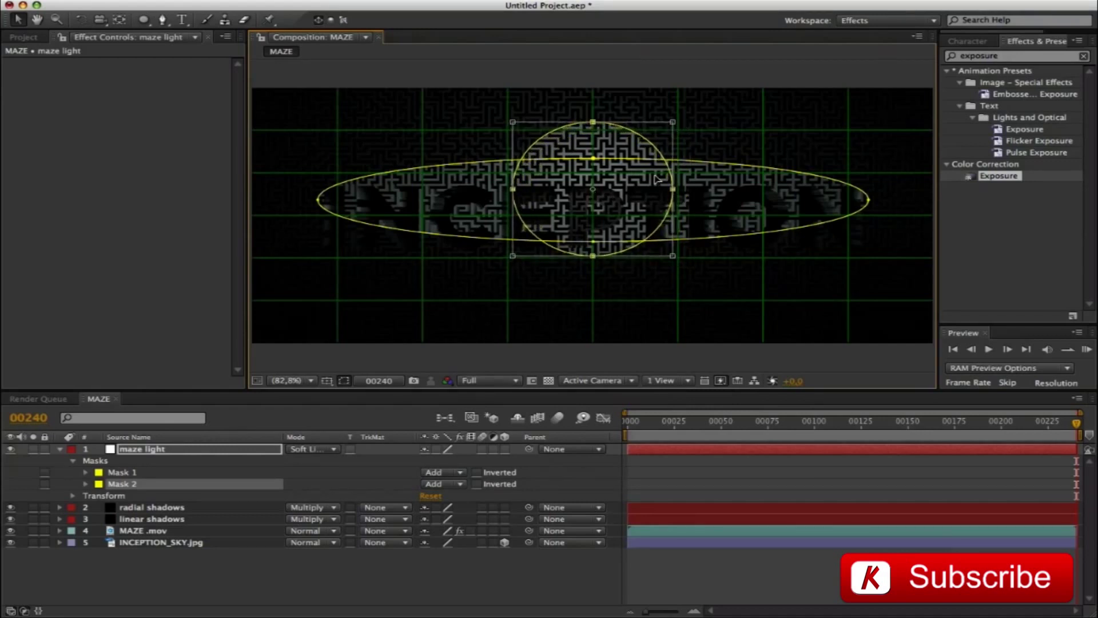
# Step: Narrow and slightly shorten the circular mask, and hide the grid and the mask outlines
pyautogui.moveTo(672, 188); pyautogui.dragTo(667, 189)
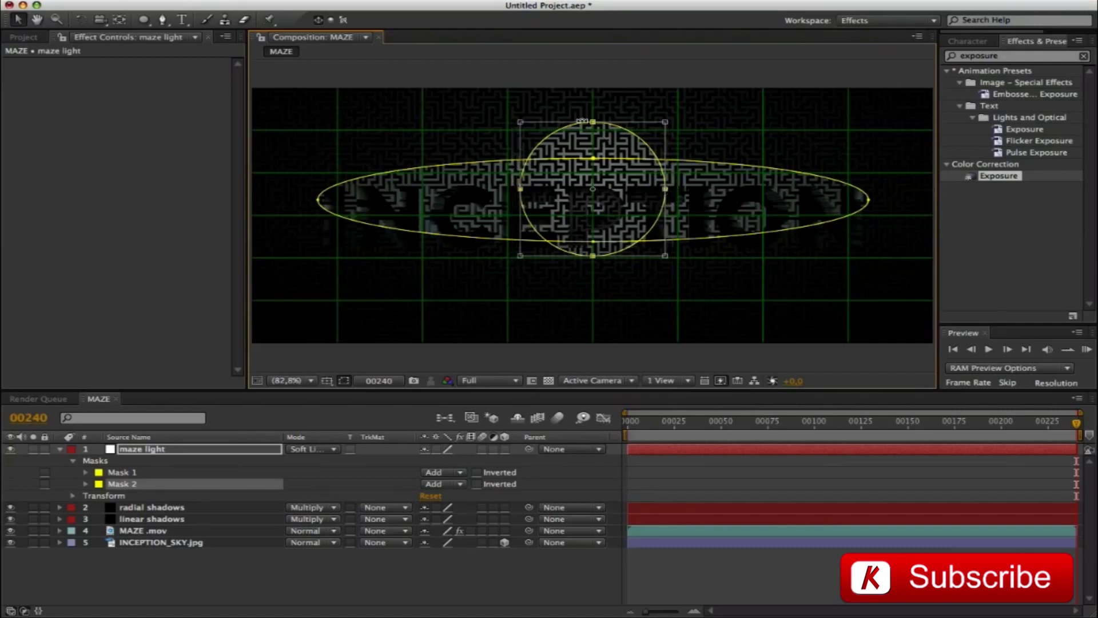
pyautogui.moveTo(593, 122); pyautogui.dragTo(595, 129)
pyautogui.moveTo(591, 256); pyautogui.dragTo(592, 252)
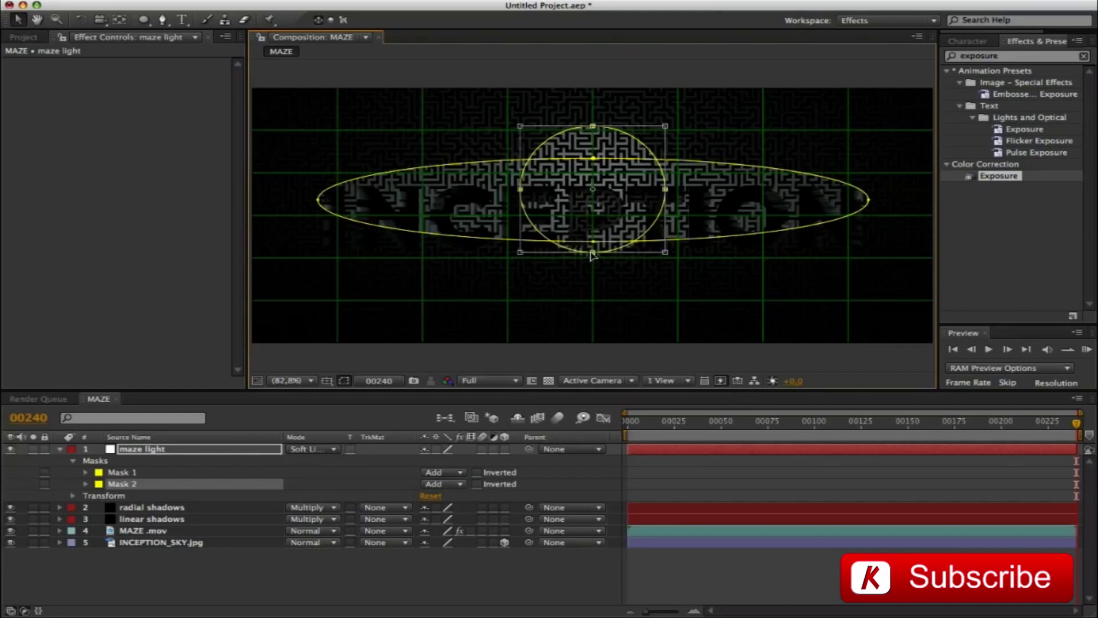
pyautogui.doubleClick(620, 195)
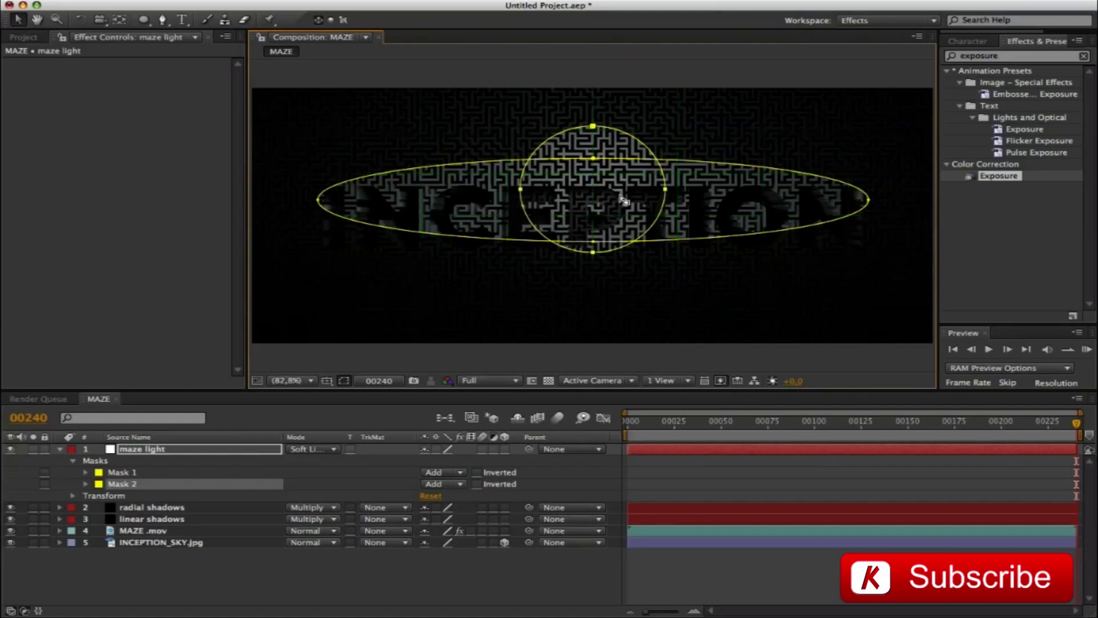
pyautogui.press('super+shift+h')
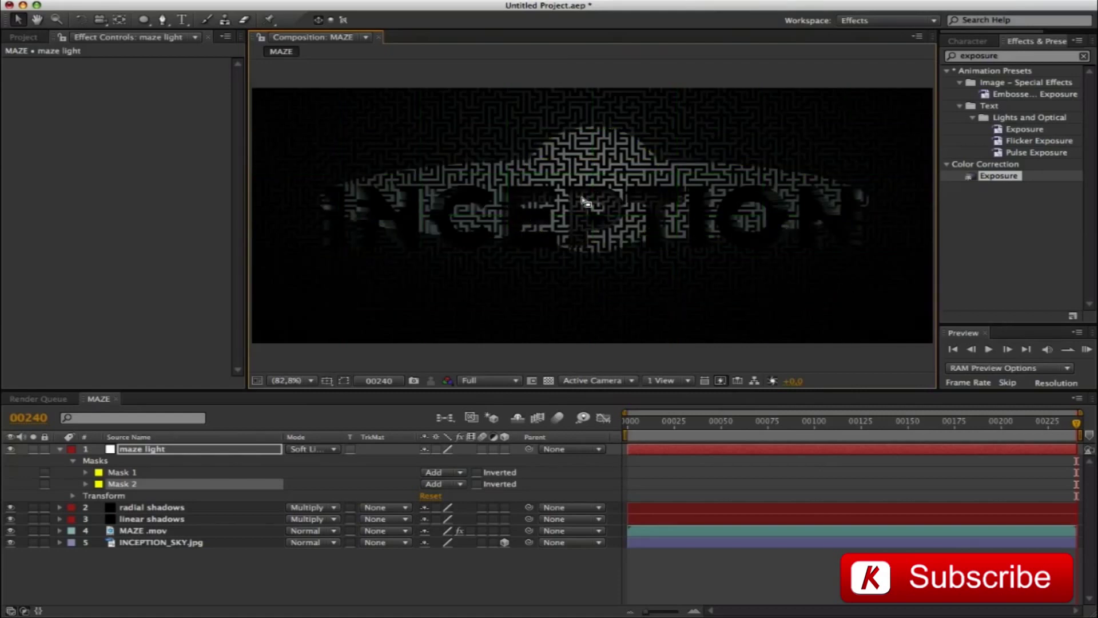
# Step: Apply Gaussian Blur to the maze light layer with a Blurriness of 75
pyautogui.click(154, 451)
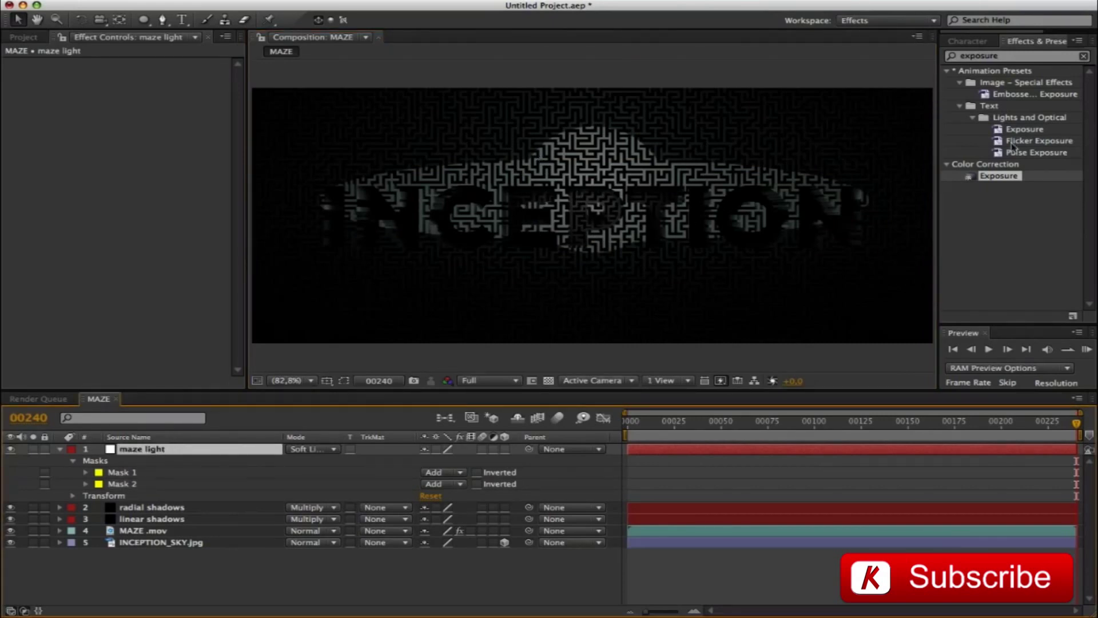
pyautogui.click(1015, 55)
pyautogui.write('blur')
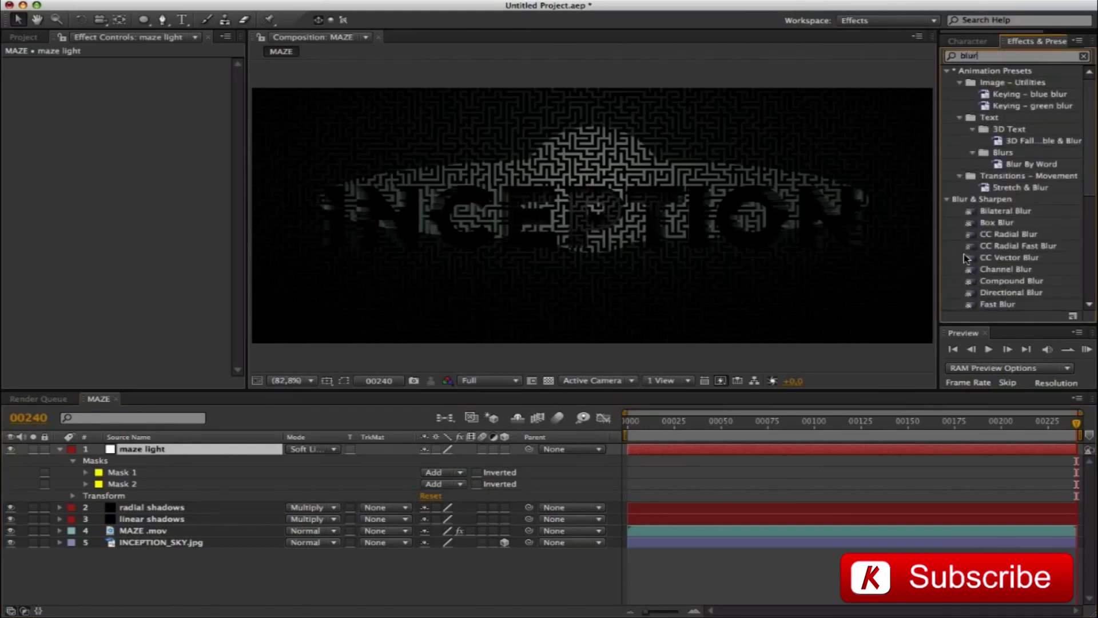
pyautogui.scroll(-5, 1087, 192)
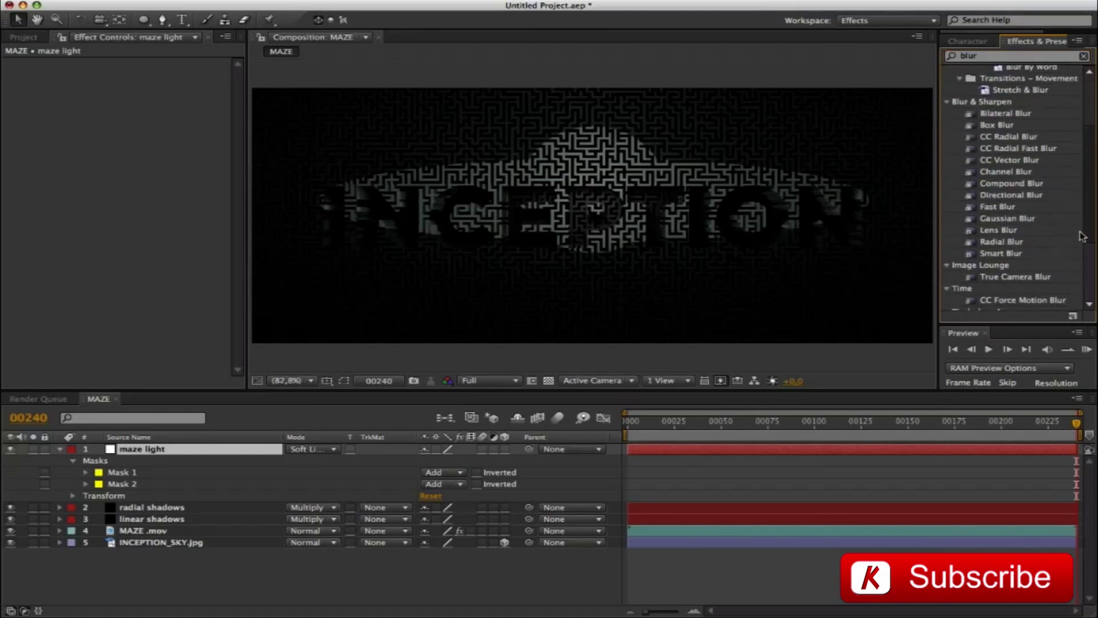
pyautogui.moveTo(1006, 218); pyautogui.dragTo(140, 450)
pyautogui.click(120, 88)
pyautogui.write('75')
pyautogui.press('Return')
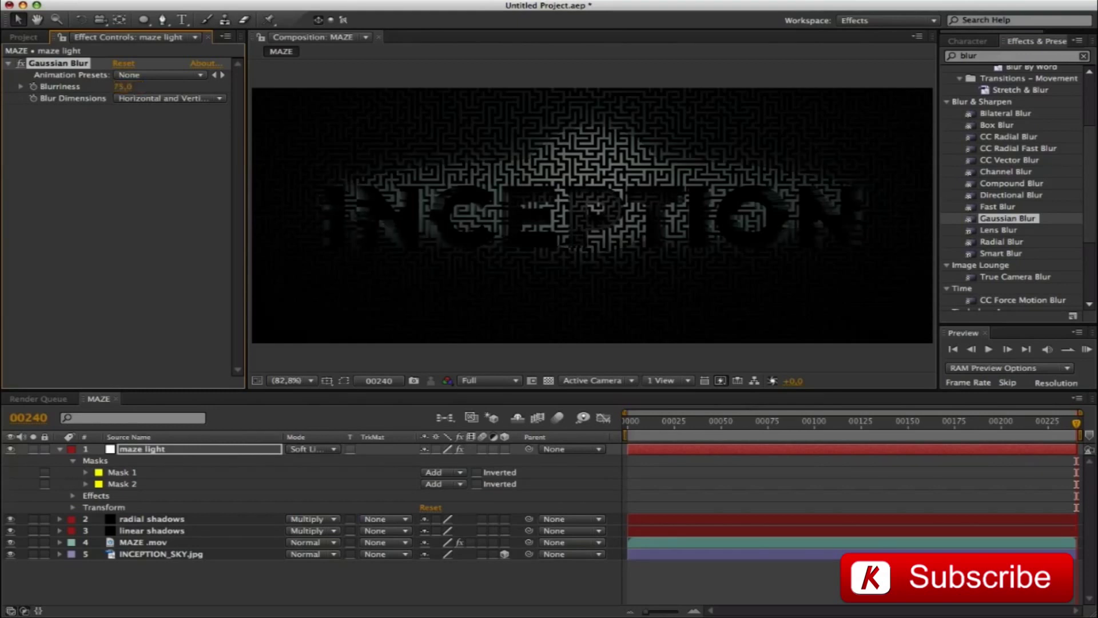
# Step: Set the maze light layer's opacity to 70% and collapse its properties
pyautogui.click(59, 449)
pyautogui.click(138, 450)
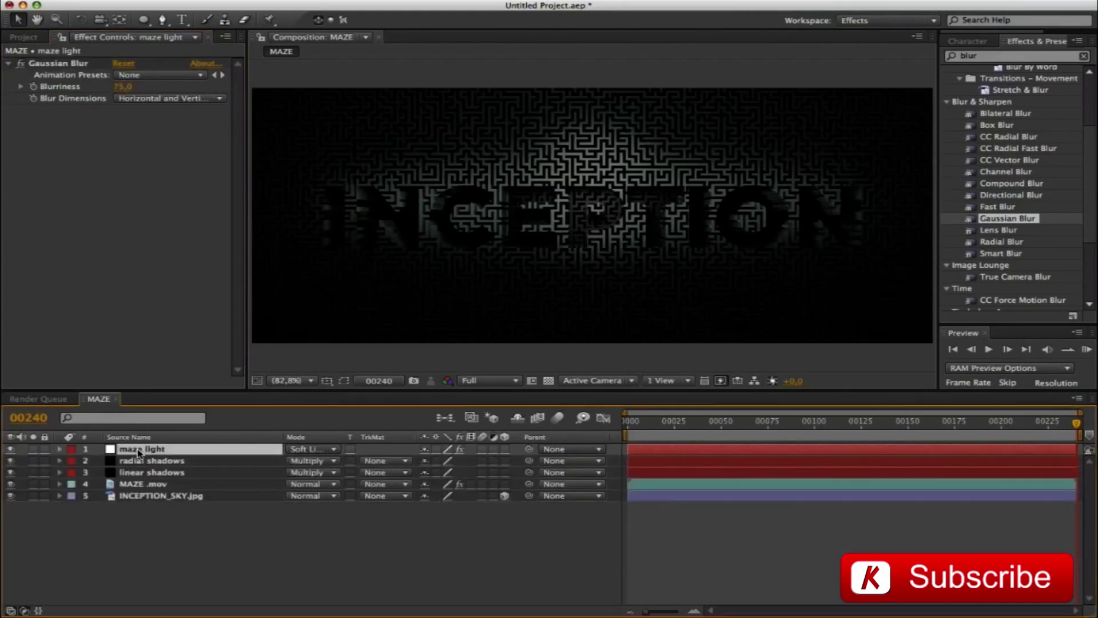
pyautogui.press('t')
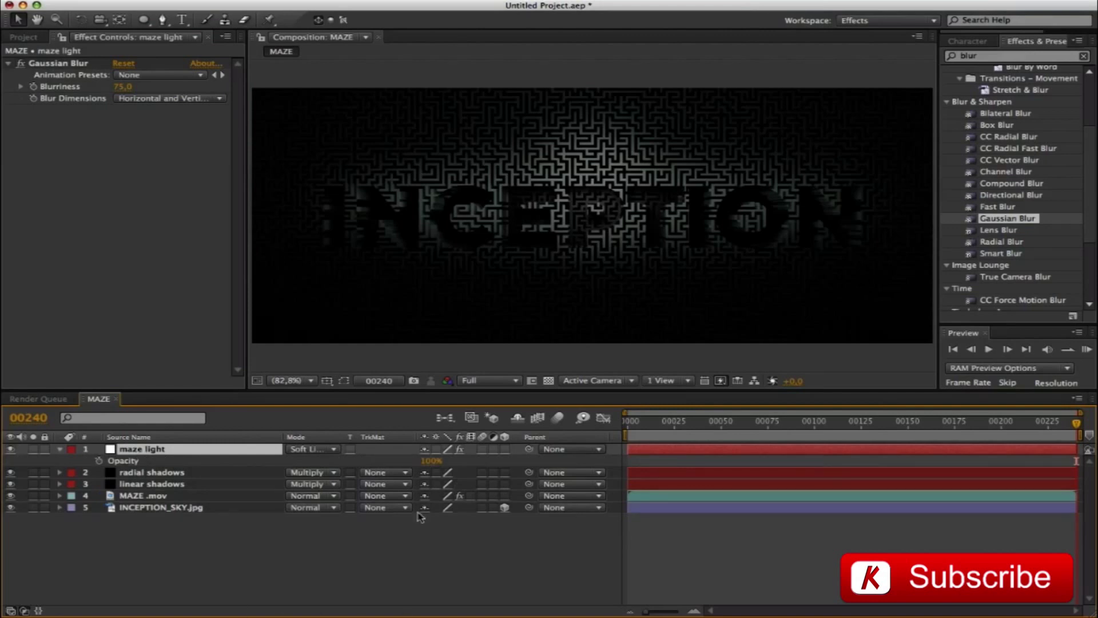
pyautogui.click(431, 461)
pyautogui.write('70')
pyautogui.press('Return')
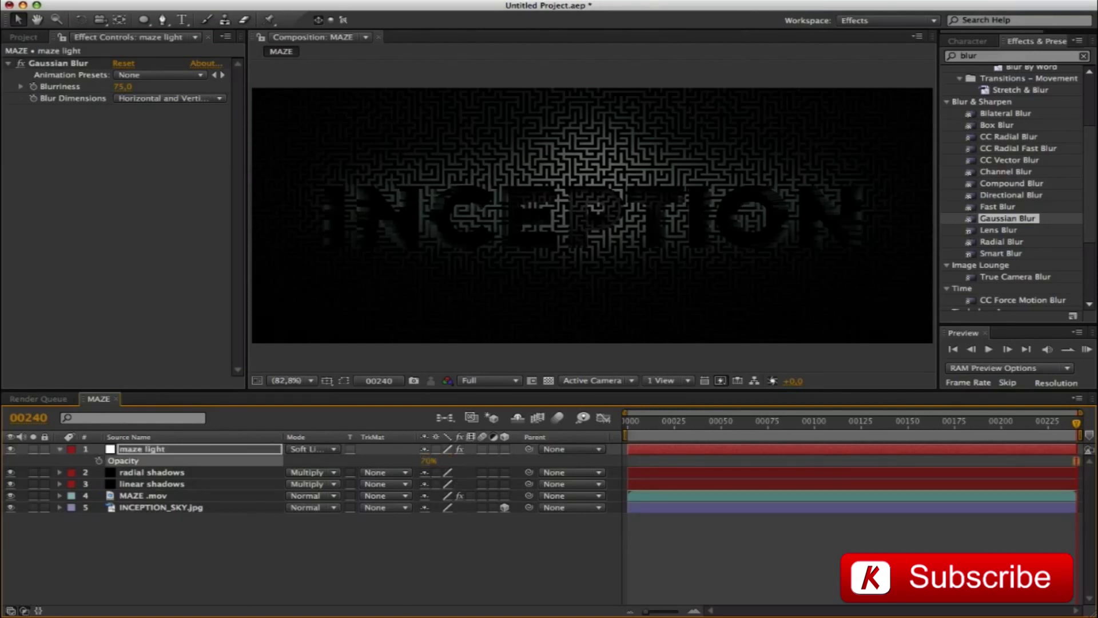
pyautogui.click(147, 451)
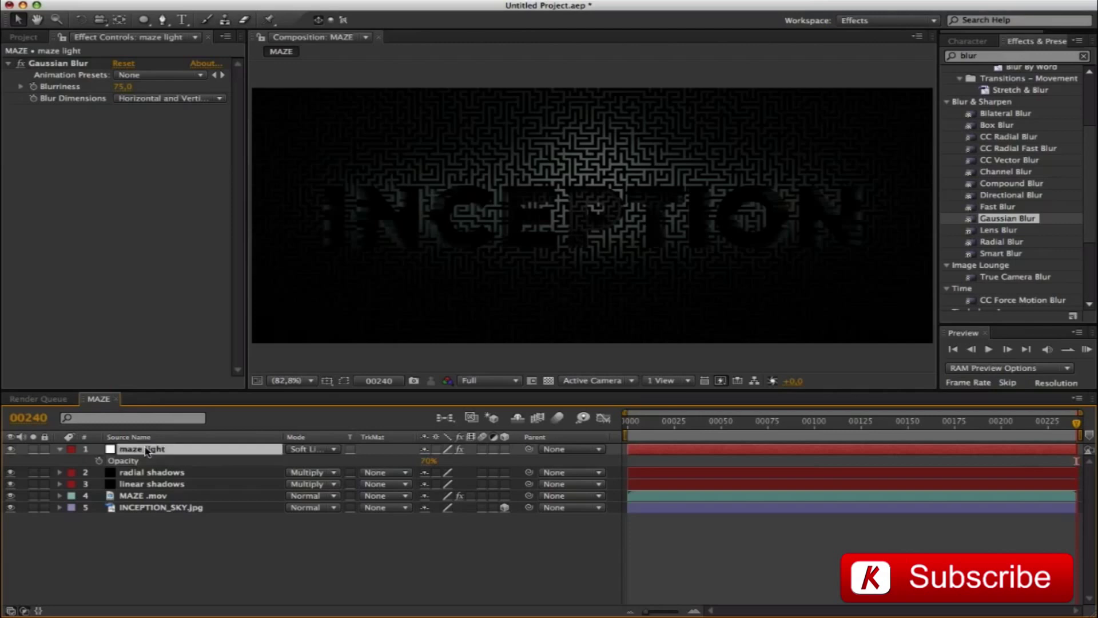
pyautogui.press('t')
pyautogui.moveTo(1075, 424)
pyautogui.mouseDown()
pyautogui.moveTo(720, 417)
pyautogui.moveTo(1076, 423)
pyautogui.mouseUp()
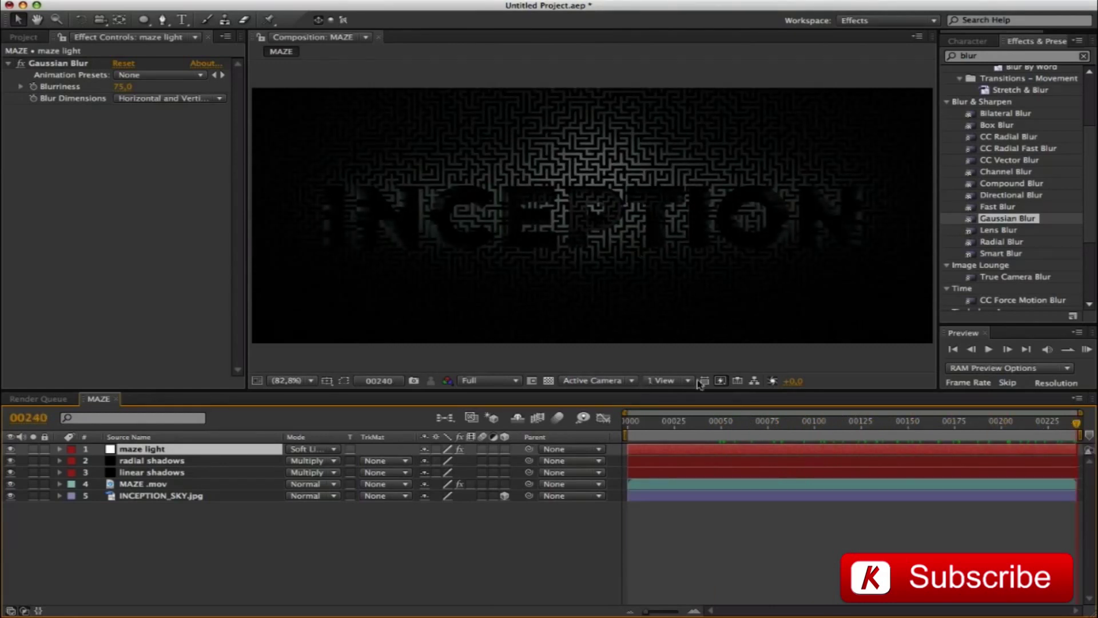
# Step: Lower the top edges of the maze light layer's circular and elliptical masks slightly, and hide the mask outlines
pyautogui.click(162, 448)
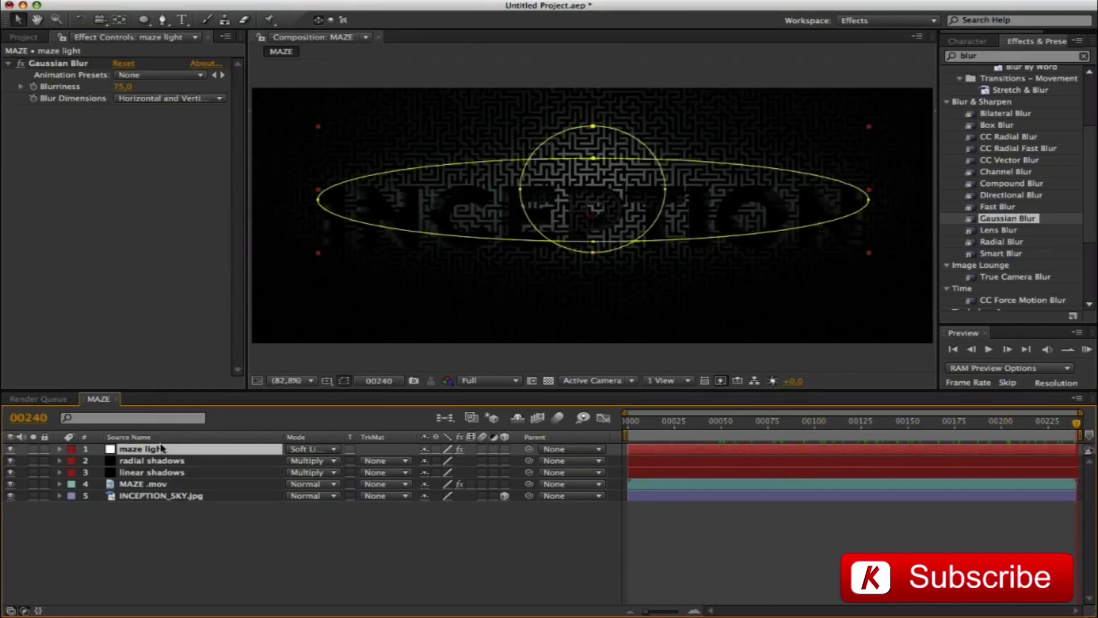
pyautogui.doubleClick(579, 128)
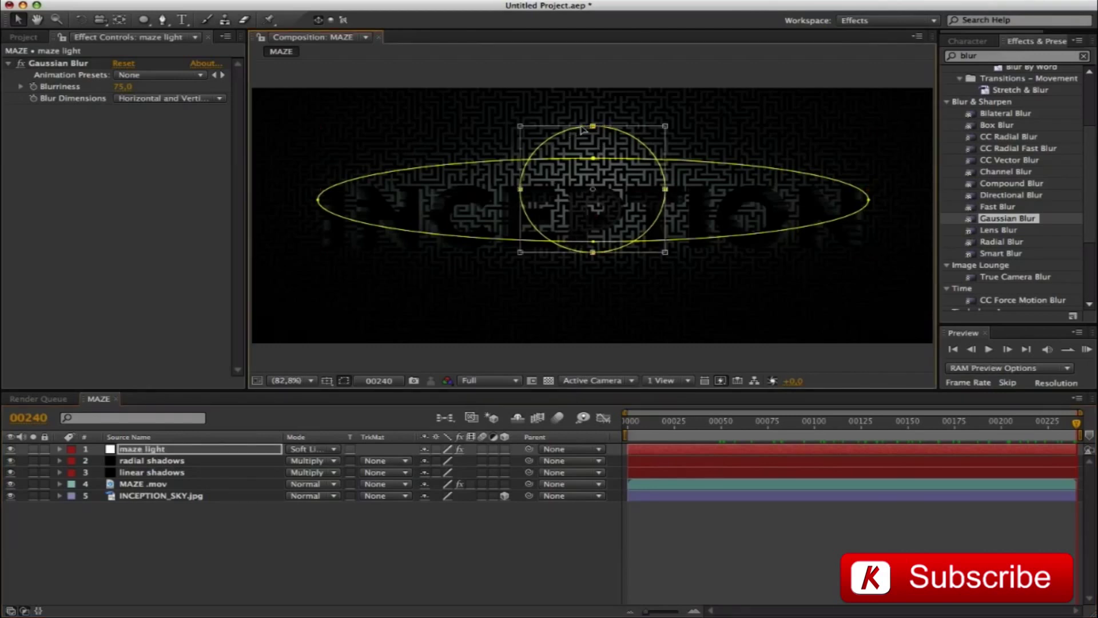
pyautogui.moveTo(593, 125); pyautogui.dragTo(592, 136)
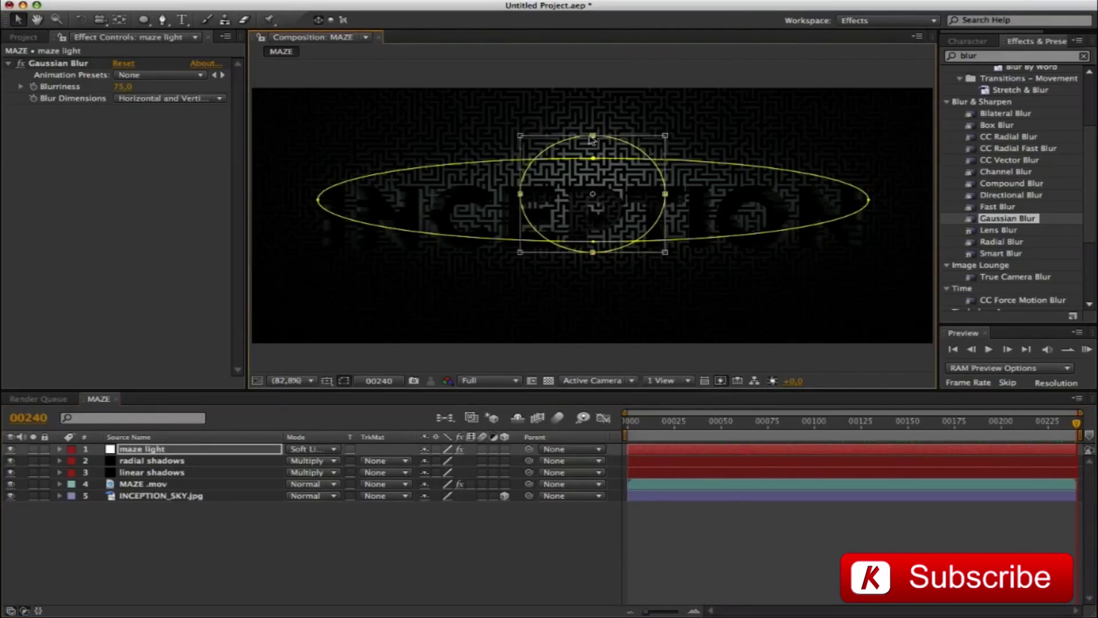
pyautogui.doubleClick(676, 165)
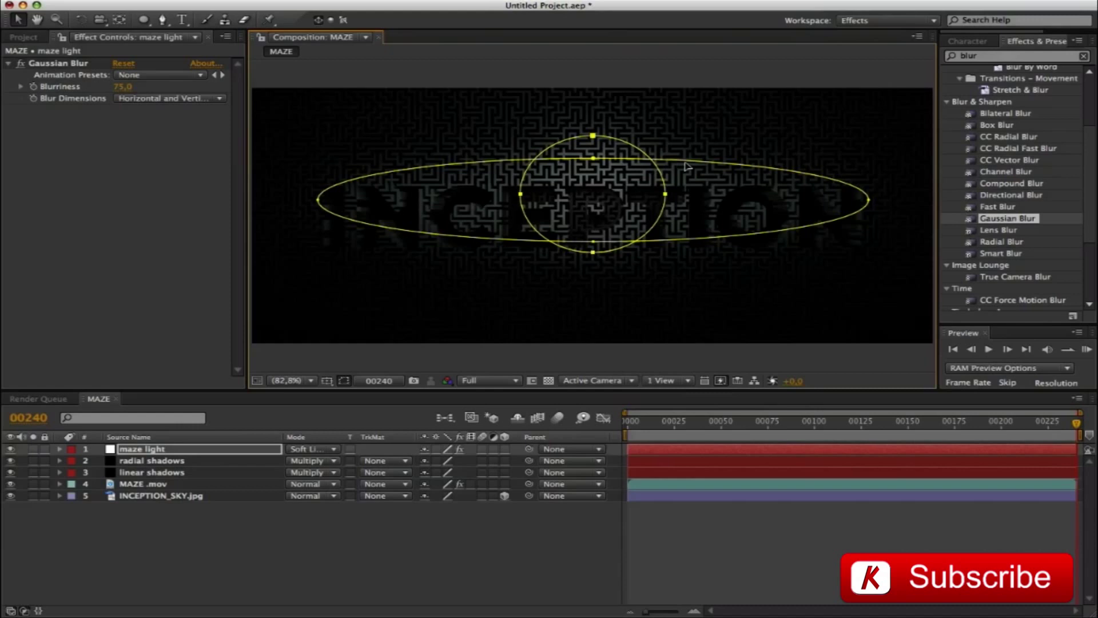
pyautogui.doubleClick(685, 163)
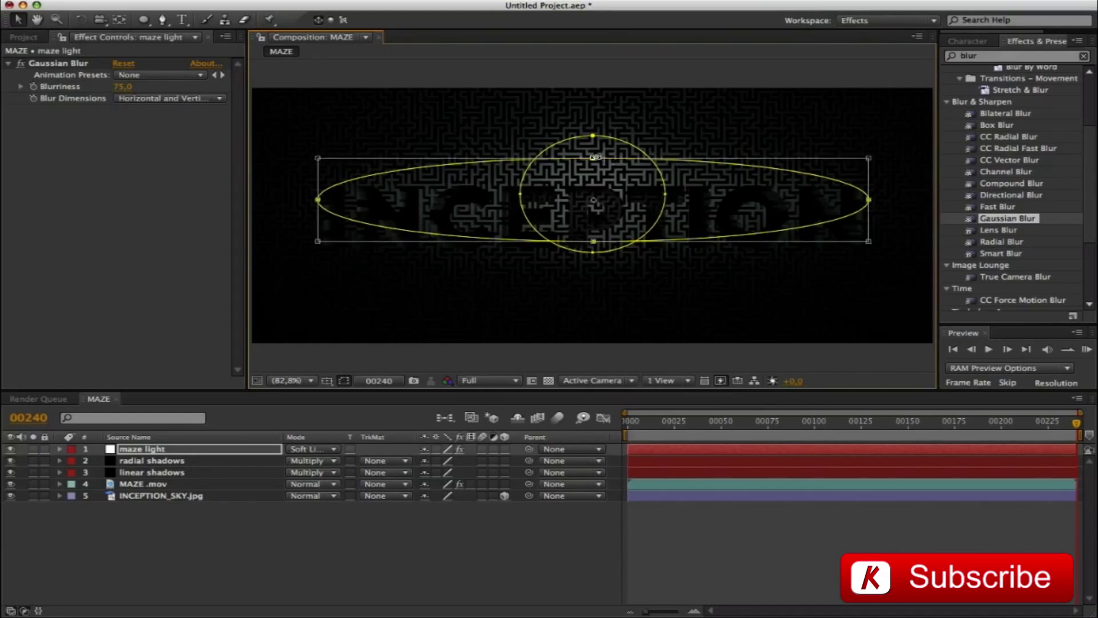
pyautogui.moveTo(595, 157); pyautogui.dragTo(592, 169)
pyautogui.press('Return')
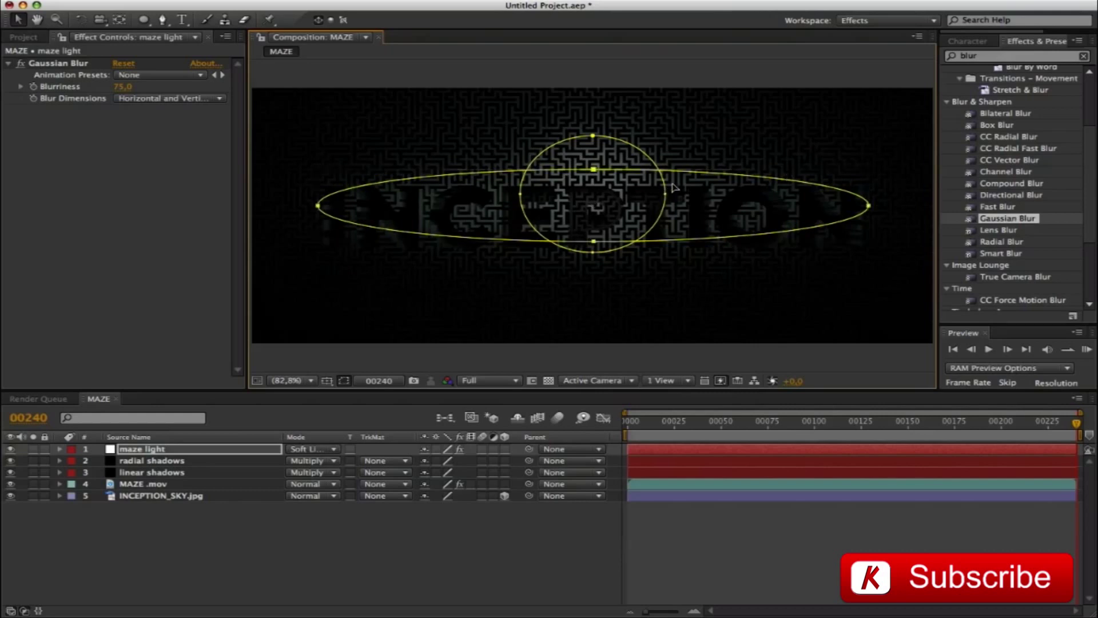
pyautogui.press('super+shift+h')
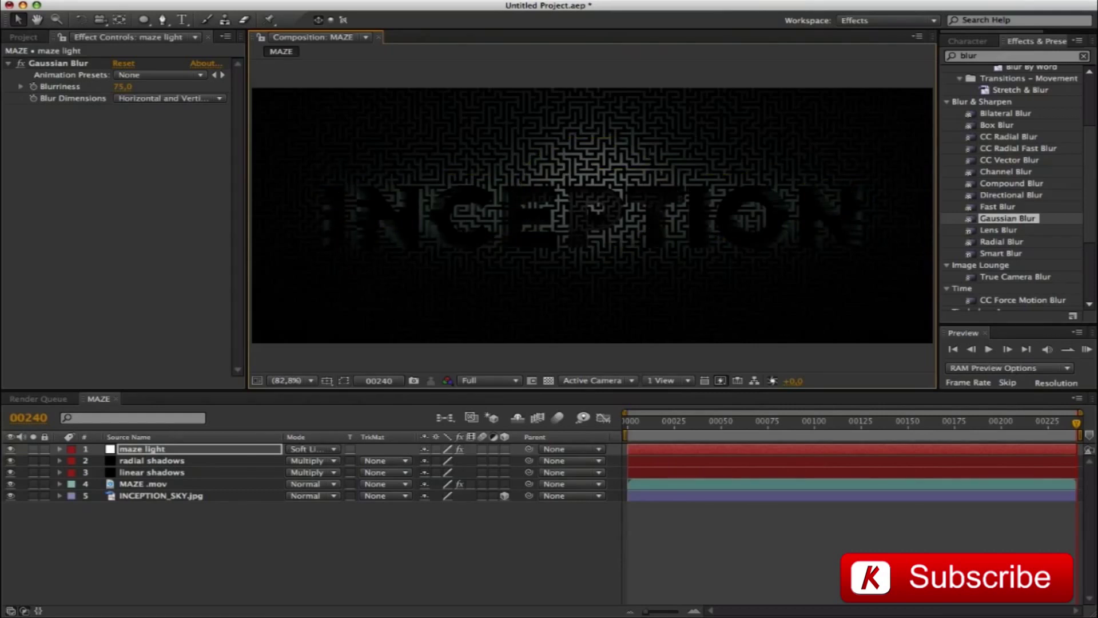
# Step: Create a white 1080 x 450 px solid layer named "point light" above the maze light layer
pyautogui.click(84, 409)
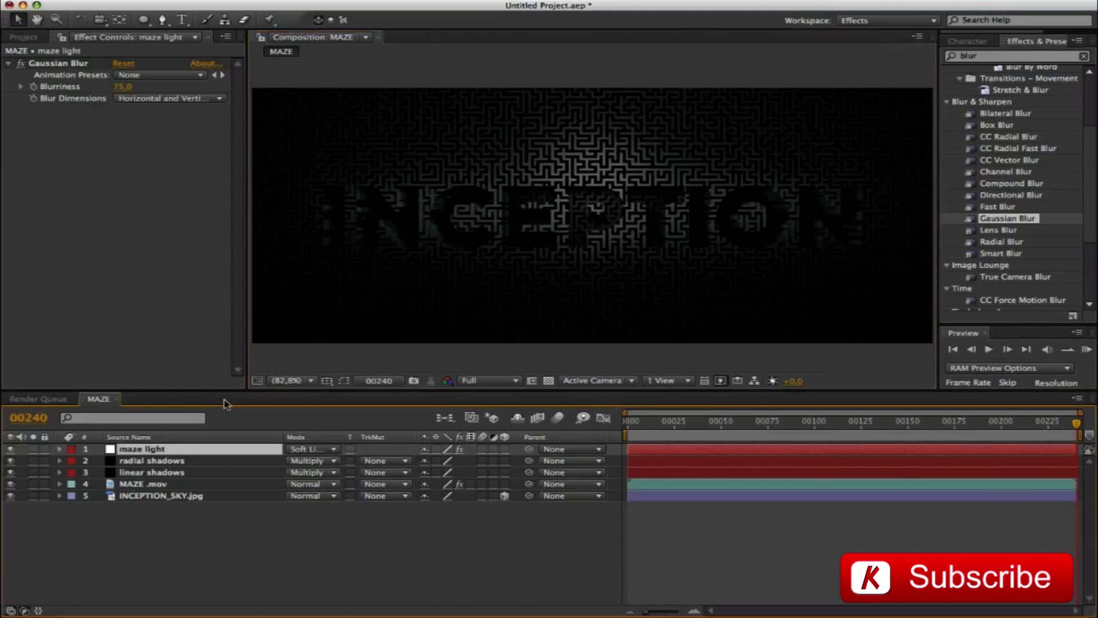
pyautogui.press('super+y')
pyautogui.write('p')
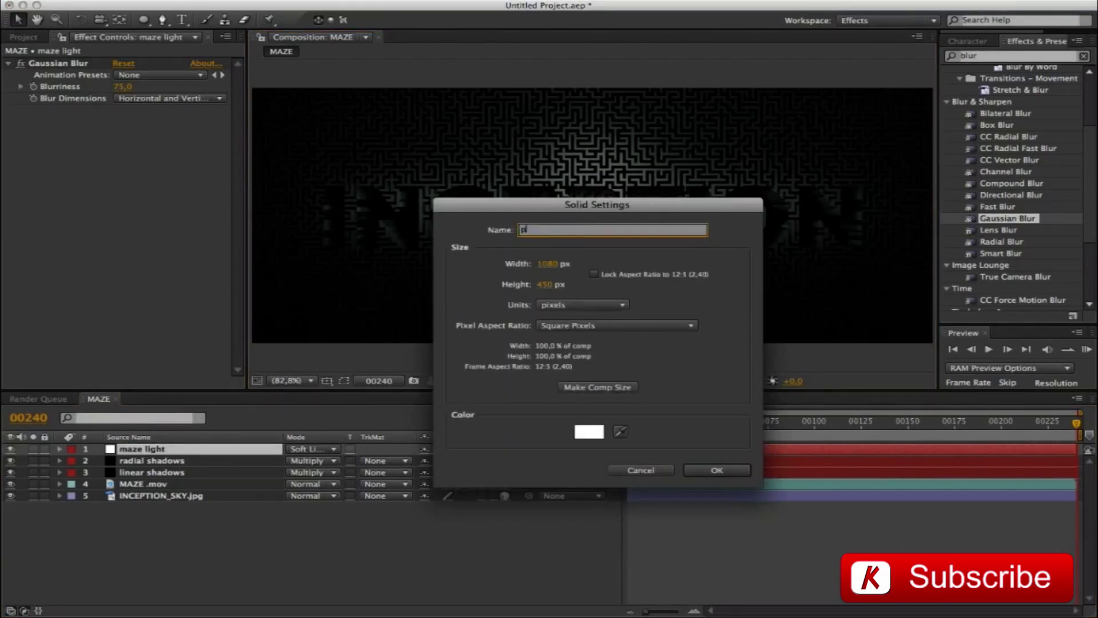
pyautogui.write('oint light')
pyautogui.press('Return')
# Step: Draw a small circular mask on the point light layer above the centre of the lettering and set its blending mode to Overlay
pyautogui.click(143, 20)
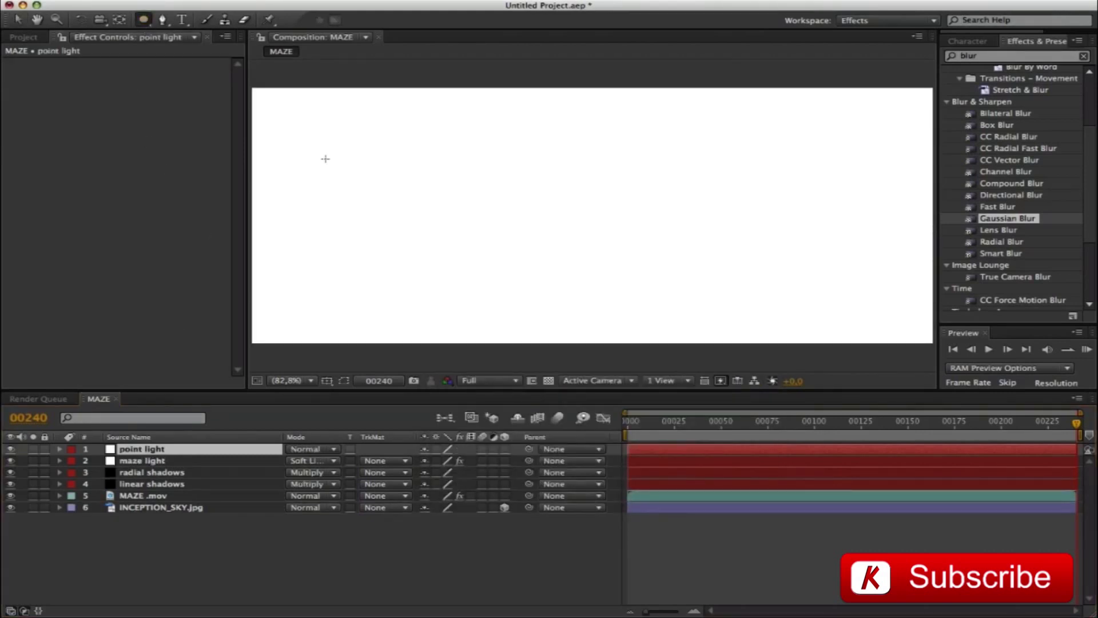
pyautogui.moveTo(560, 142); pyautogui.dragTo(613, 189)
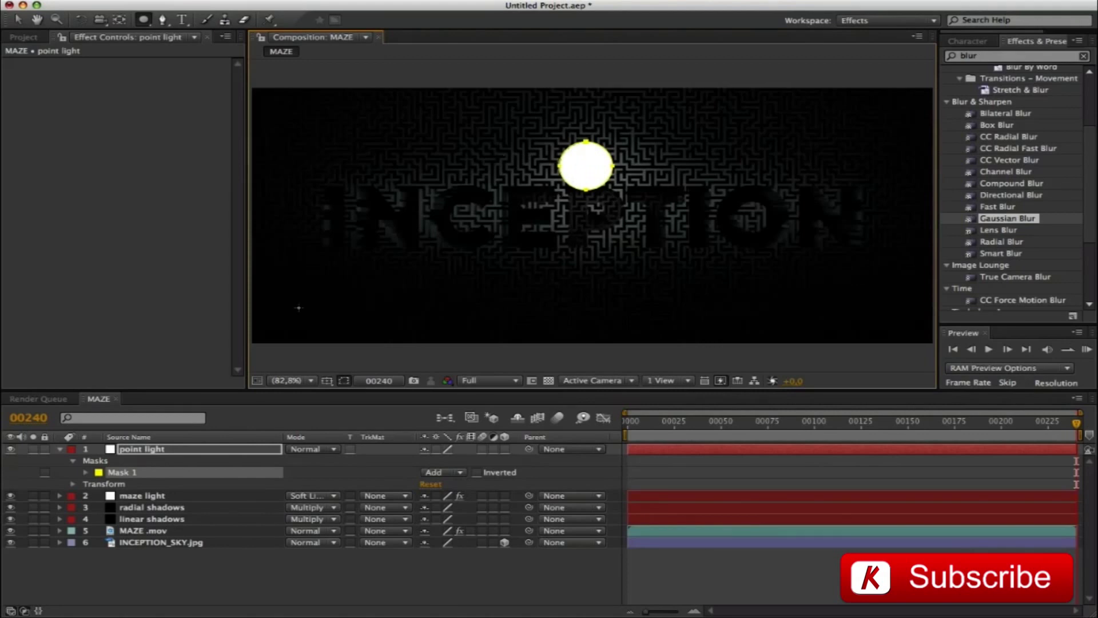
pyautogui.click(305, 449)
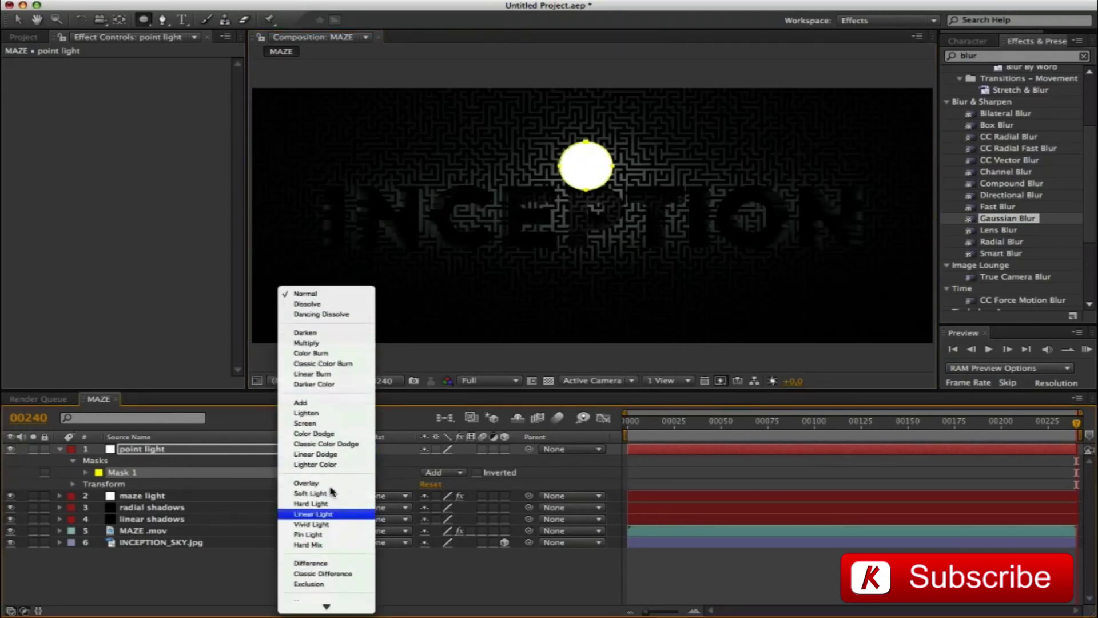
pyautogui.click(306, 483)
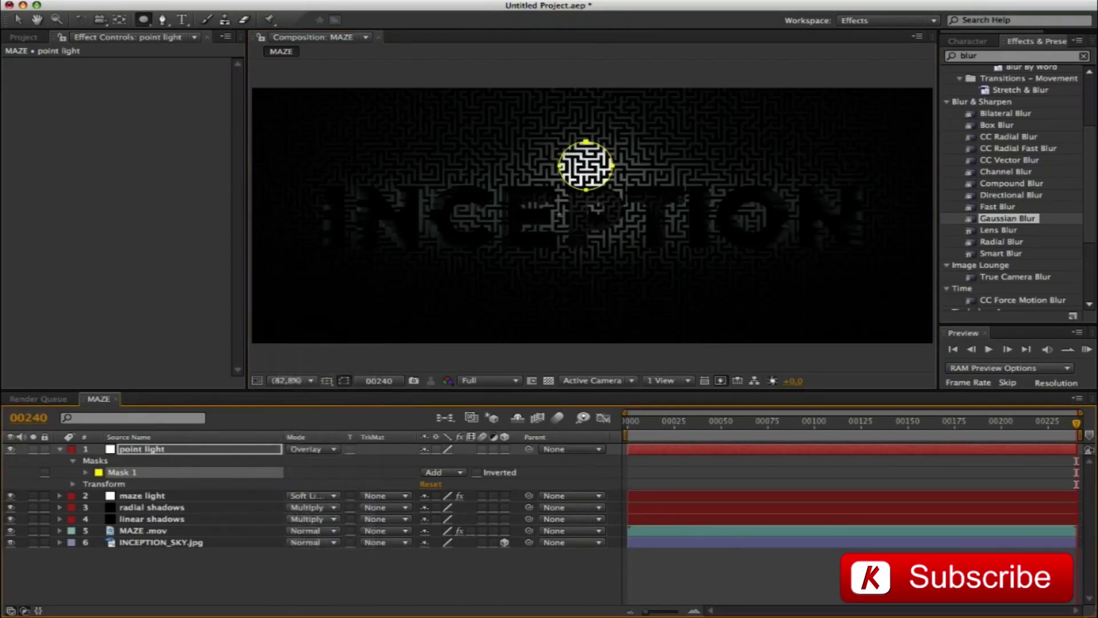
# Step: Using the grid, centre the point light mask on the vertical centre line and raise it slightly, with mask outlines and grid hidden at the end
pyautogui.press('super+shift+h')
pyautogui.hotkey('ctrl', "'")
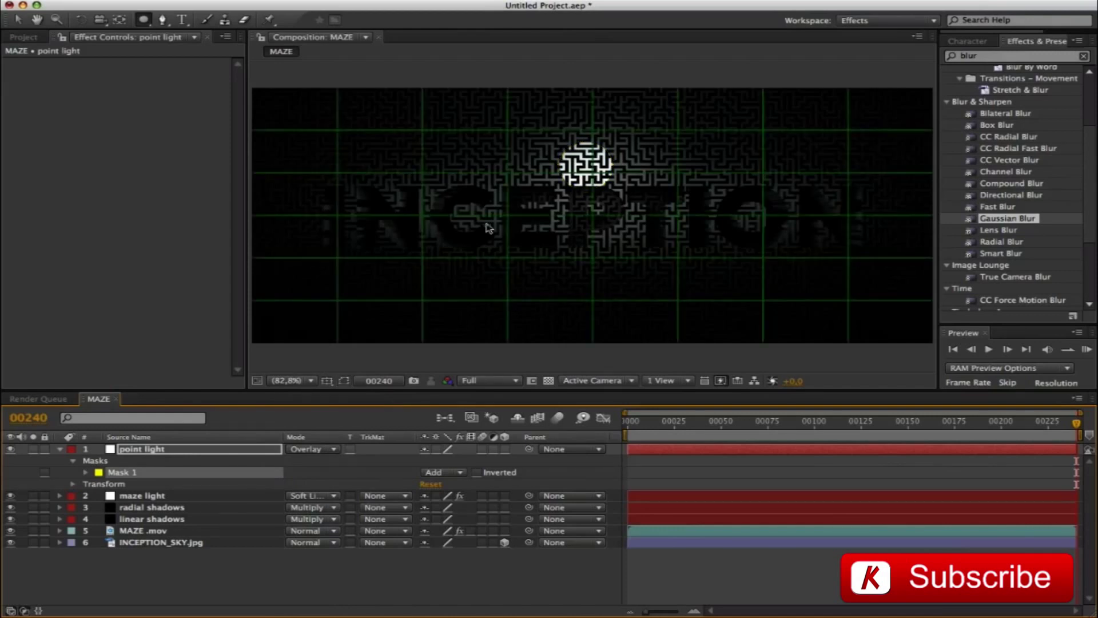
pyautogui.press('Right')
pyautogui.press('Right')
pyautogui.press('Right')
pyautogui.press('Right')
pyautogui.press('Right')
pyautogui.press('Right')
pyautogui.press('Right')
pyautogui.press('Right')
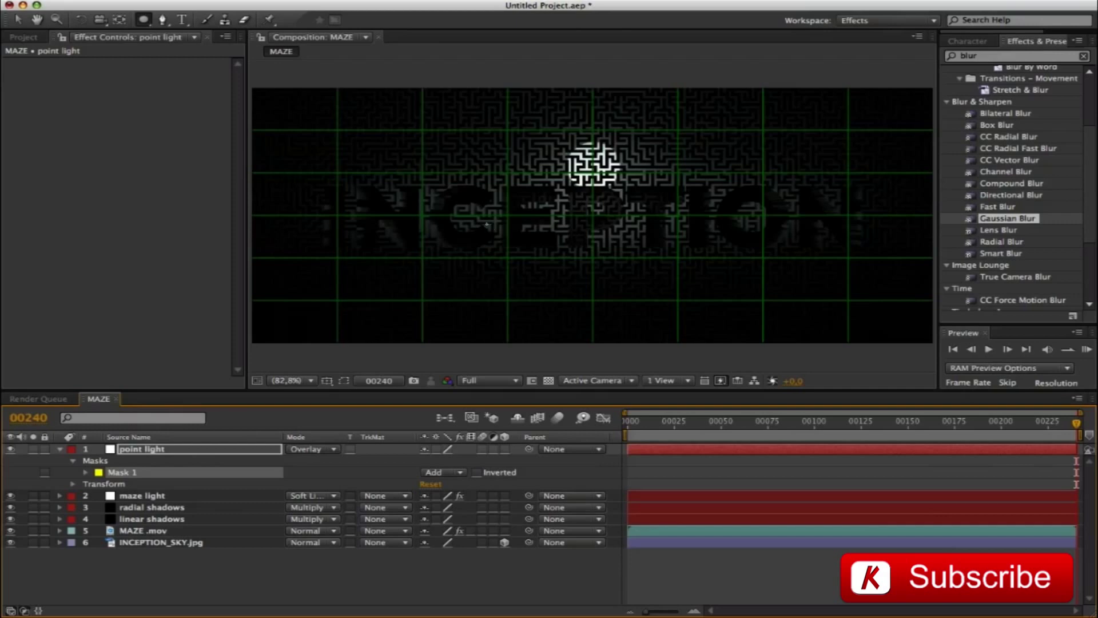
pyautogui.press('Up')
pyautogui.press('Up')
pyautogui.press('Up')
pyautogui.press('Up')
pyautogui.press('Up')
pyautogui.press('Up')
pyautogui.press('Up')
pyautogui.press('Up')
pyautogui.press('Up')
pyautogui.press('Up')
pyautogui.press('Up')
pyautogui.press('Up')
pyautogui.press('Up')
pyautogui.press('Up')
pyautogui.press('Up')
pyautogui.press('Up')
pyautogui.press('Down')
pyautogui.press('Down')
pyautogui.press('Down')
pyautogui.press('Down')
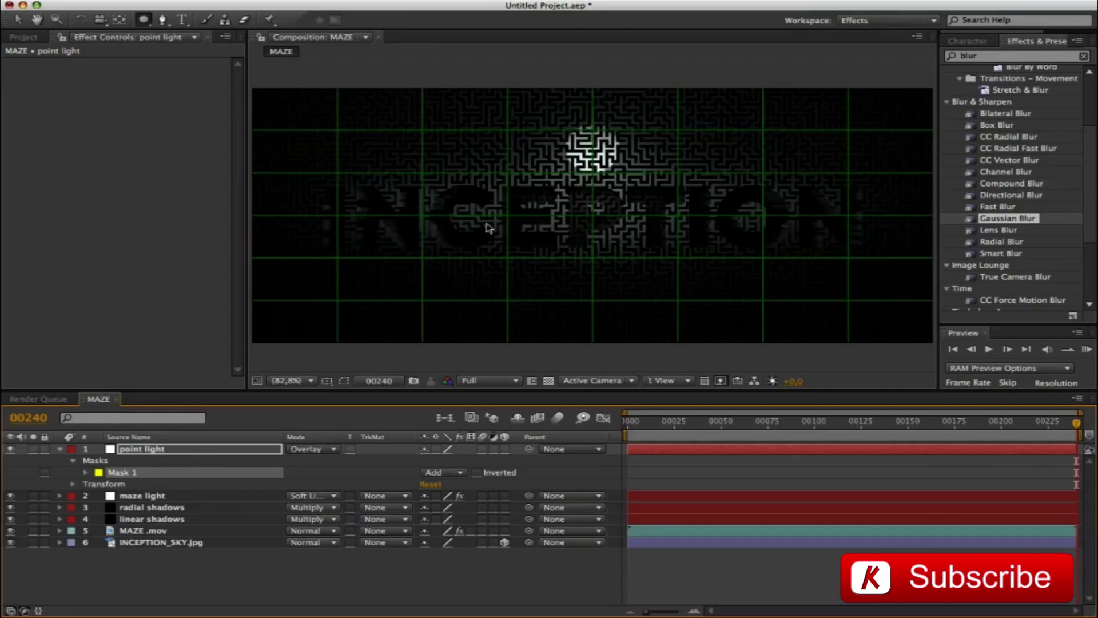
pyautogui.hotkey('ctrl', "'")
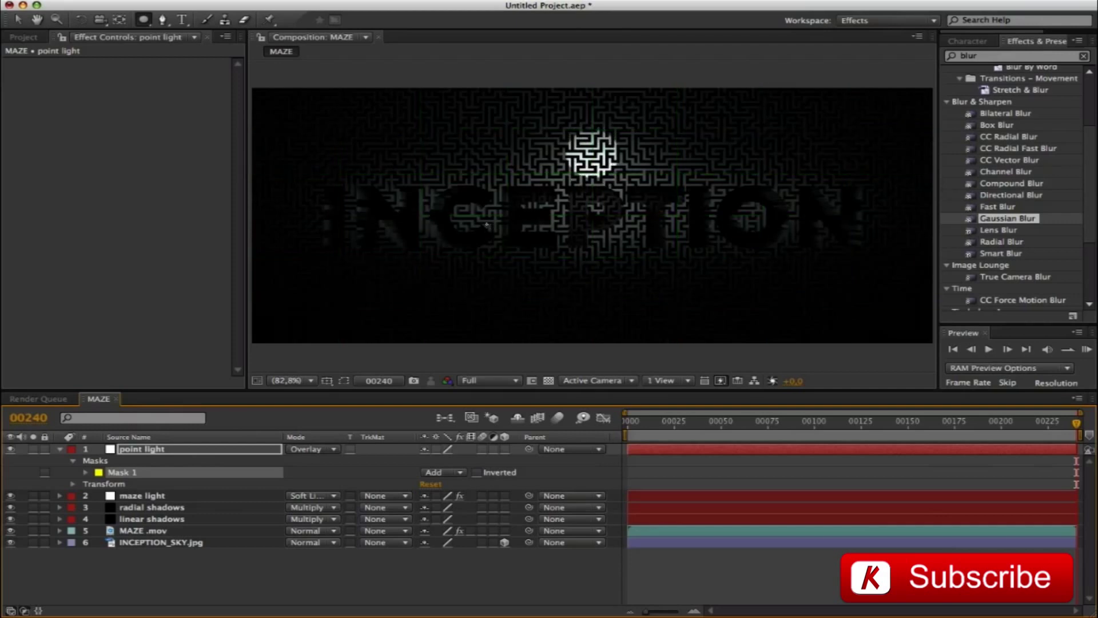
# Step: Set the point light mask's feather to 75 pixels
pyautogui.press('f')
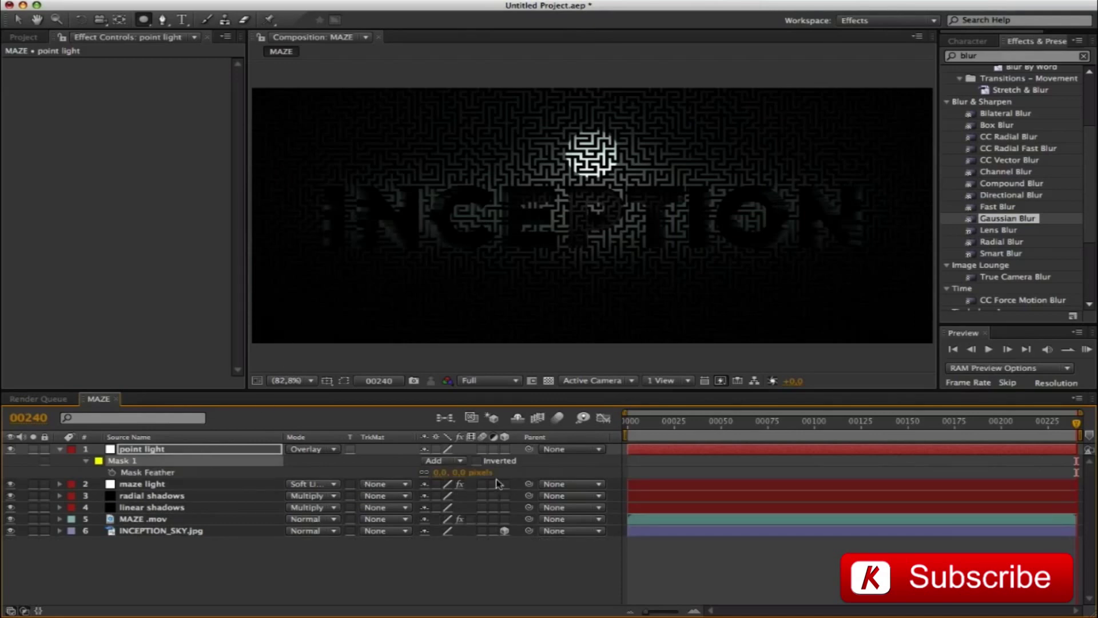
pyautogui.click(460, 472)
pyautogui.write('75')
pyautogui.press('Return')
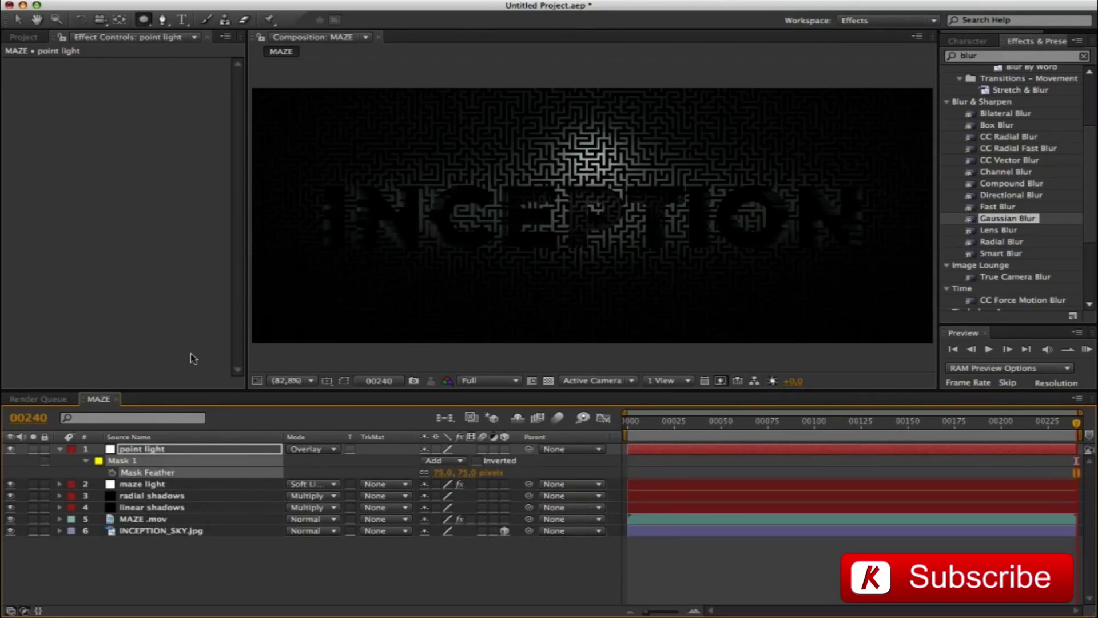
# Step: Set the point light layer's opacity to 80% and collapse its properties
pyautogui.press('t')
pyautogui.click(430, 461)
pyautogui.write('80')
pyautogui.press('Return')
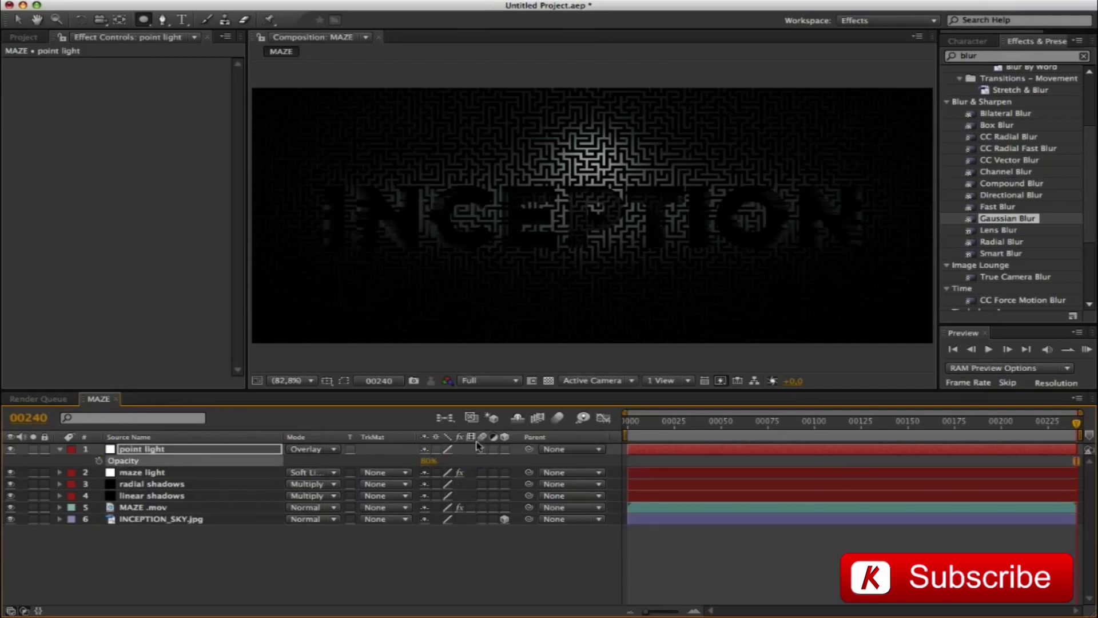
pyautogui.click(60, 449)
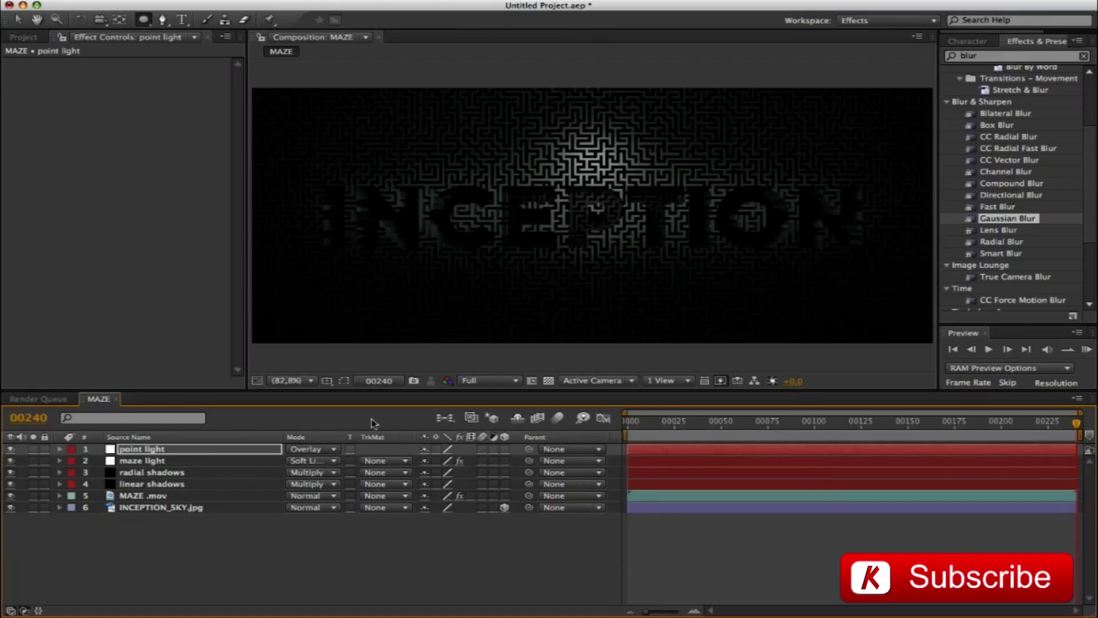
# Step: Add opacity keyframes to both the point light and maze light layers at frame 147
pyautogui.moveTo(1076, 423); pyautogui.dragTo(635, 424)
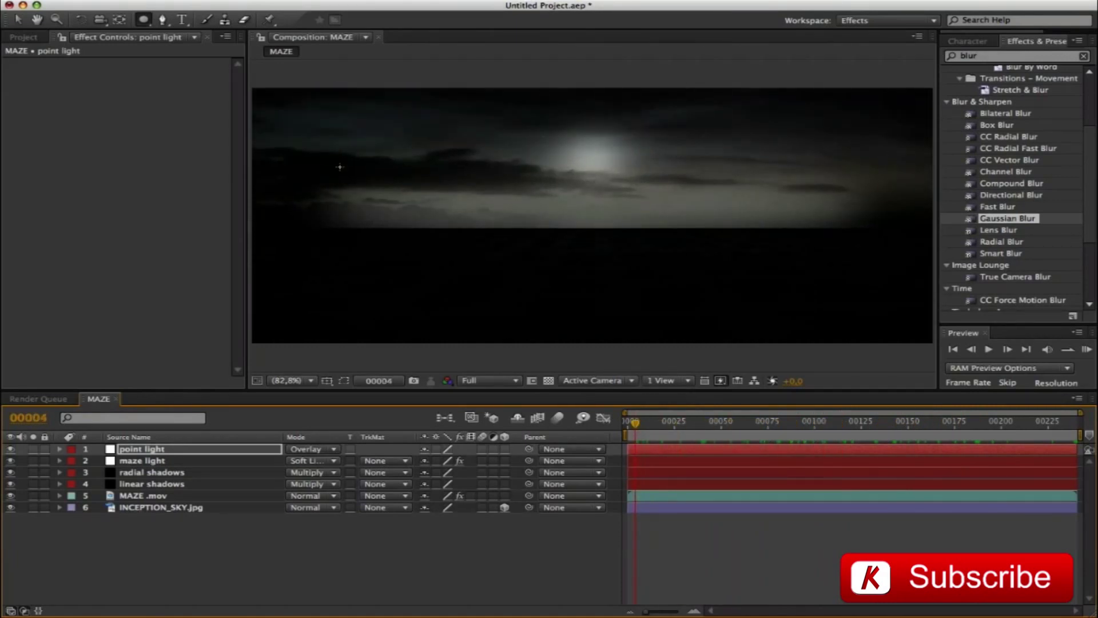
pyautogui.click(897, 450)
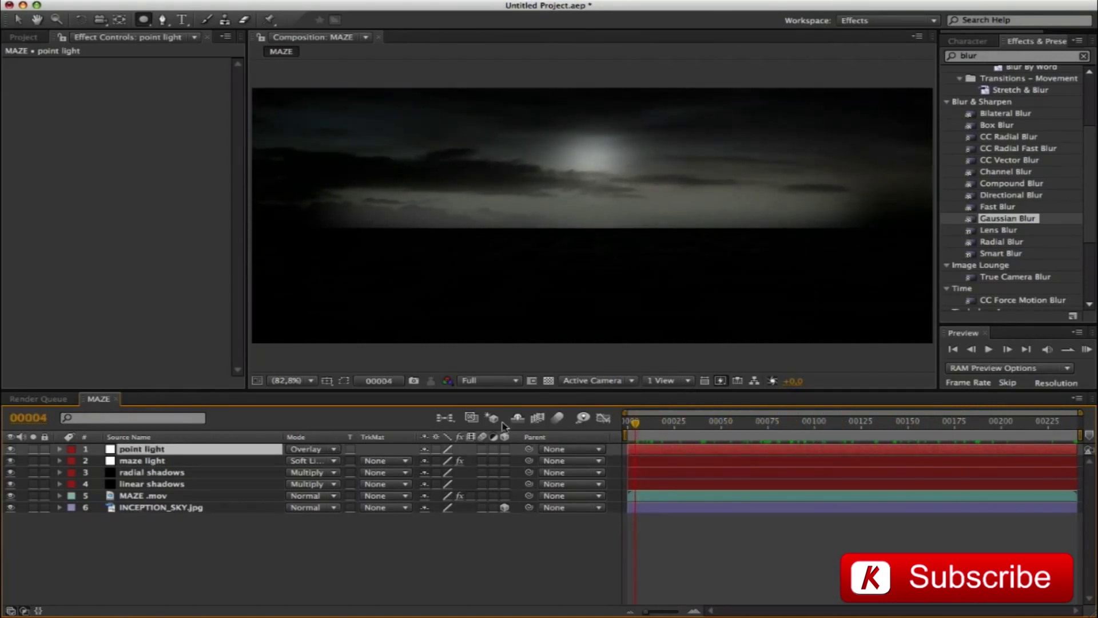
pyautogui.click(29, 418)
pyautogui.write('147')
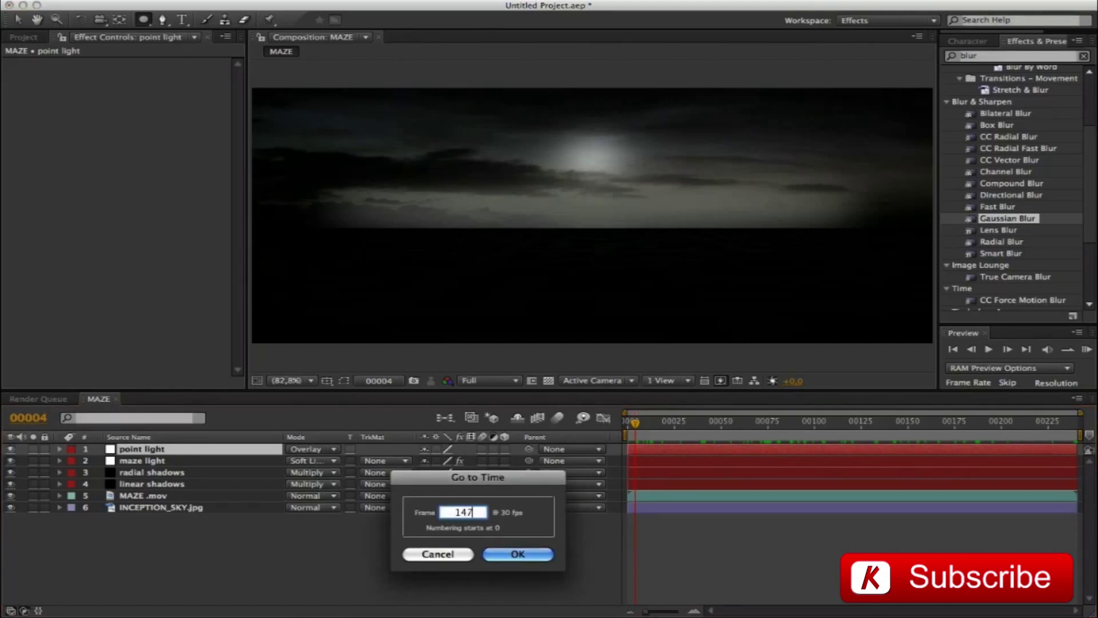
pyautogui.press('Return')
pyautogui.keyDown('shift'); pyautogui.click(157, 458); pyautogui.keyUp('shift')
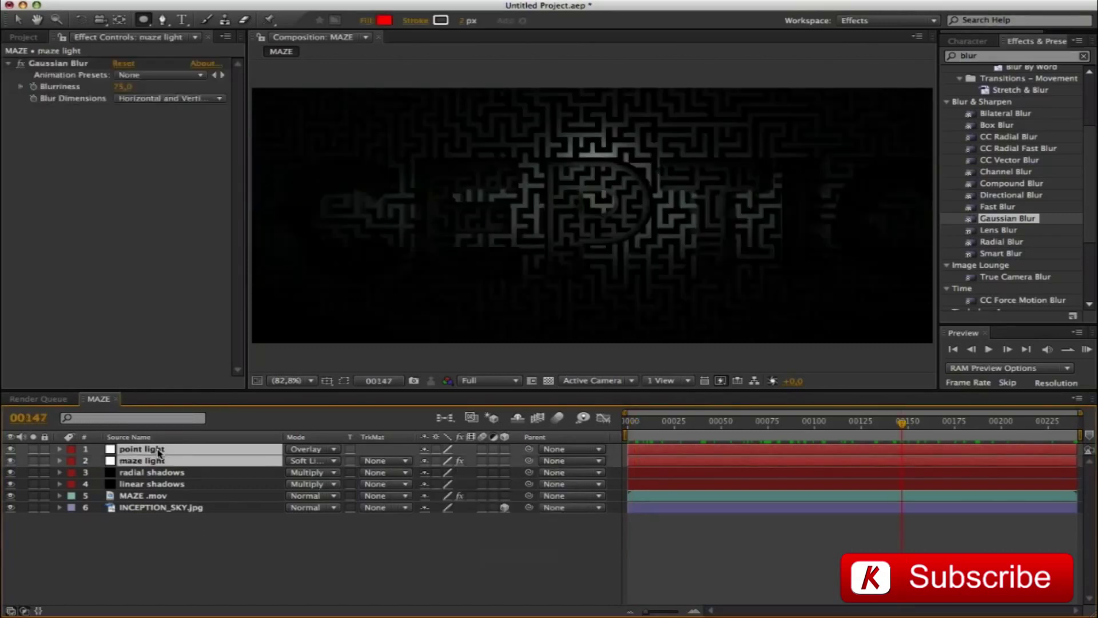
pyautogui.press('t')
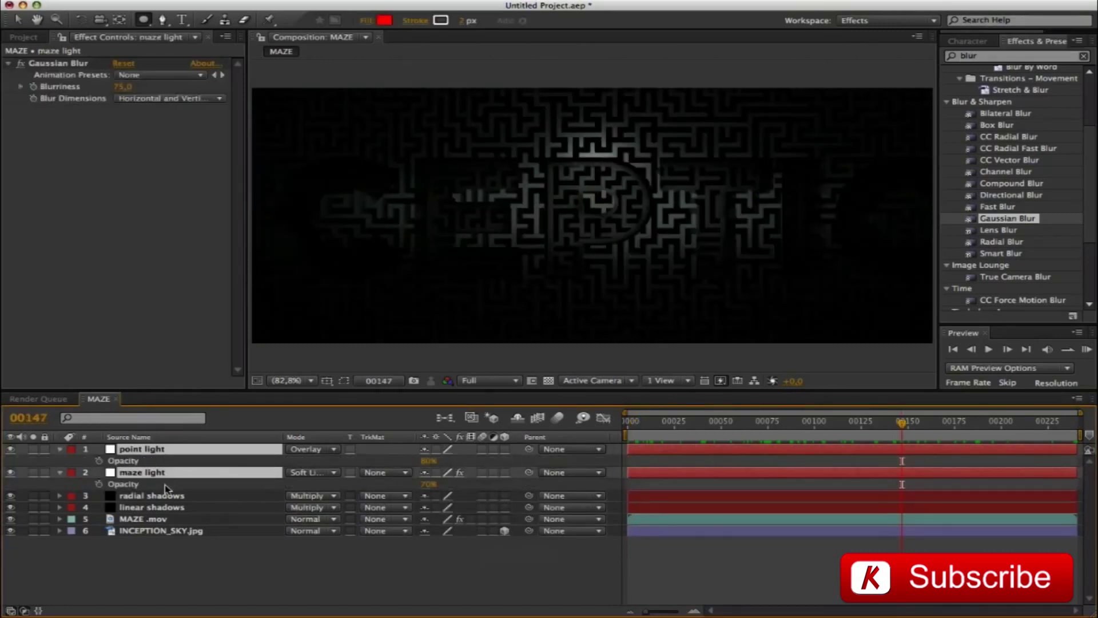
pyautogui.click(99, 460)
# Step: Set the opacity of both light layers to 0% at frame 128, check the fade-in, and collapse their properties
pyautogui.click(29, 417)
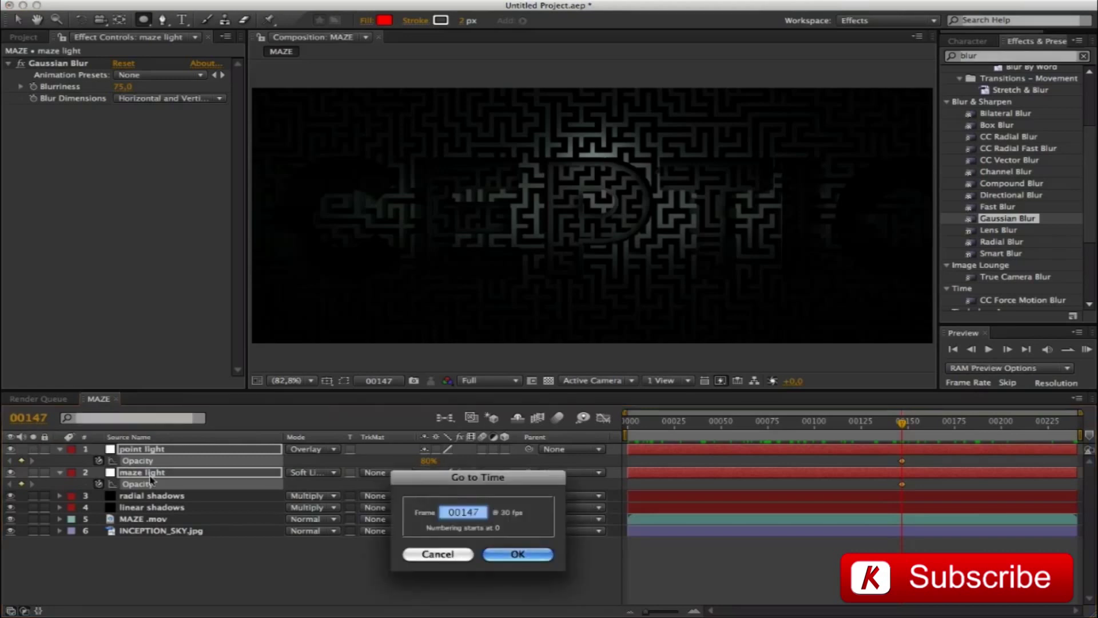
pyautogui.write('128')
pyautogui.press('Return')
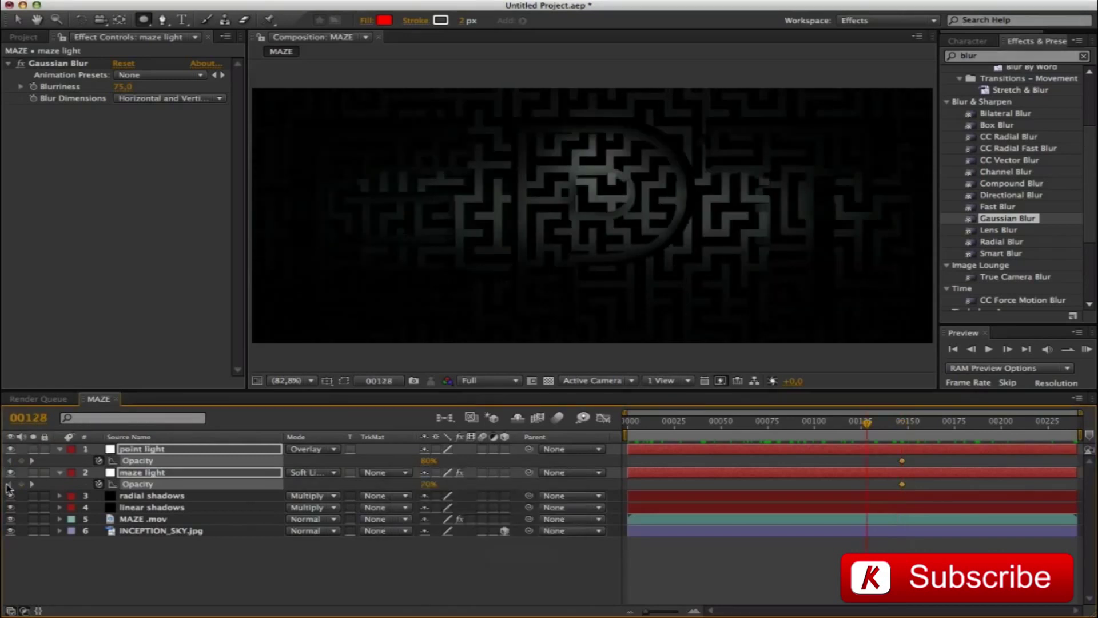
pyautogui.click(428, 460)
pyautogui.write('0')
pyautogui.press('Return')
pyautogui.moveTo(870, 423); pyautogui.dragTo(930, 424)
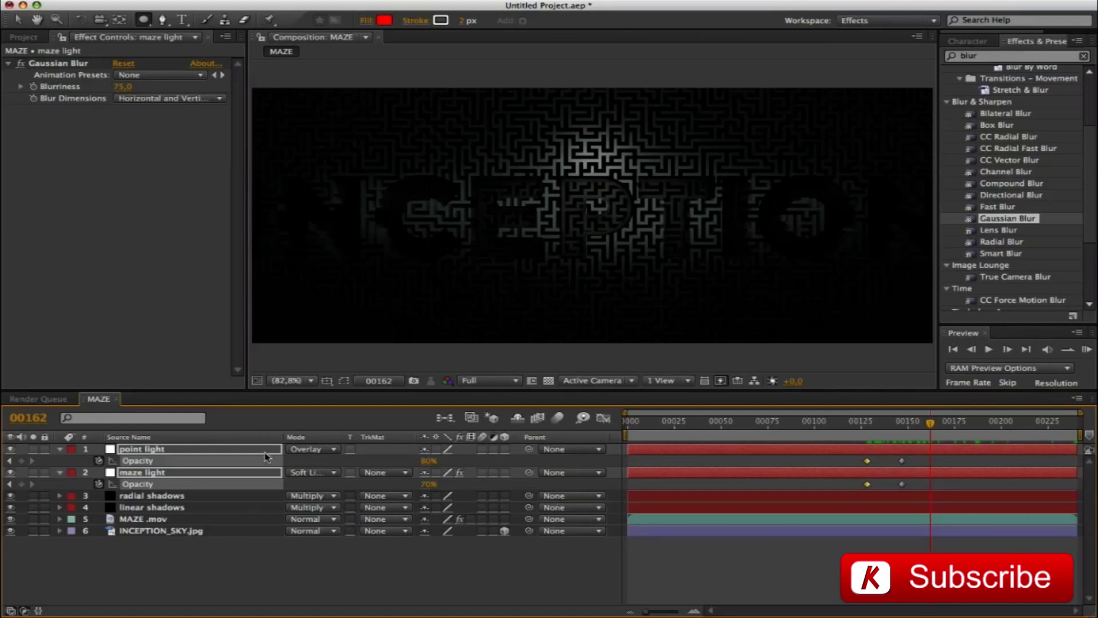
pyautogui.press('u')
pyautogui.click(363, 566)
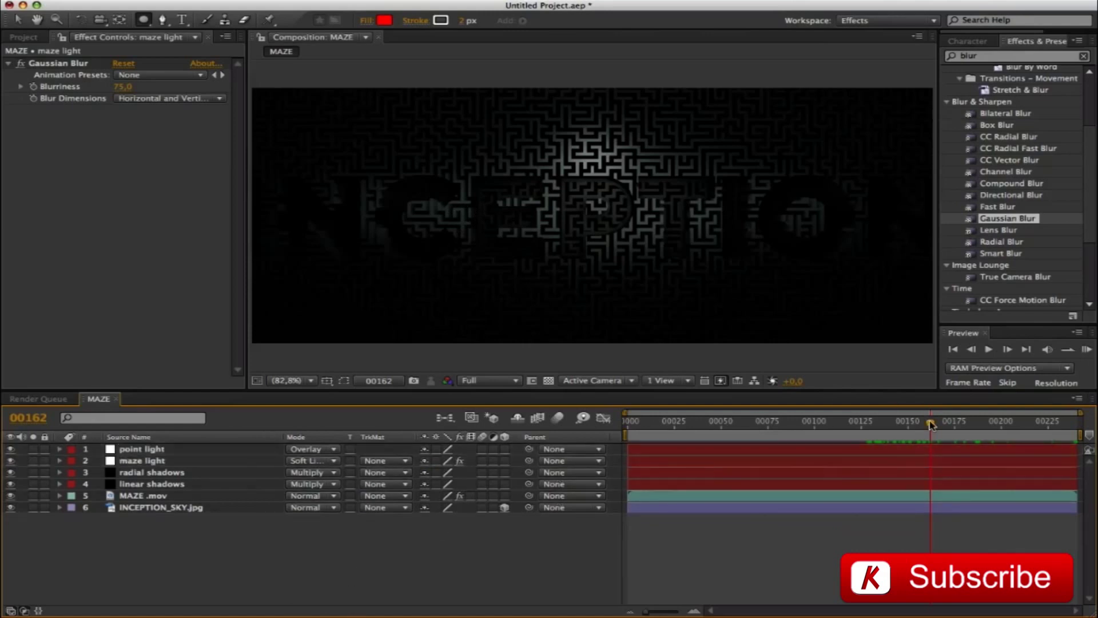
# Step: At the last frame, set the point light mask's feather to 55 pixels and collapse the layer
pyautogui.moveTo(931, 424); pyautogui.dragTo(1076, 423)
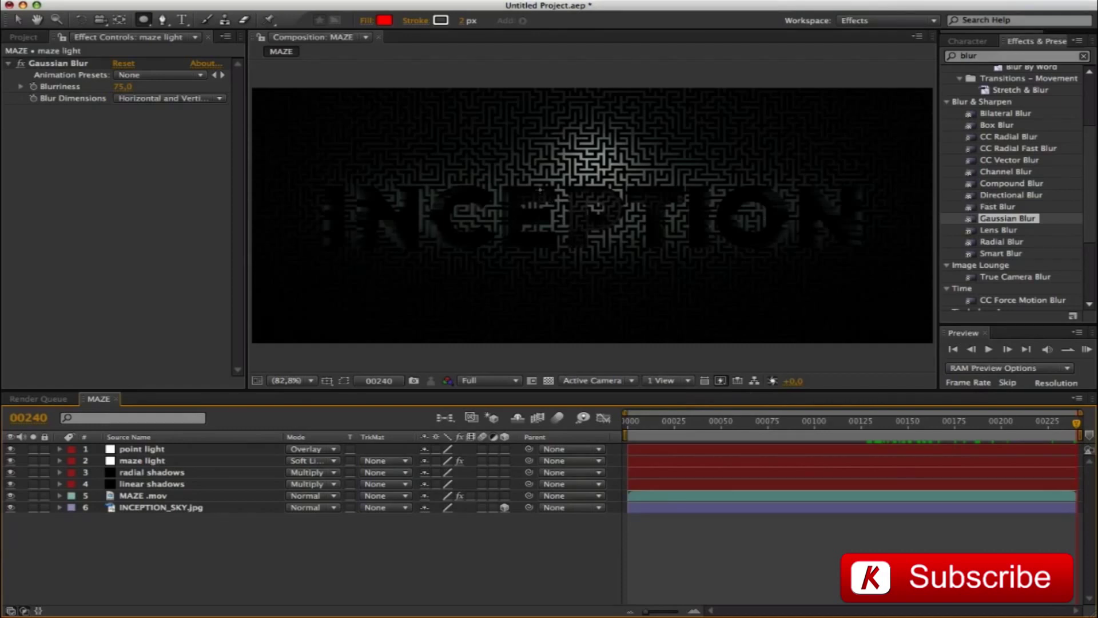
pyautogui.click(143, 450)
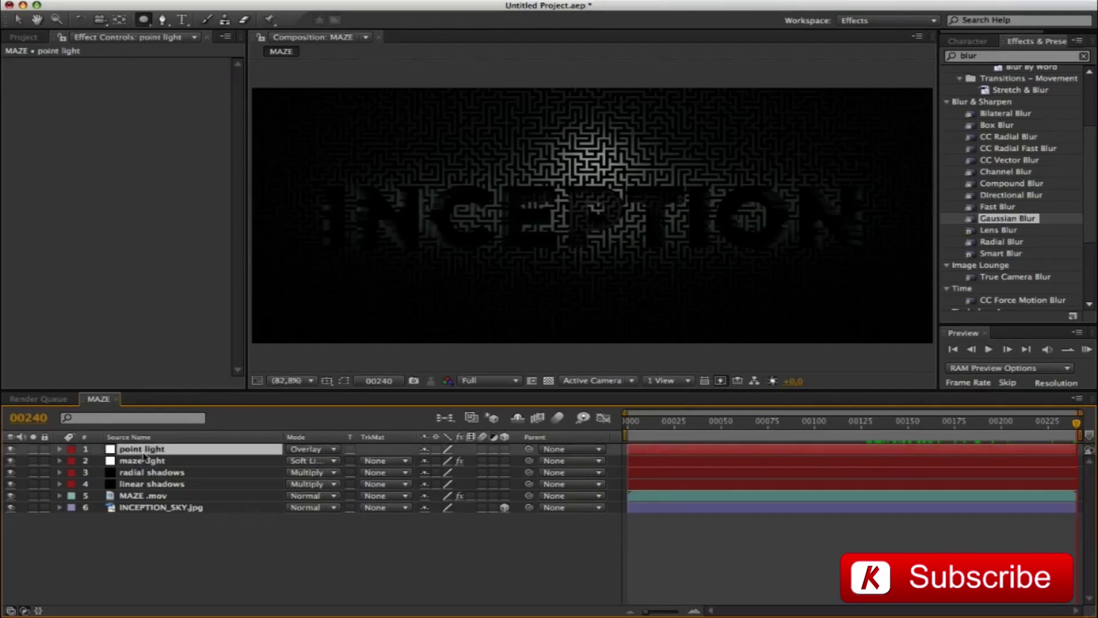
pyautogui.press('m')
pyautogui.press('f')
pyautogui.click(466, 472)
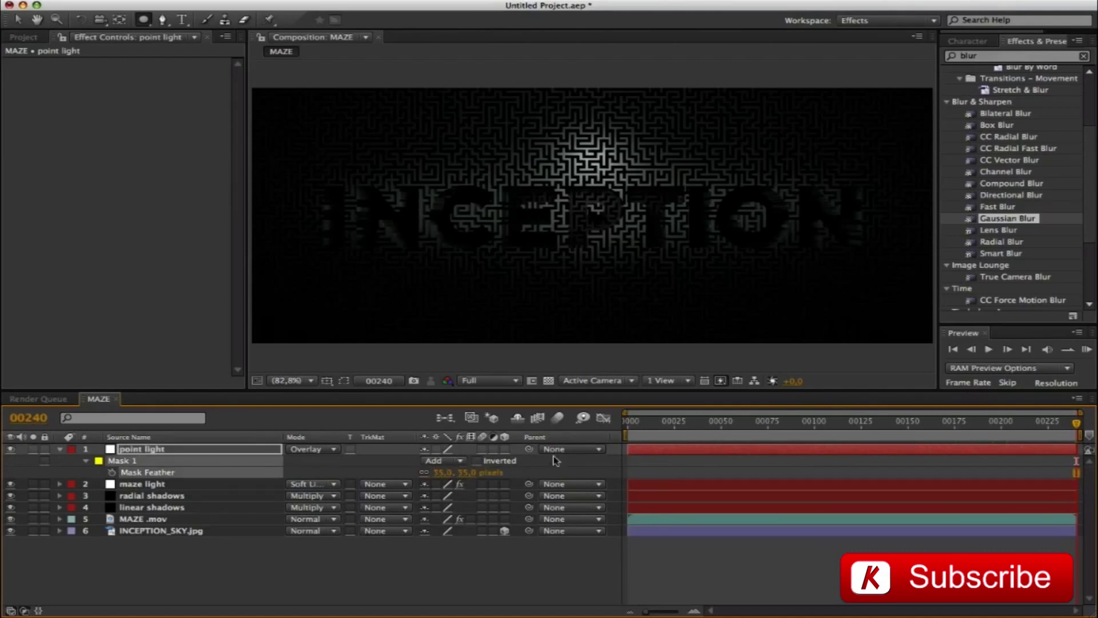
pyautogui.press('m')
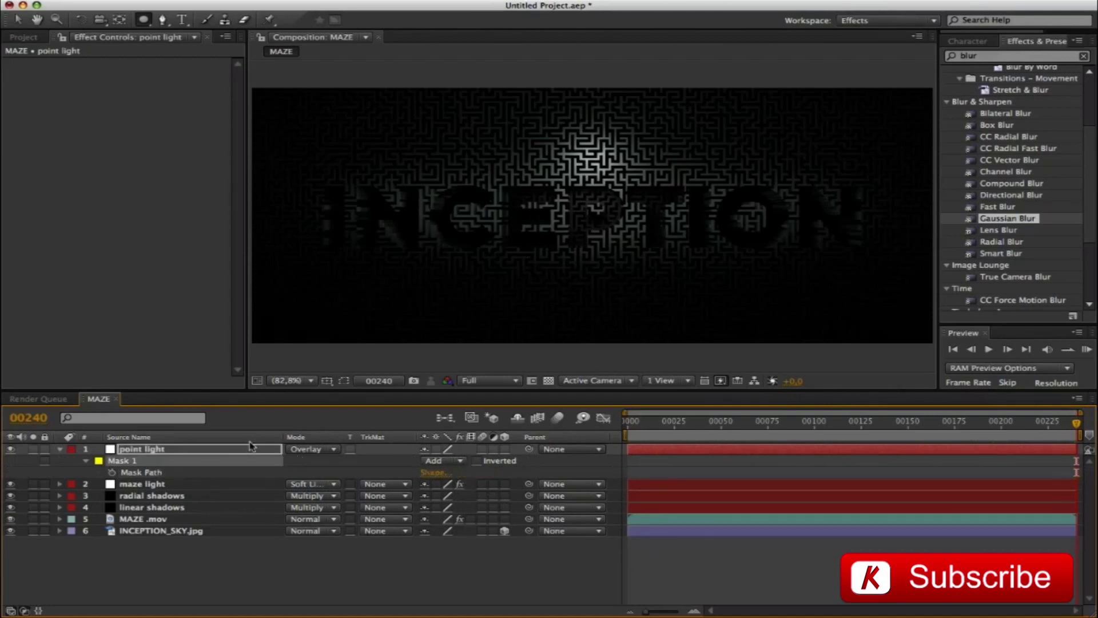
pyautogui.click(59, 449)
# Step: Add MAZE_INSIDE_SHADOWS.mov from the project files to the MAZE composition as the topmost layer
pyautogui.click(369, 373)
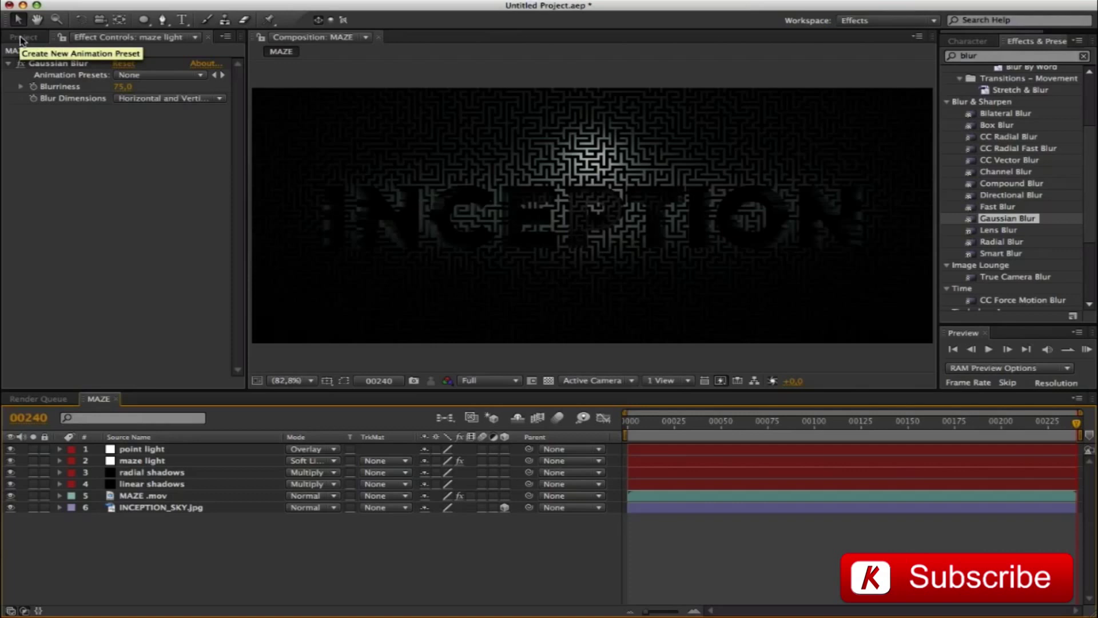
pyautogui.click(23, 37)
pyautogui.moveTo(80, 237); pyautogui.dragTo(170, 449)
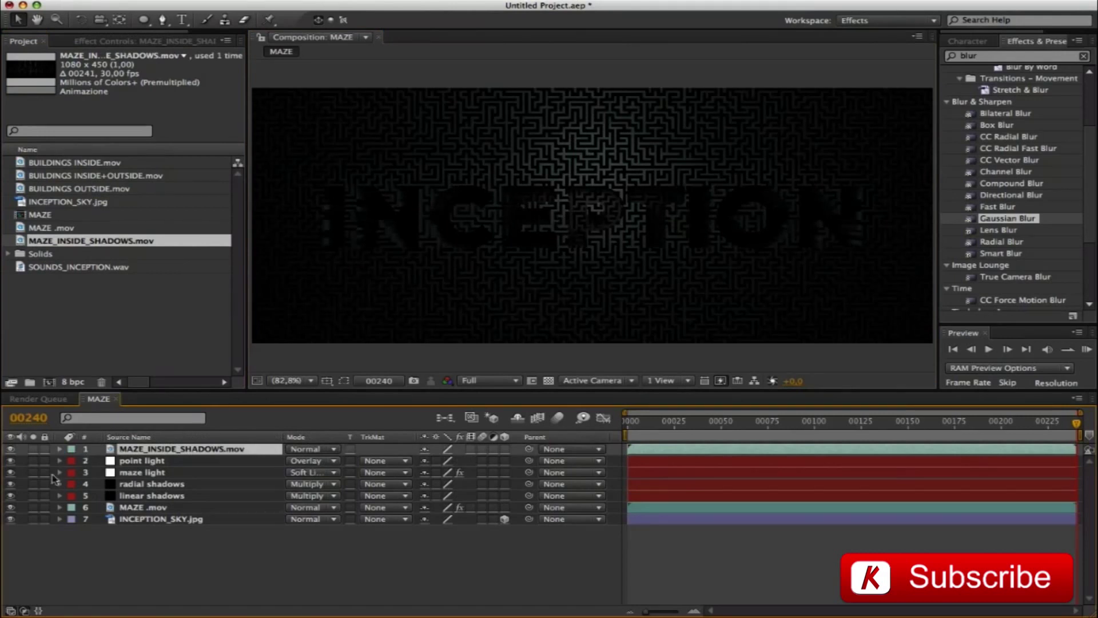
# Step: Pre-compose the MAZE_INSIDE_SHADOWS.mov layer as MAZE_INSIDE_SHADOWS, leaving all attributes in MAZE
pyautogui.click(10, 449)
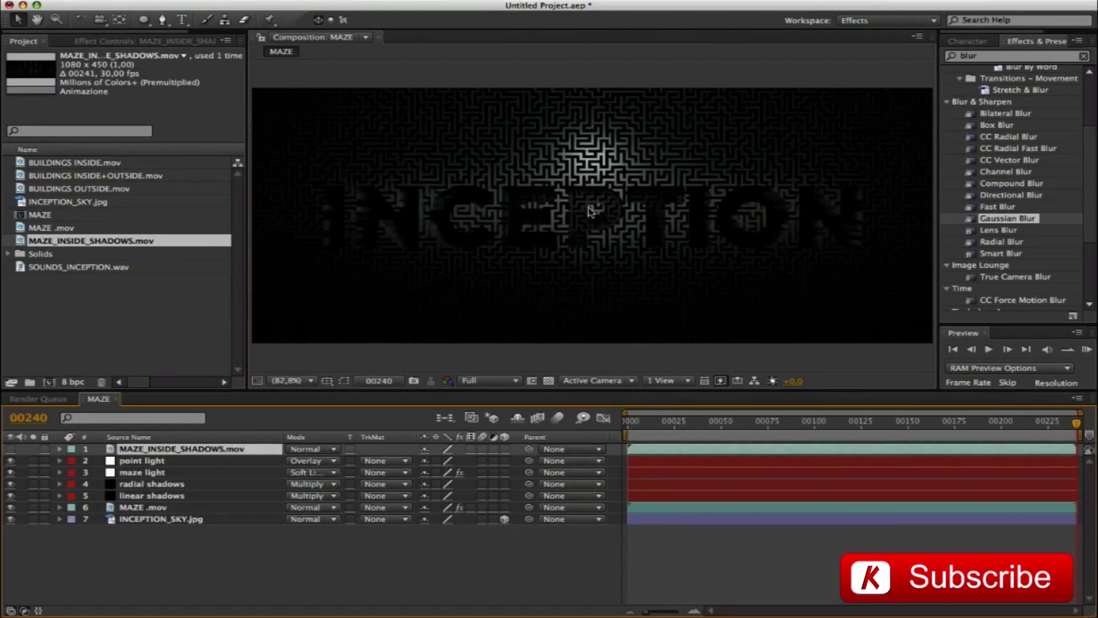
pyautogui.click(10, 449)
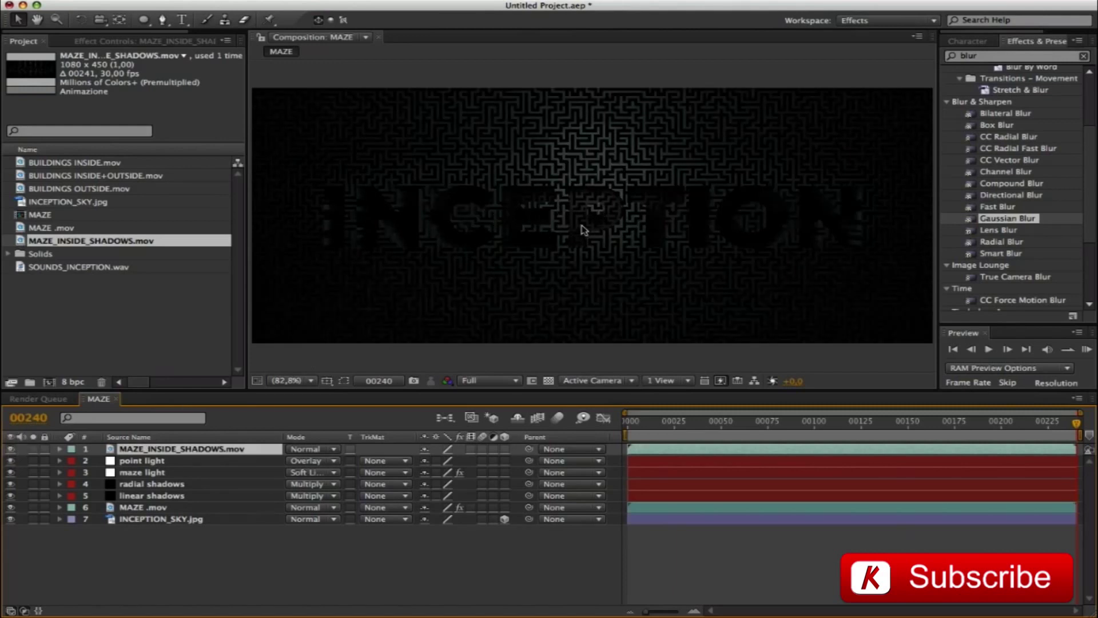
pyautogui.moveTo(1077, 424); pyautogui.dragTo(592, 411)
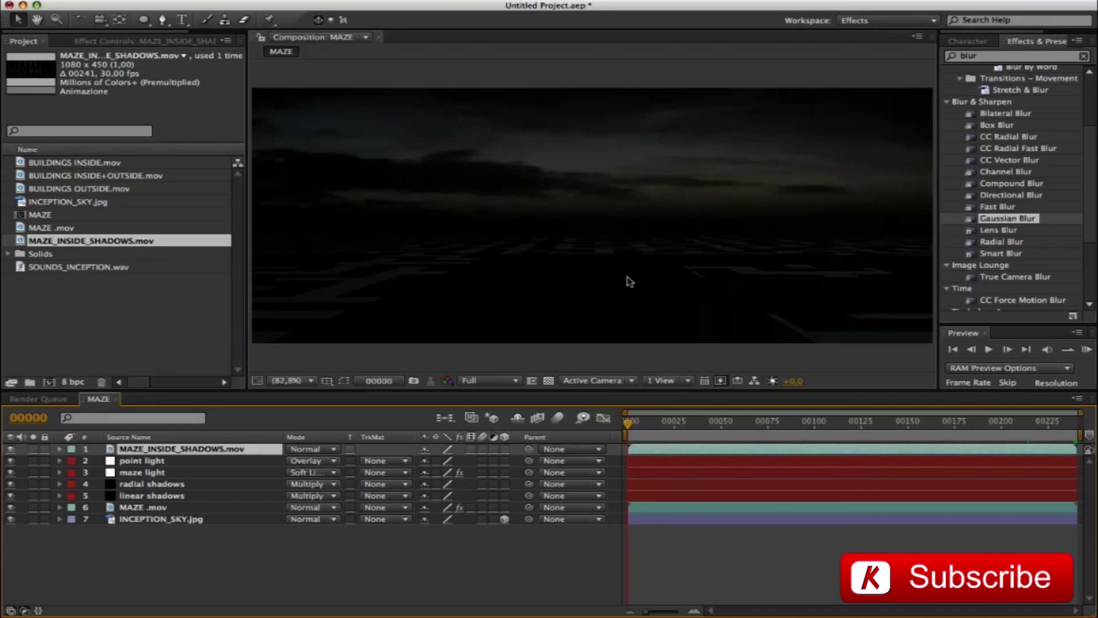
pyautogui.moveTo(625, 426); pyautogui.dragTo(1077, 440)
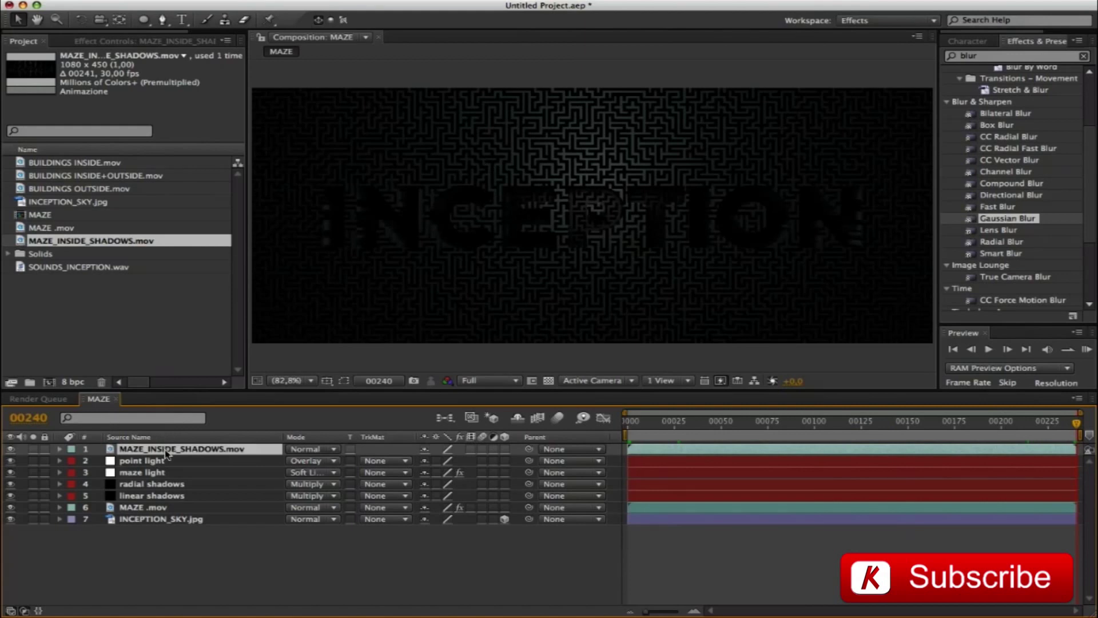
pyautogui.press('super+shift+c')
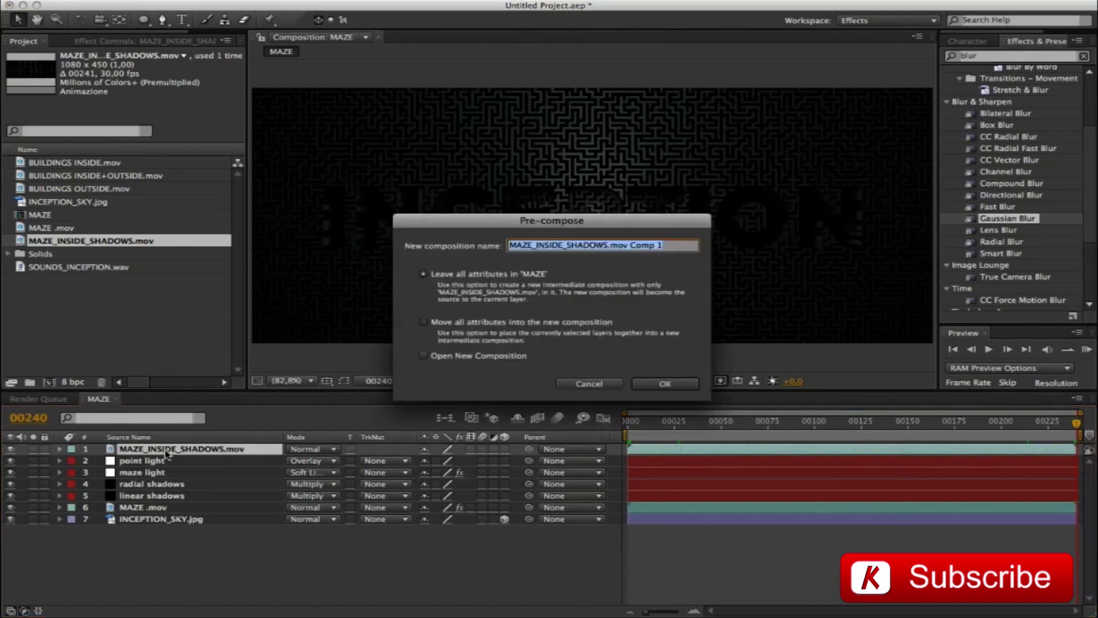
pyautogui.press('Right')
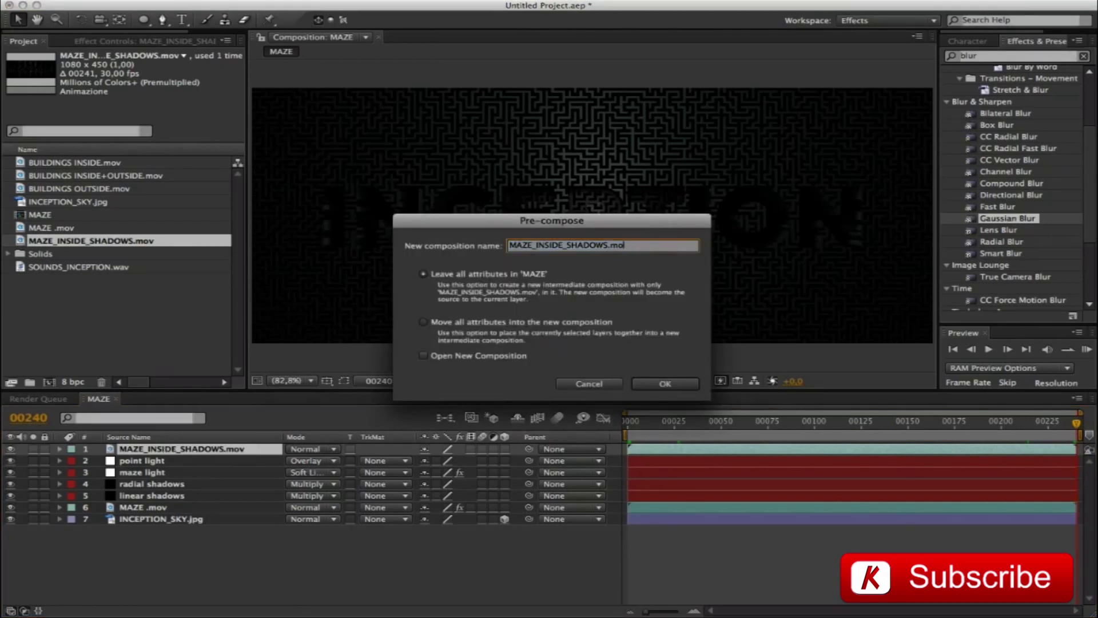
pyautogui.press('Return')
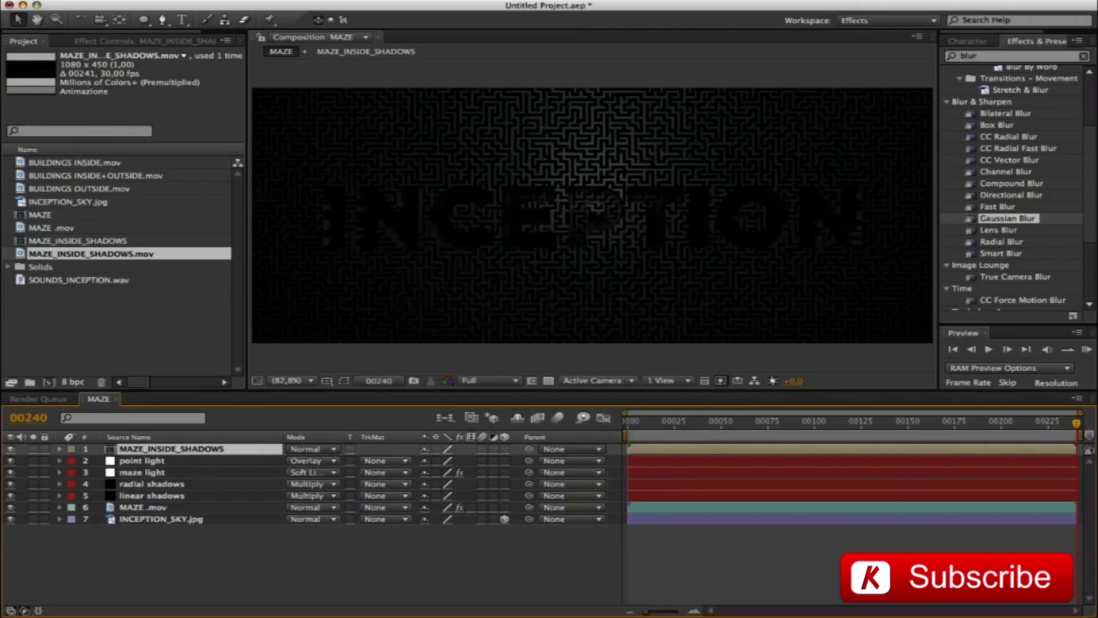
# Step: Inside the MAZE_INSIDE_SHADOWS composition, show the transparency grid and apply a black (000000) Fill effect to the movie layer
pyautogui.doubleClick(111, 449)
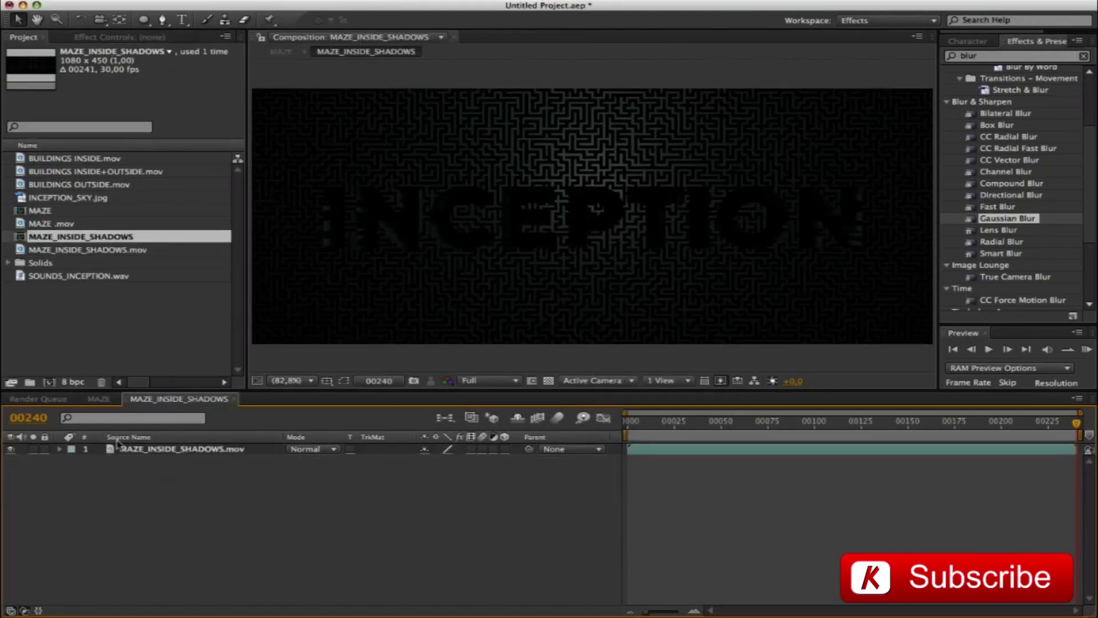
pyautogui.click(548, 380)
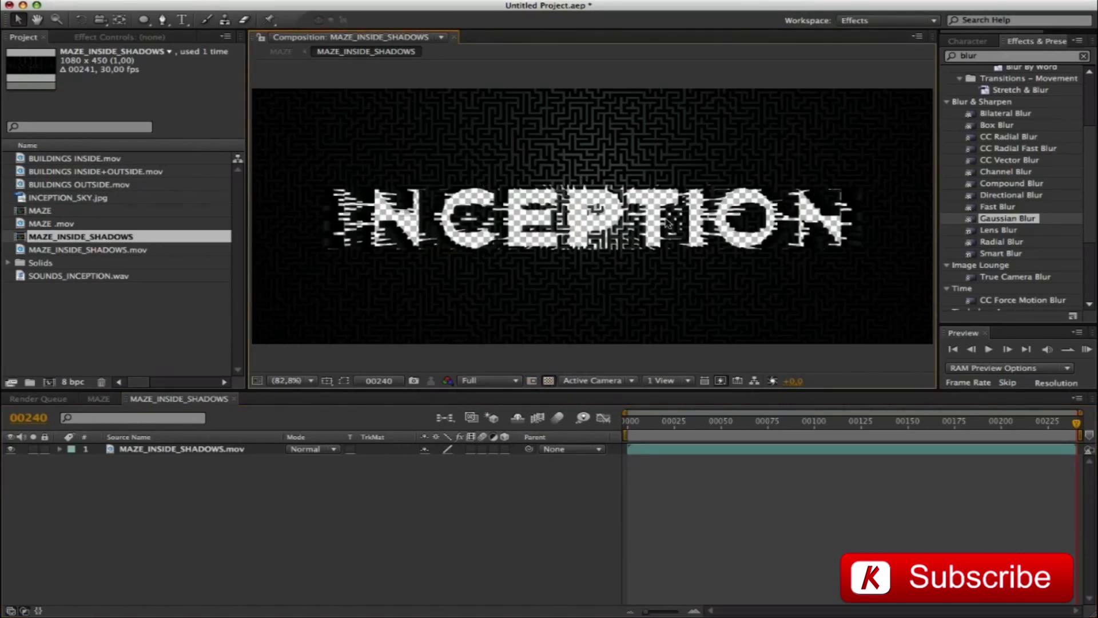
pyautogui.click(989, 57)
pyautogui.write('fill')
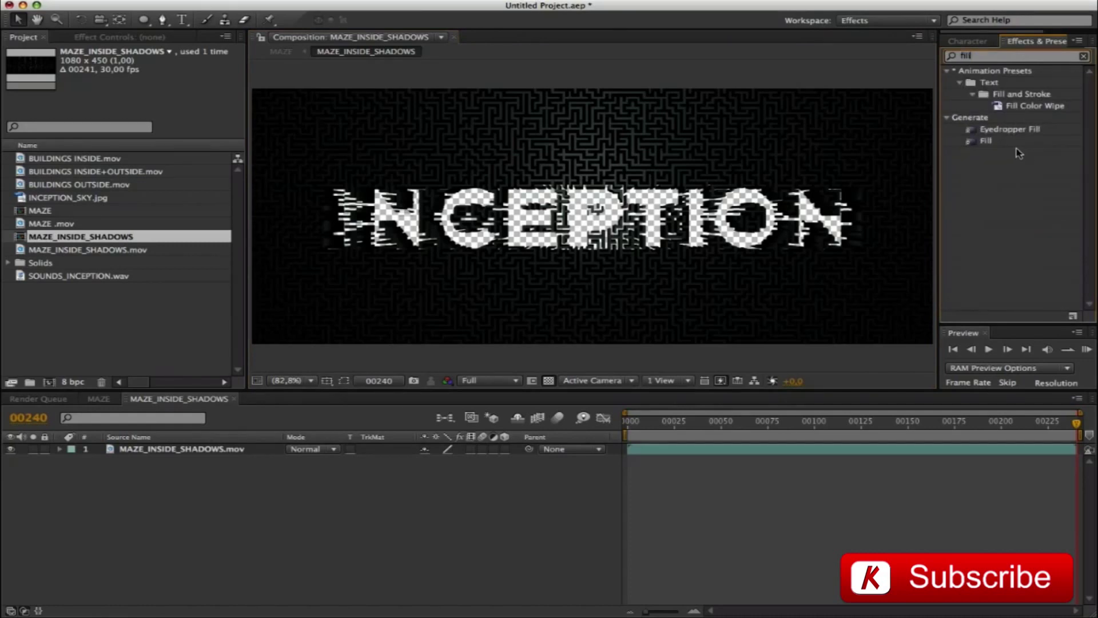
pyautogui.moveTo(986, 141); pyautogui.dragTo(825, 147)
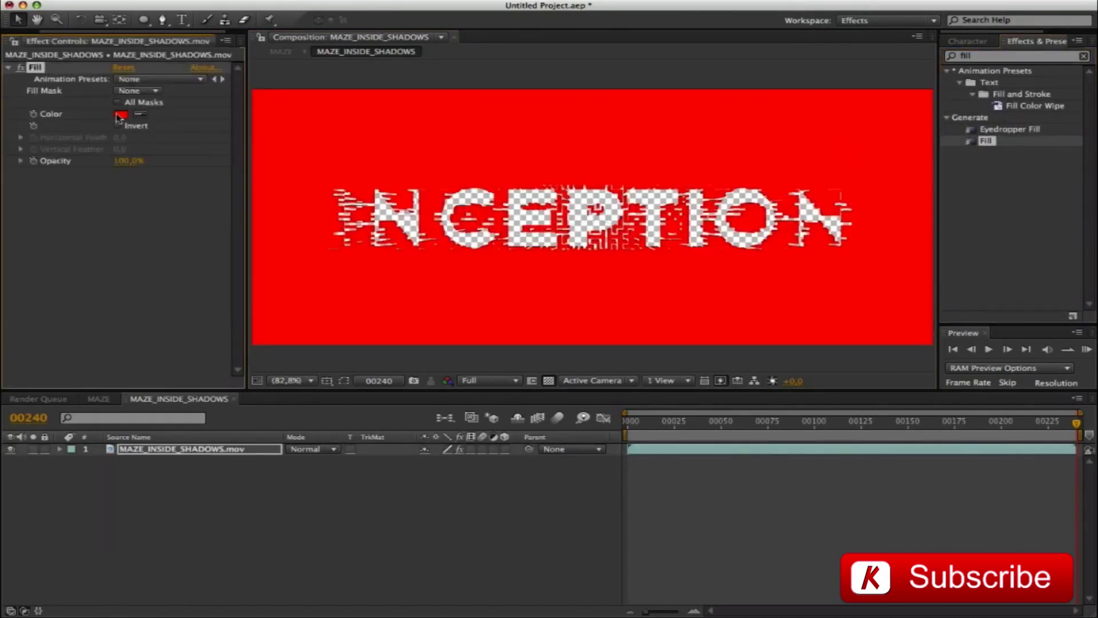
pyautogui.click(121, 113)
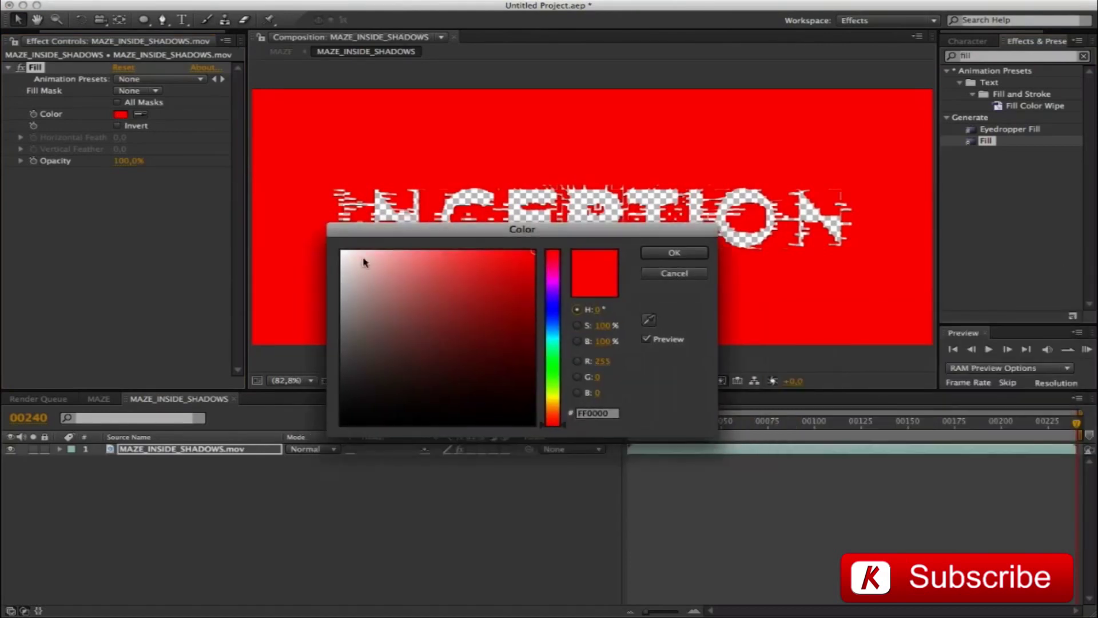
pyautogui.moveTo(477, 319); pyautogui.dragTo(475, 427)
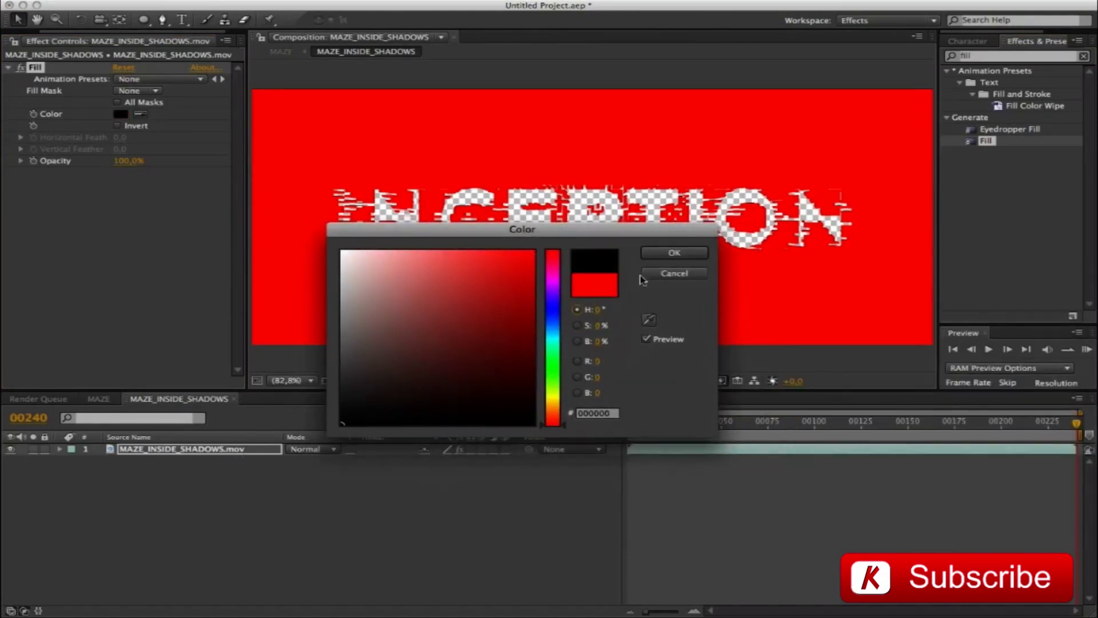
pyautogui.click(674, 253)
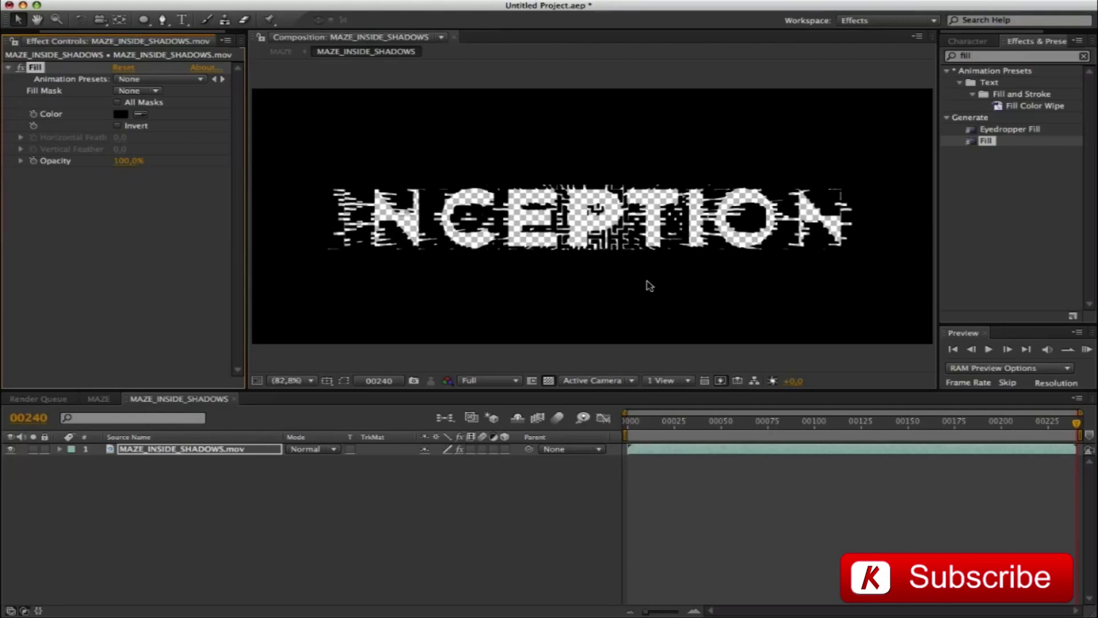
# Step: Create a white 1080 x 450 px solid named base and place it beneath the MAZE_INSIDE_SHADOWS.mov layer
pyautogui.press('super+y')
pyautogui.write('base')
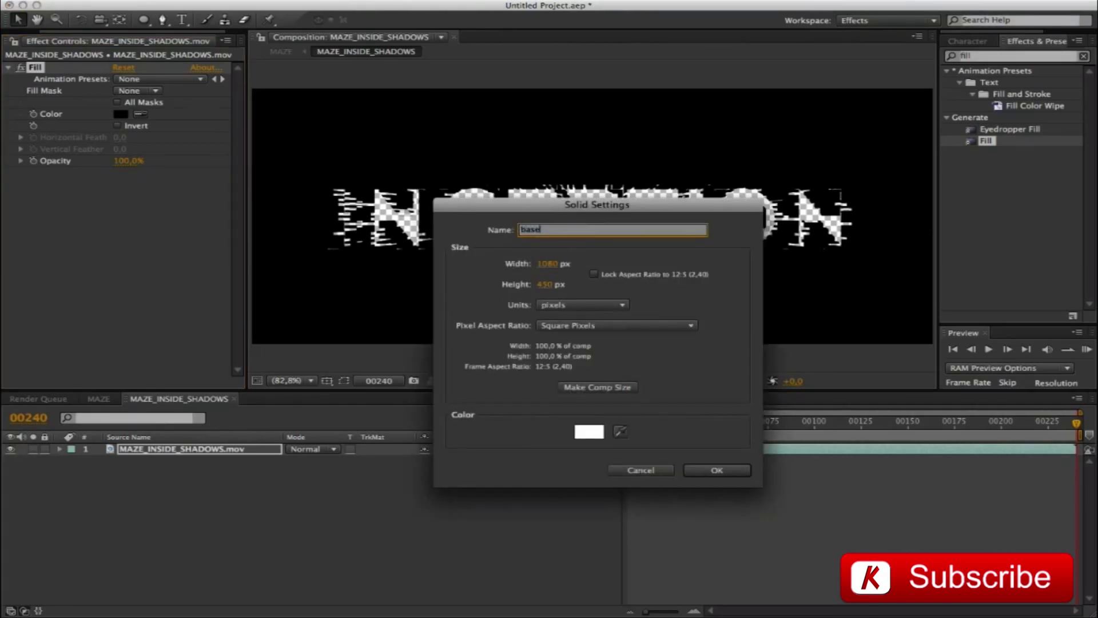
pyautogui.press('Return')
pyautogui.moveTo(161, 449); pyautogui.dragTo(160, 480)
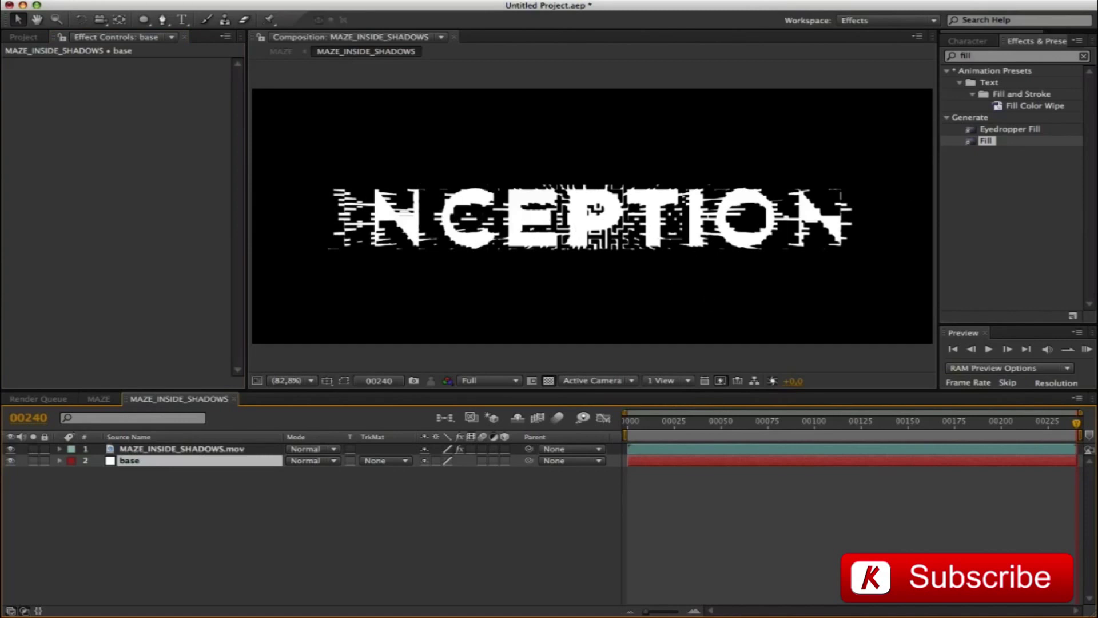
# Step: Add an adjustment layer above the movie and base layers and apply the Invert effect to it
pyautogui.hotkey('ctrl', 'alt', 'y')
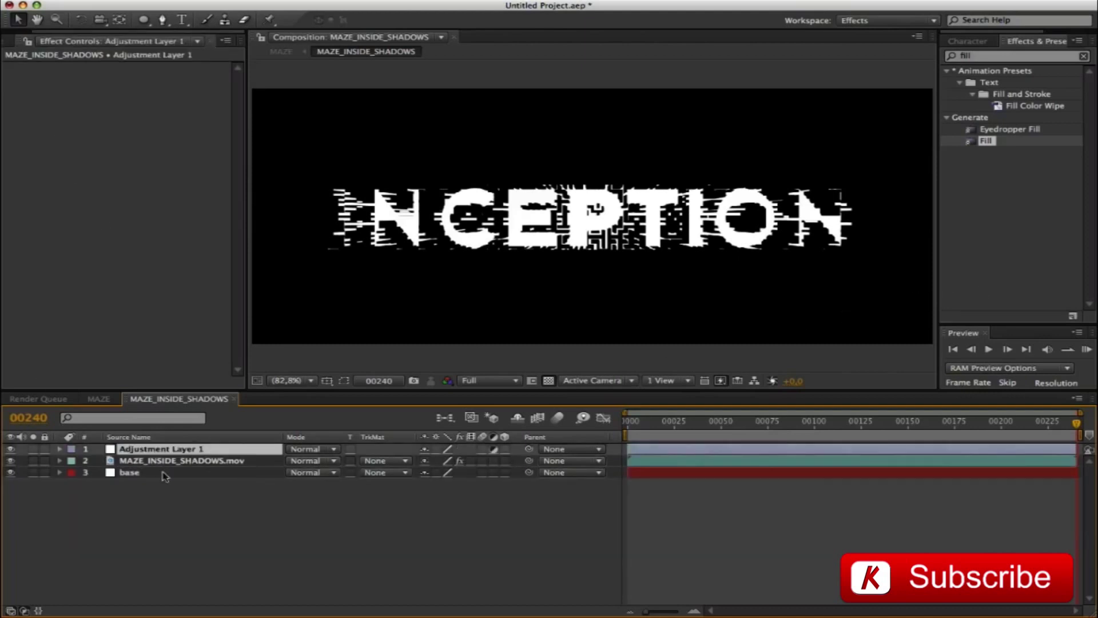
pyautogui.click(1004, 58)
pyautogui.write('invert')
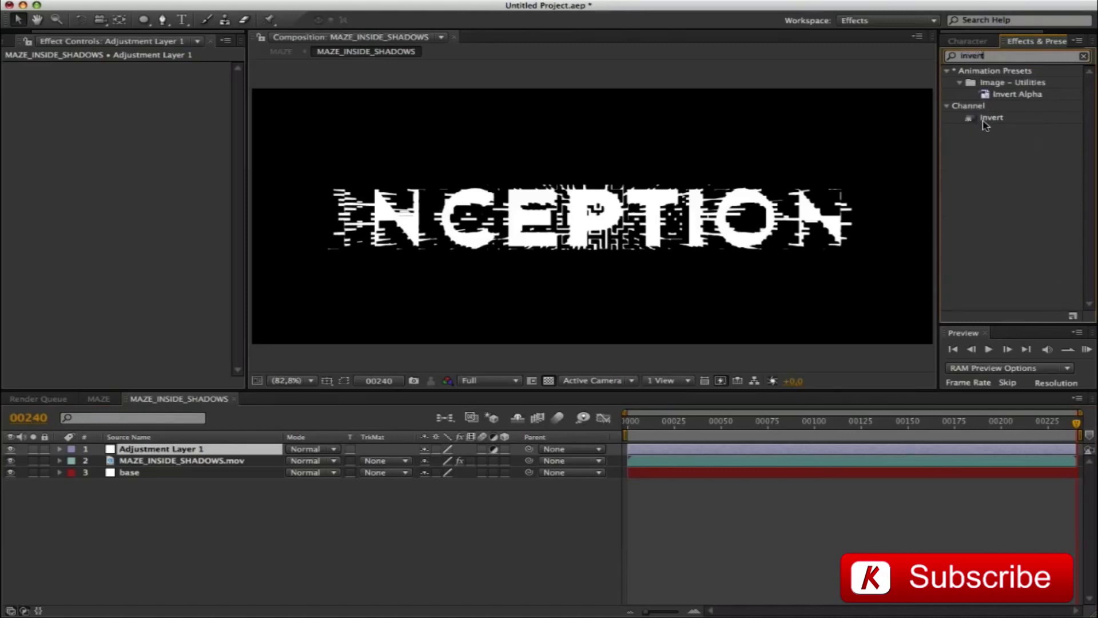
pyautogui.moveTo(985, 121); pyautogui.dragTo(815, 183)
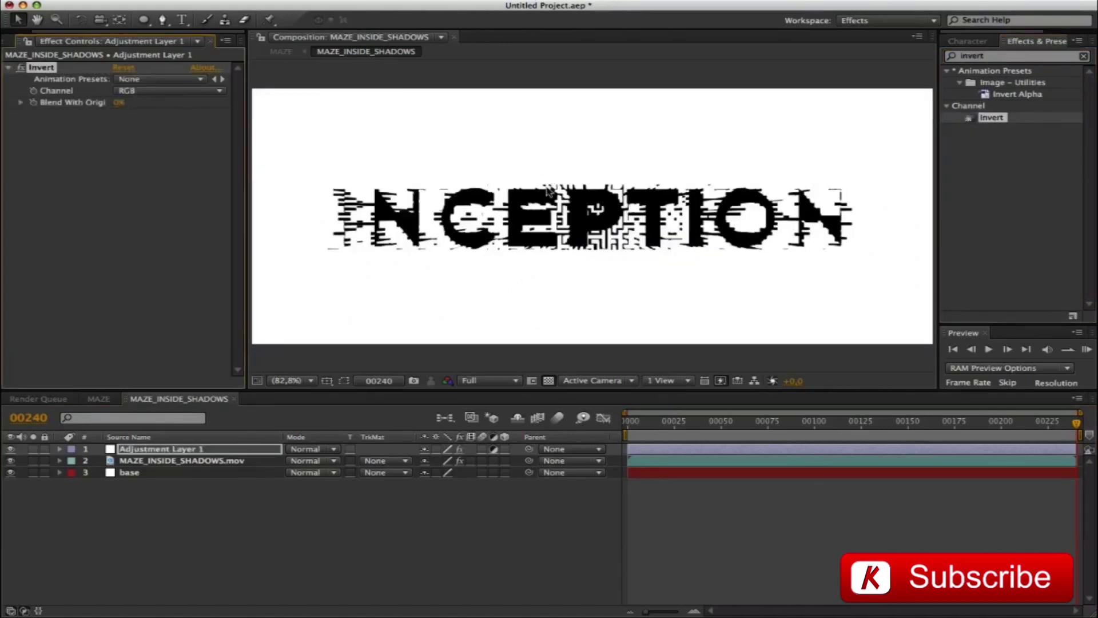
# Step: Back in the MAZE composition, apply Color Key to the MAZE_INSIDE_SHADOWS layer and key out its white area
pyautogui.click(99, 399)
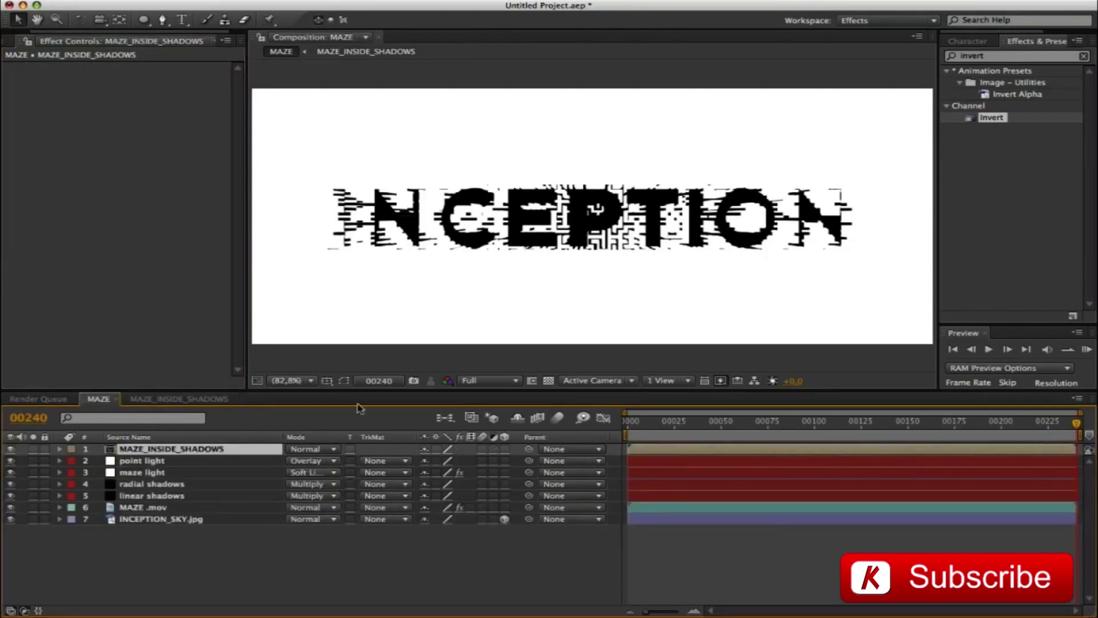
pyautogui.click(997, 56)
pyautogui.write('key')
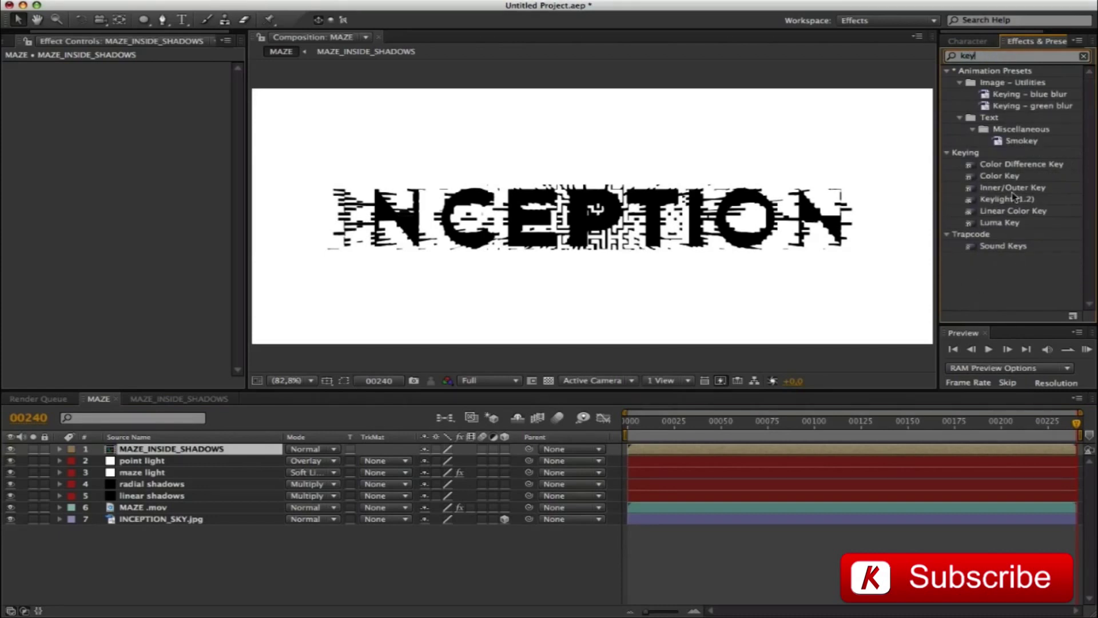
pyautogui.moveTo(1010, 182); pyautogui.dragTo(848, 149)
pyautogui.click(140, 91)
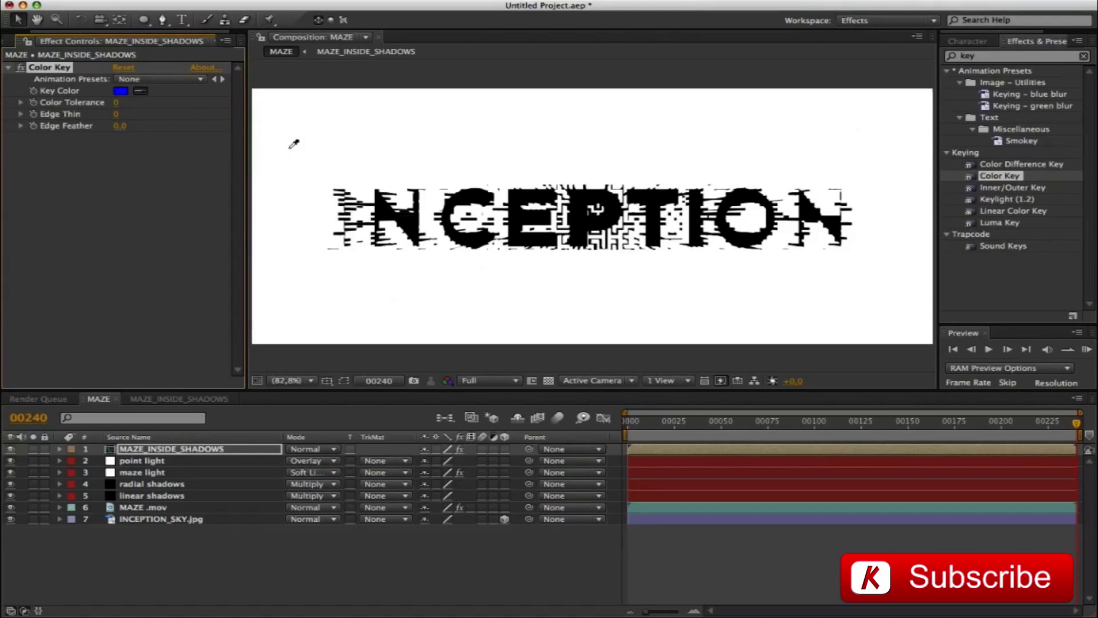
pyautogui.click(314, 139)
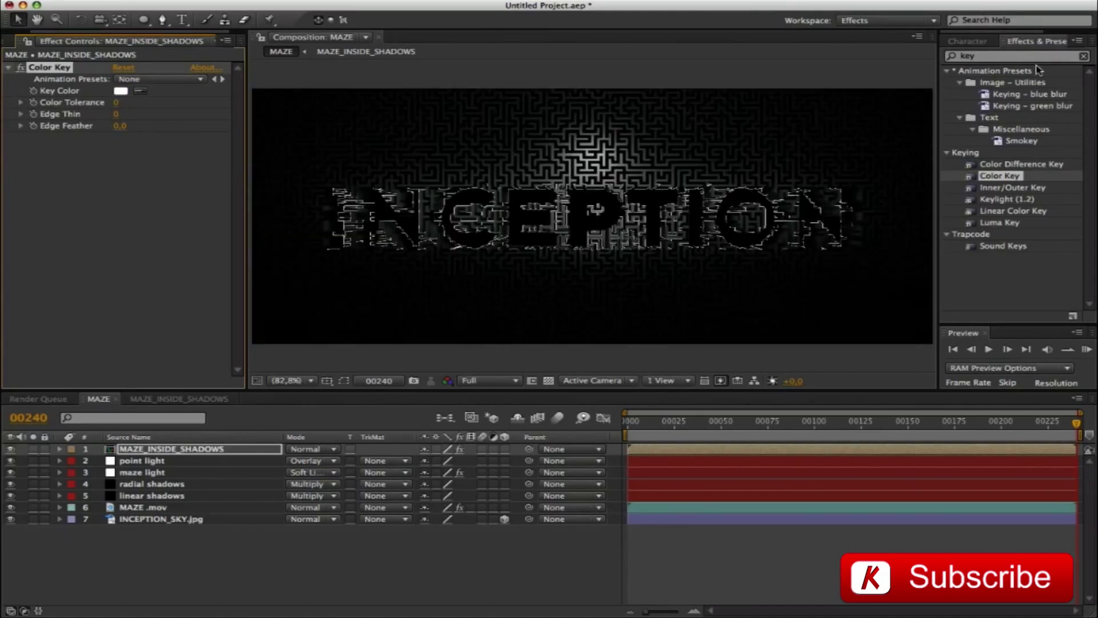
# Step: Add a Fill effect to the keyed MAZE_INSIDE_SHADOWS layer and set its colour to black
pyautogui.doubleClick(1013, 57)
pyautogui.write('fill')
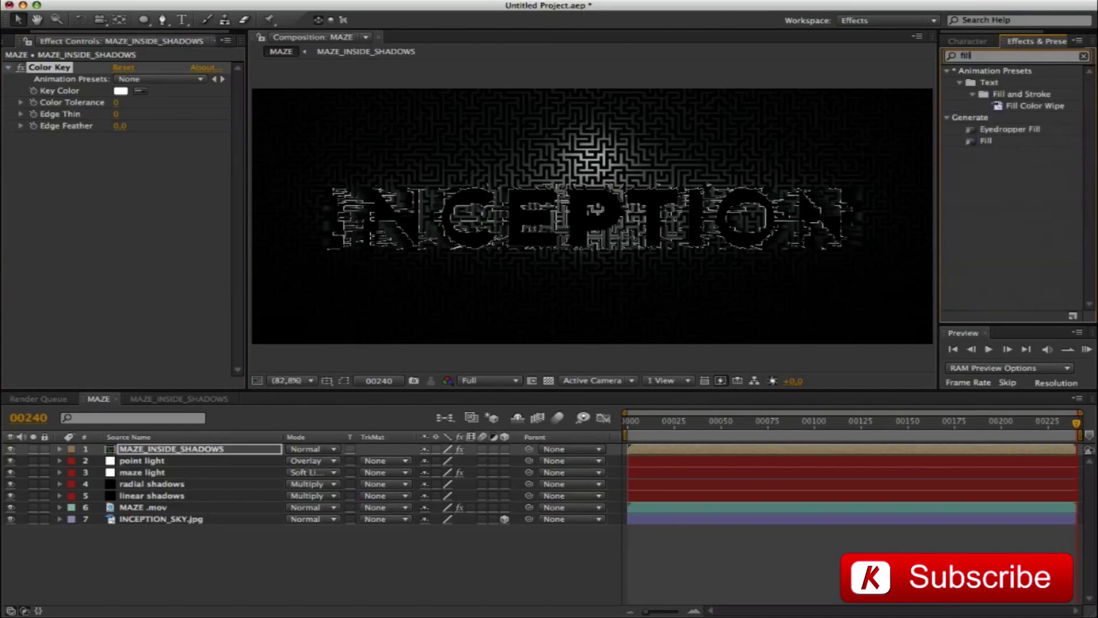
pyautogui.moveTo(985, 142); pyautogui.dragTo(797, 196)
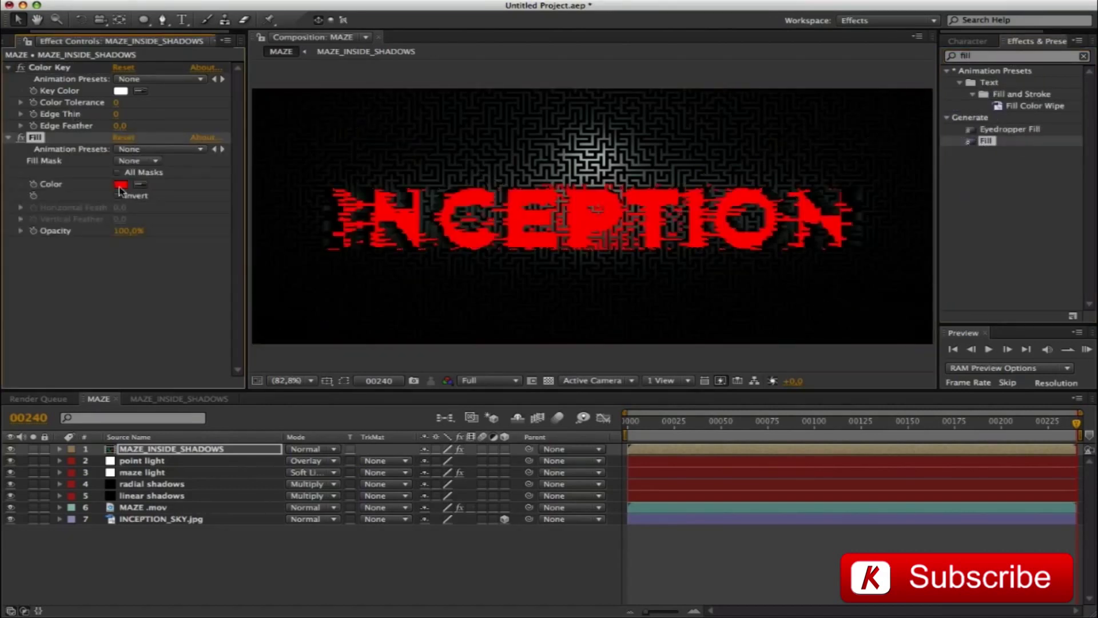
pyautogui.click(120, 187)
pyautogui.moveTo(452, 394); pyautogui.dragTo(236, 454)
pyautogui.click(685, 250)
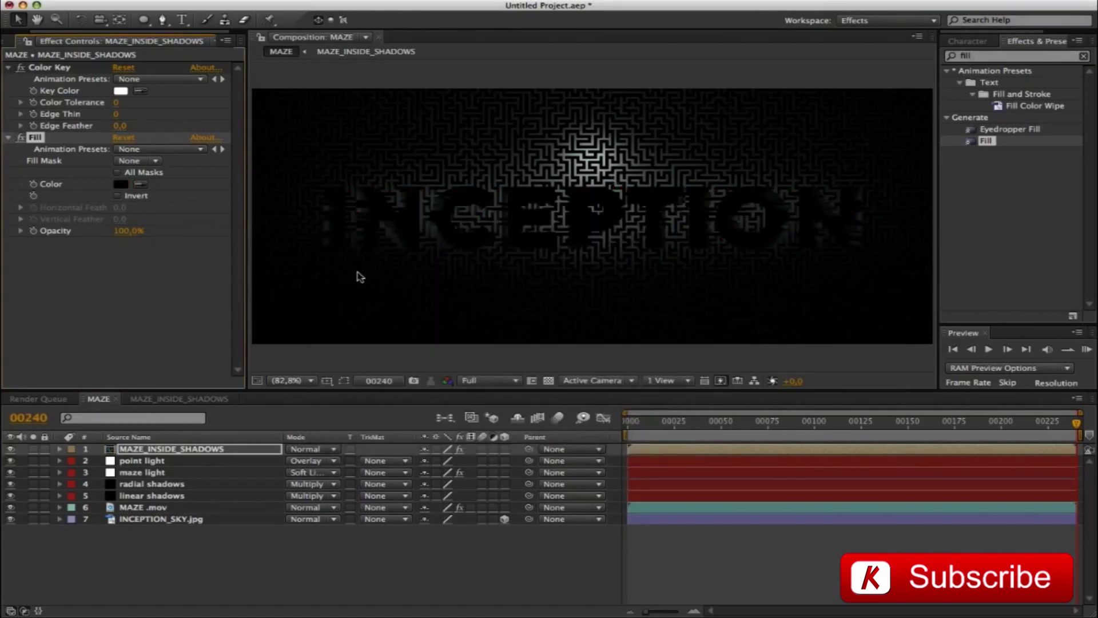
# Step: Set the MAZE_INSIDE_SHADOWS layer's opacity to 60% and collapse its properties
pyautogui.click(135, 450)
pyautogui.press('t')
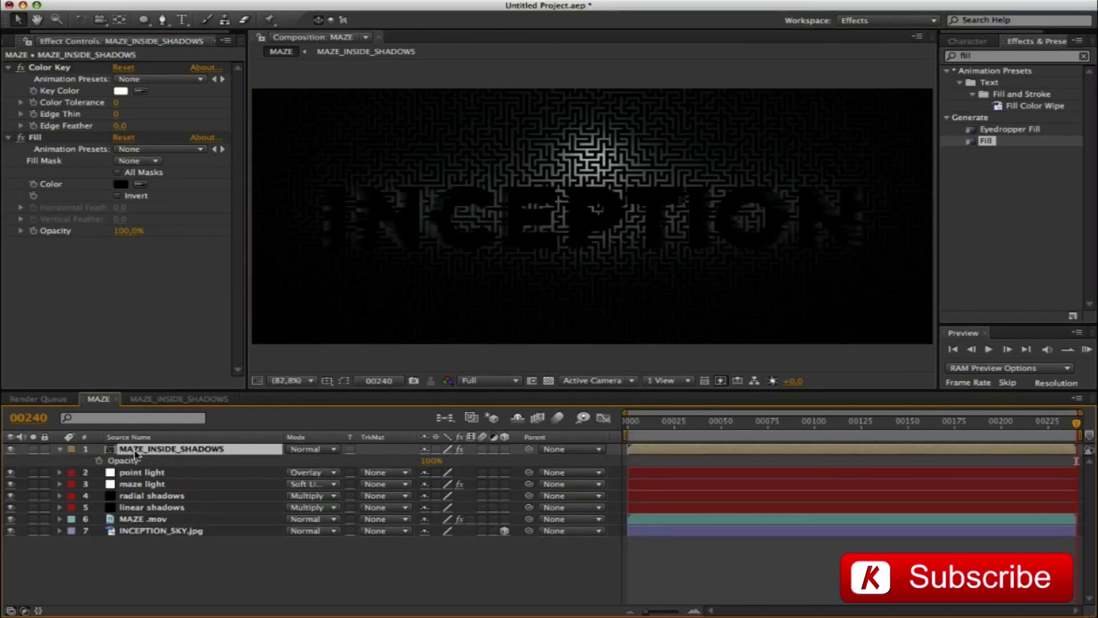
pyautogui.click(430, 461)
pyautogui.write('60')
pyautogui.press('Return')
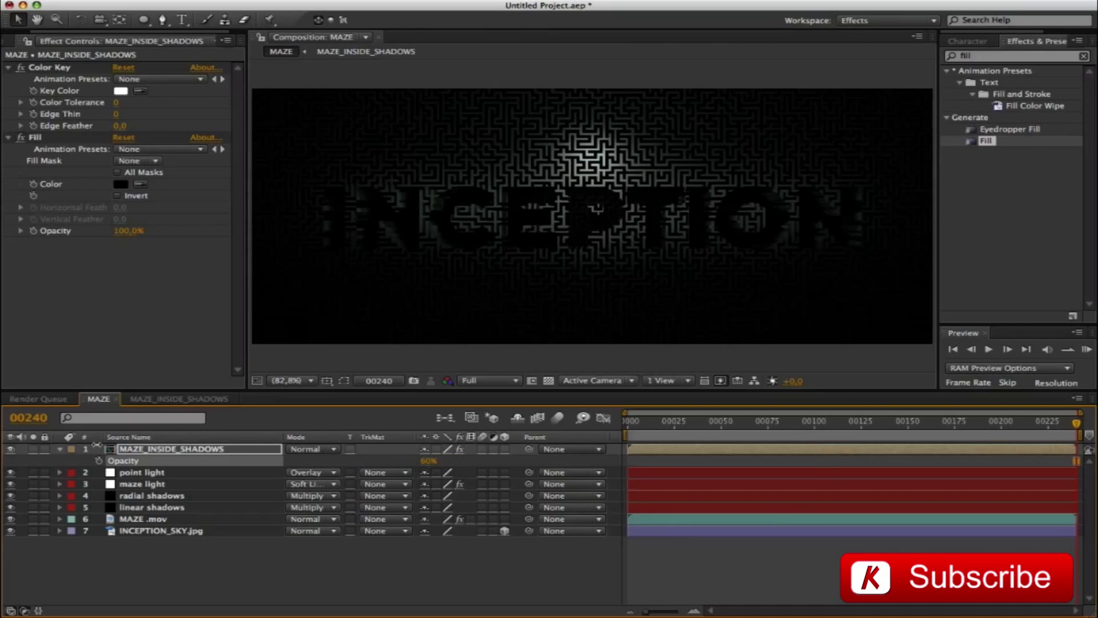
pyautogui.click(60, 449)
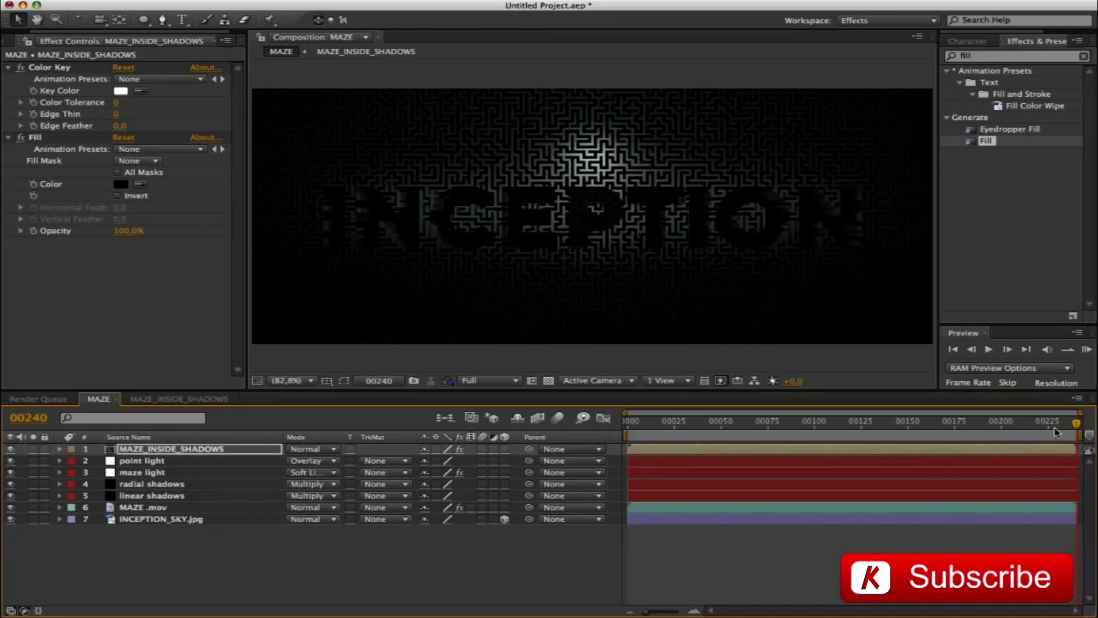
# Step: Go to frame 118 and reveal the opacity property of the MAZE_INSIDE_SHADOWS layer
pyautogui.moveTo(1075, 424); pyautogui.dragTo(862, 423)
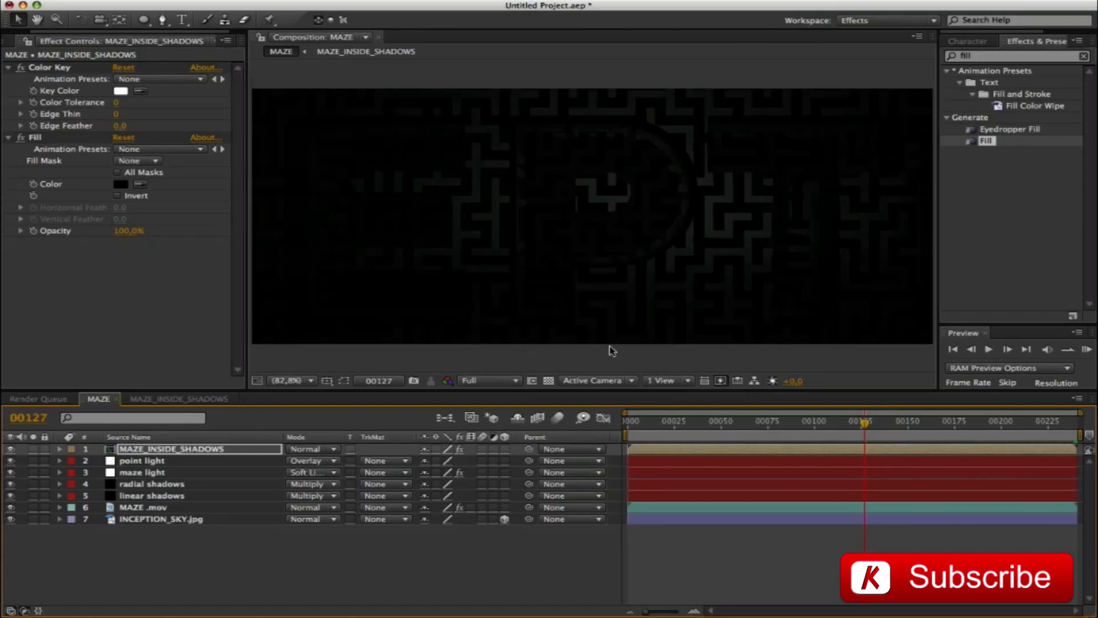
pyautogui.click(40, 417)
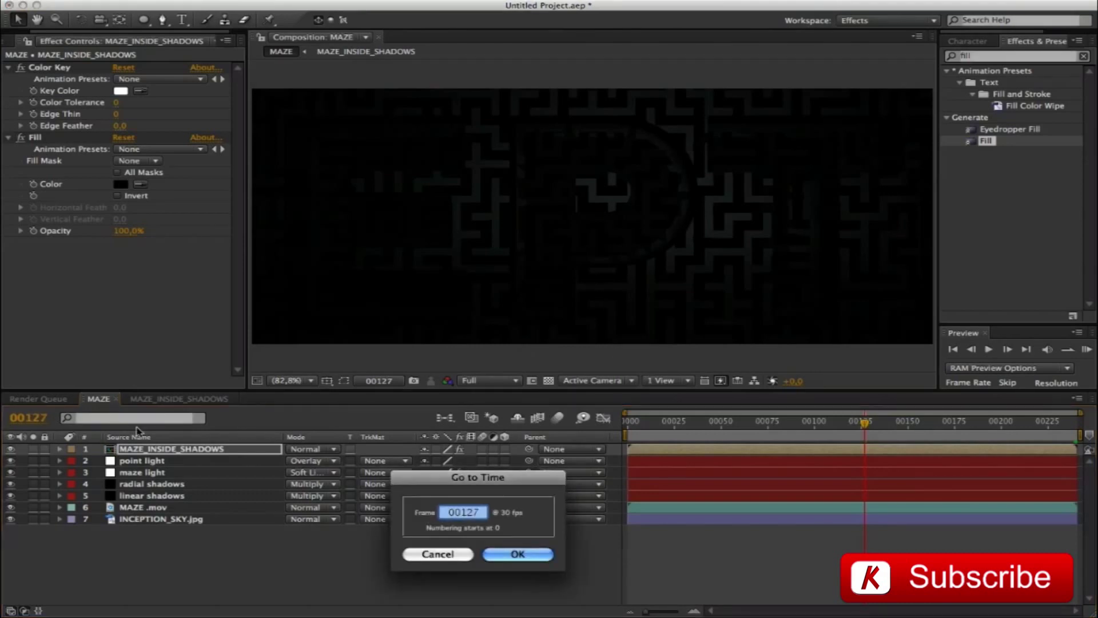
pyautogui.write('118')
pyautogui.press('Return')
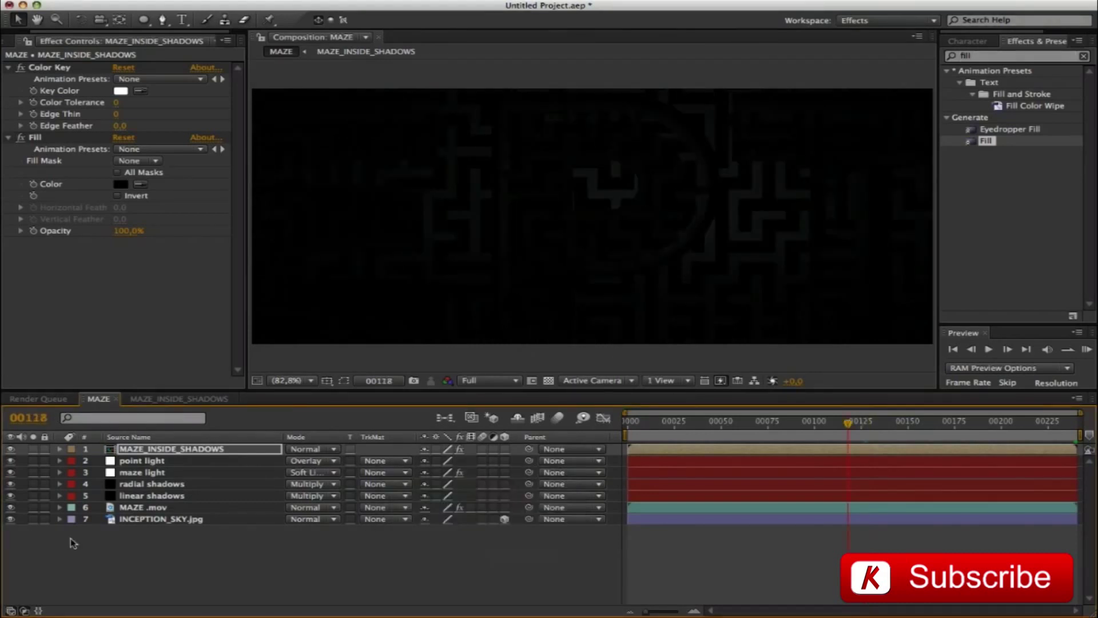
pyautogui.press('t')
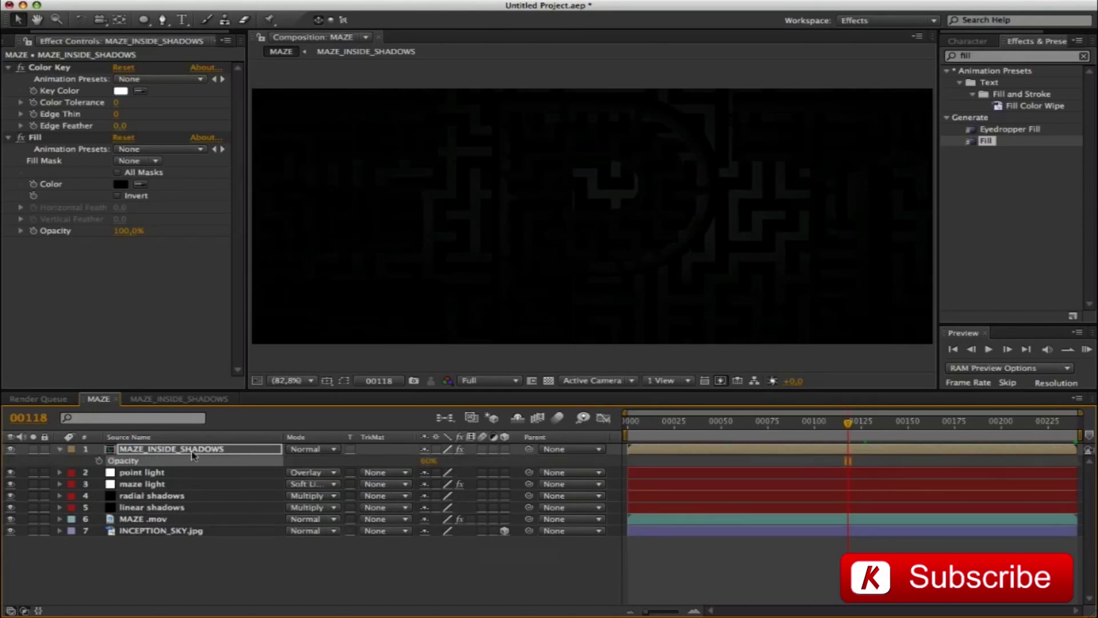